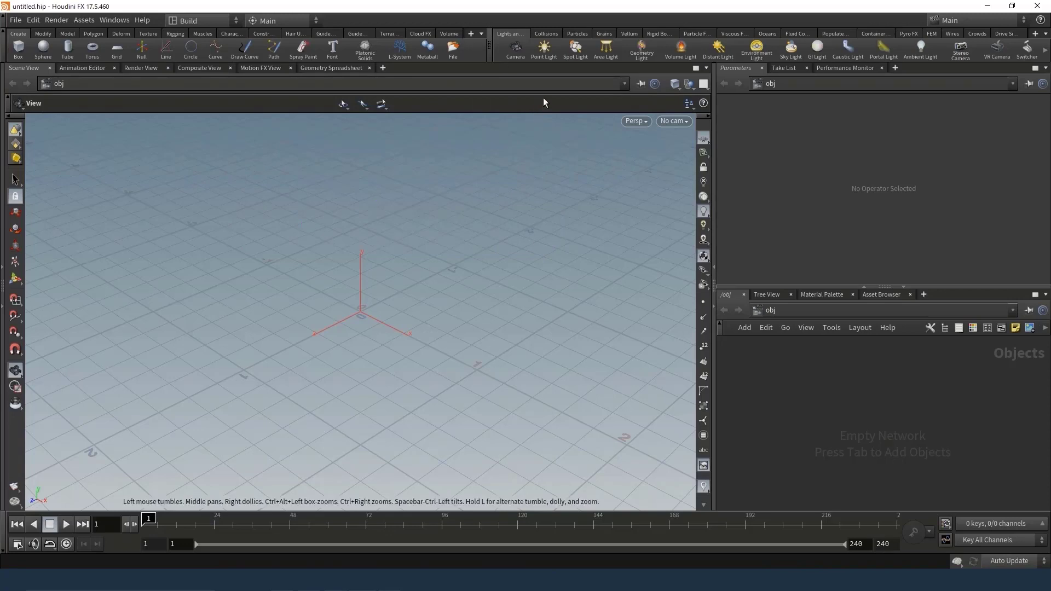
Browse the Particles and Grains shelf tools, ending on the Rigid Bodies tools
click(578, 33)
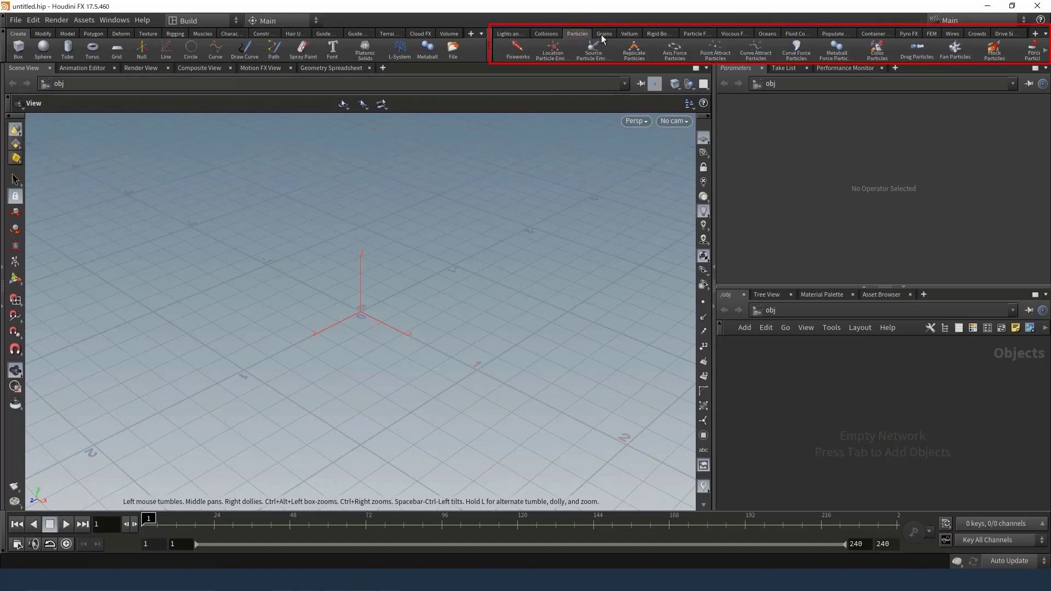
click(601, 35)
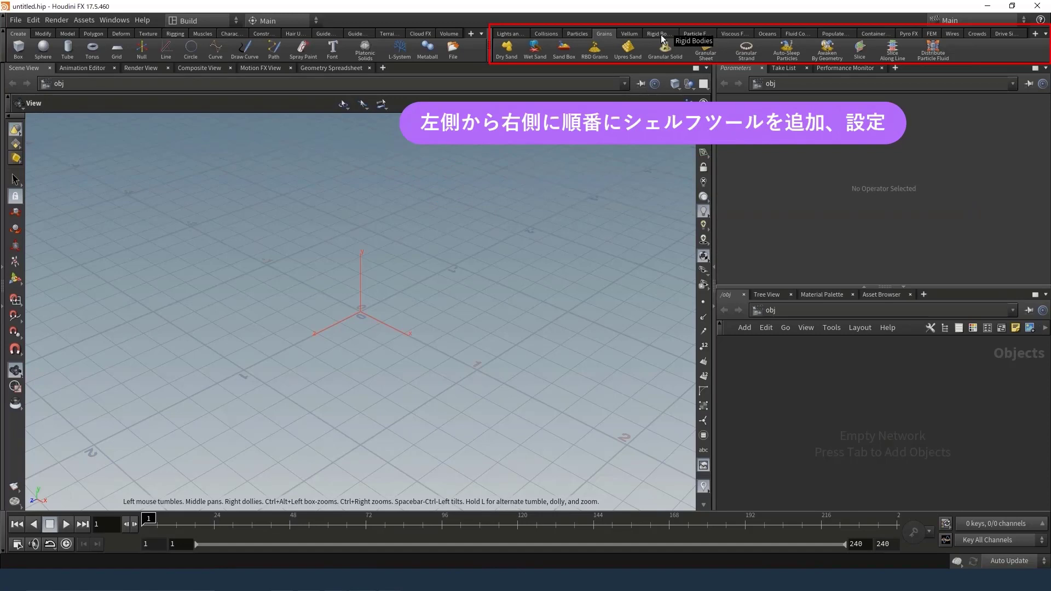
click(661, 35)
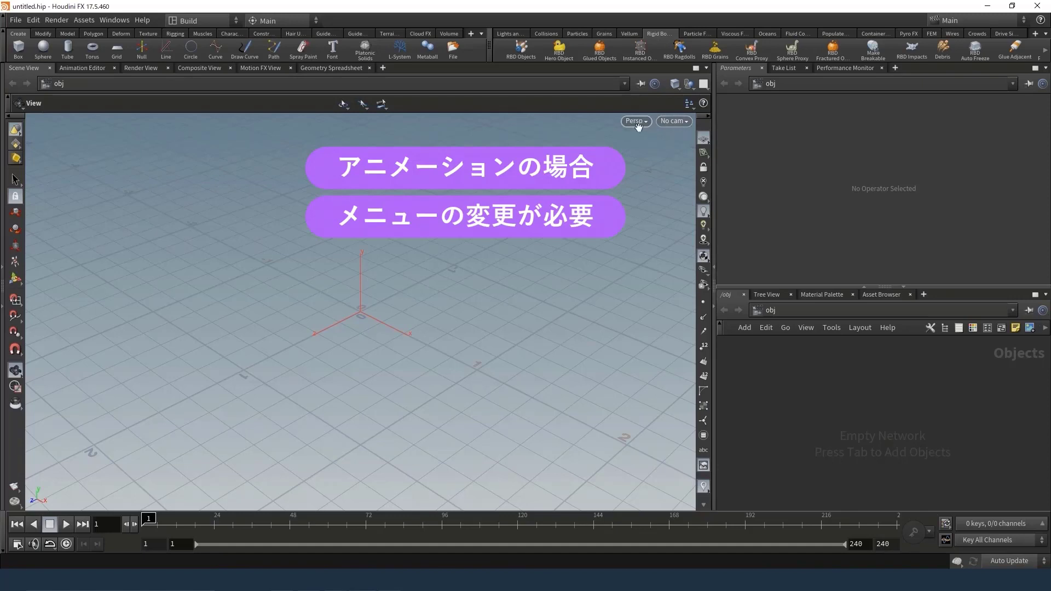
Check Global Animation Options, then enable Real Time playback on the timeline
click(18, 543)
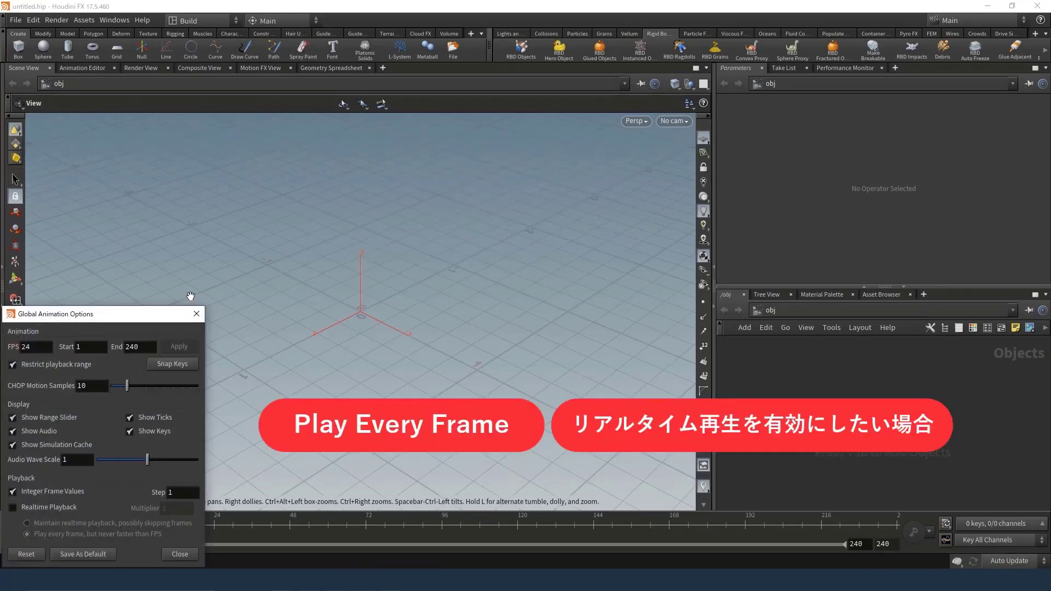
click(197, 313)
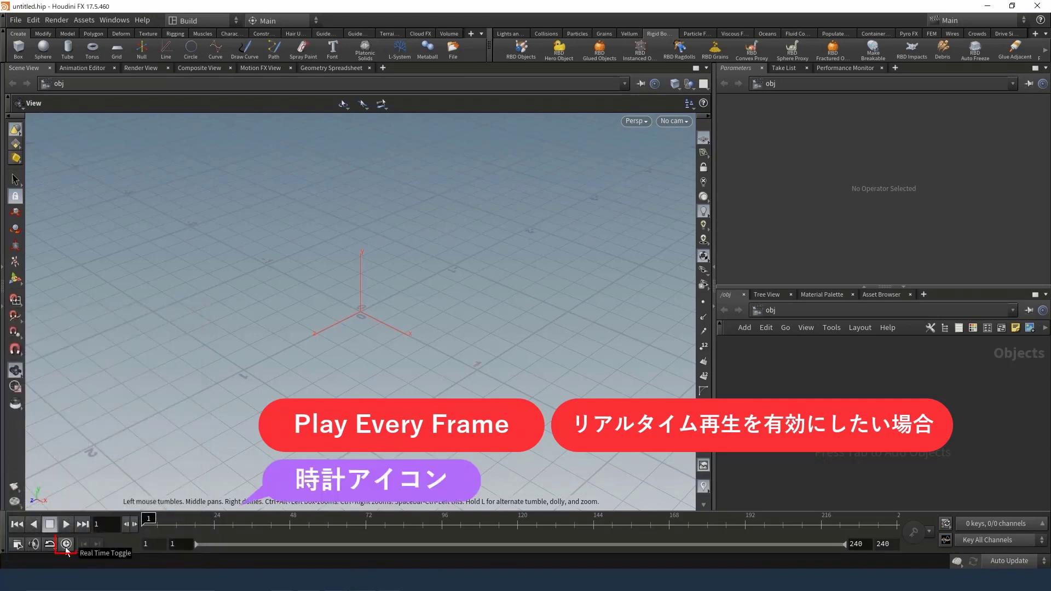
click(66, 545)
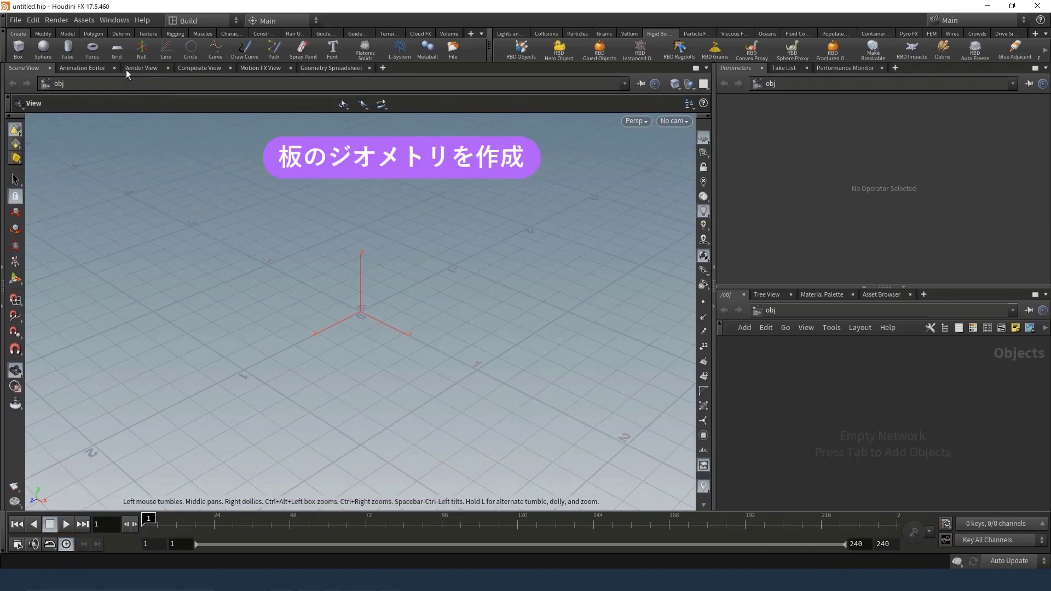
Create a box object sized 2 × 0.1 × 2 with Center Y at 10
ctrl+click(19, 51)
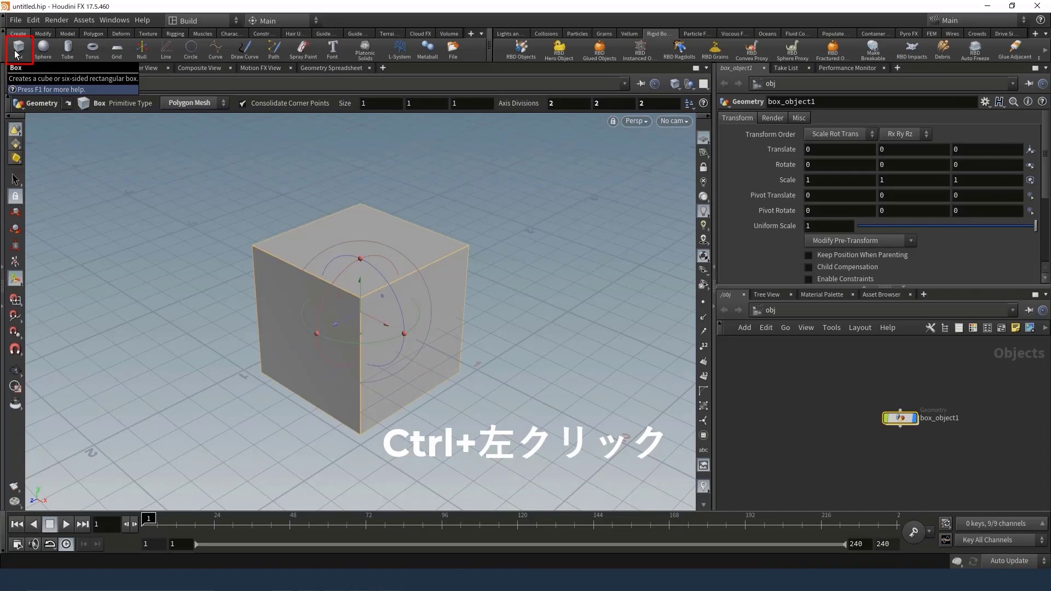
double_click(901, 419)
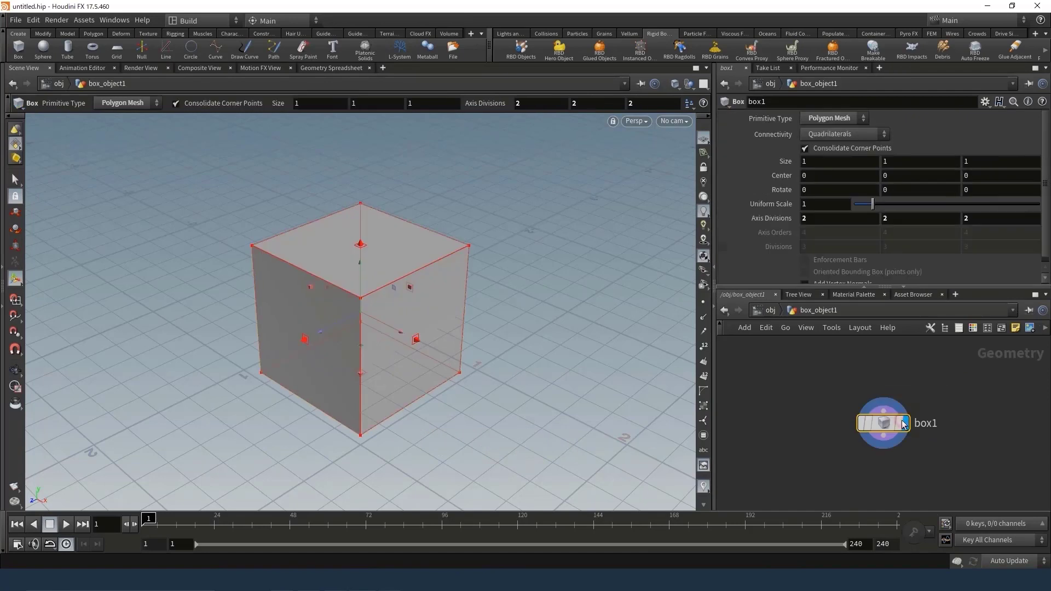
click(812, 164)
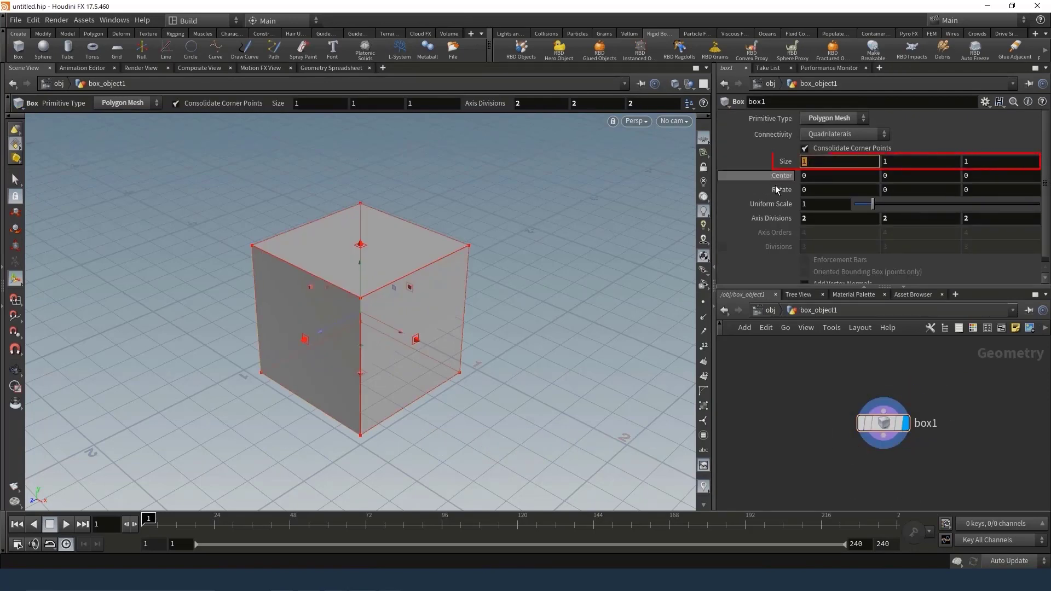
text(2)
key(Tab)
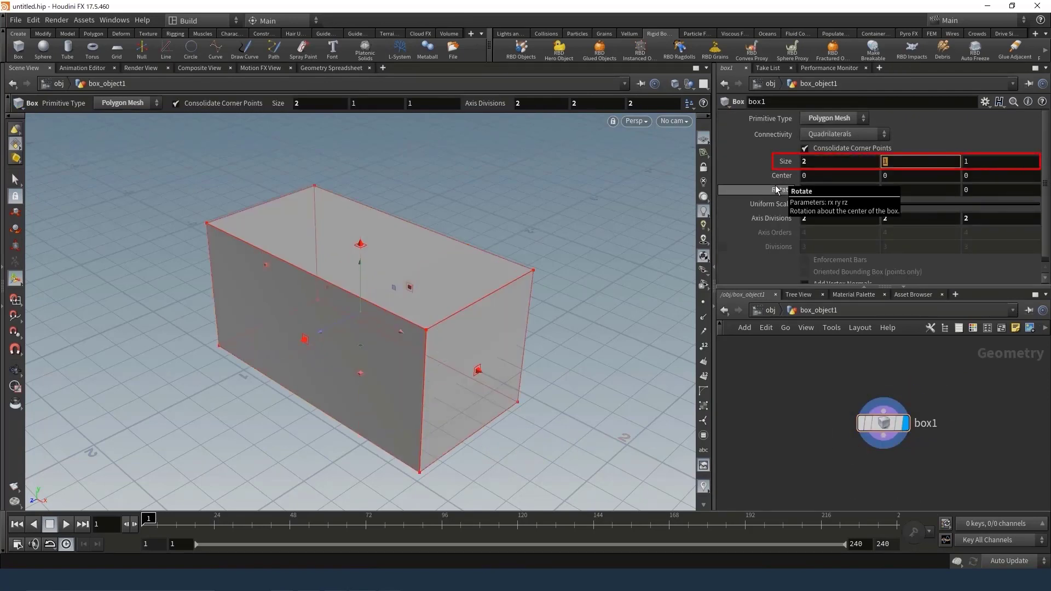
text(0.1)
key(Tab)
text(2)
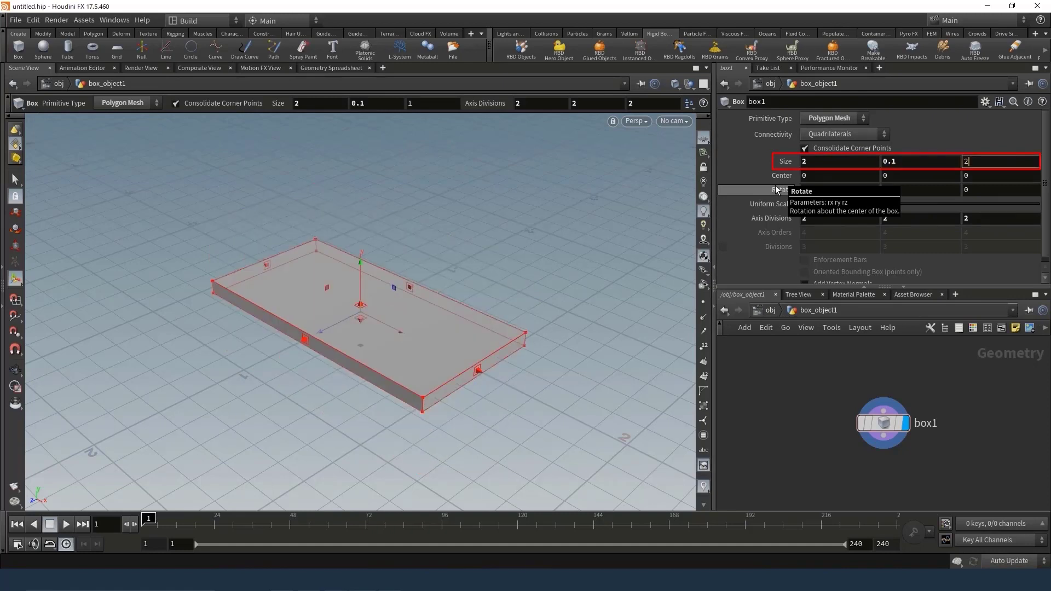
key(Tab)
key(Tab)
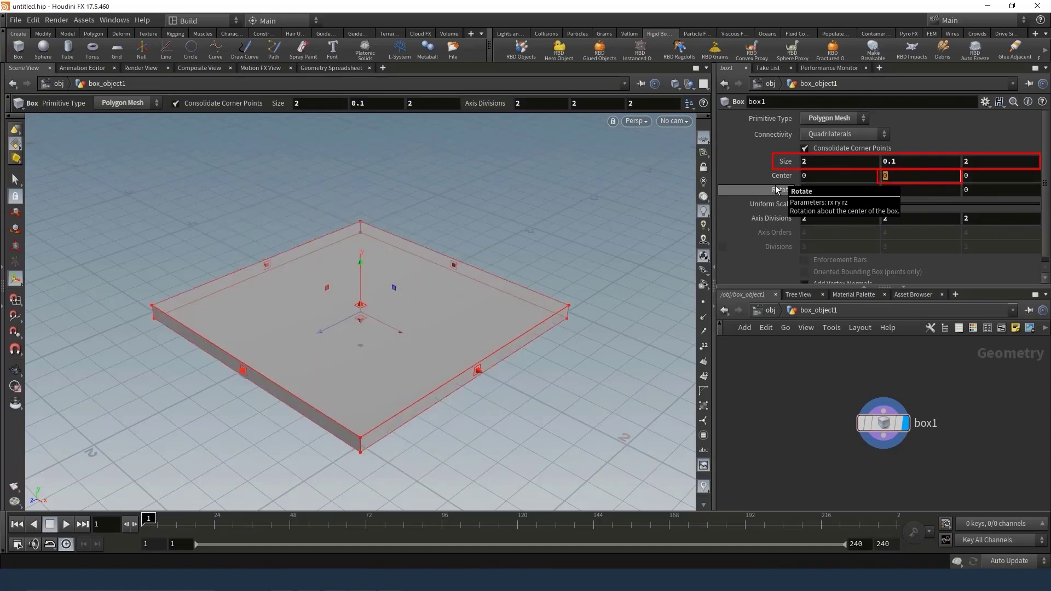
text(10)
key(Return)
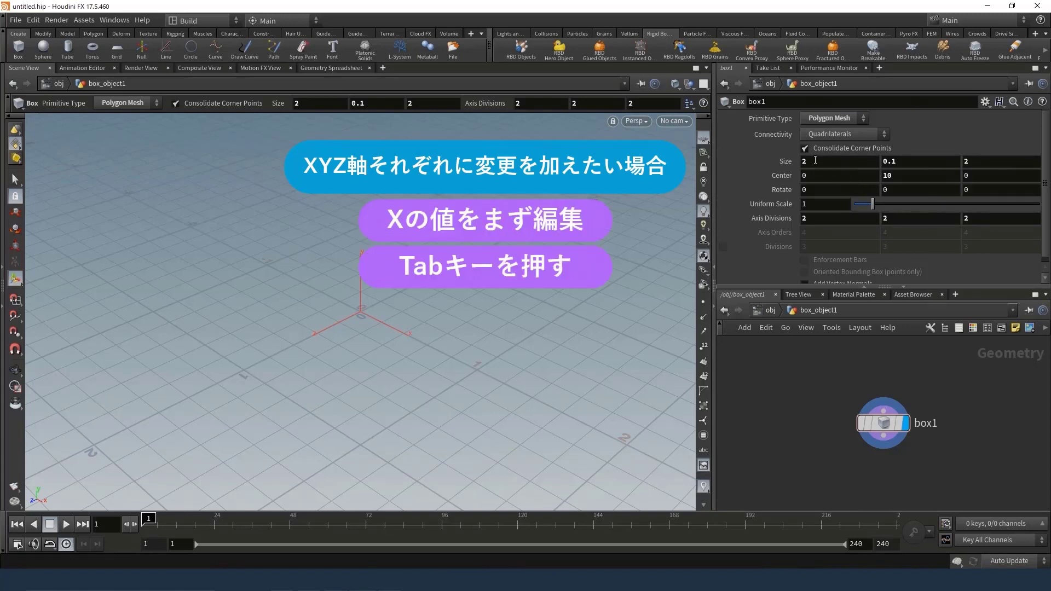
Frame the viewport on the raised thin slab
click(815, 160)
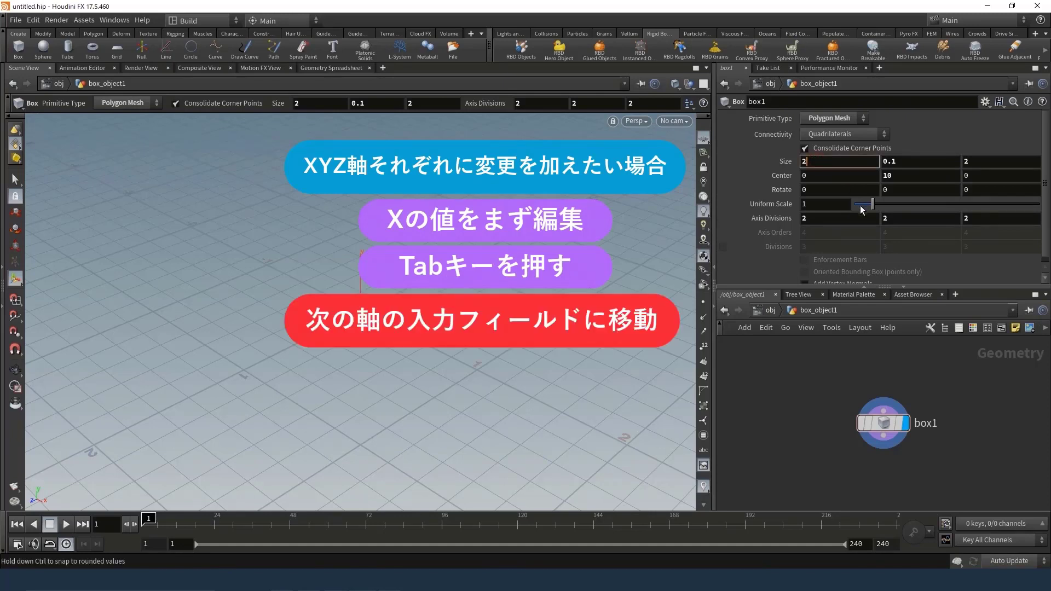
key(Tab)
key(Tab)
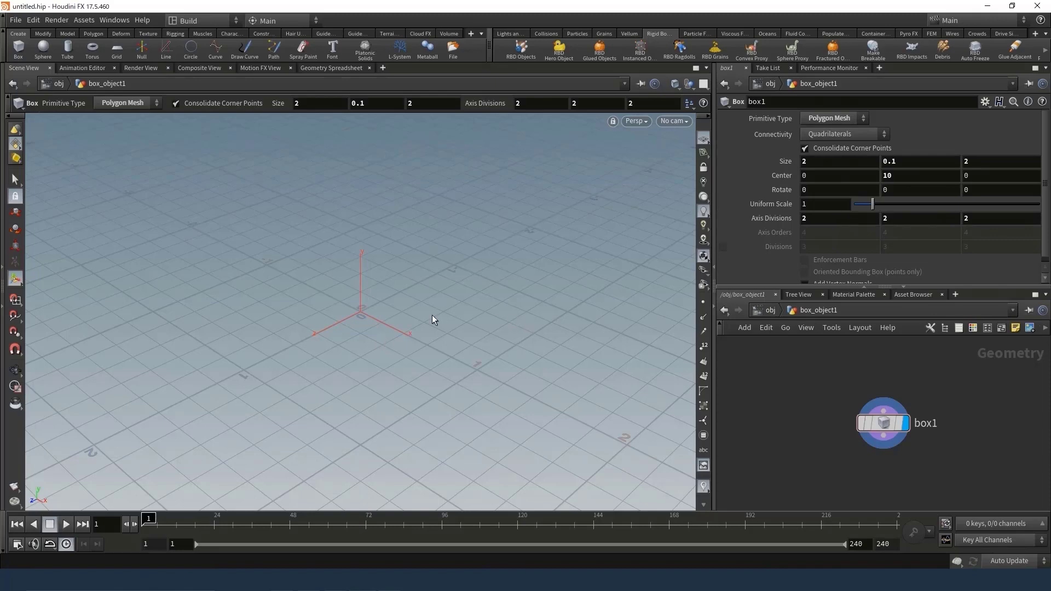
key(space)
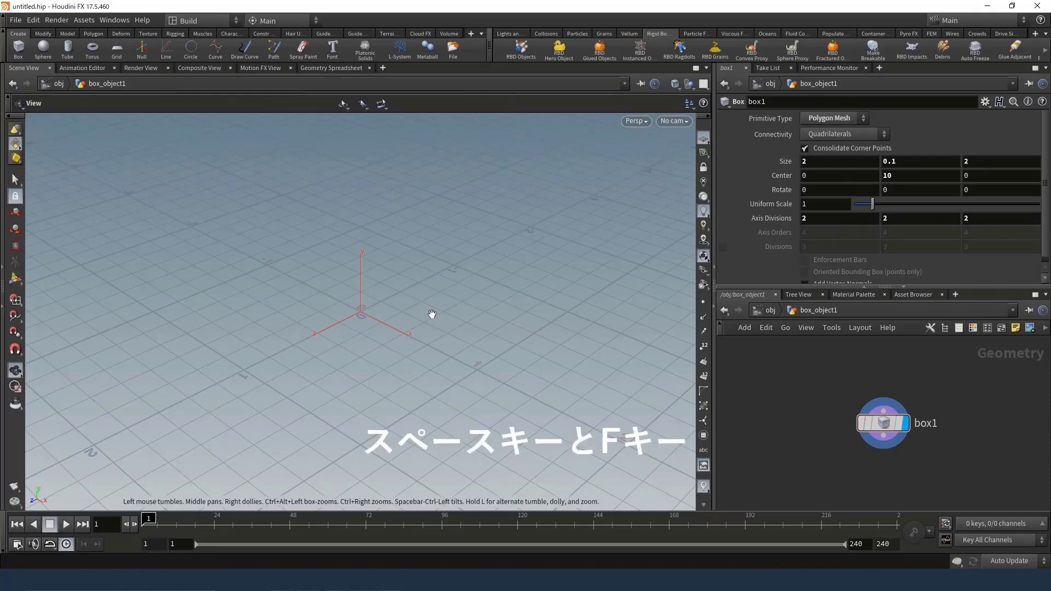
key(f)
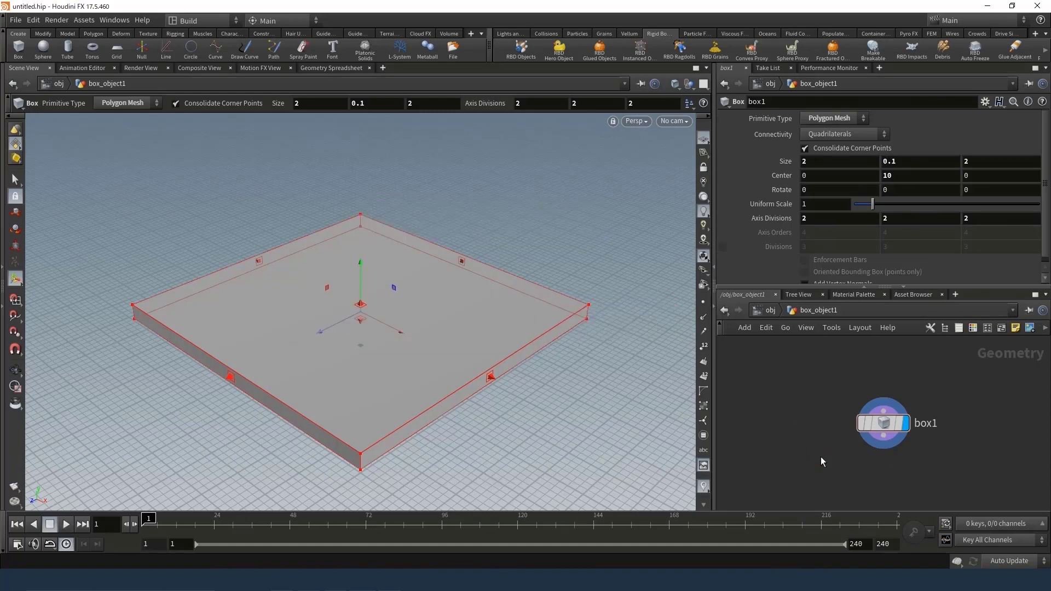
Add an RBD Material Fracture node (rmf) below box1, fed by box1
key(Tab)
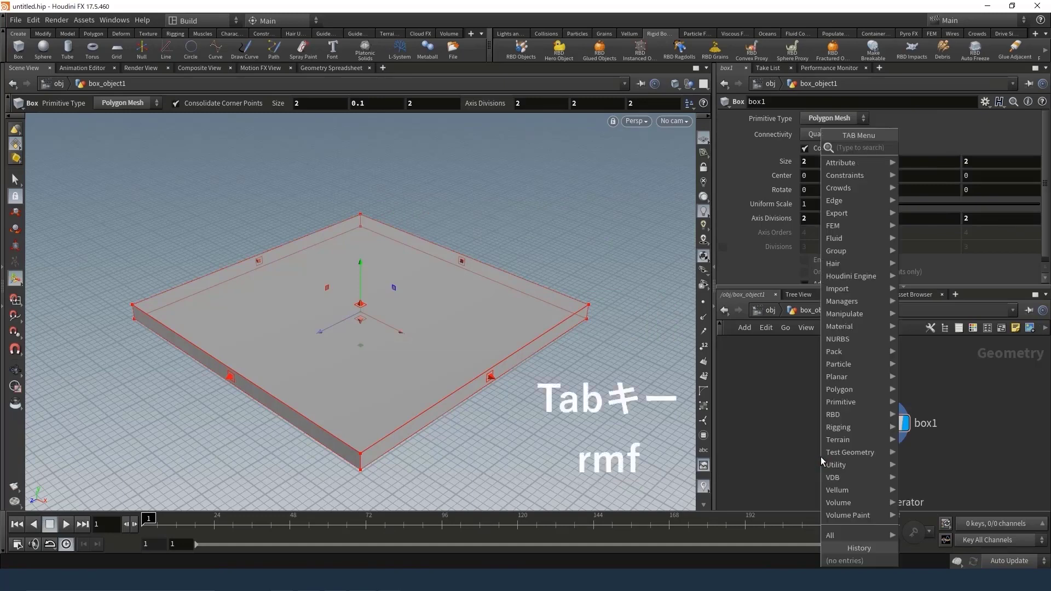
text(rmf)
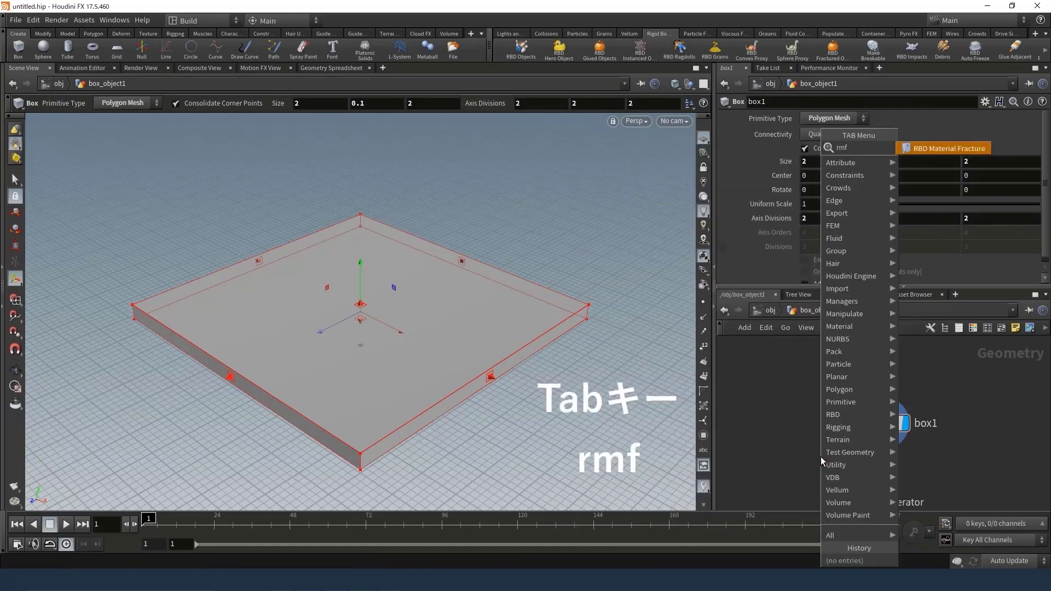
click(950, 150)
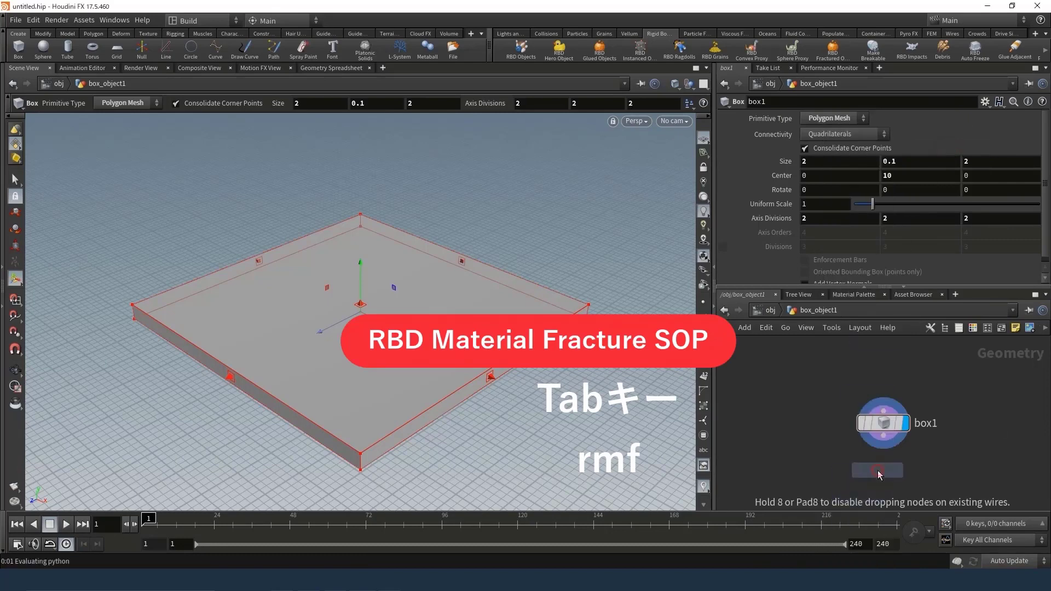
click(878, 474)
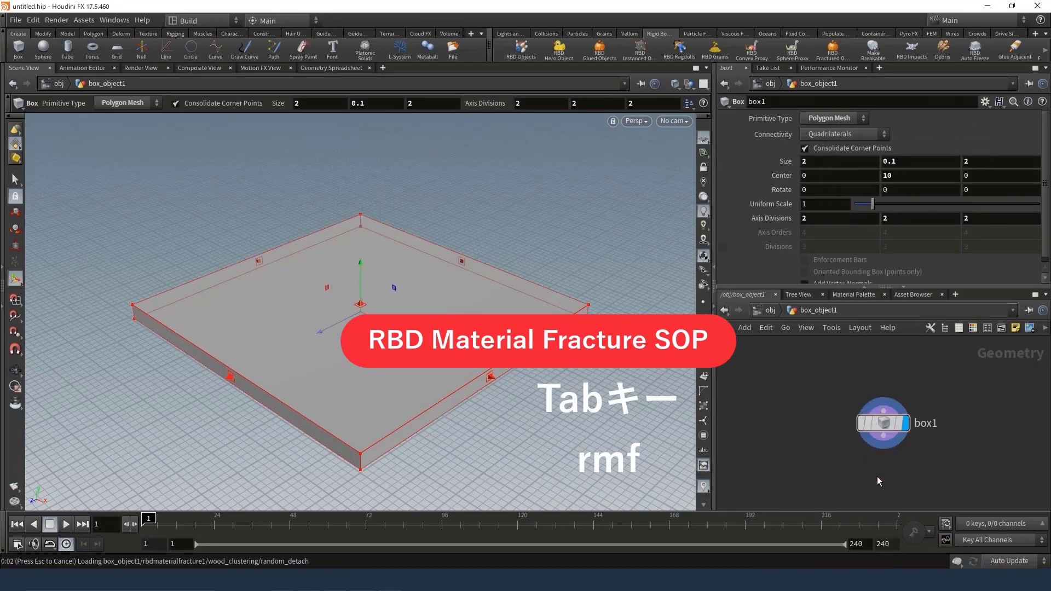
click(885, 437)
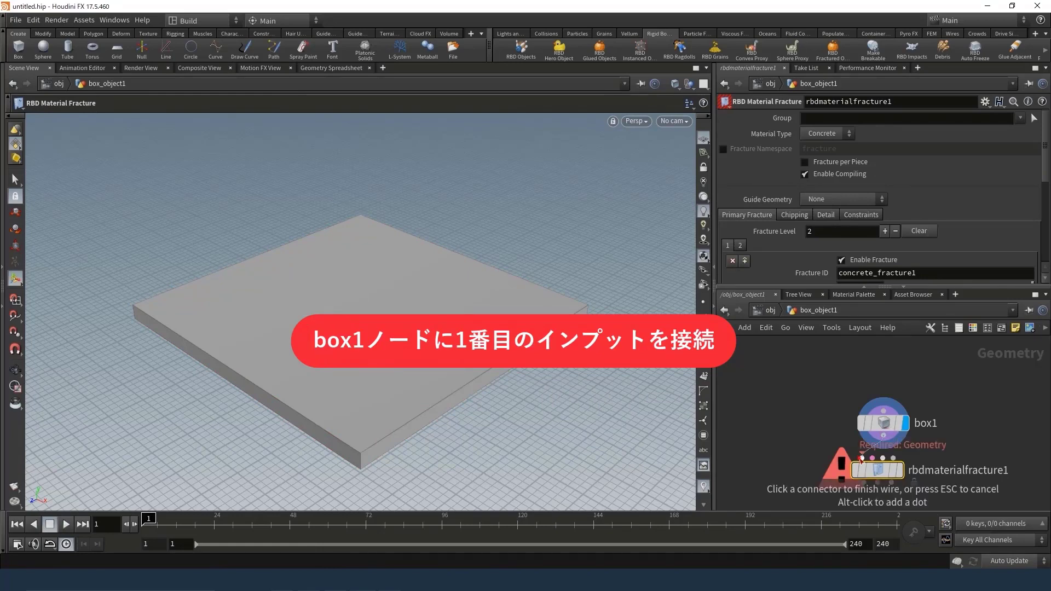
click(898, 474)
click(899, 471)
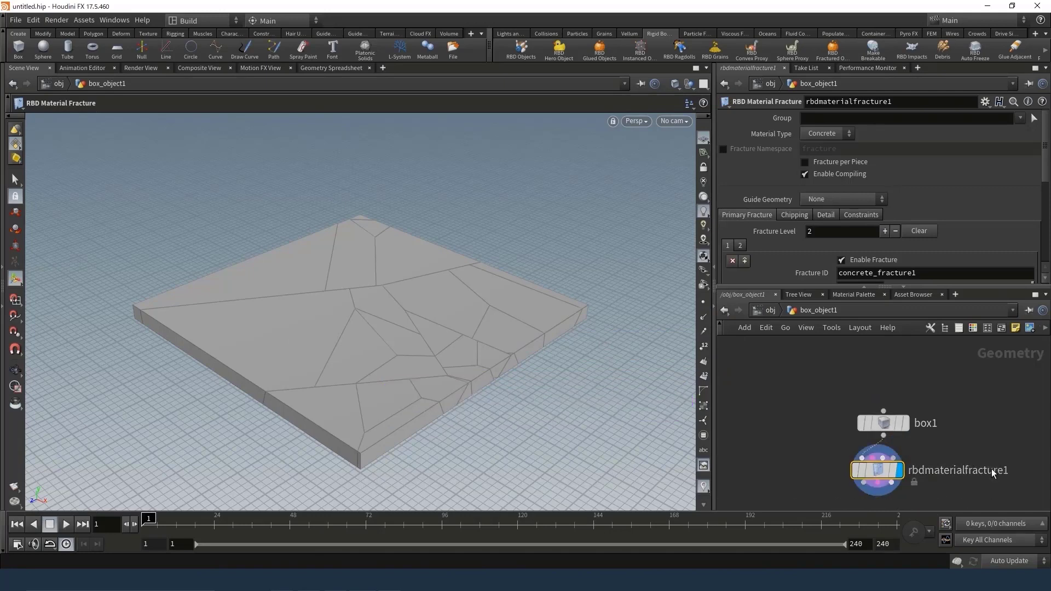
key(h)
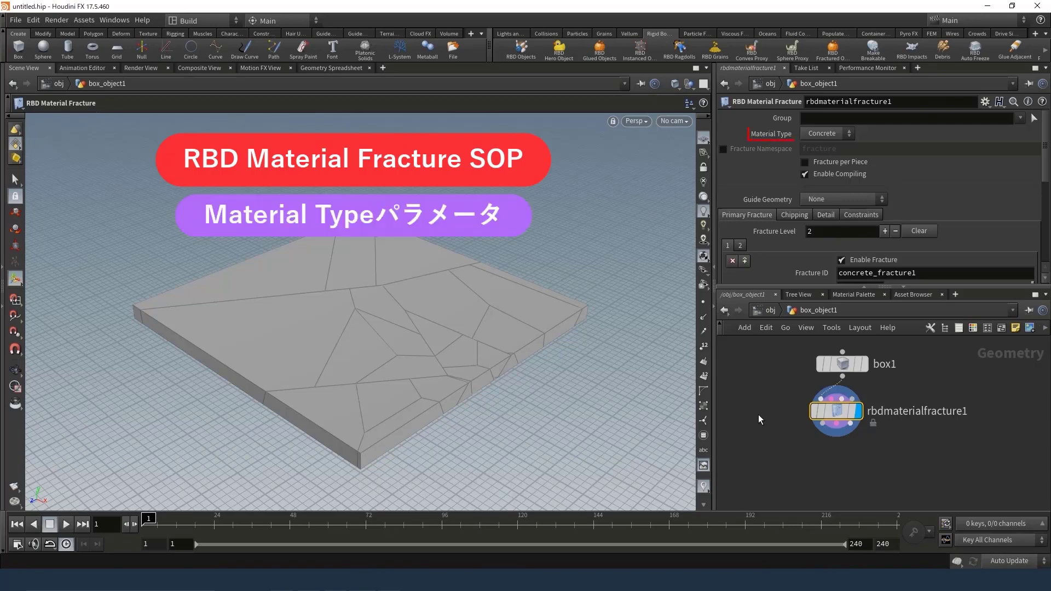
click(834, 133)
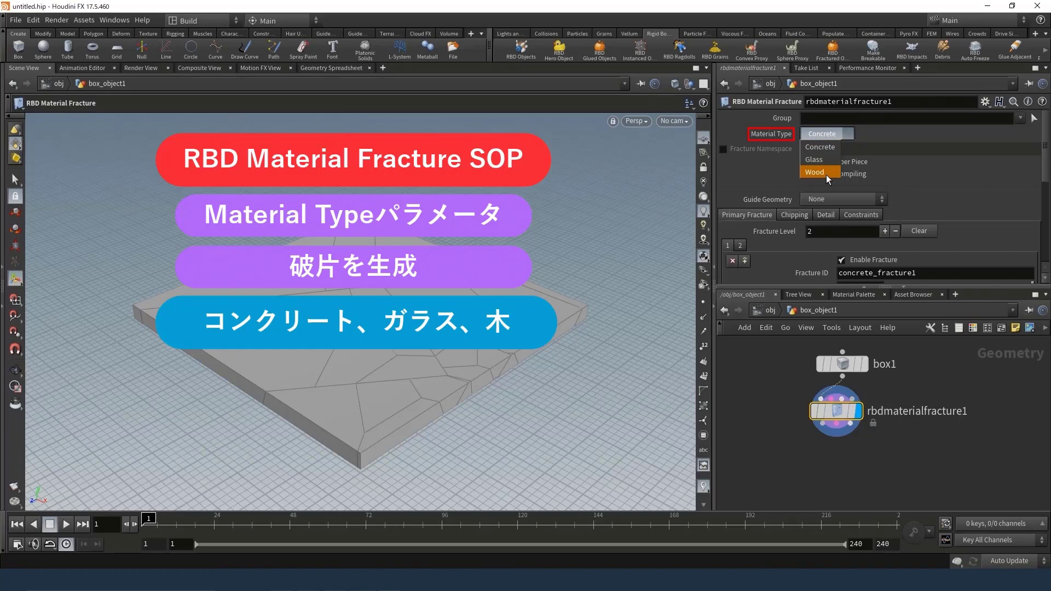
click(841, 148)
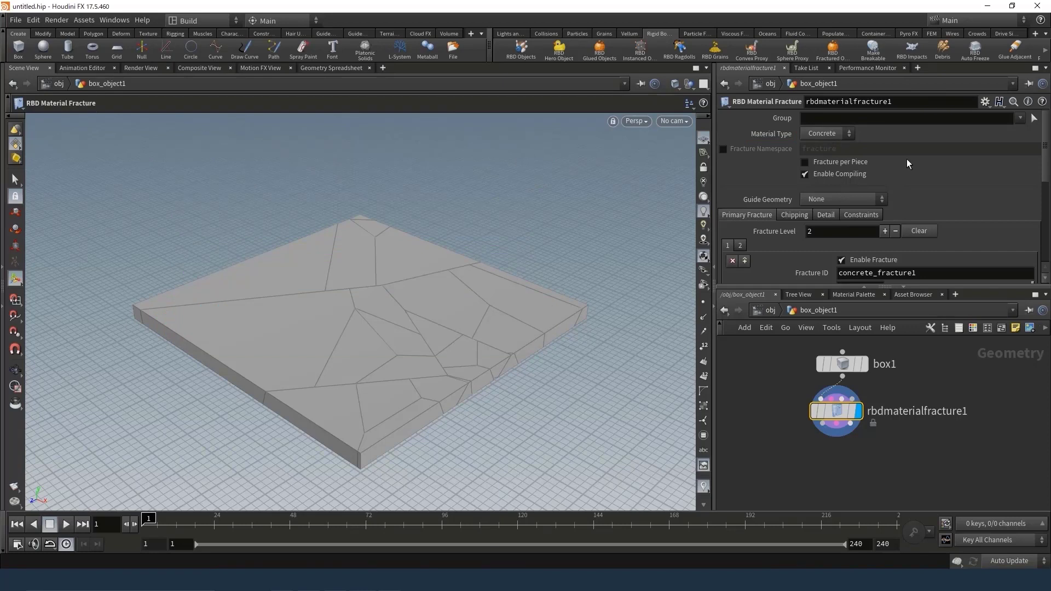
Turn on Edge Detail in the fracture node's Detail tab
click(828, 215)
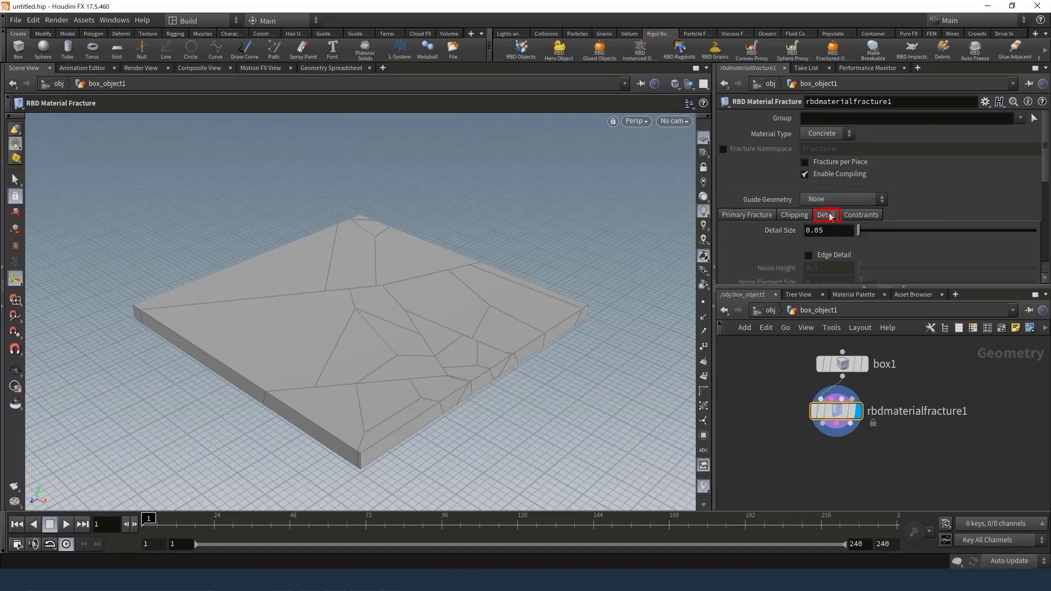
click(809, 262)
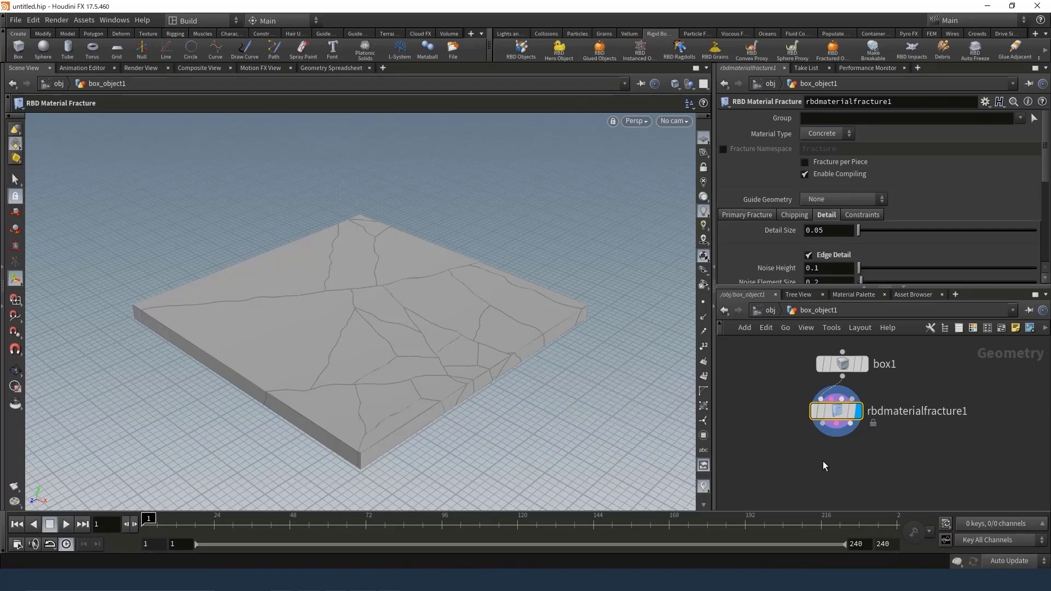
Add a displayed Null (nu) fed by the fracture's first output
key(Tab)
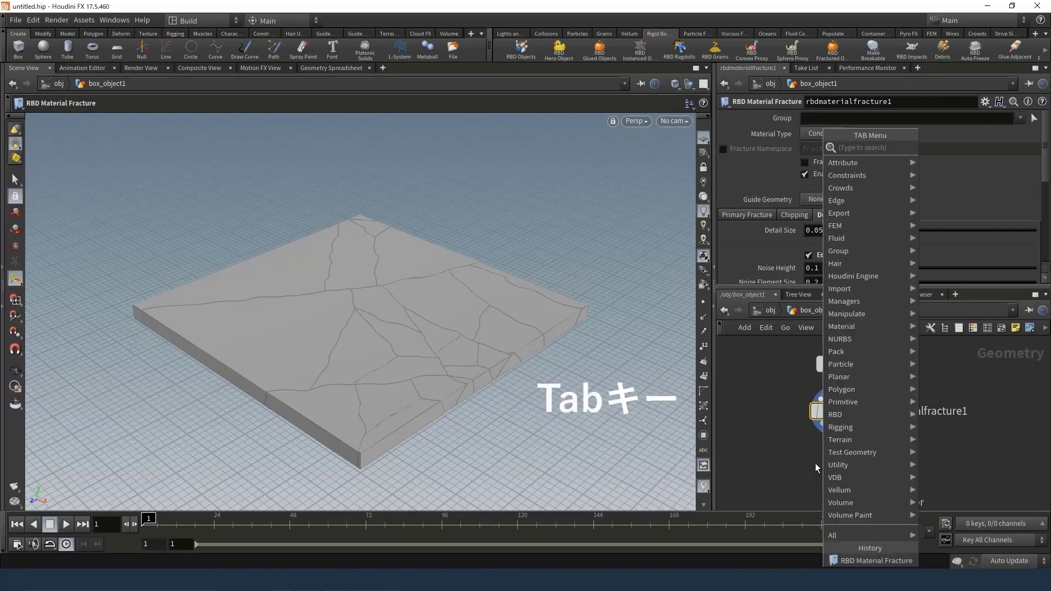
text(nu)
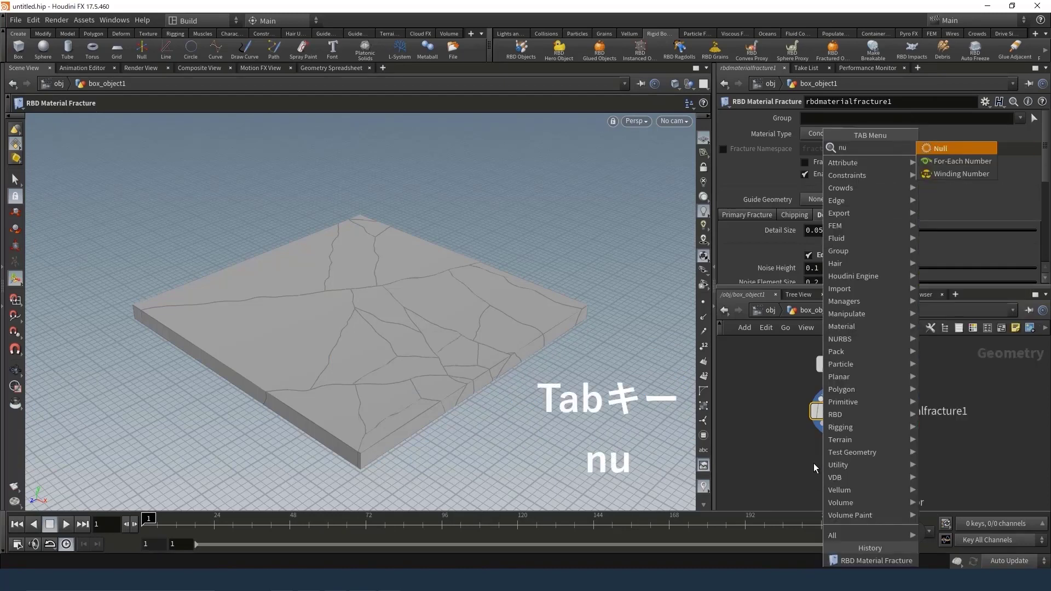
key(Return)
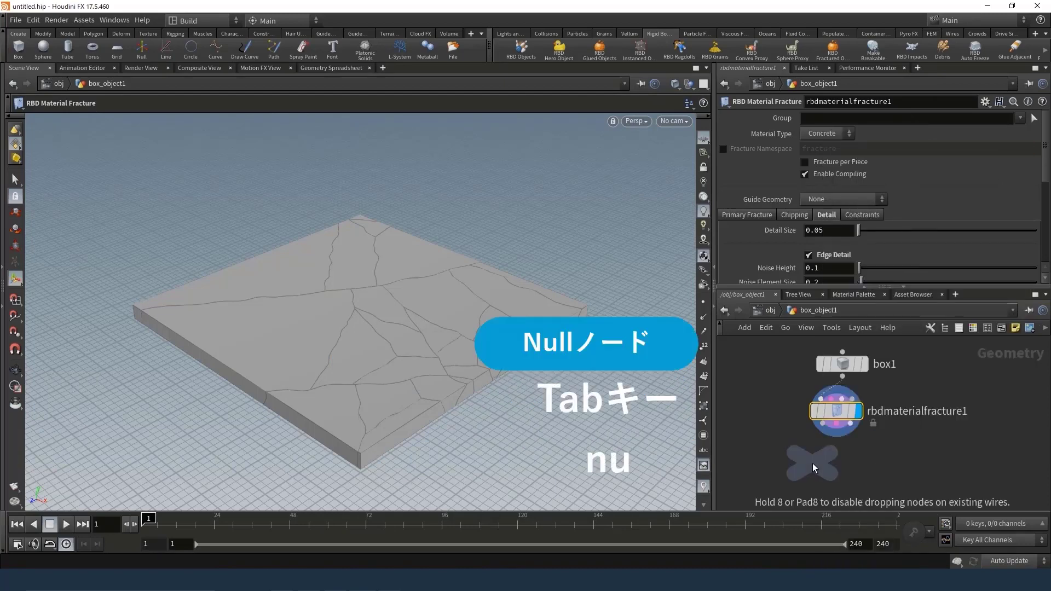
click(812, 463)
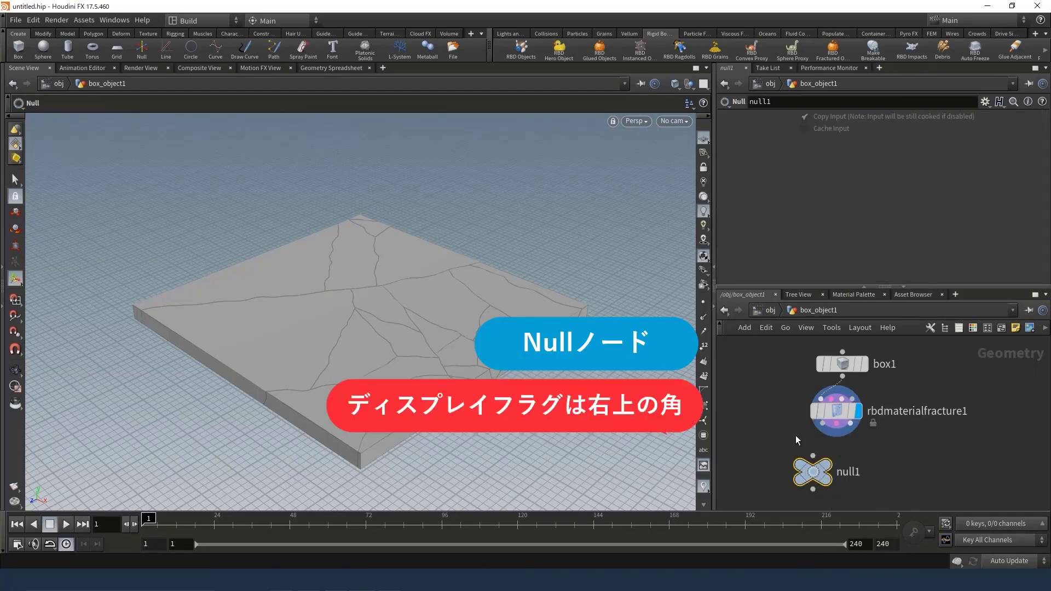
click(825, 471)
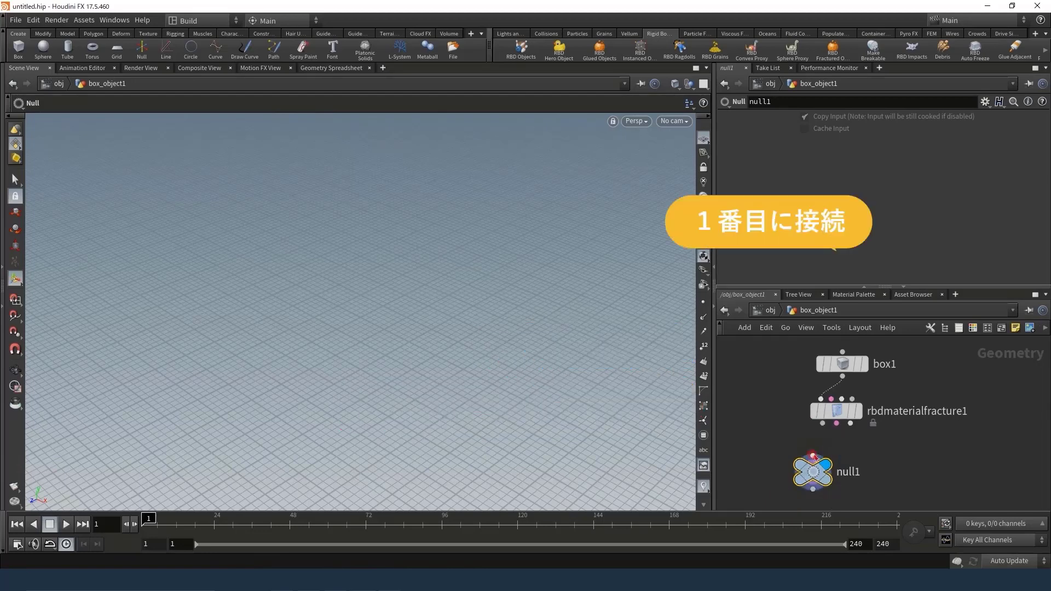
click(823, 423)
click(813, 456)
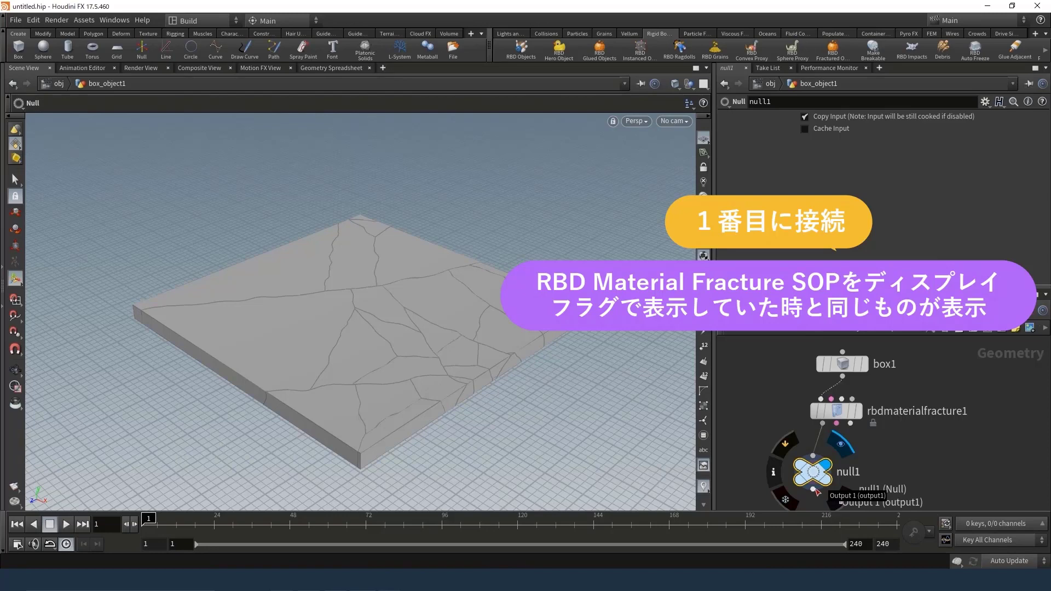
Rewire null1 to the Constraint Geometry output, then to the Proxy Geometry output
click(813, 458)
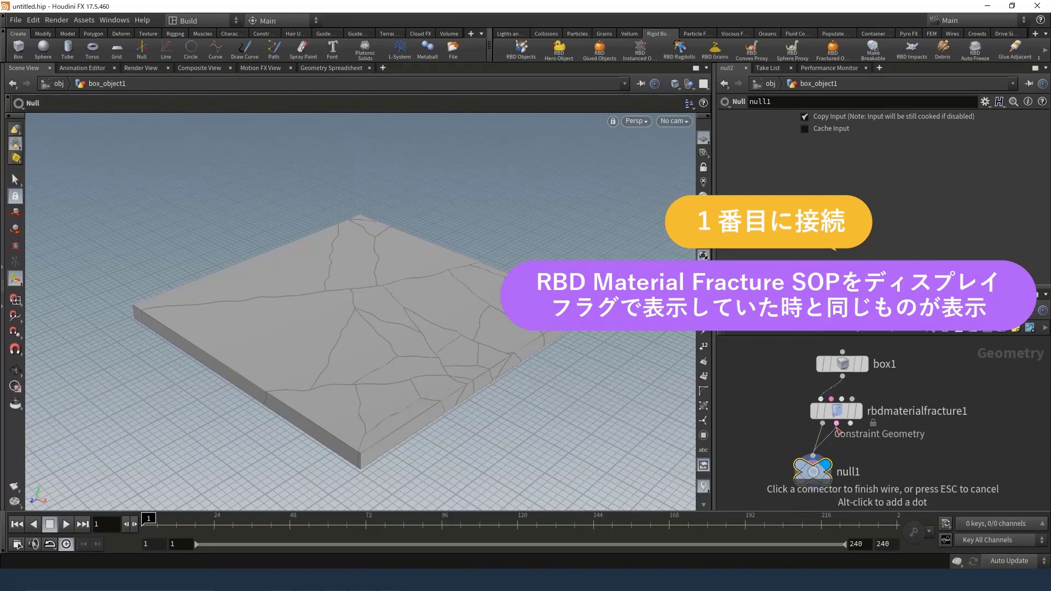
click(835, 425)
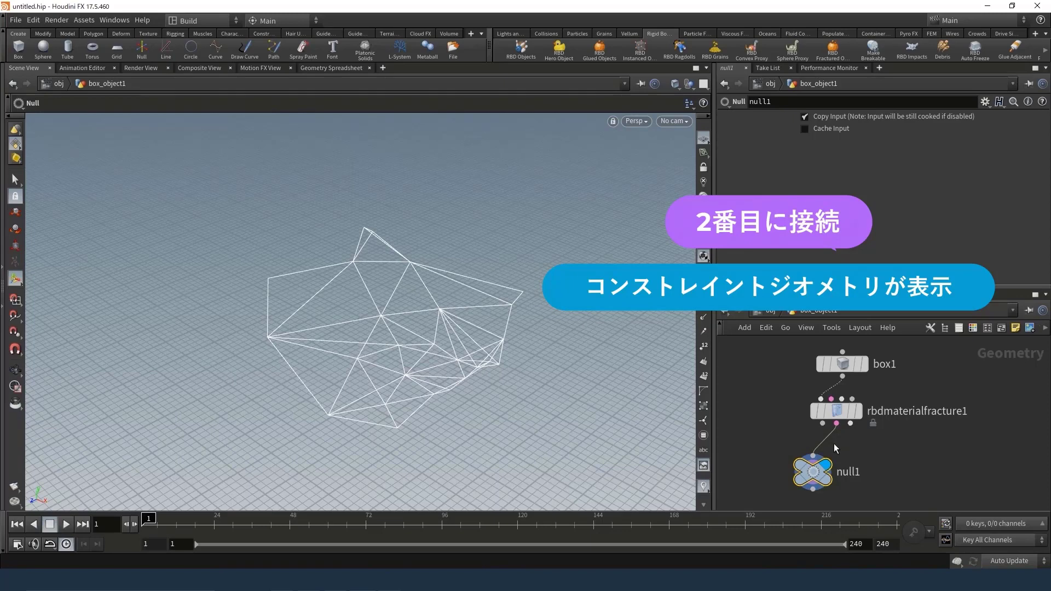
click(814, 457)
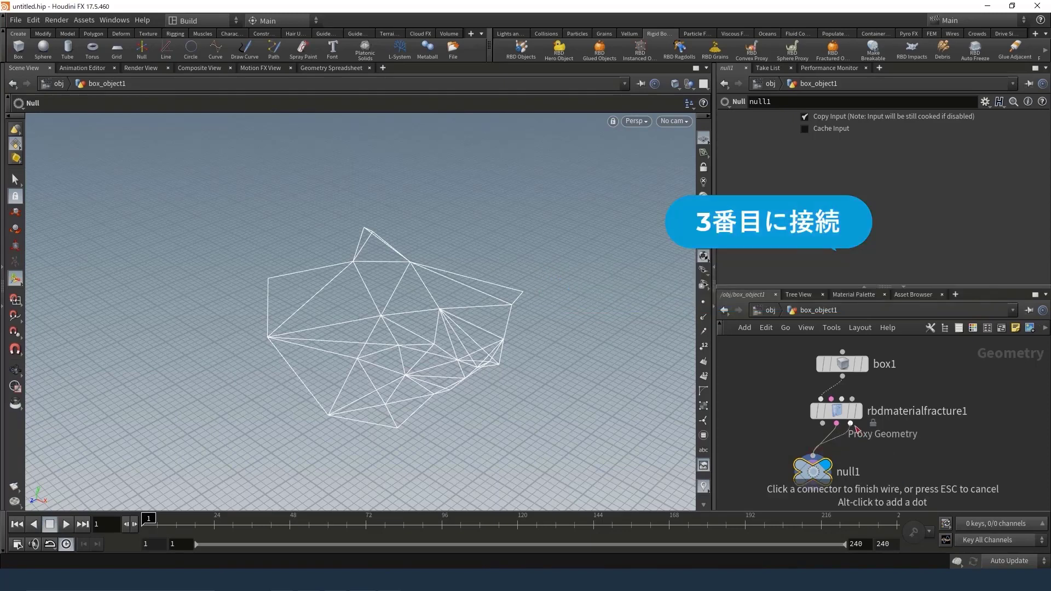
click(851, 424)
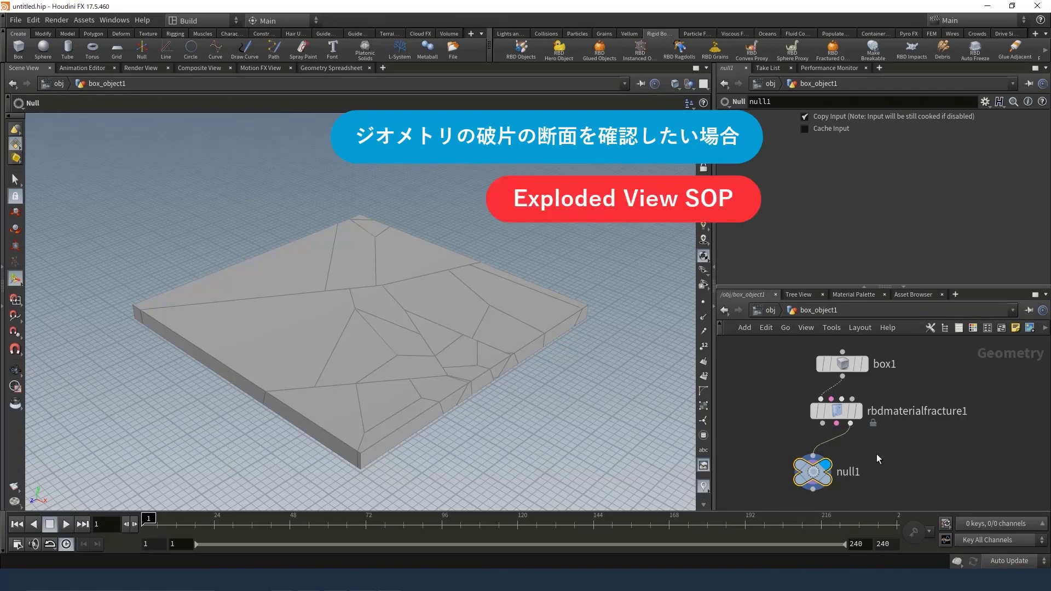
Insert an Exploded View (ex) between the fracture's first output and null1
click(876, 455)
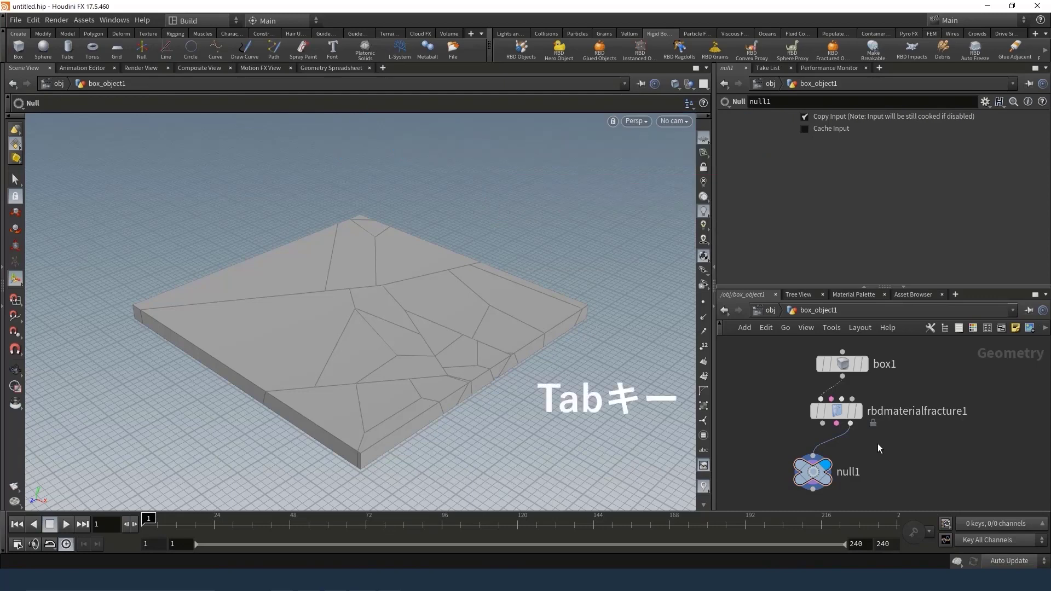
key(Tab)
text(ex)
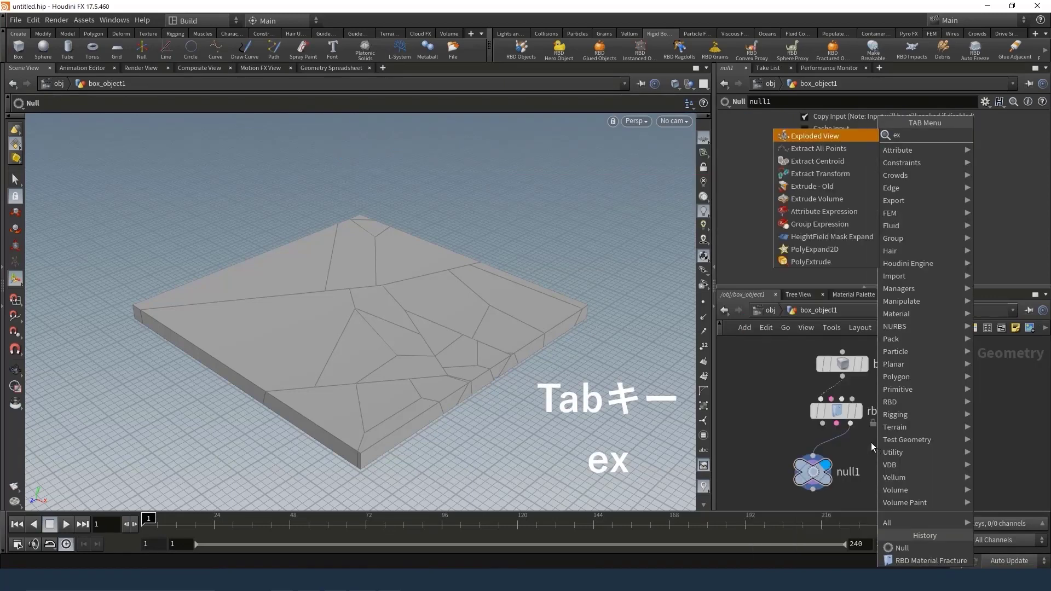
key(Return)
click(869, 442)
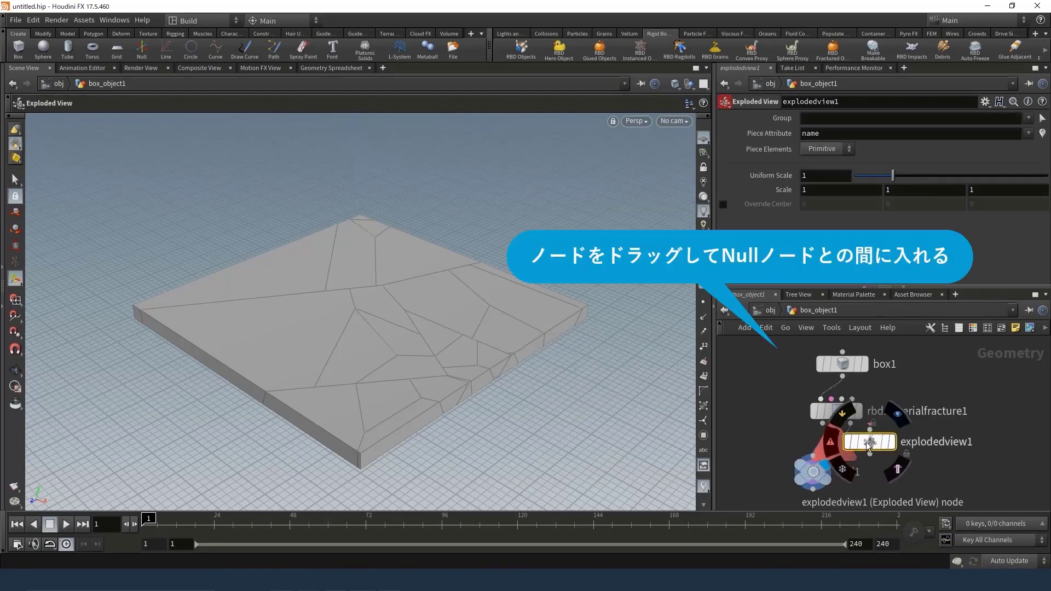
mouse_move(867, 445)
mouse_down()
mouse_move(825, 441)
mouse_move(826, 464)
mouse_up()
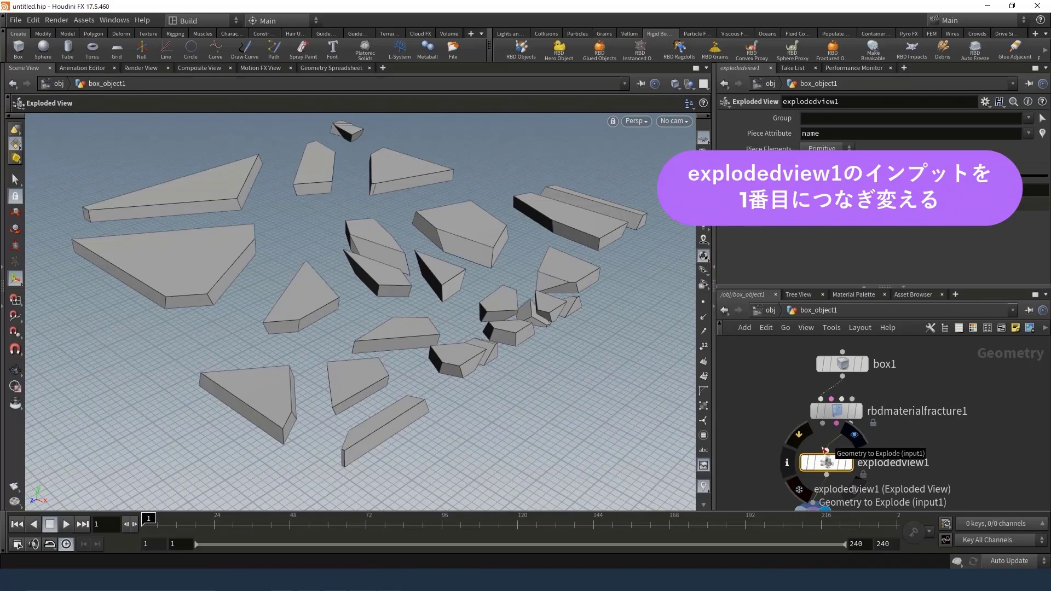
click(825, 450)
click(823, 423)
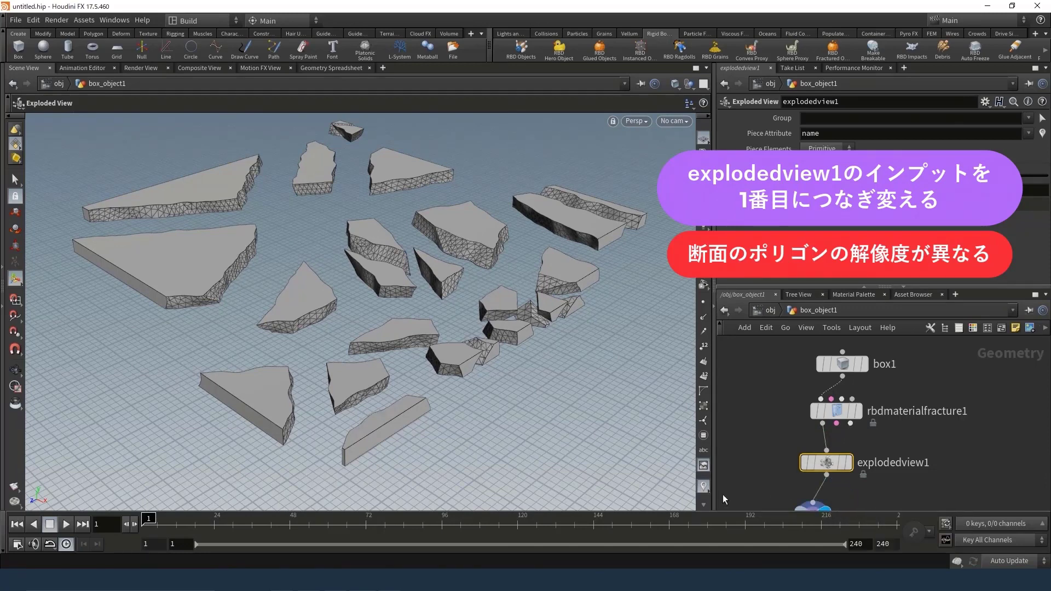
scroll(930, 437, down, 2)
middle_drag(966, 456, 950, 401)
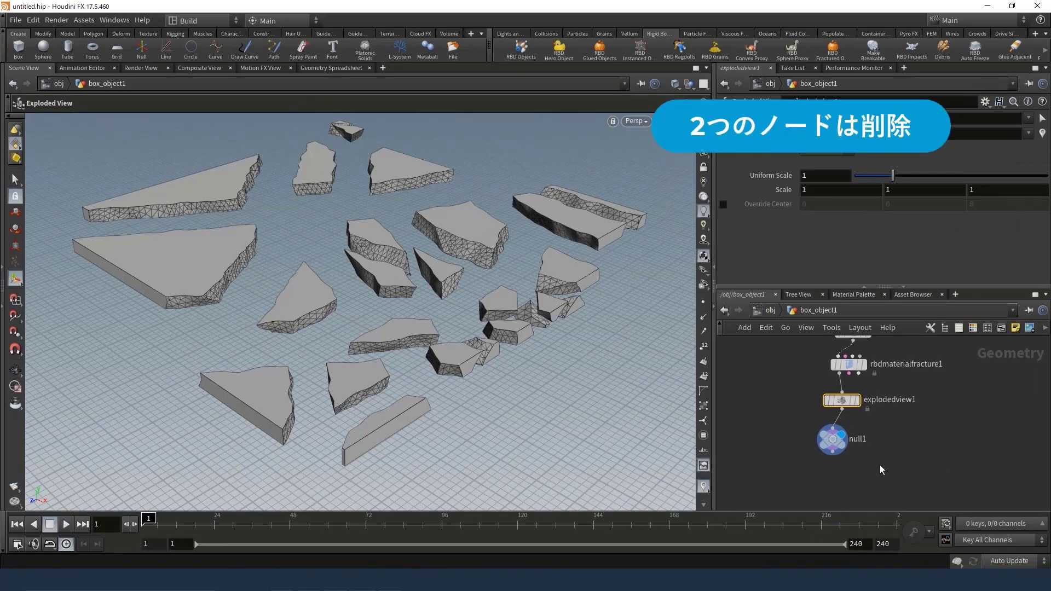
Delete explodedview1 and null1, then return to the obj level
mouse_move(879, 465)
mouse_down()
mouse_move(780, 376)
mouse_move(790, 383)
mouse_up()
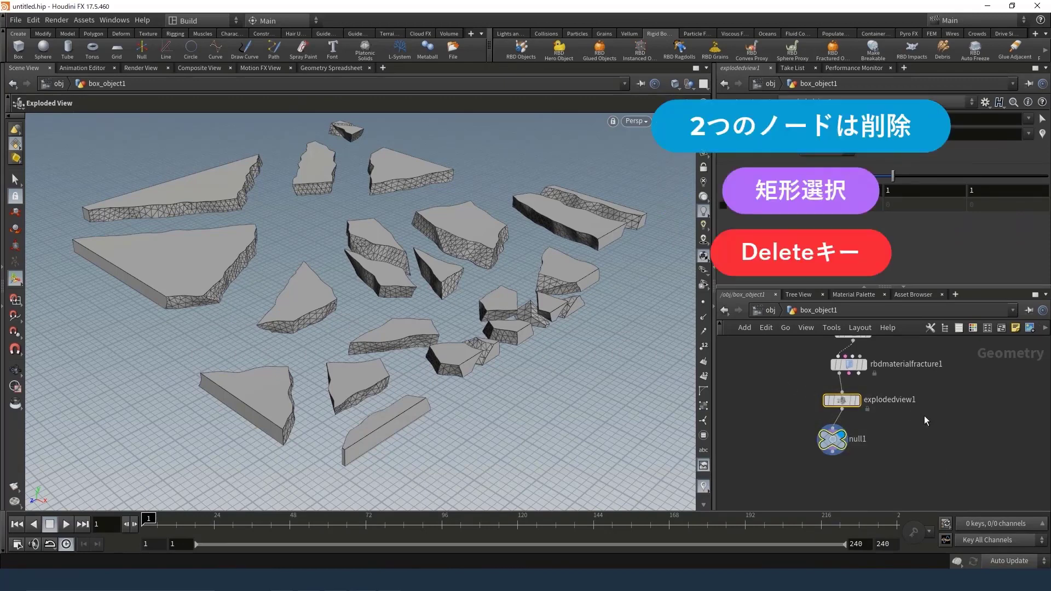
key(Delete)
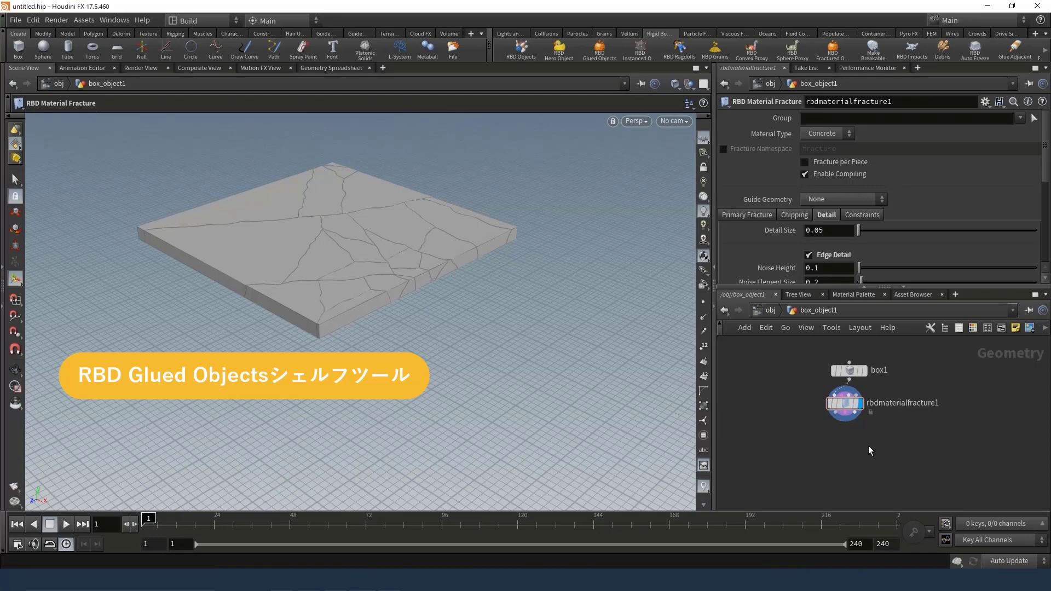
click(770, 311)
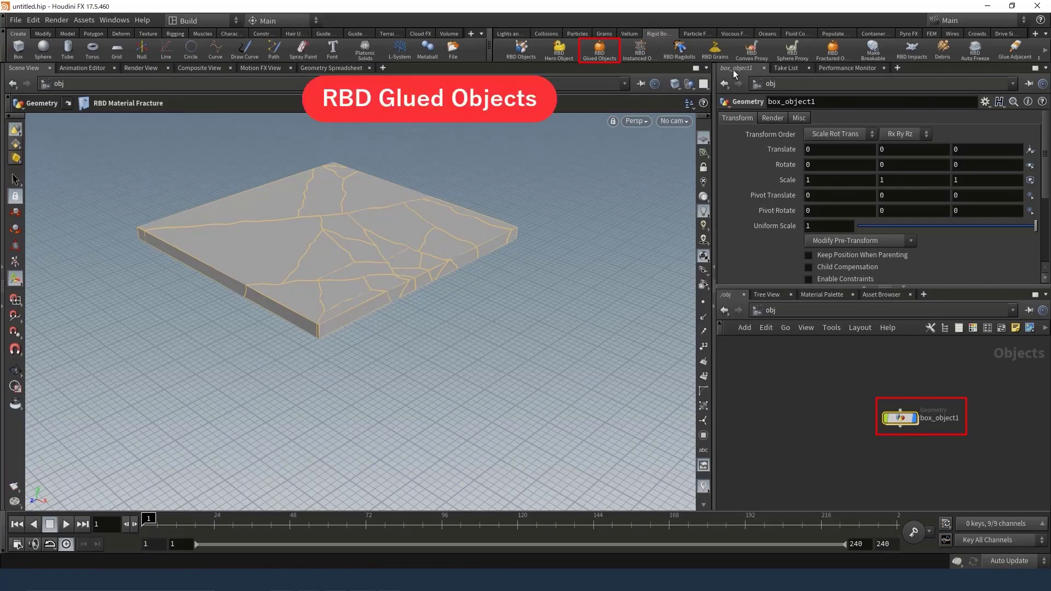
Apply RBD Glued Objects to box_object1 from the Rigid Bodies shelf
click(599, 49)
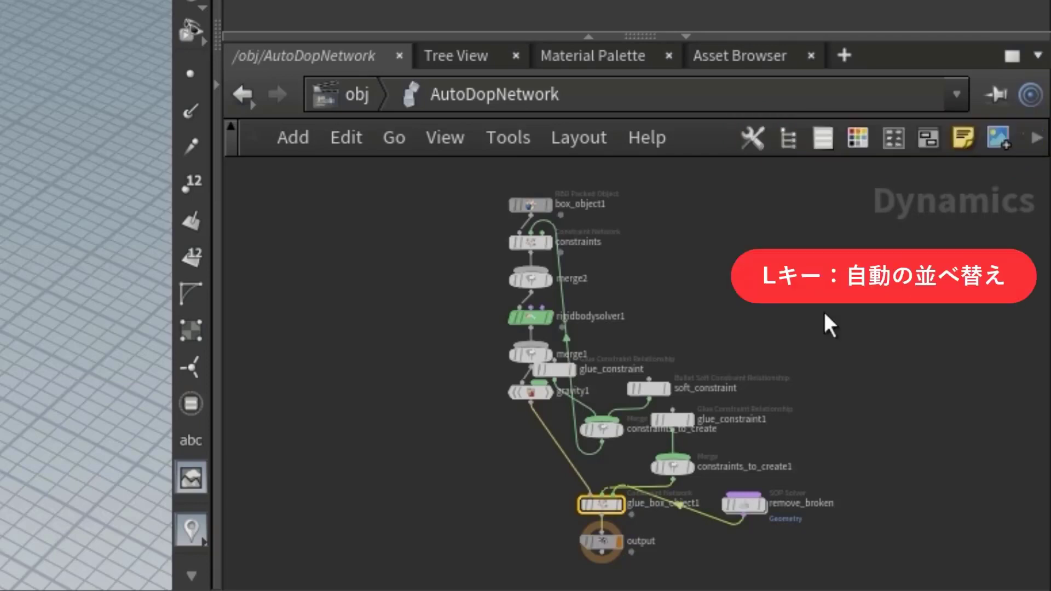
Auto-layout the AutoDopNetwork nodes and frame the whole simulation network in view
key(l)
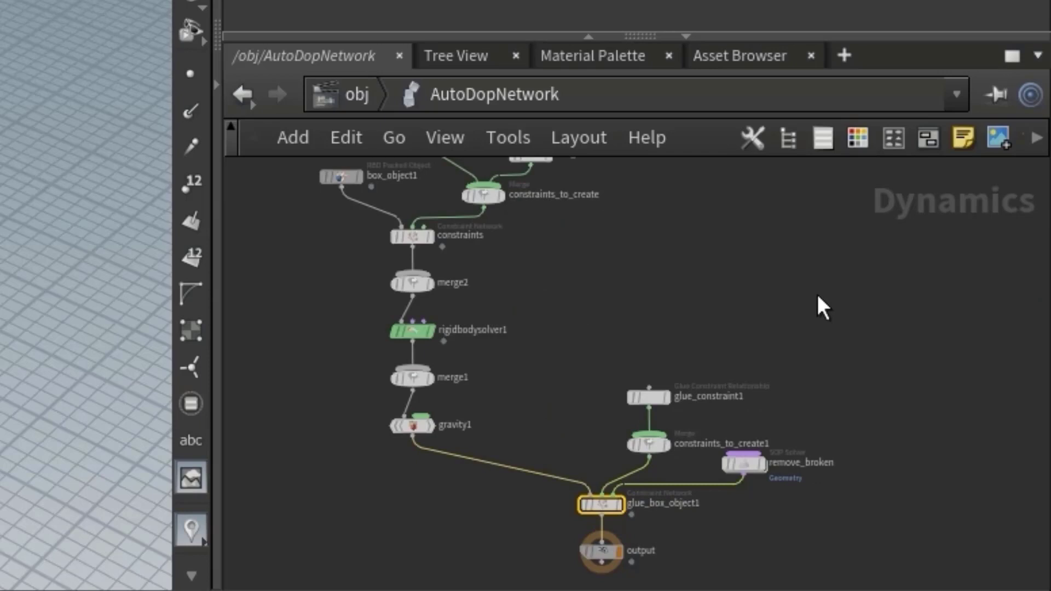
scroll(816, 291, down, 3)
middle_drag(816, 292, 789, 338)
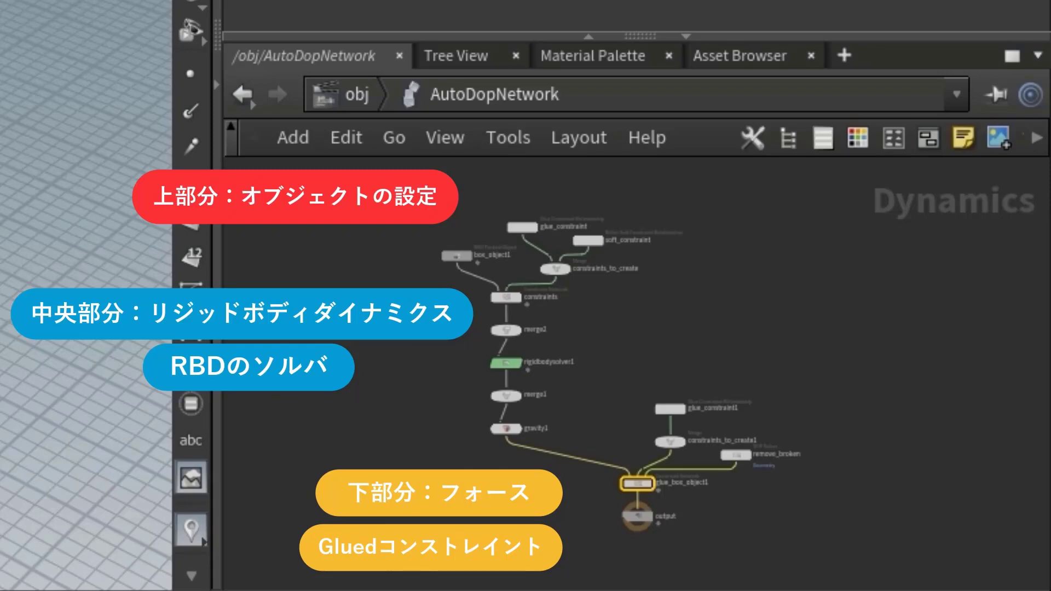
Zoom into the network and select box_object1 to show its RBD Packed Object settings
scroll(442, 257, up, 5)
scroll(439, 274, up, 3)
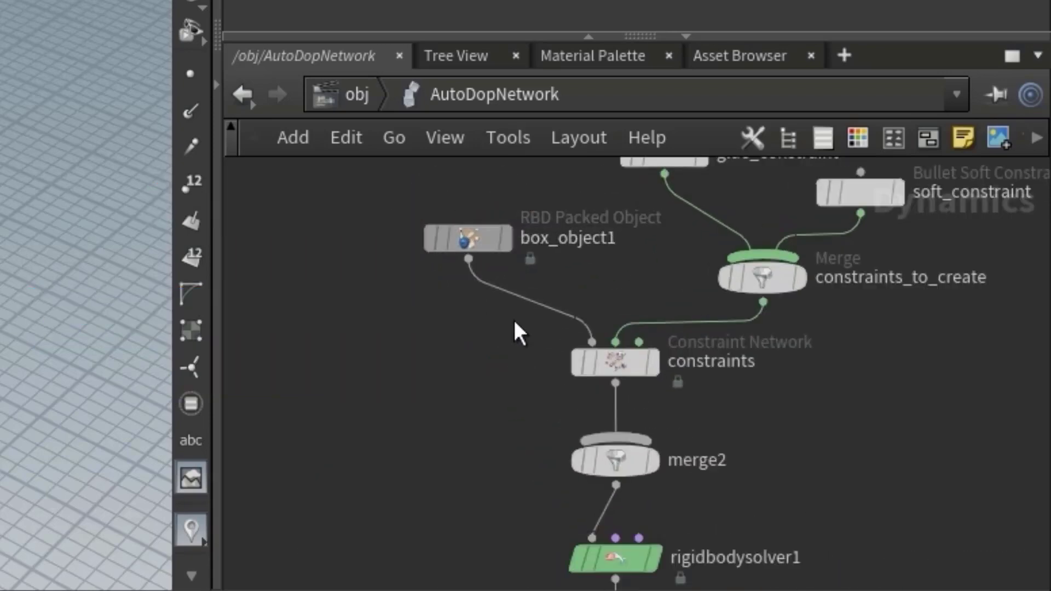
middle_drag(481, 339, 459, 411)
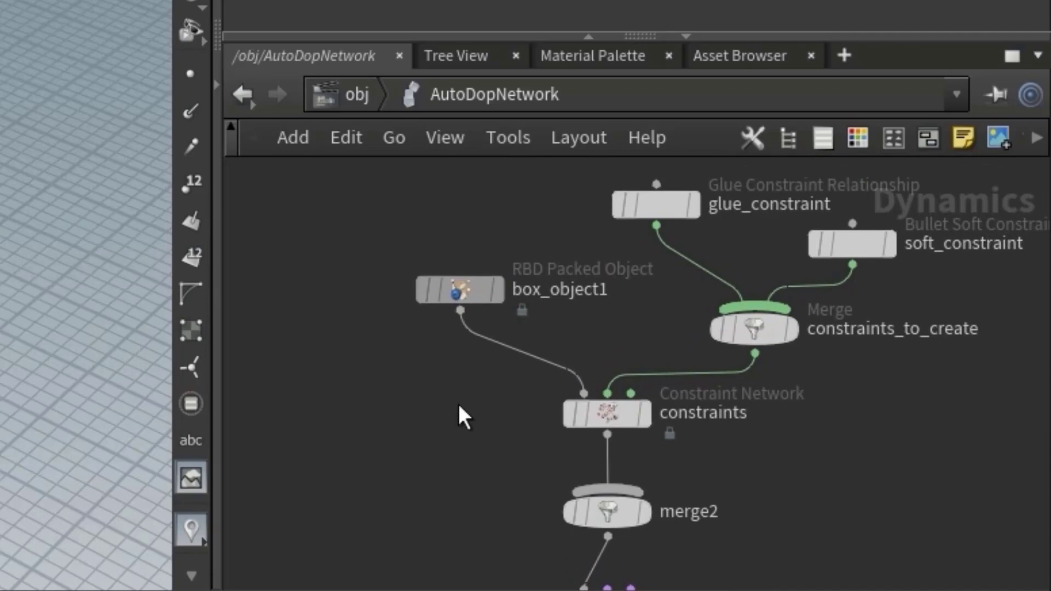
scroll(442, 359, up, 1)
scroll(442, 358, up, 1)
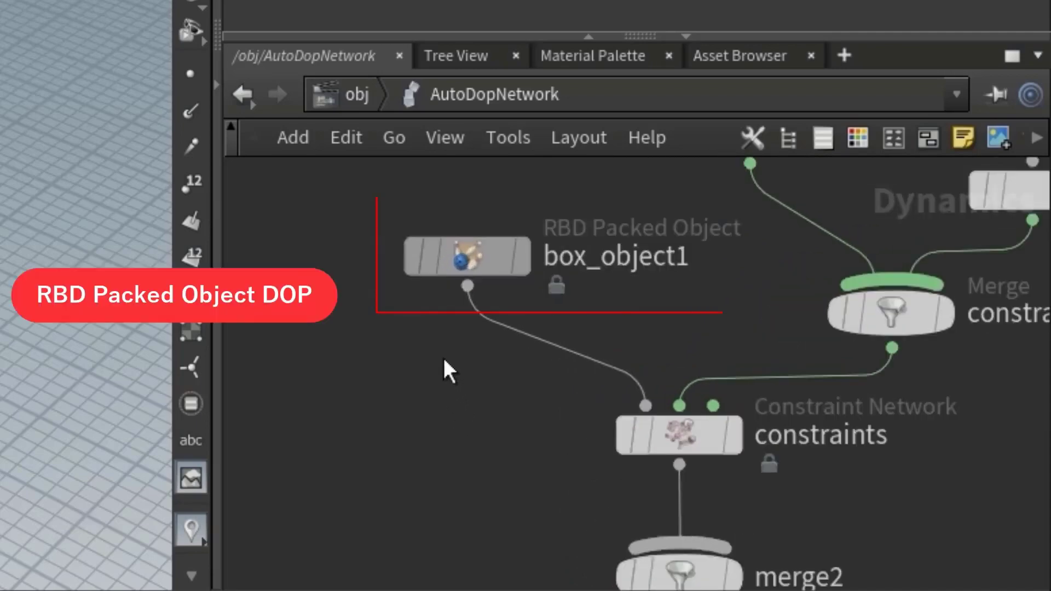
click(469, 263)
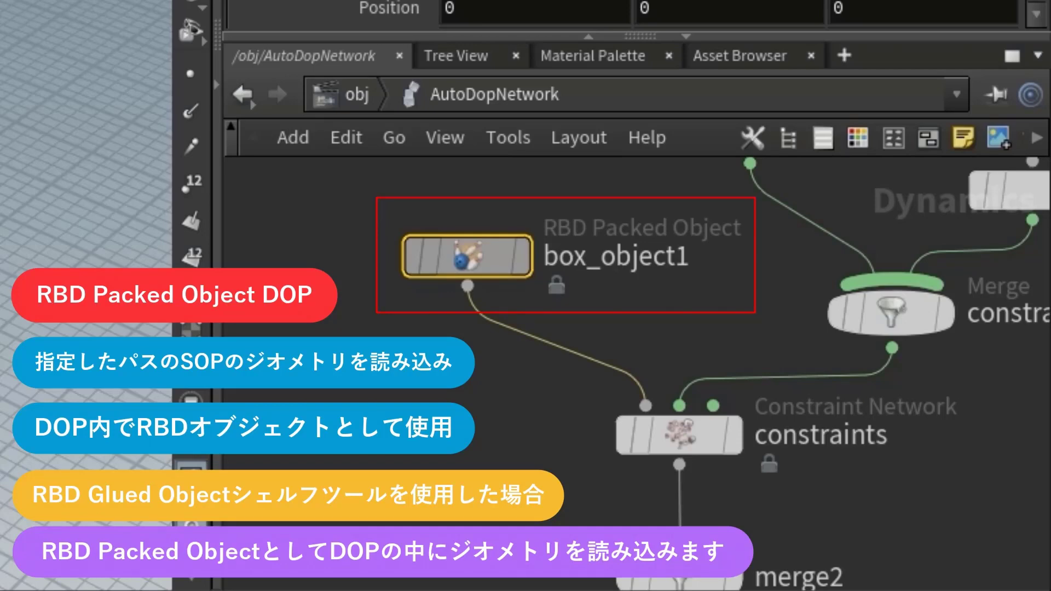
Pan over to the glue and soft constraint nodes and the rigid body solver
scroll(481, 434, down, 2)
mouse_move(481, 434)
middle_down()
mouse_move(288, 445)
mouse_move(227, 469)
middle_up()
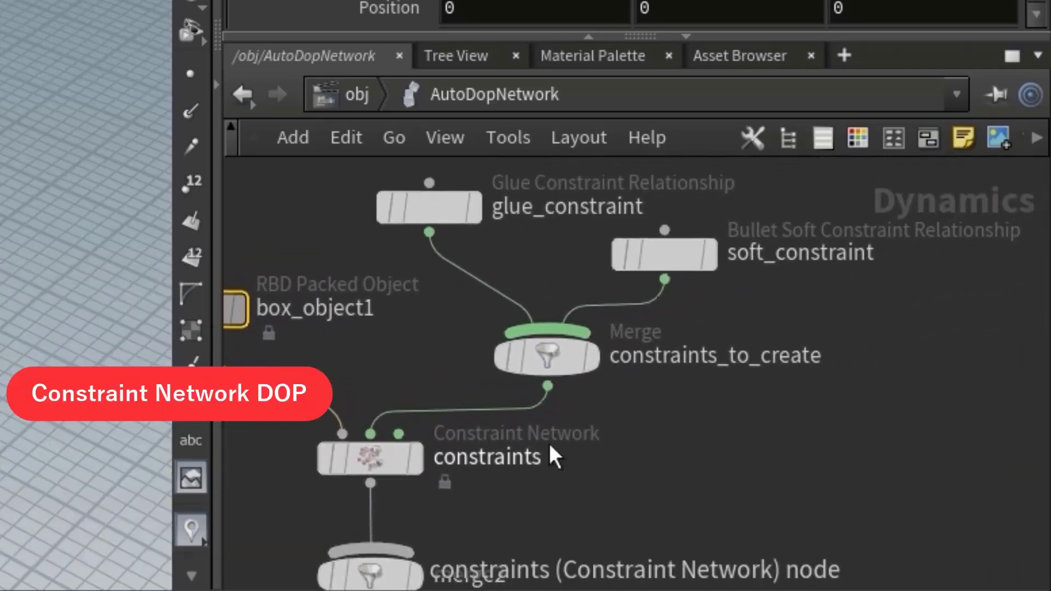
scroll(610, 445, down, 1)
scroll(610, 446, down, 1)
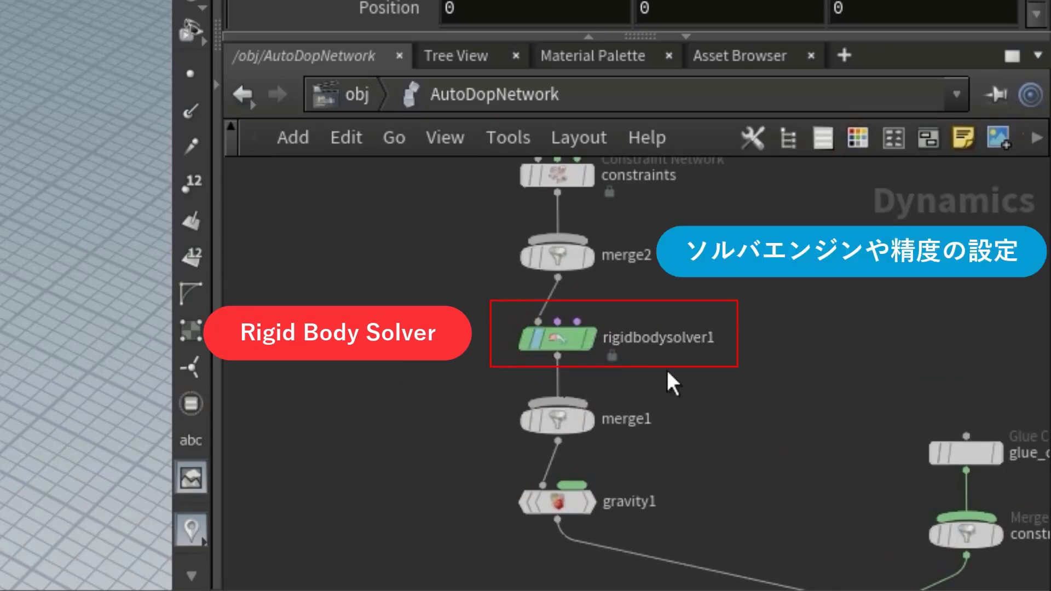
Inspect rigidbodysolver1, gravity1 and merge2, then select merge1 to show its parameters
click(560, 339)
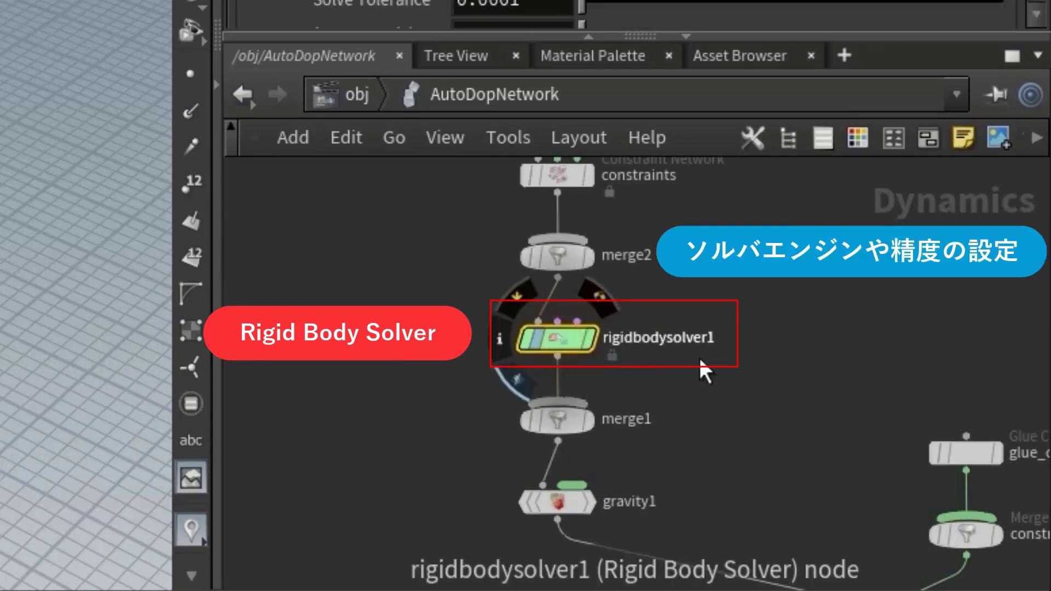
middle_drag(732, 507, 724, 432)
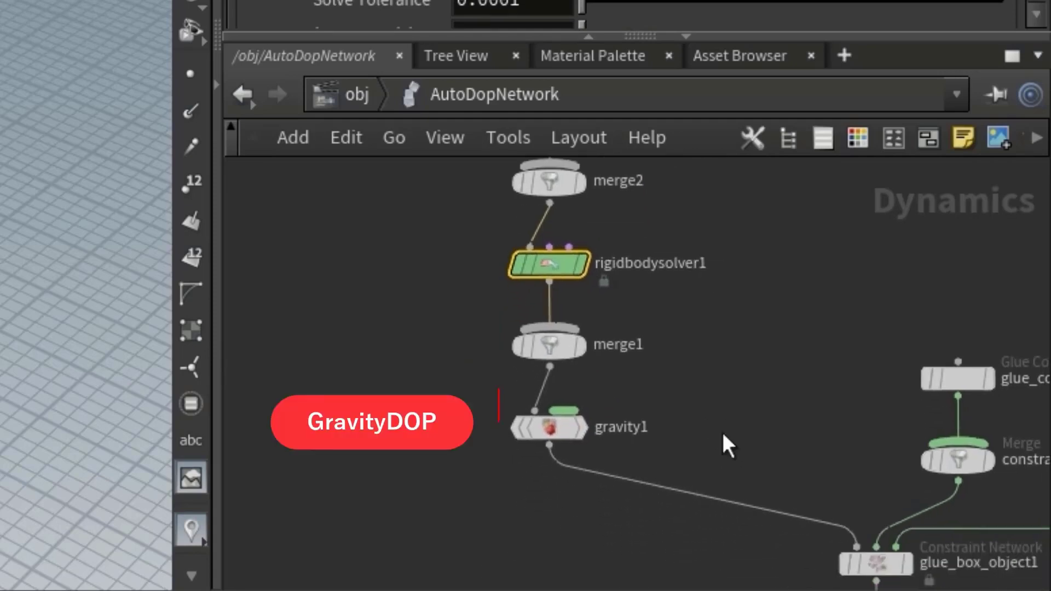
click(554, 428)
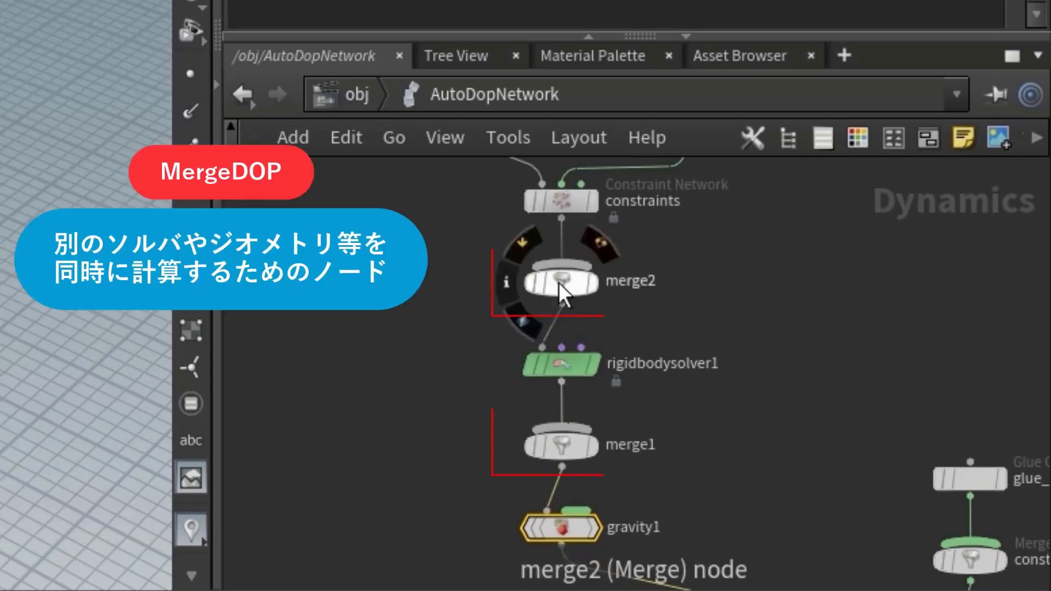
click(558, 282)
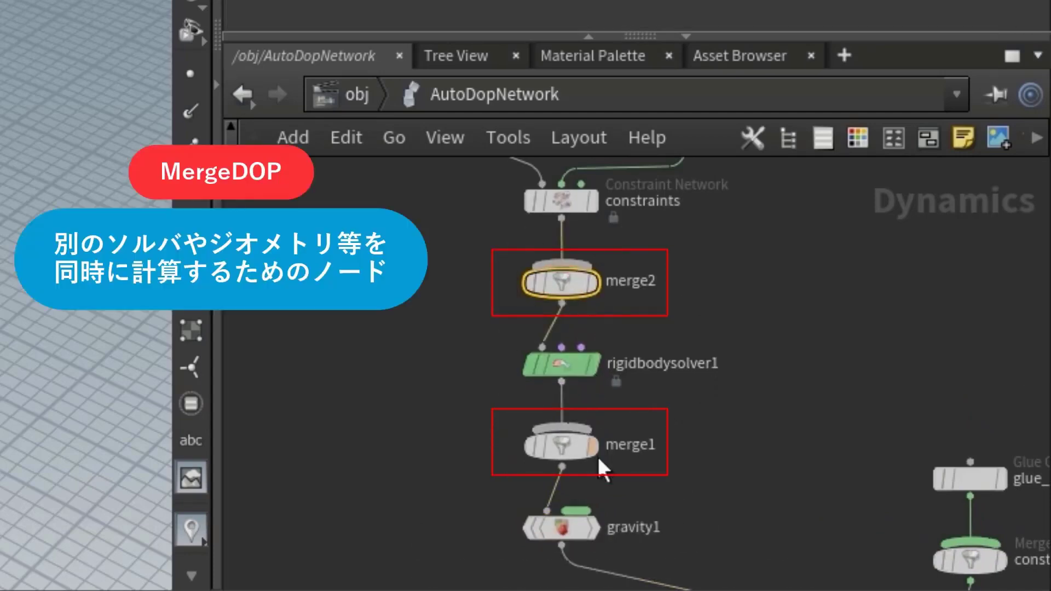
mouse_move(562, 444)
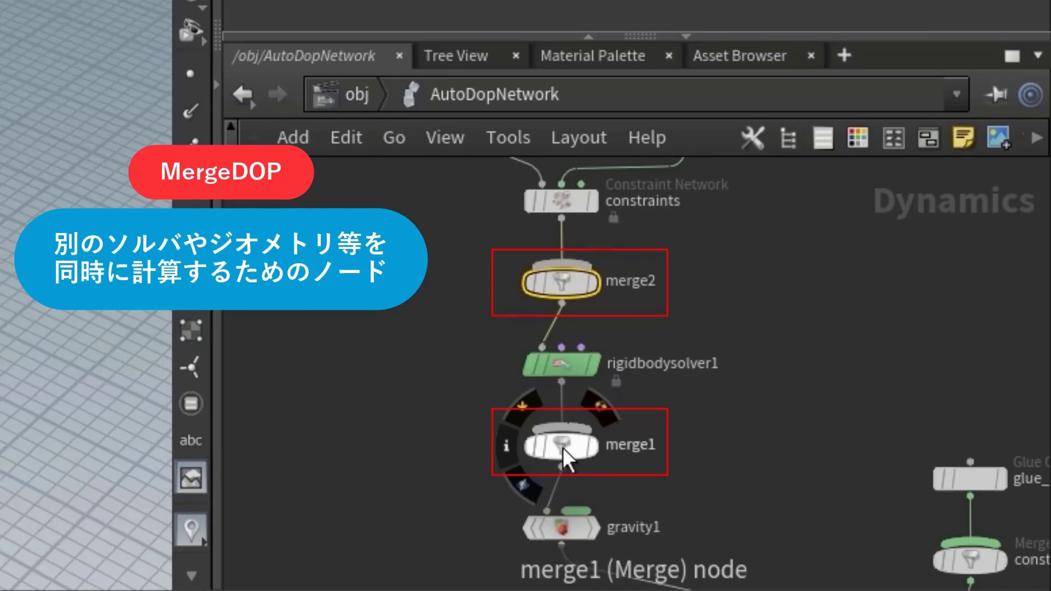
click(564, 450)
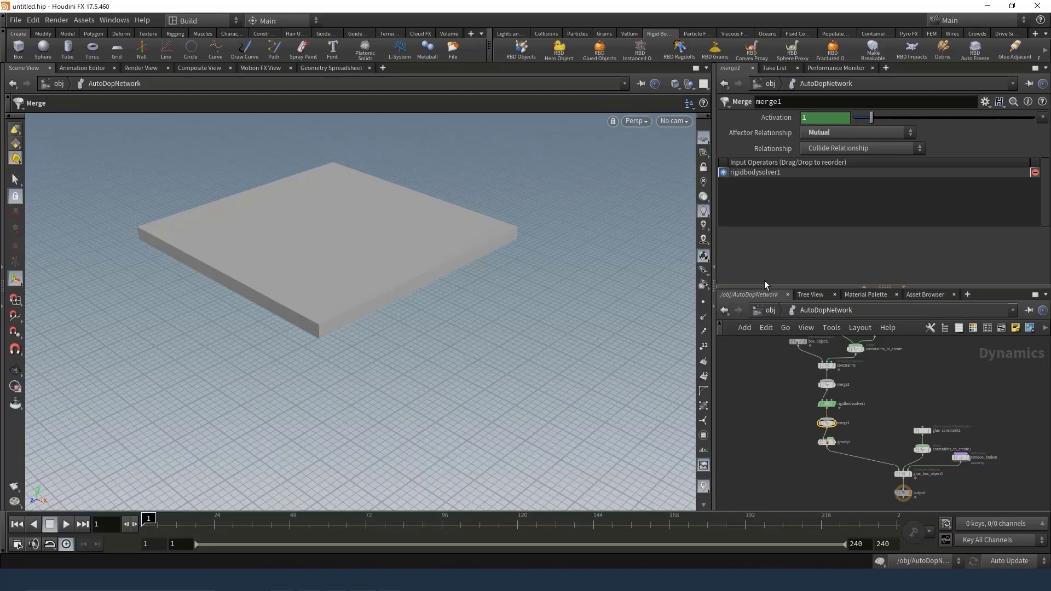
Return to the obj level, dive into box_object1 and auto-layout its nodes
click(767, 303)
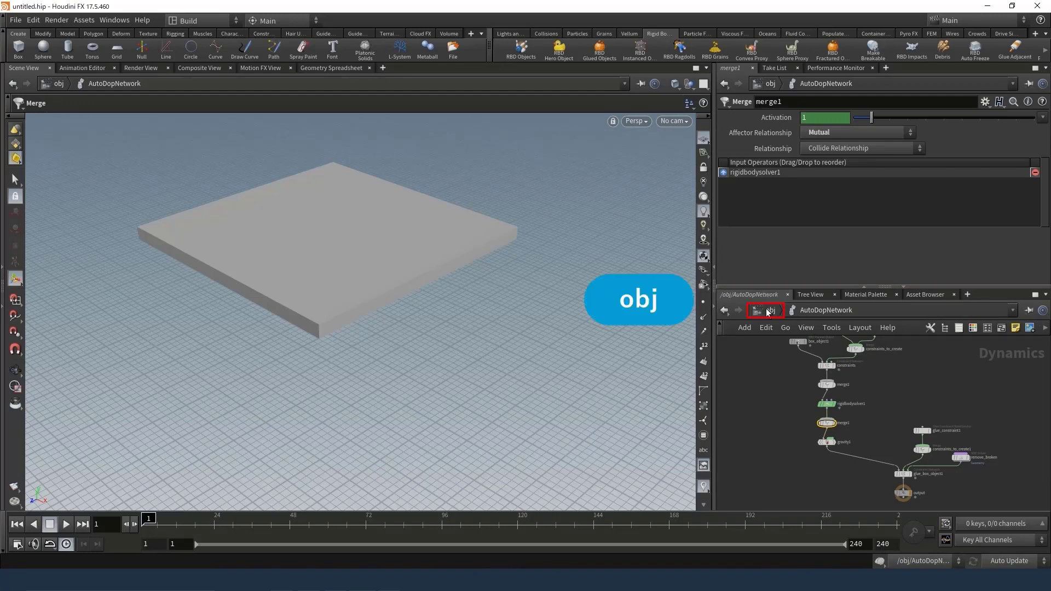
click(768, 312)
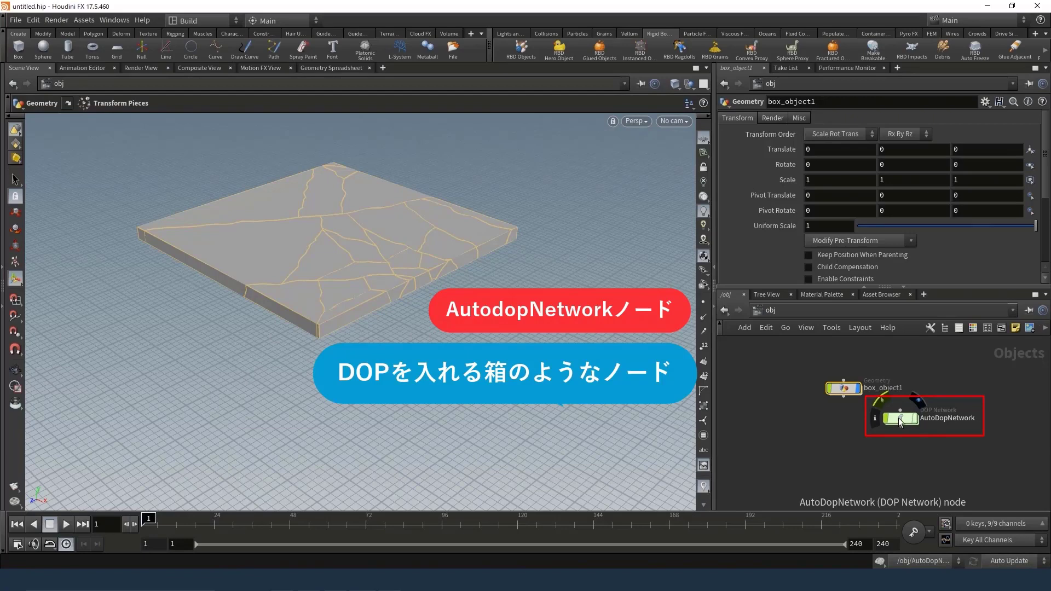
double_click(841, 389)
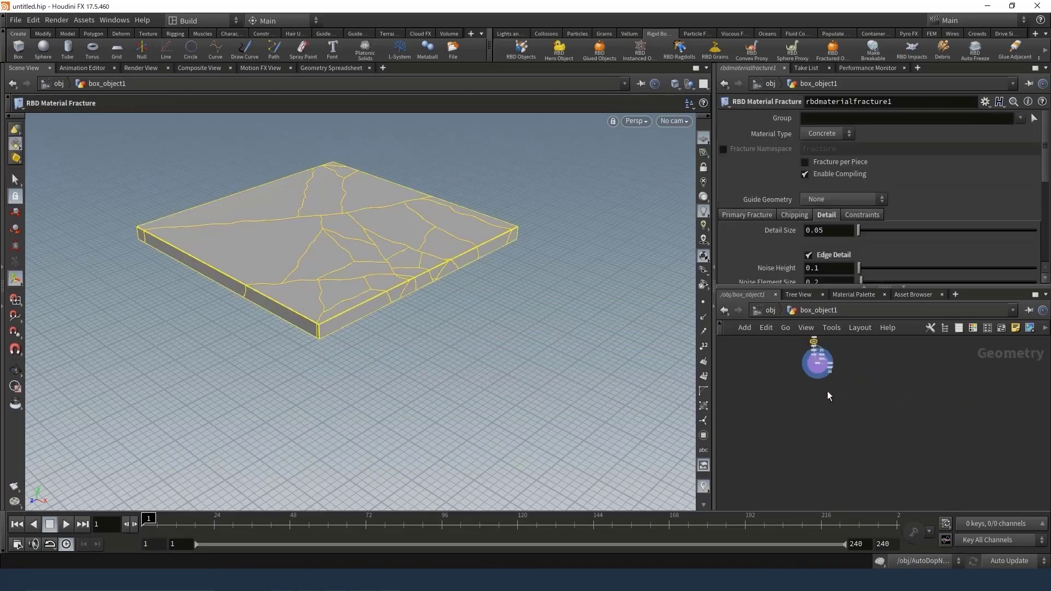
key(l)
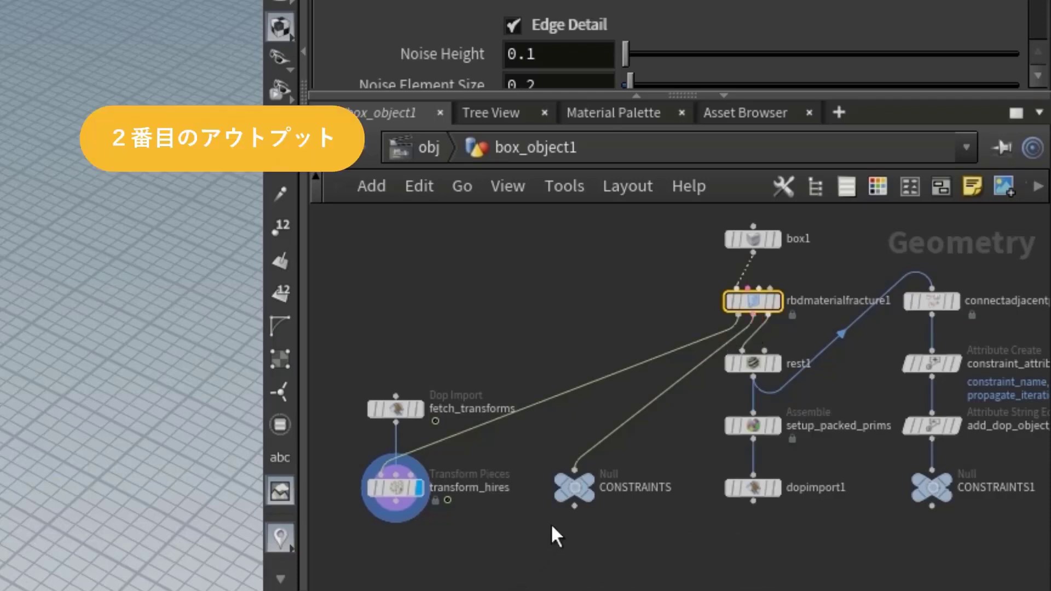
scroll(551, 520, up, 3)
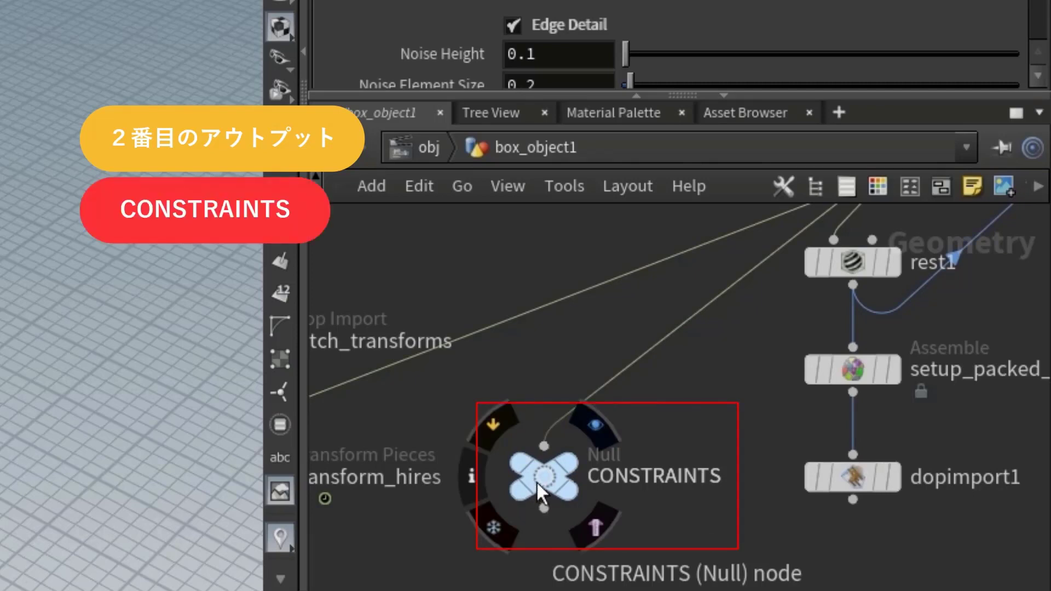
click(536, 481)
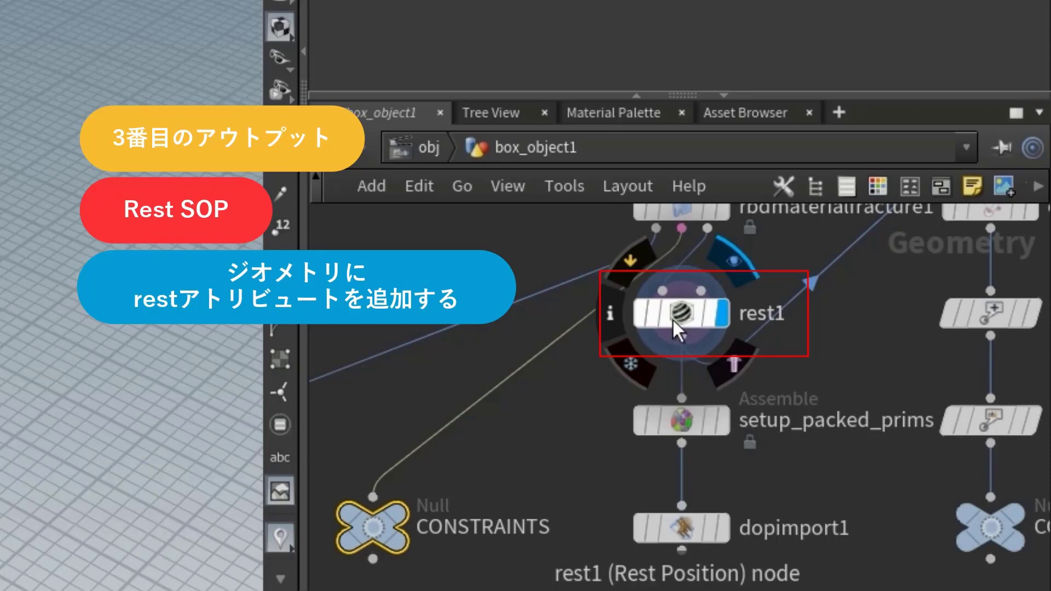
Select rest1, then select setup_packed_prims and set its display flag
click(672, 317)
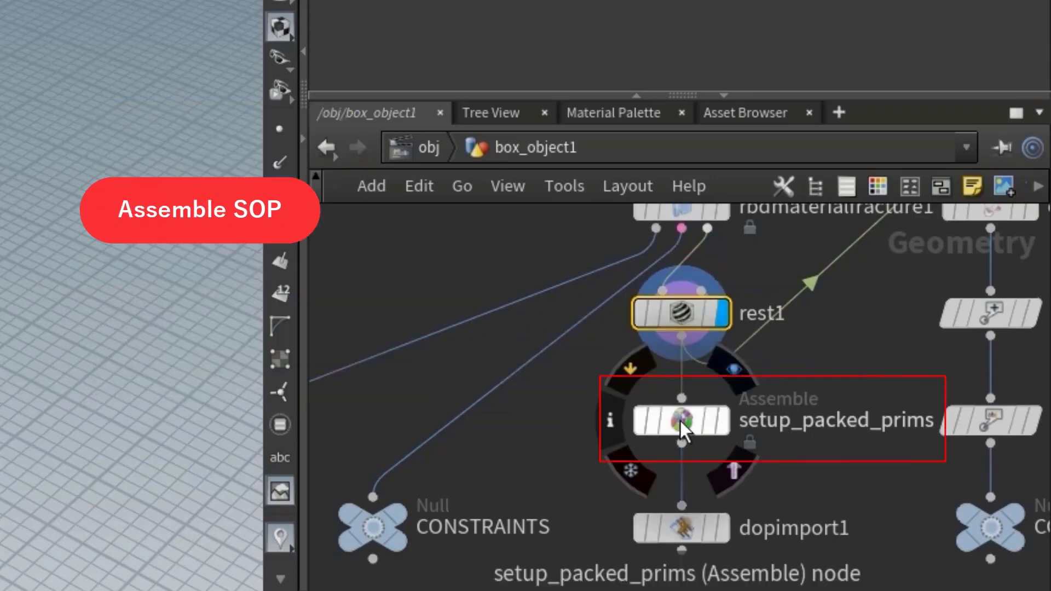
click(679, 419)
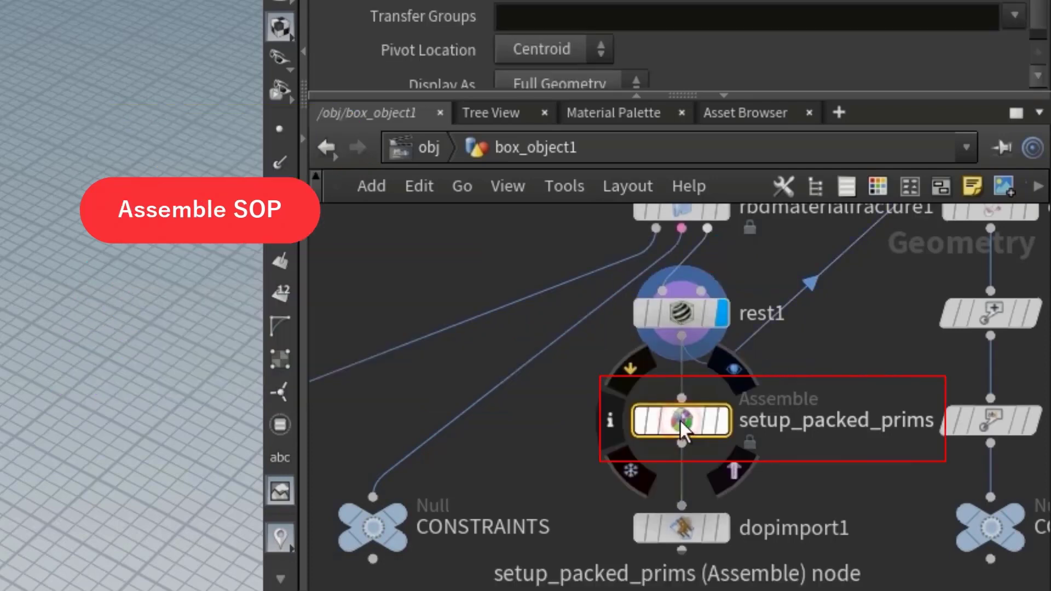
click(727, 420)
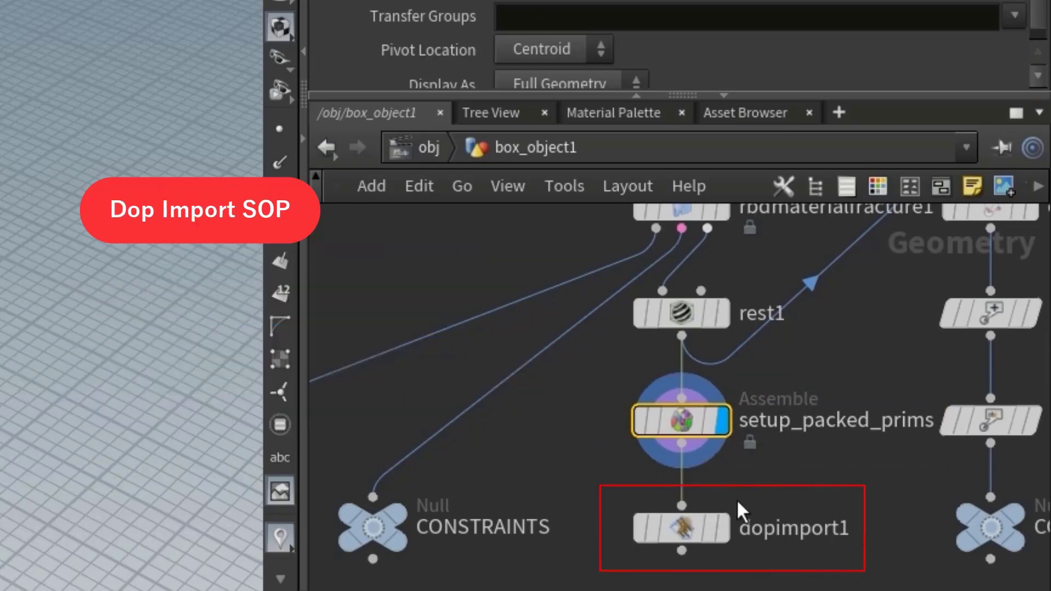
Set dopimport1's display flag, select it for its Dop Import parameters, and recentre the network
click(721, 540)
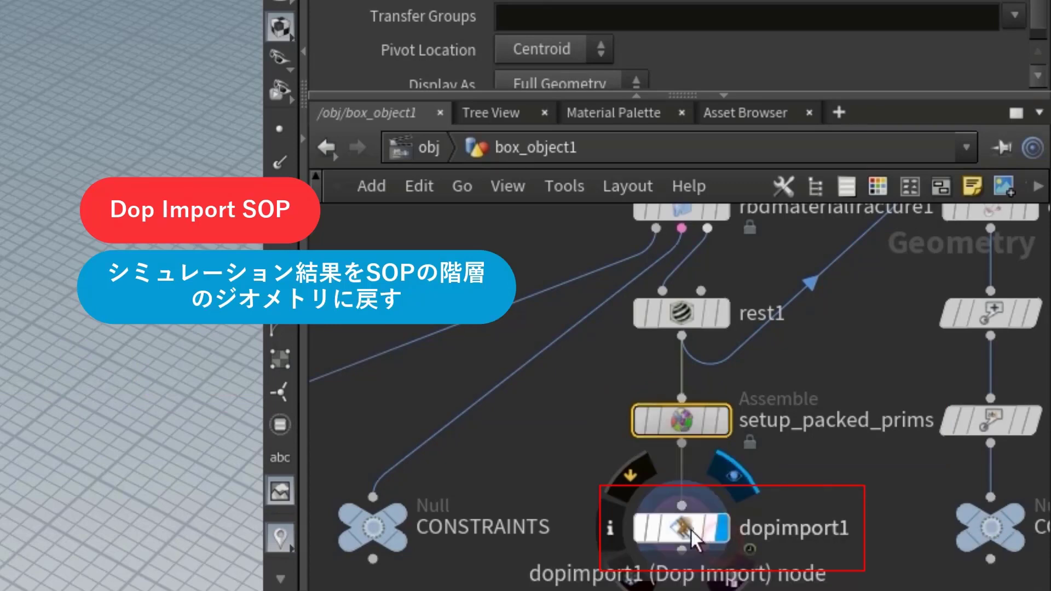
click(688, 528)
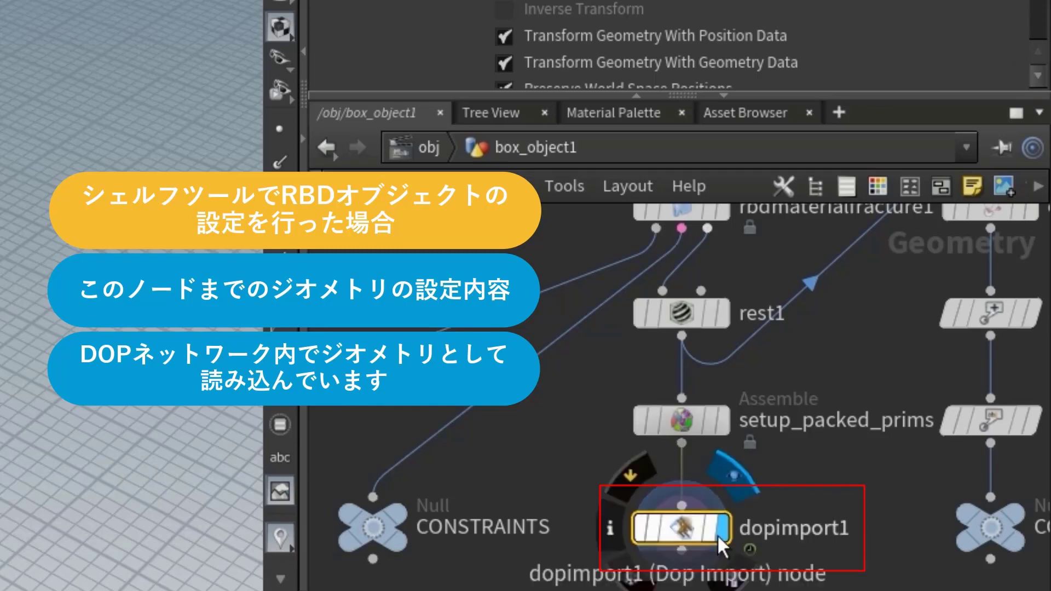
scroll(886, 377, down, 2)
middle_drag(887, 377, 738, 426)
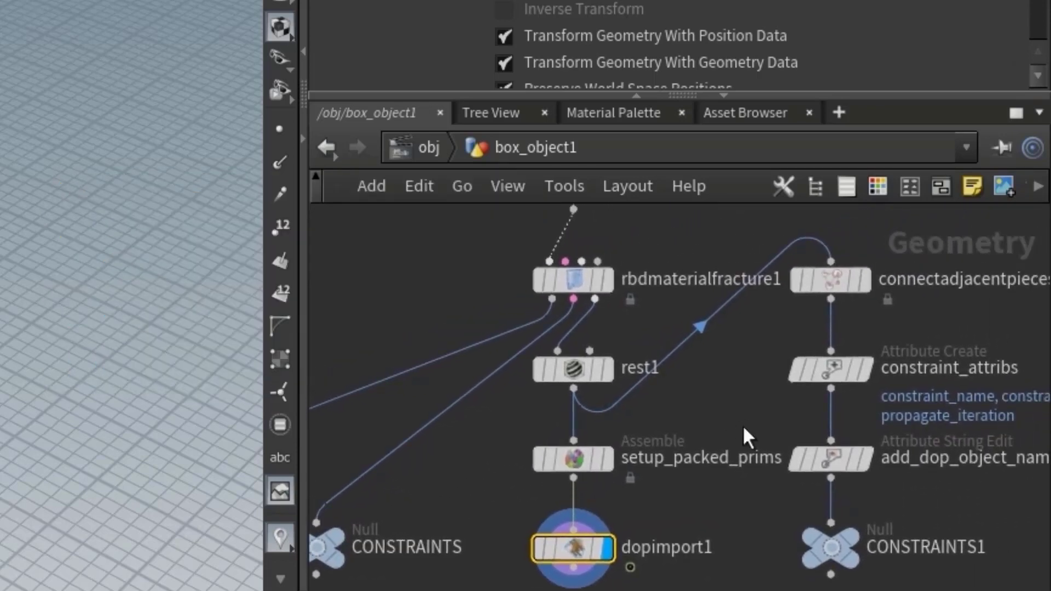
Zoom out and pan left to fetch_transforms, then zoom in on transform_hires
scroll(742, 425, down, 1)
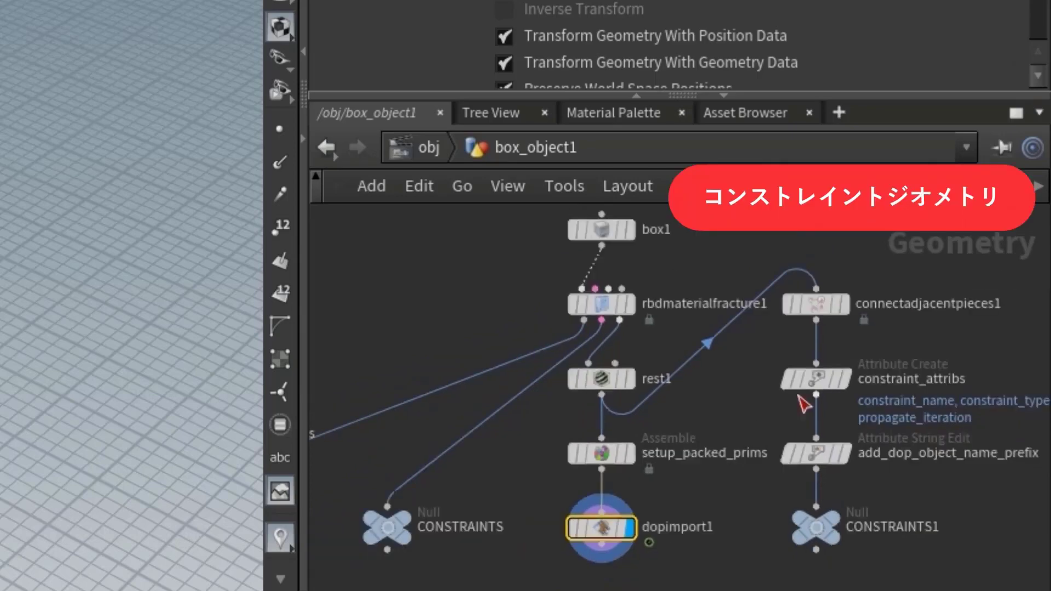
middle_drag(348, 394, 542, 385)
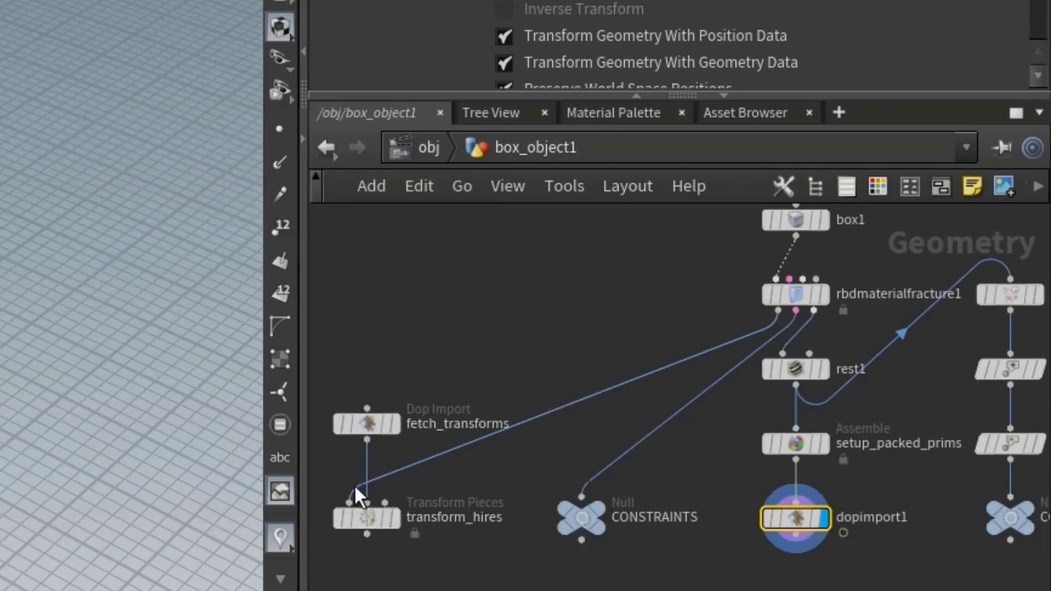
scroll(329, 516, up, 5)
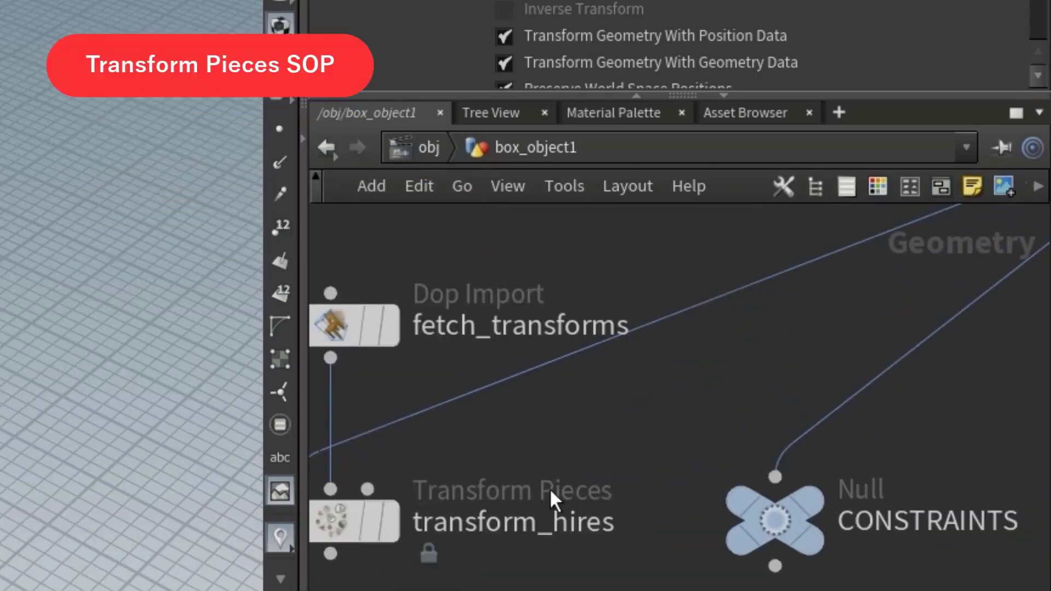
middle_drag(581, 514, 634, 481)
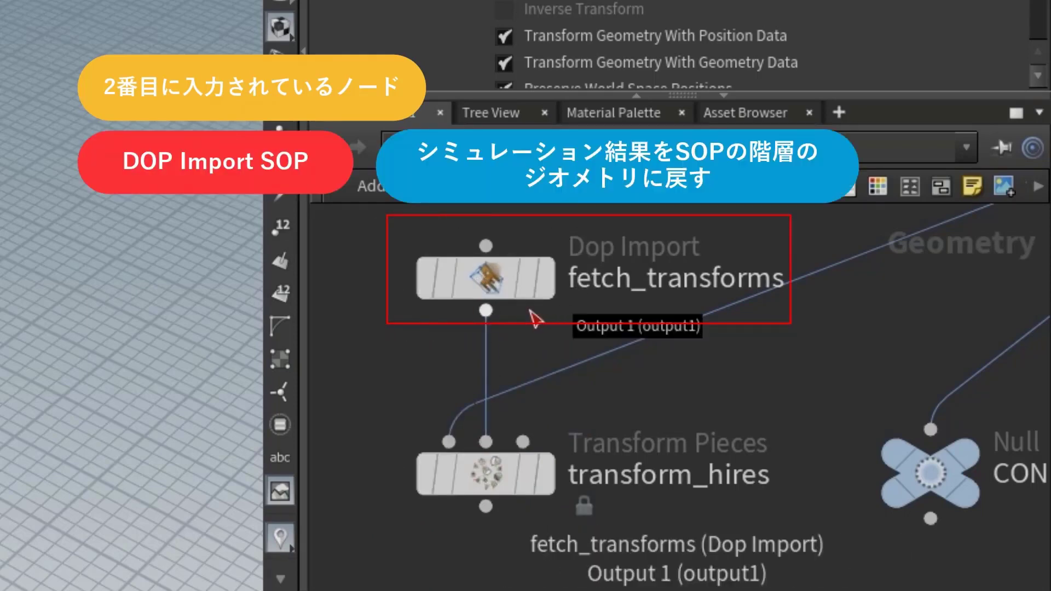
mouse_move(354, 325)
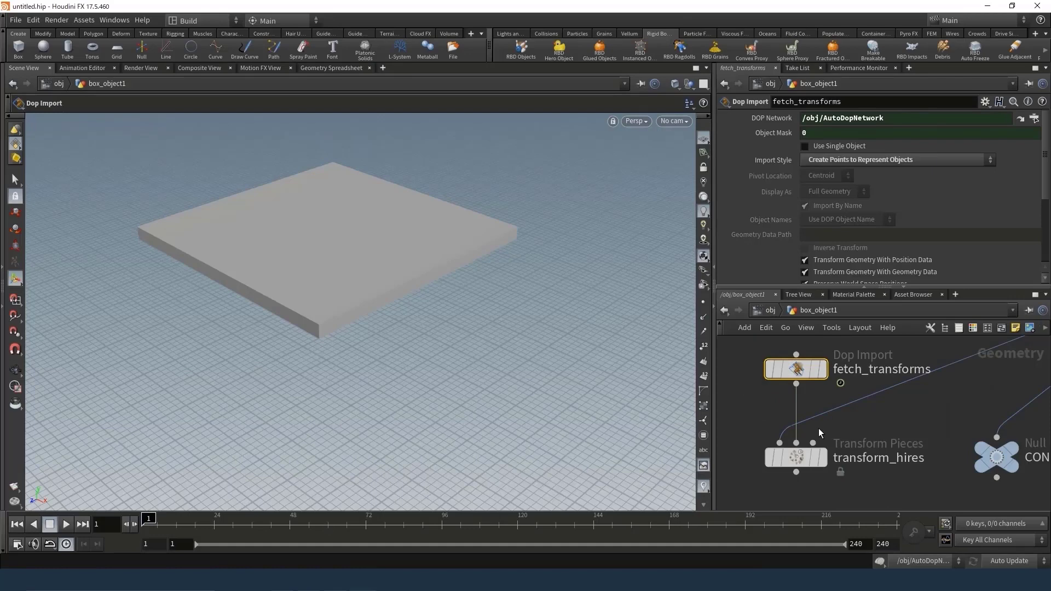
Display transform_hires, cache the simulation up to frame 140, and scrub back to frame 35
click(822, 368)
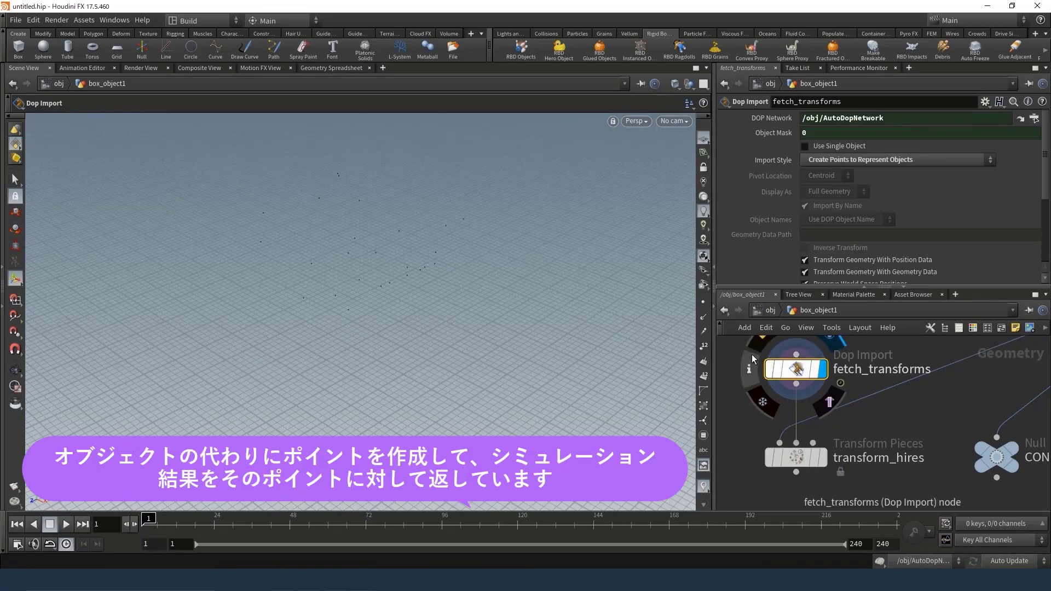
click(827, 476)
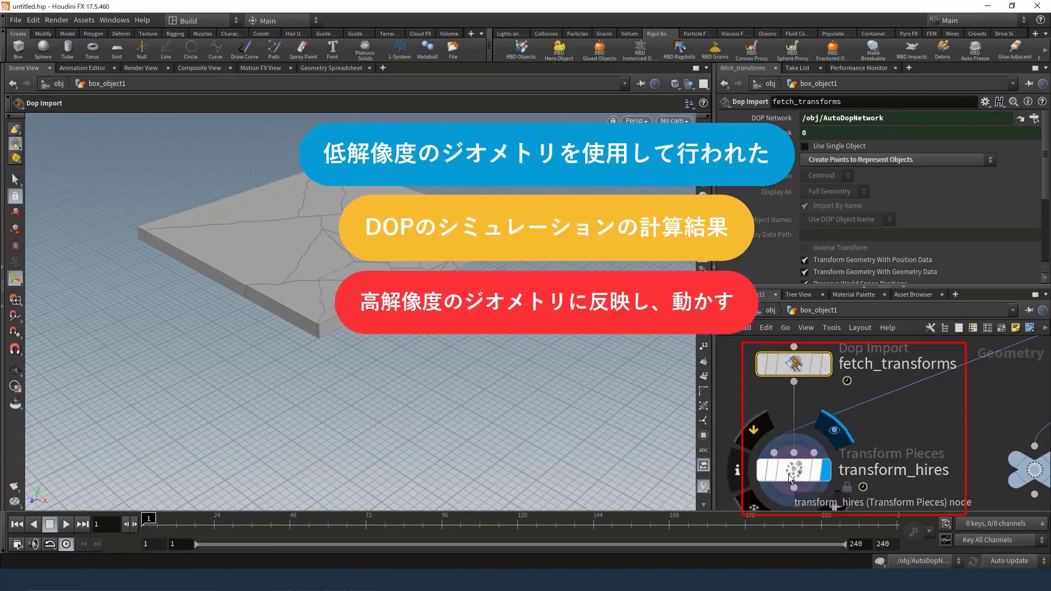
mouse_move(795, 457)
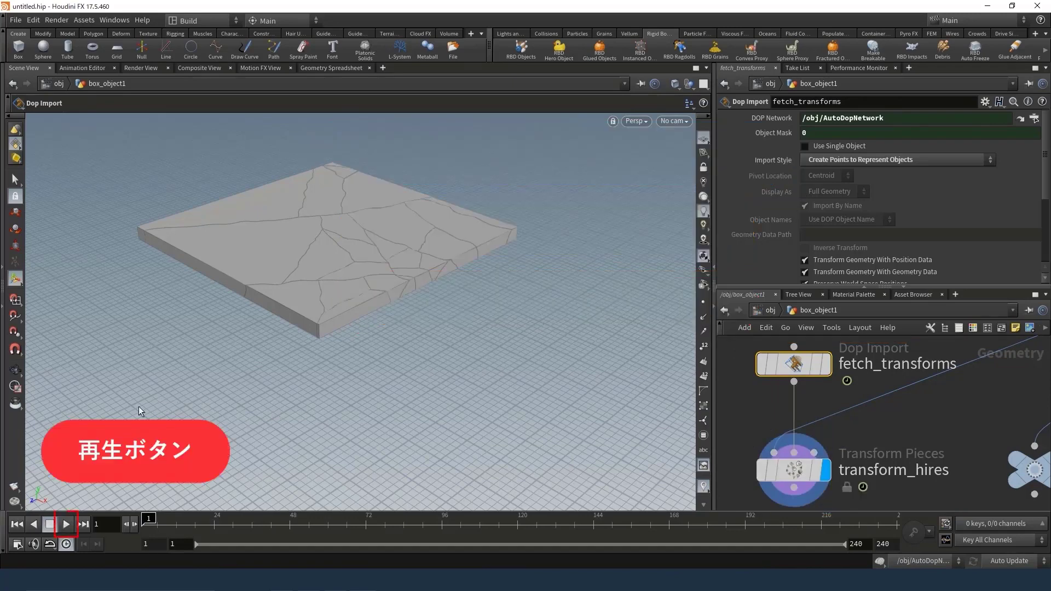
click(66, 524)
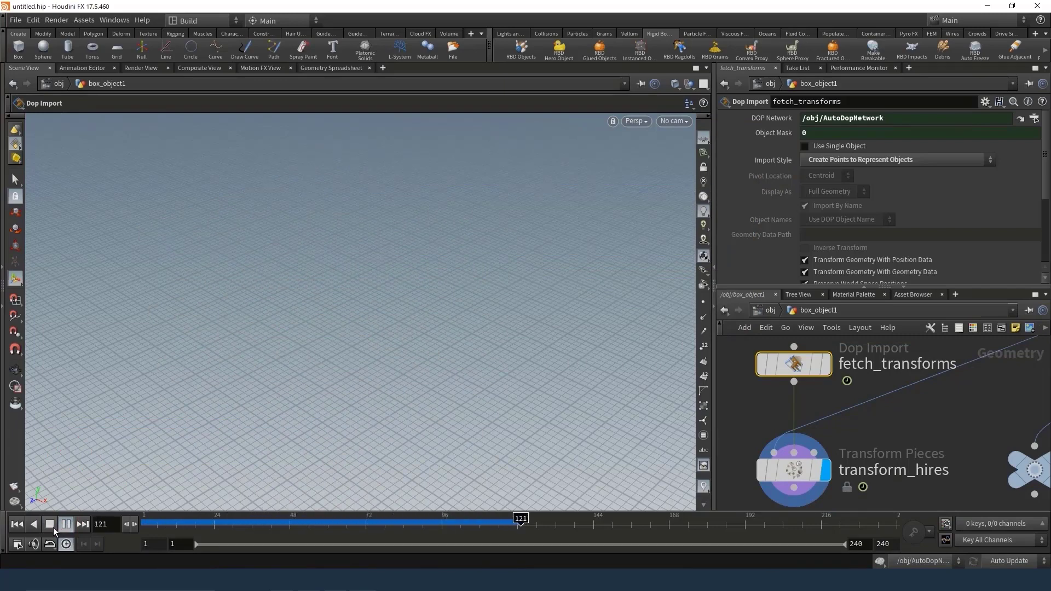
click(54, 527)
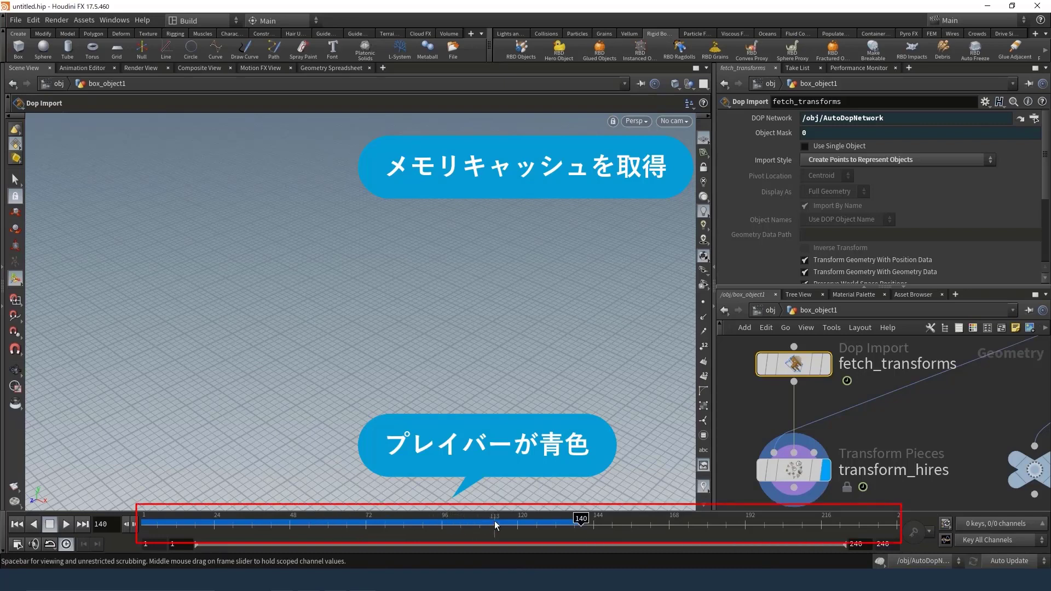
mouse_move(565, 524)
mouse_down()
mouse_move(178, 524)
mouse_move(277, 525)
mouse_move(248, 524)
mouse_up()
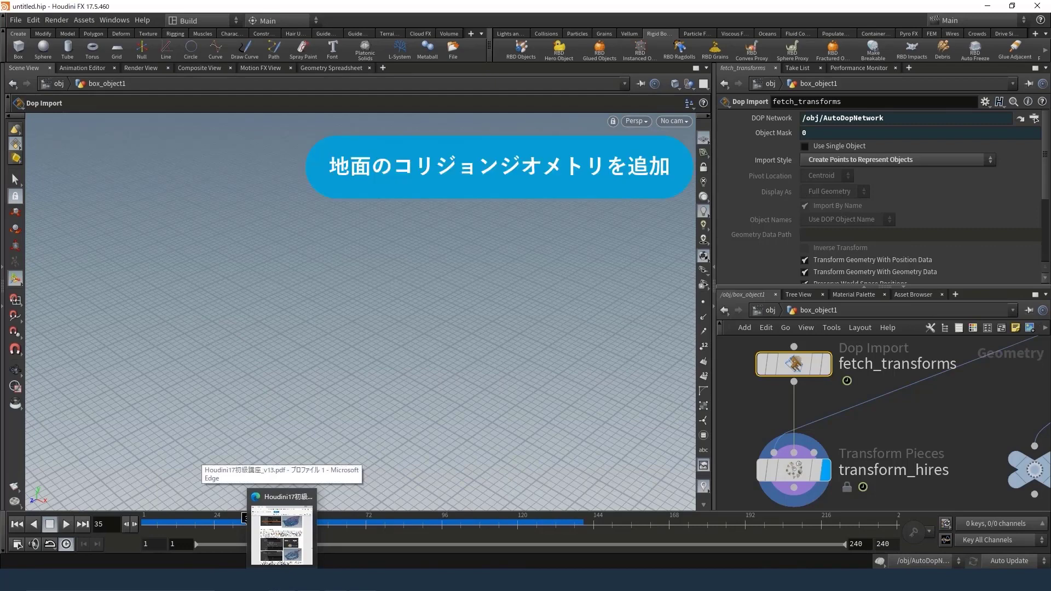
click(555, 33)
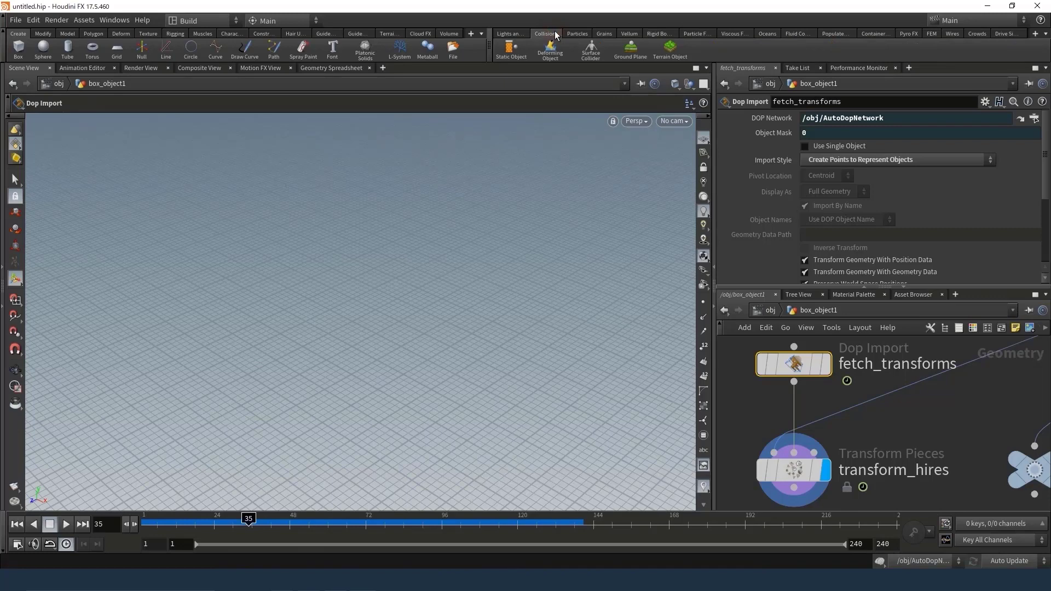
Add a Ground Plane collider and dive into AutoDopNetwork to see the static solver merge
click(628, 52)
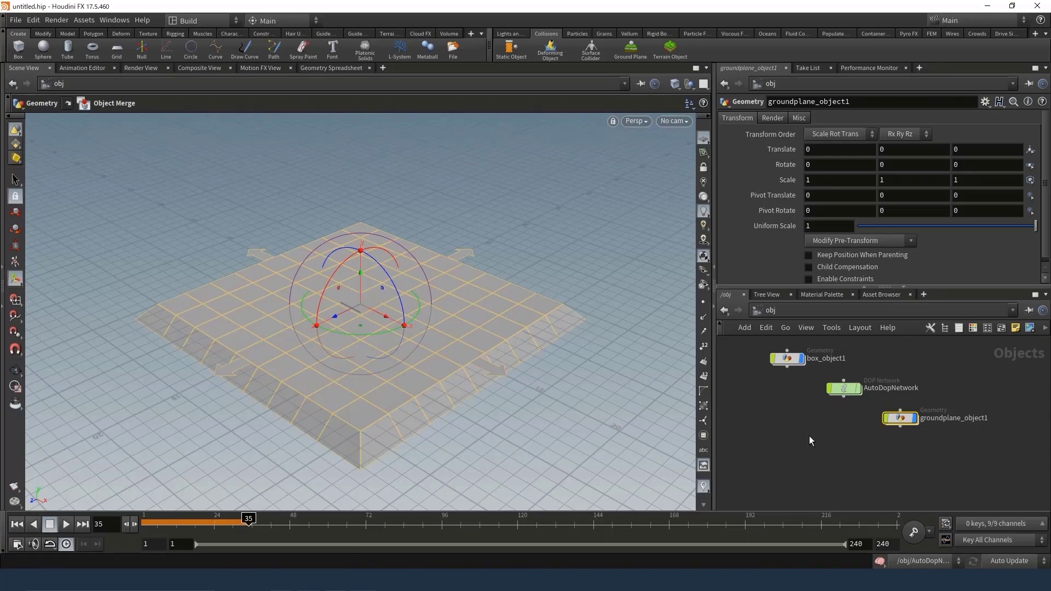
double_click(840, 390)
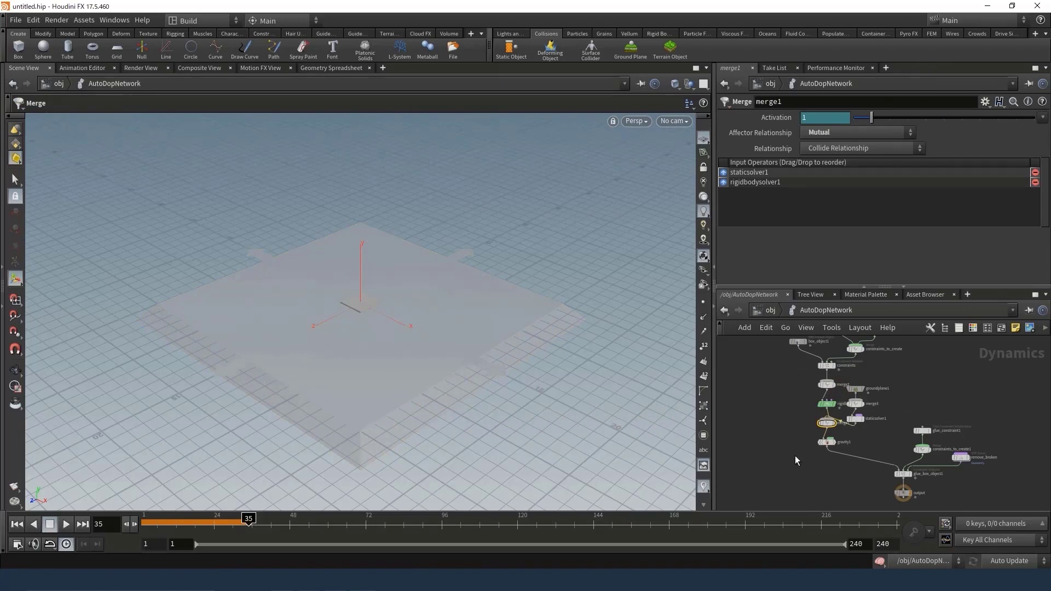
Auto-layout the dynamics nodes and pan to show groundplane1 above merge3
key(l)
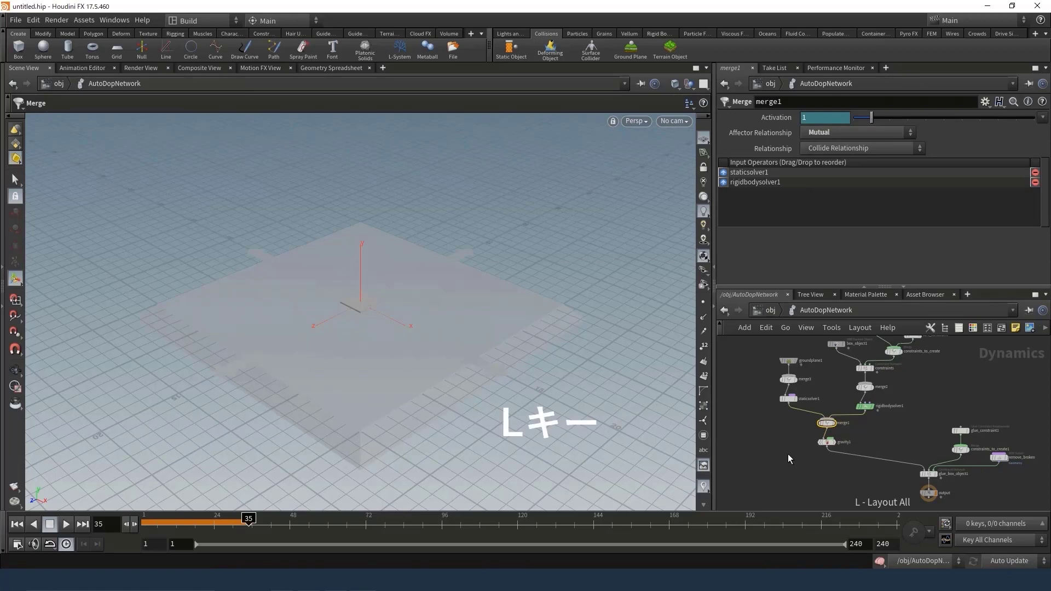
scroll(784, 453, up, 3)
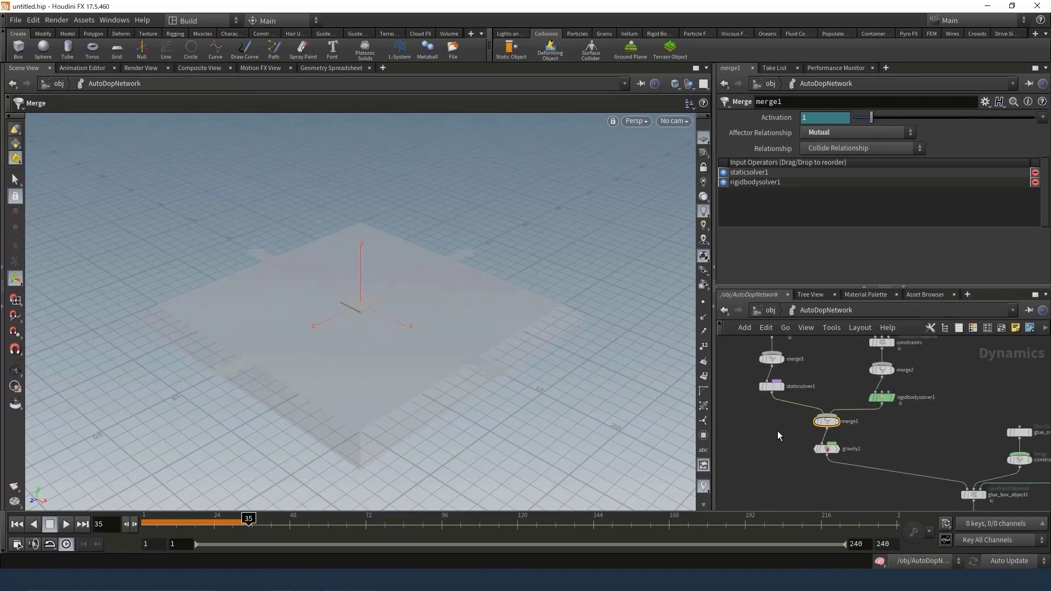
middle_drag(785, 435, 797, 487)
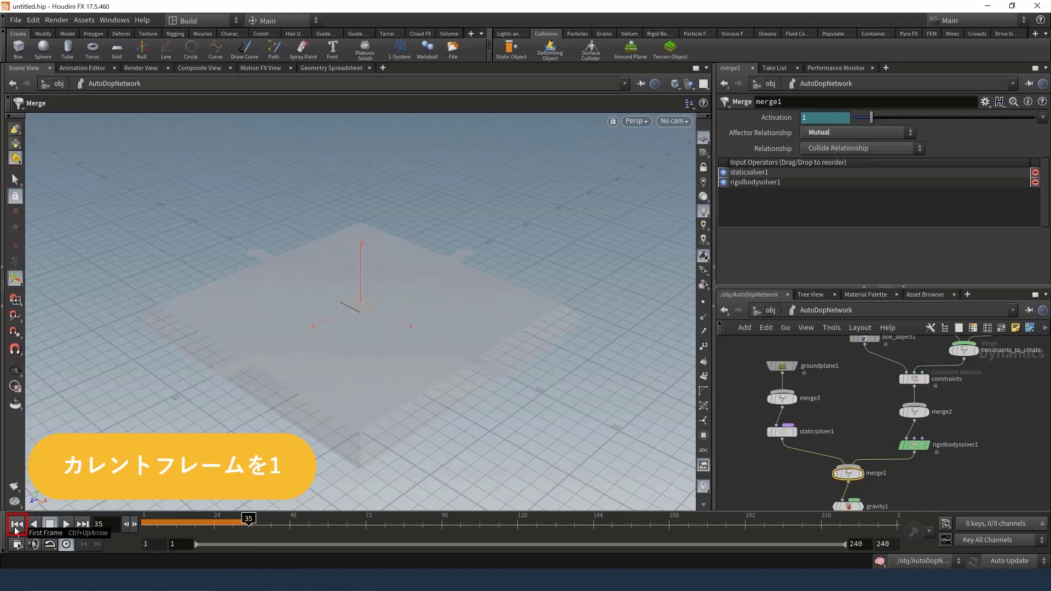
Replay from frame 1 to see the slab shatter on the ground, then reveal the glue constraint nodes
click(17, 525)
click(66, 524)
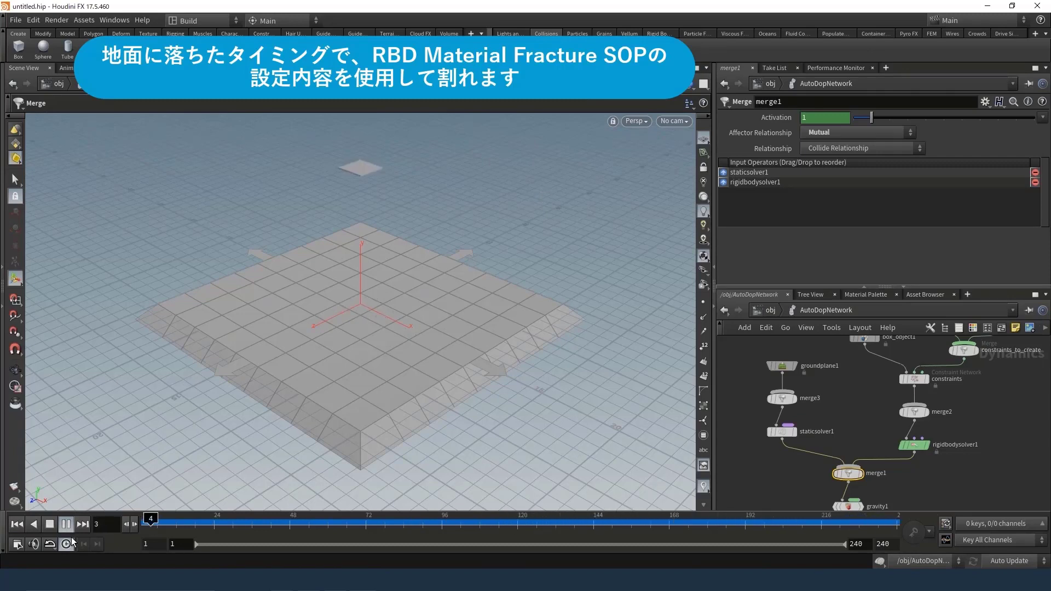
click(51, 524)
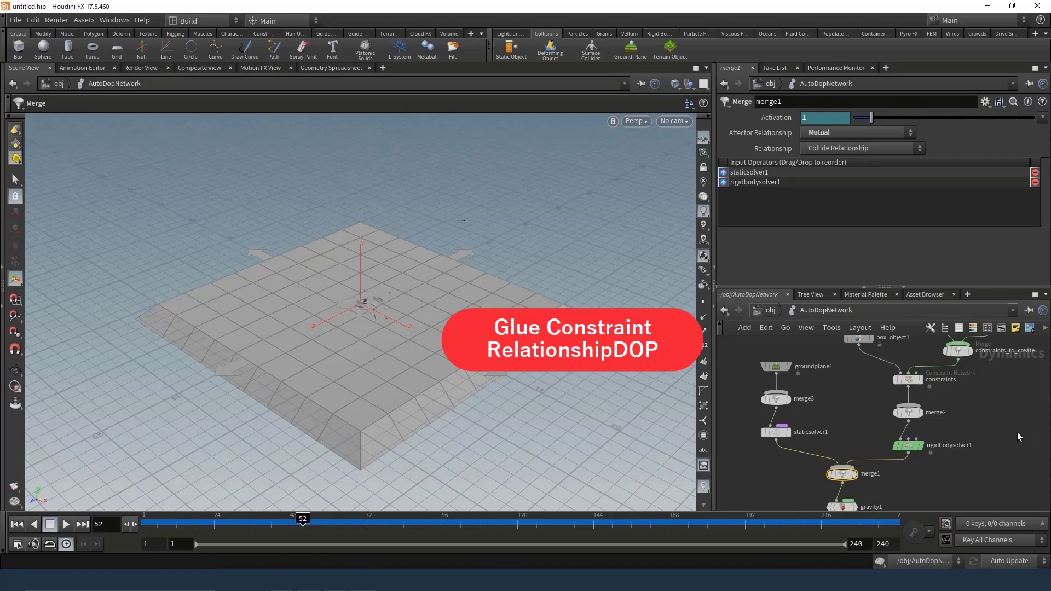
middle_drag(1017, 432, 871, 405)
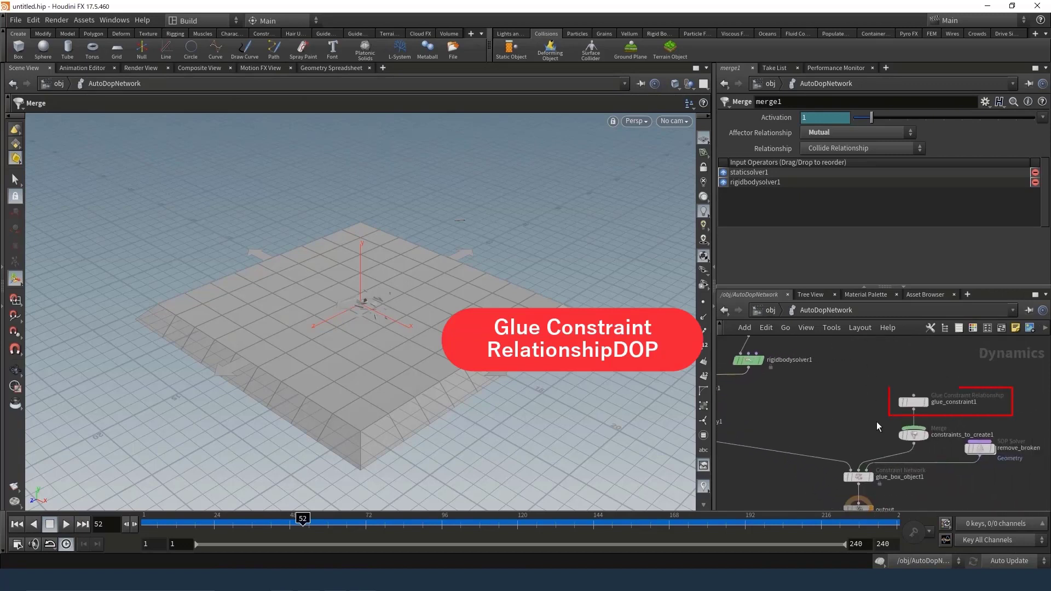
Raise glue_constraint1's Strength from 10000 to 20000
click(910, 403)
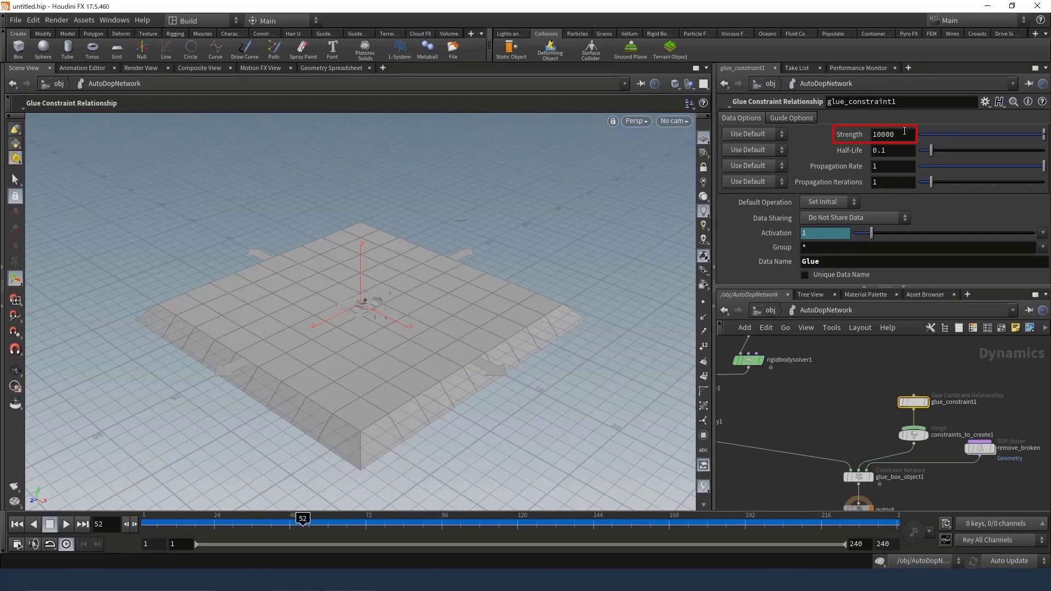
click(875, 134)
text(2)
key(Return)
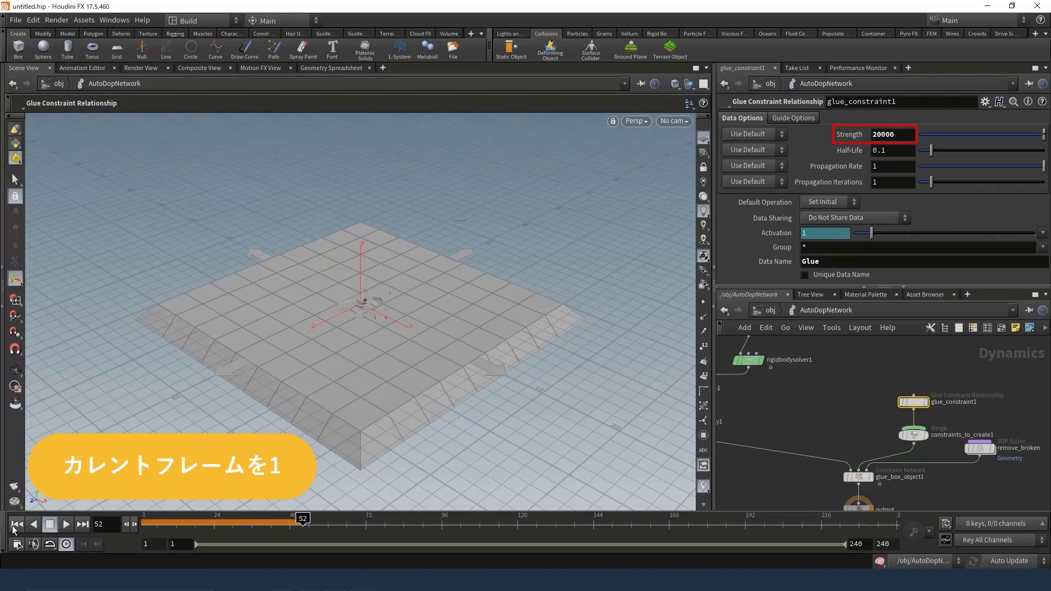
Replay the simulation from frame 1 with the stronger glue, then stop playback
click(17, 523)
click(69, 526)
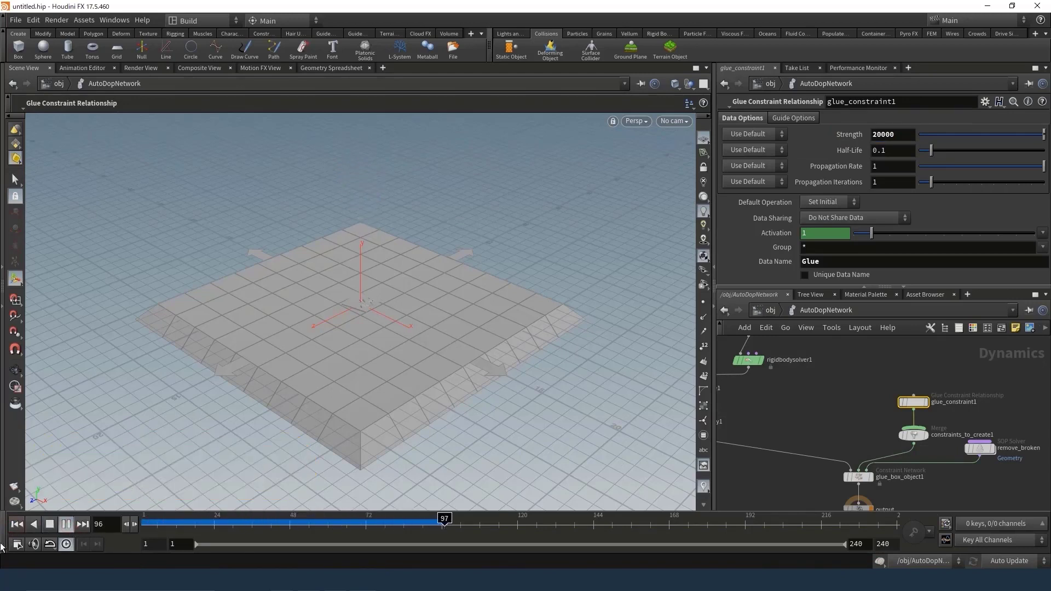
click(50, 523)
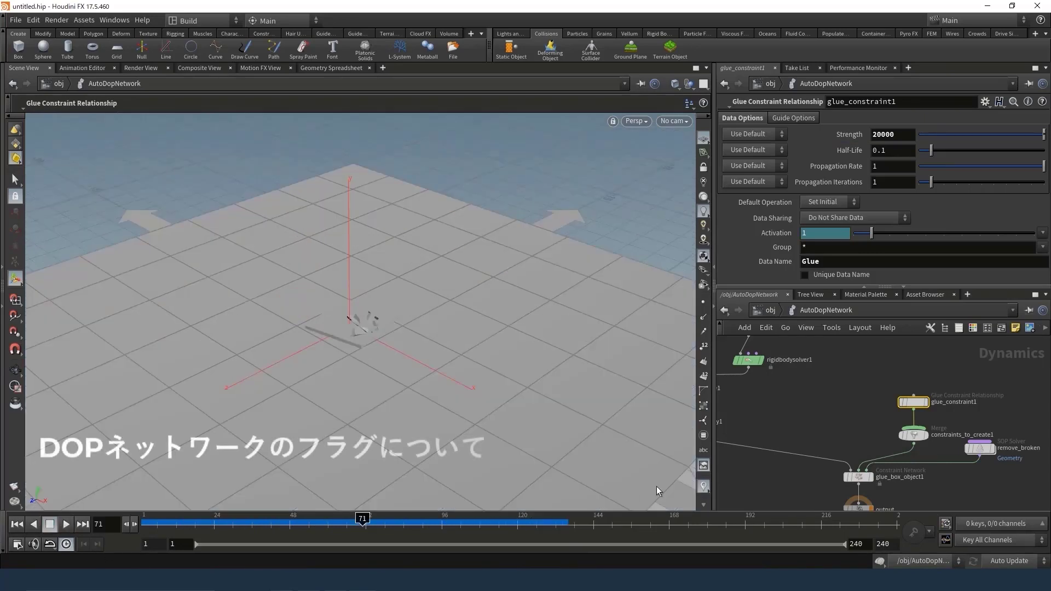
scroll(807, 491, up, 5)
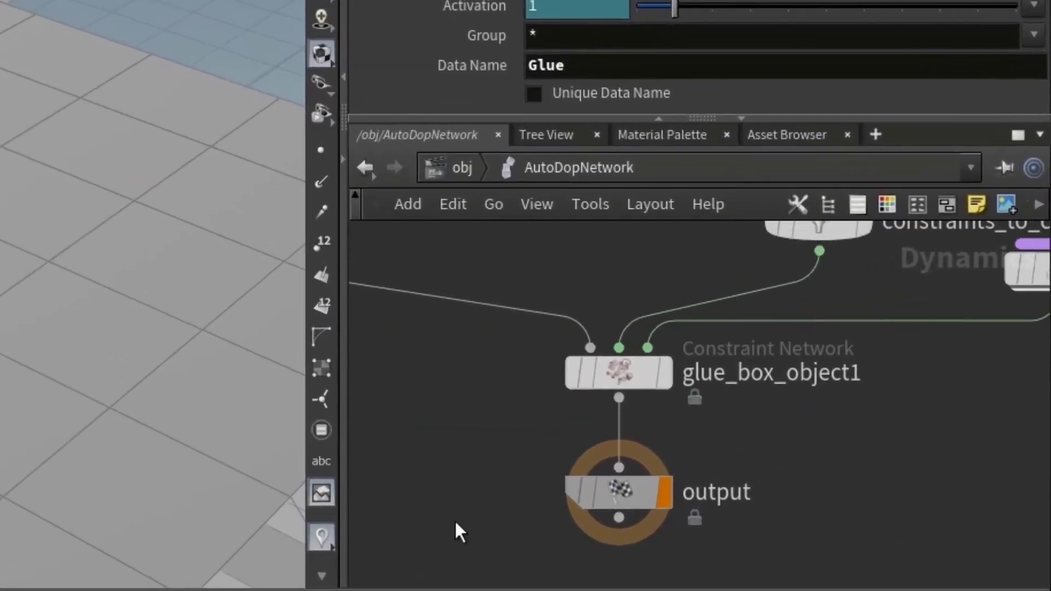
scroll(454, 520, up, 3)
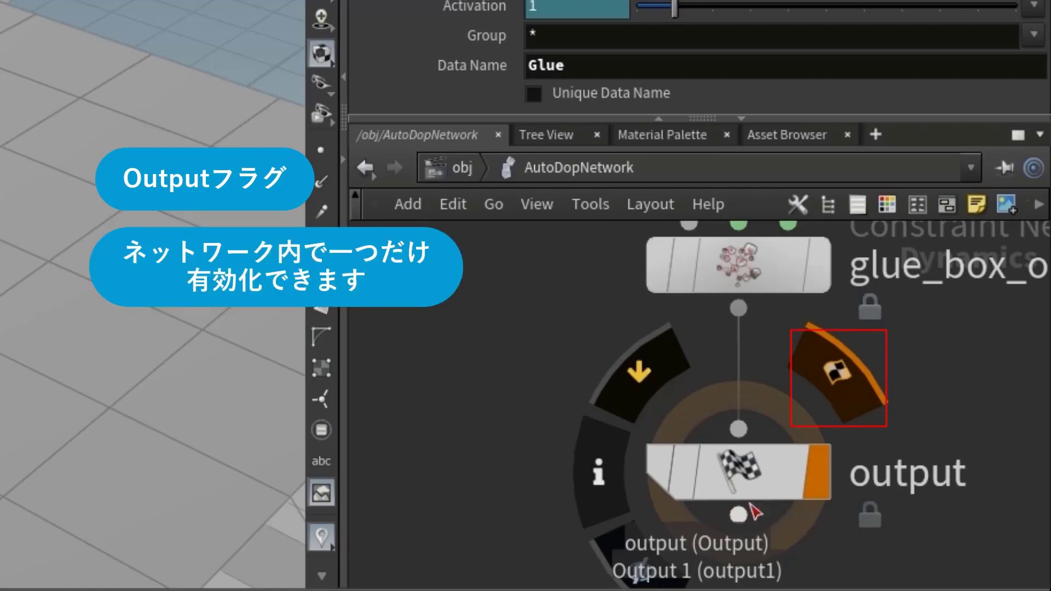
scroll(925, 466, down, 2)
scroll(886, 472, down, 4)
mouse_move(886, 472)
middle_down()
mouse_move(803, 539)
mouse_move(826, 587)
middle_up()
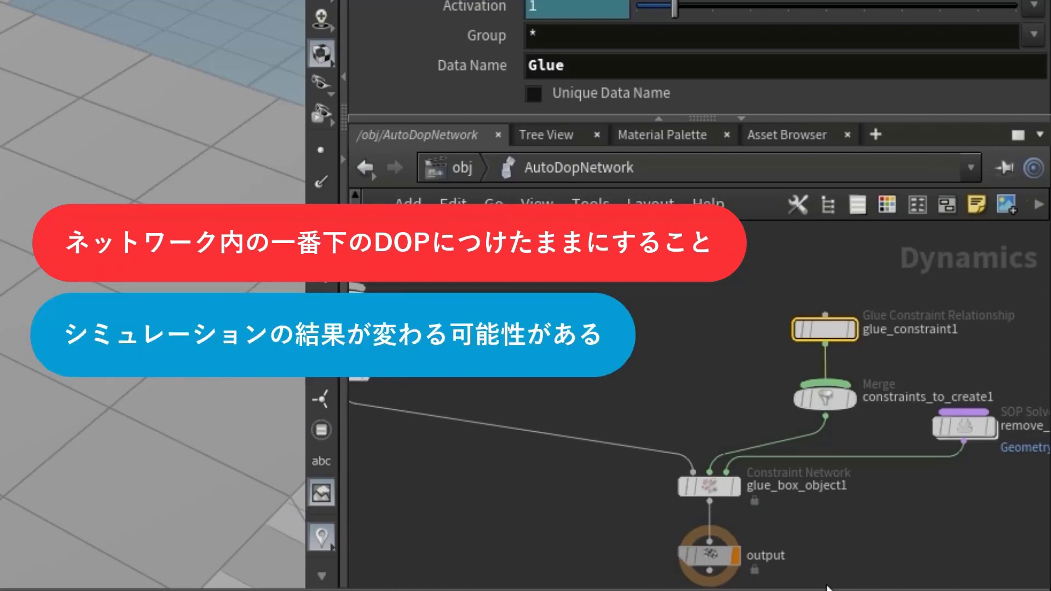
scroll(827, 587, down, 3)
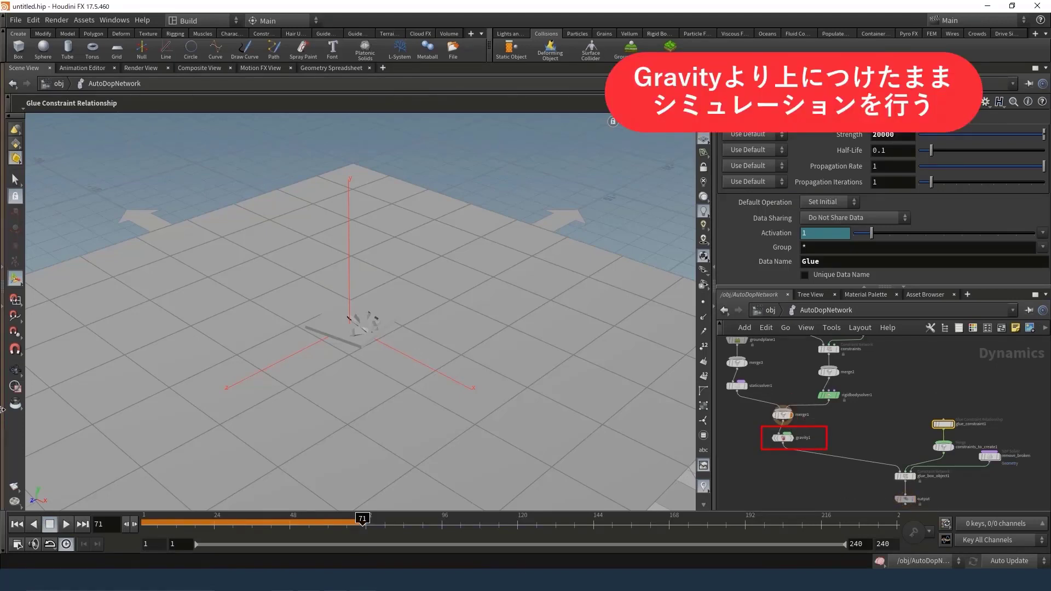
Replay the simulation from frame 1 to watch the glued box land, then stop playback
click(17, 524)
click(66, 525)
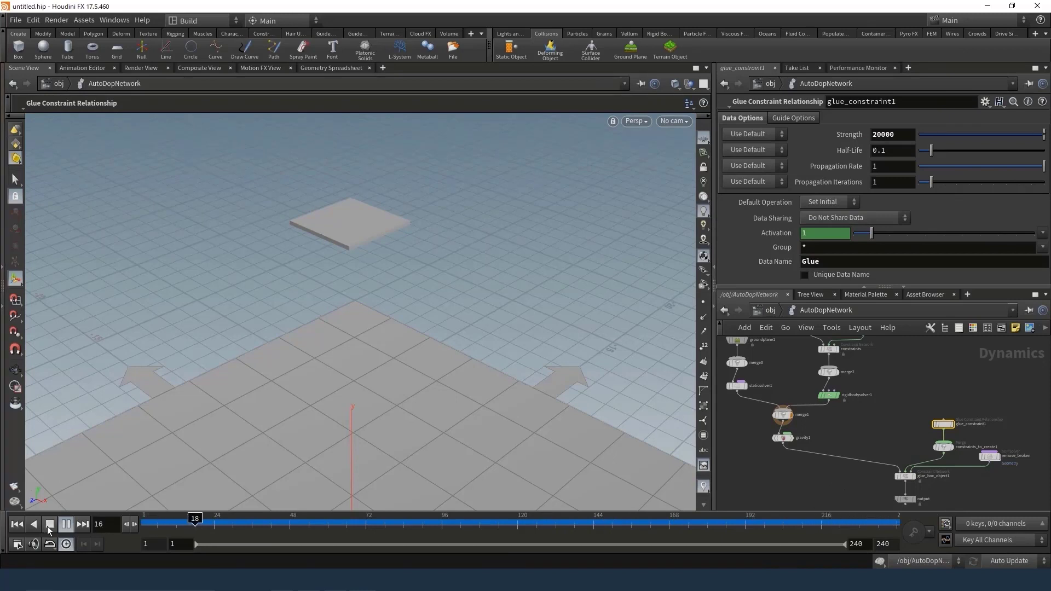
click(65, 524)
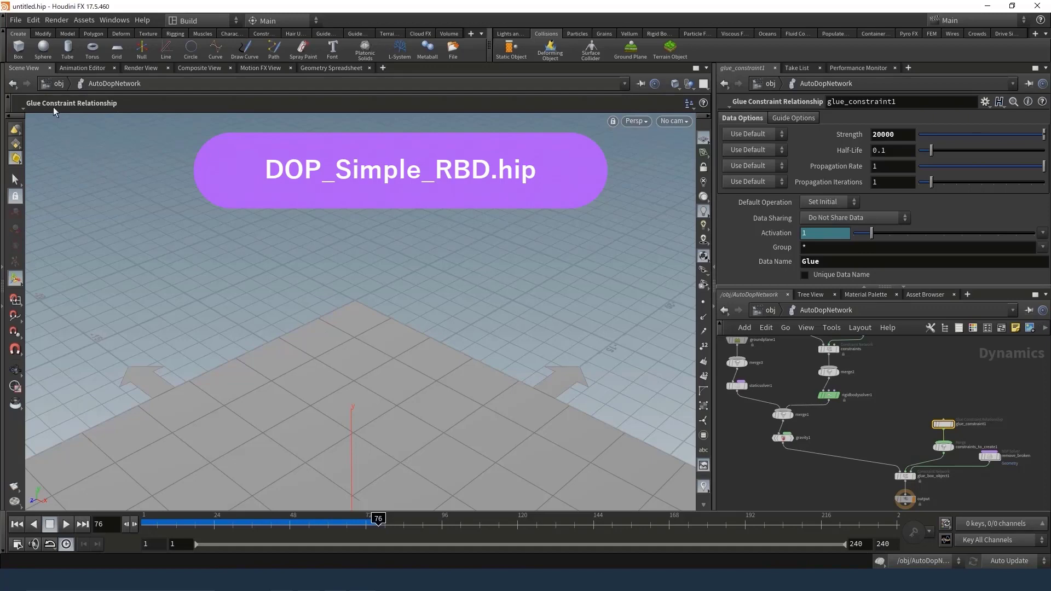
Load the DOP_SimpleRBD.hip scene from Desktop/HoudiniTRData
click(15, 19)
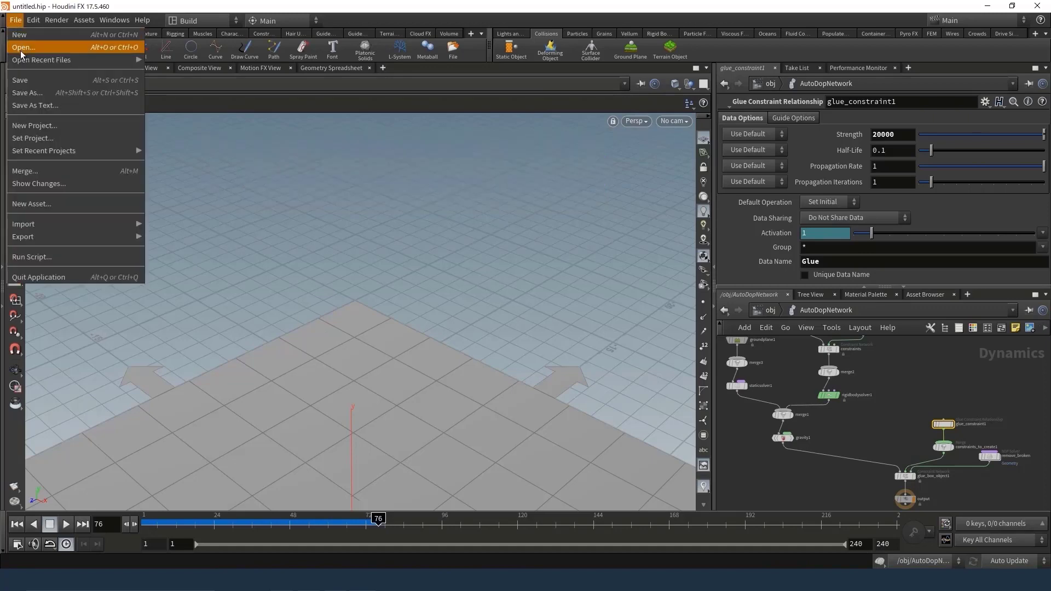
click(22, 48)
click(53, 77)
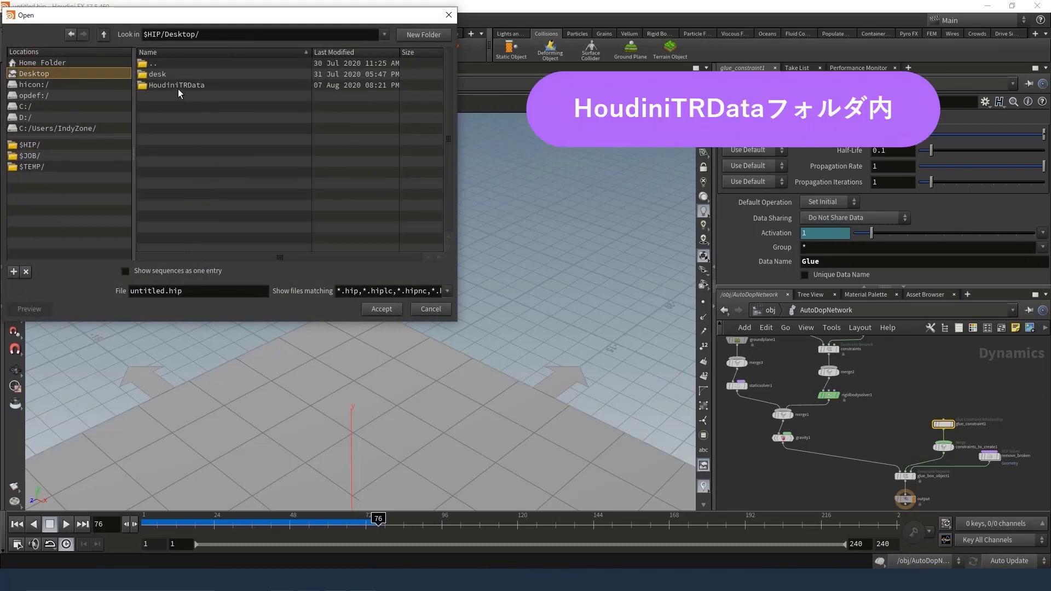
double_click(178, 87)
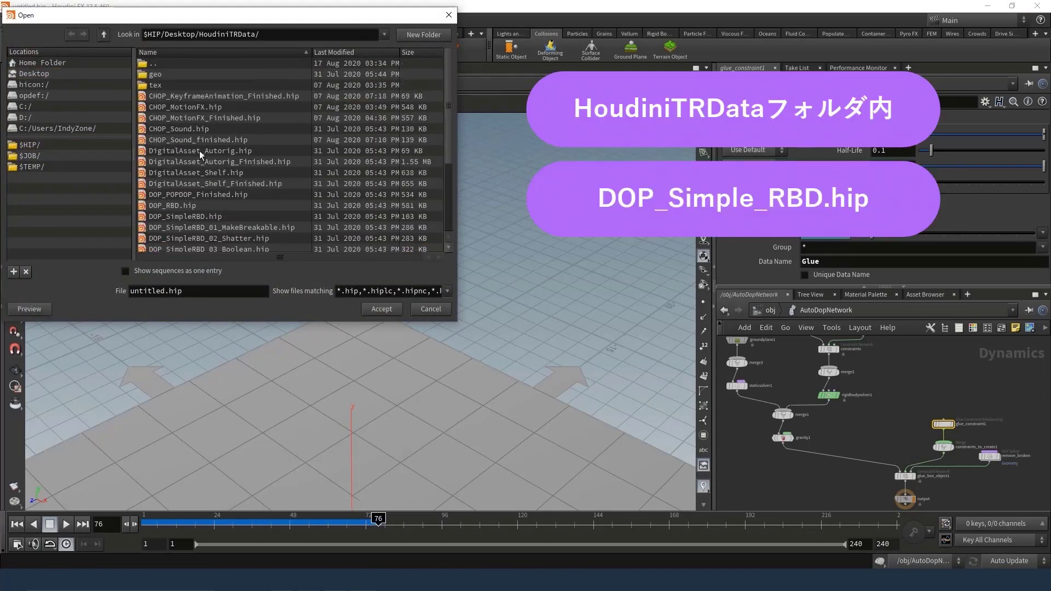
scroll(195, 199, down, 1)
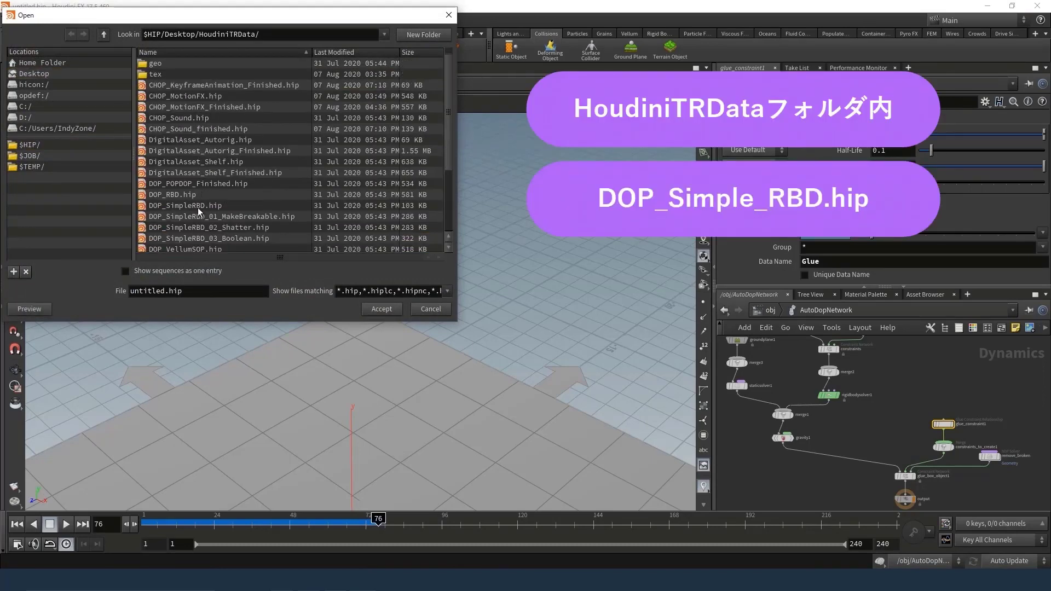
click(198, 207)
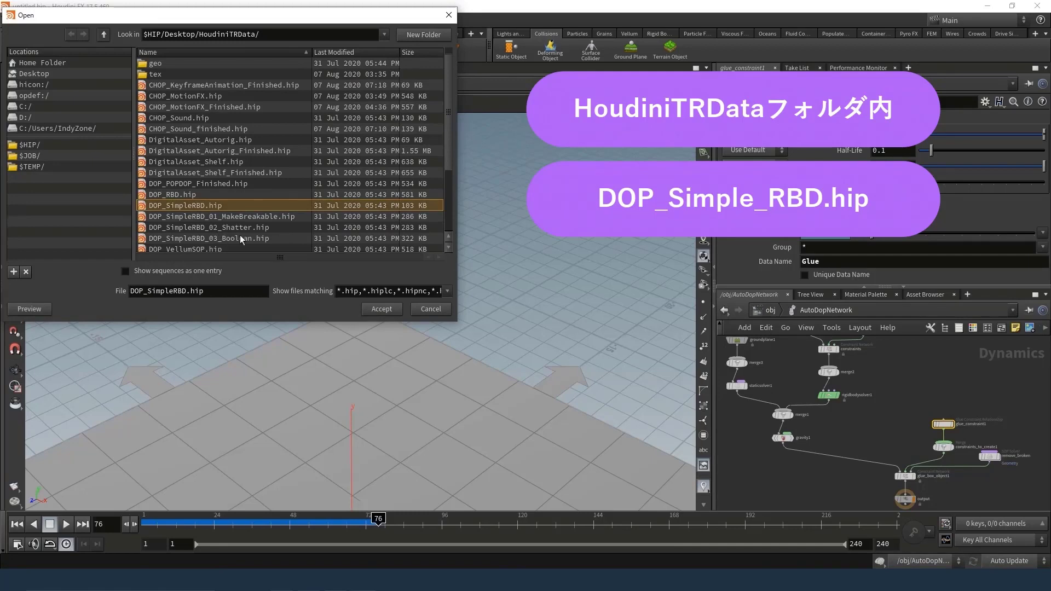
click(375, 310)
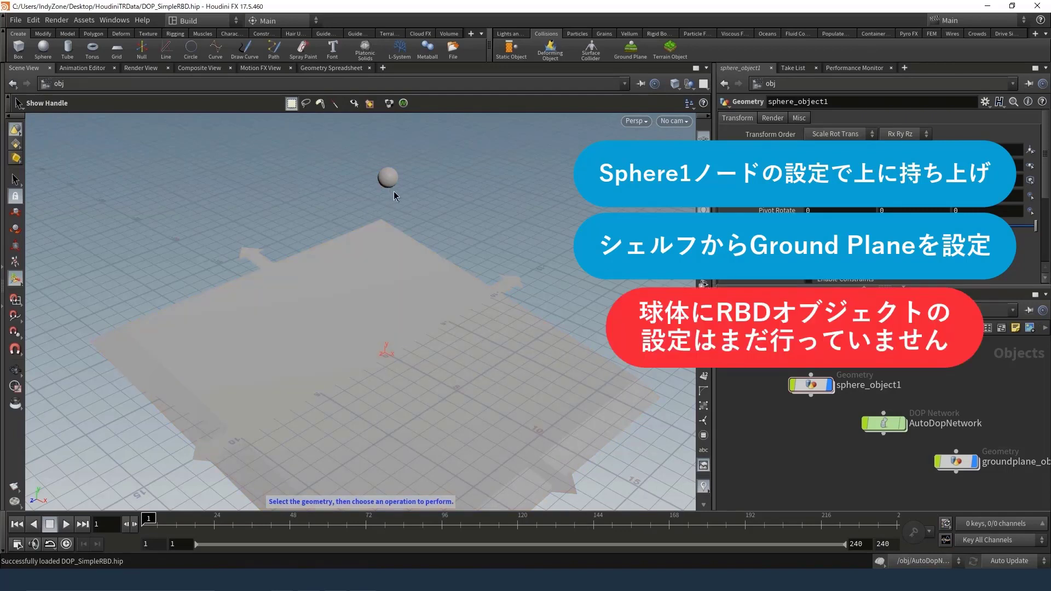
Select the sphere_object1 node and show the Rigid Bodies shelf tools
click(882, 422)
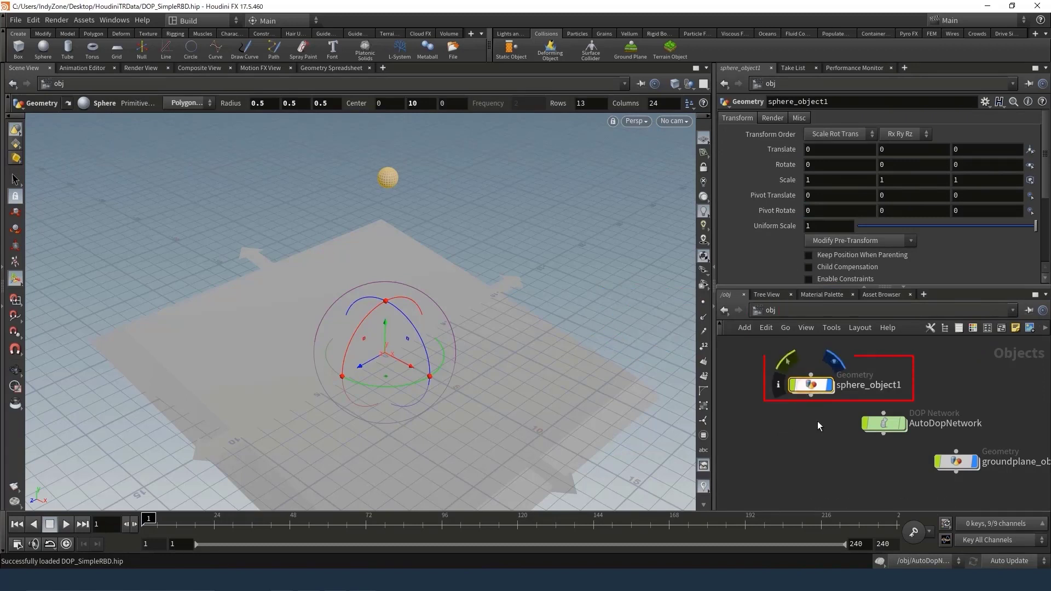
click(653, 34)
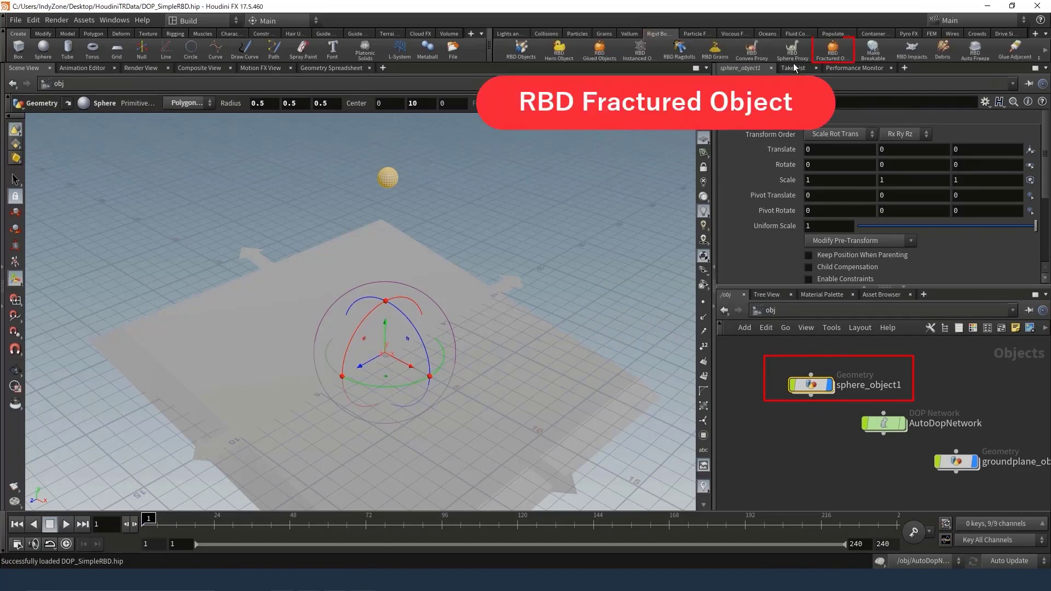
Apply RBD Fractured Object to the sphere, choosing RBD Packed Object
click(822, 58)
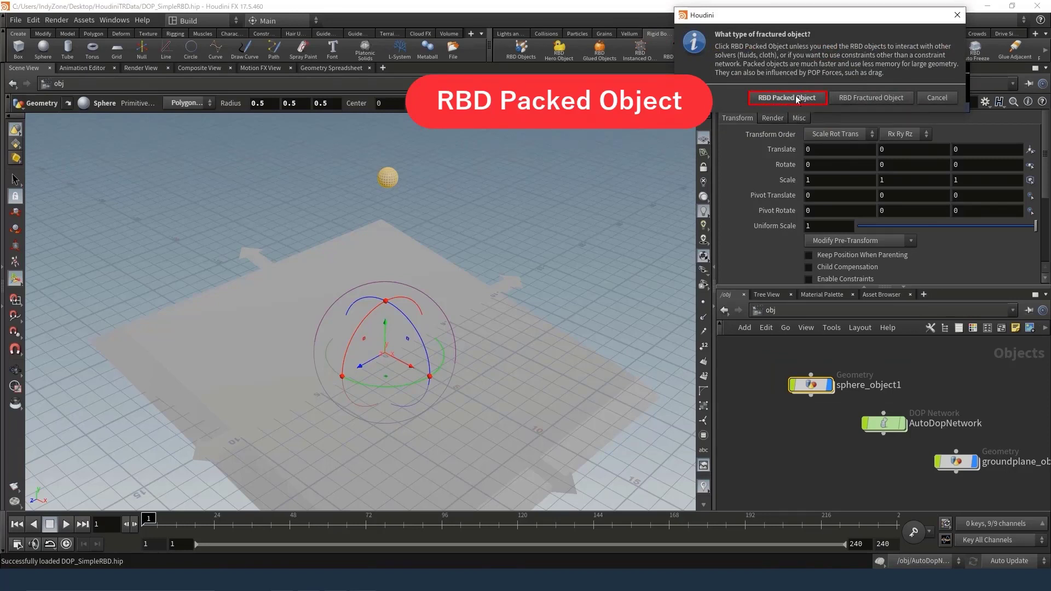
click(797, 99)
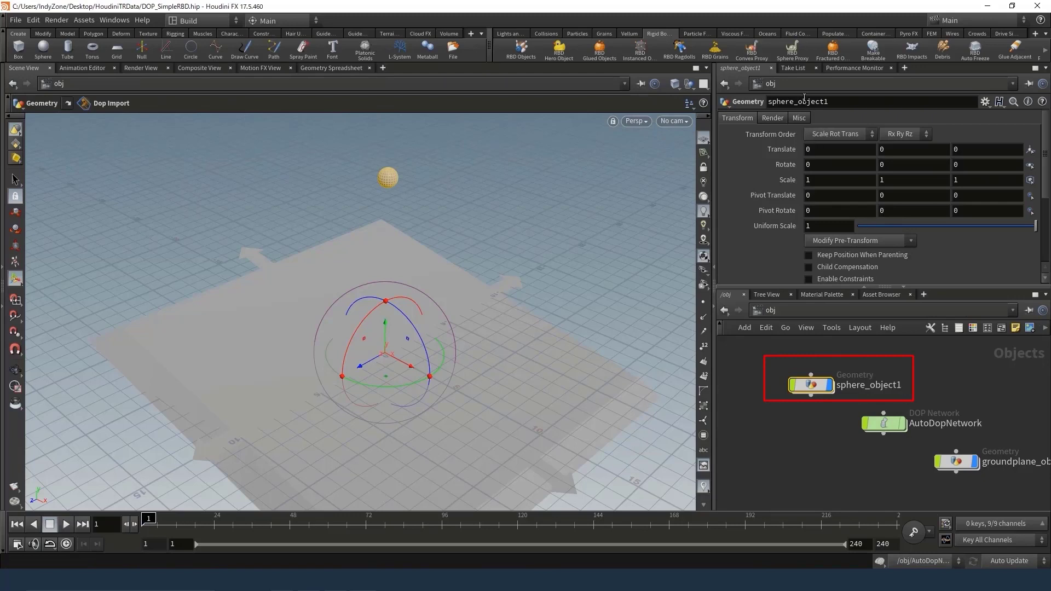
Apply Make Breakable to the sphere, adding a fractureparms Voronoi Fracture Configure node
click(874, 57)
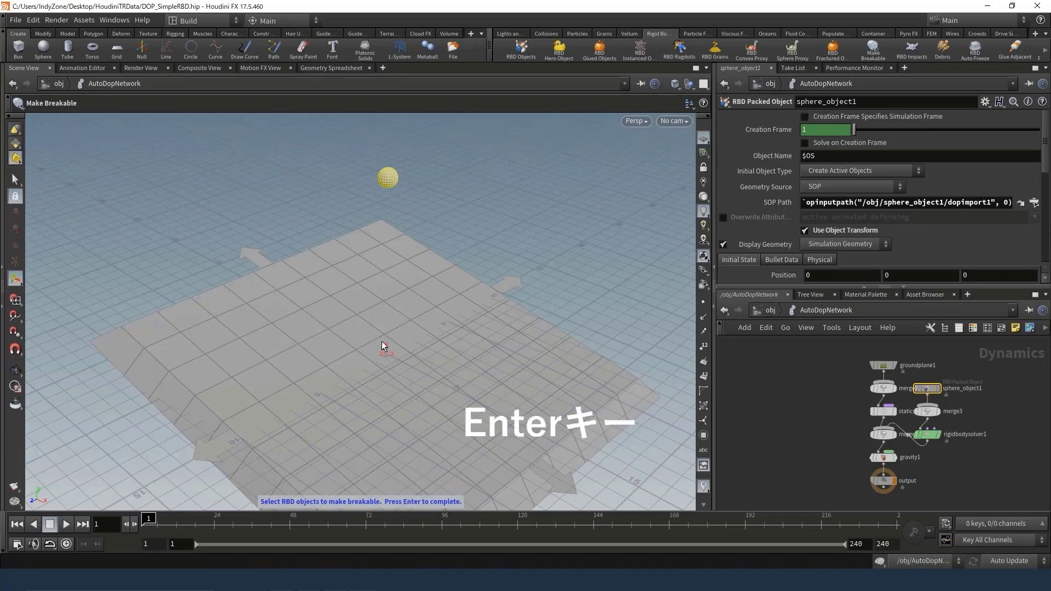
key(Return)
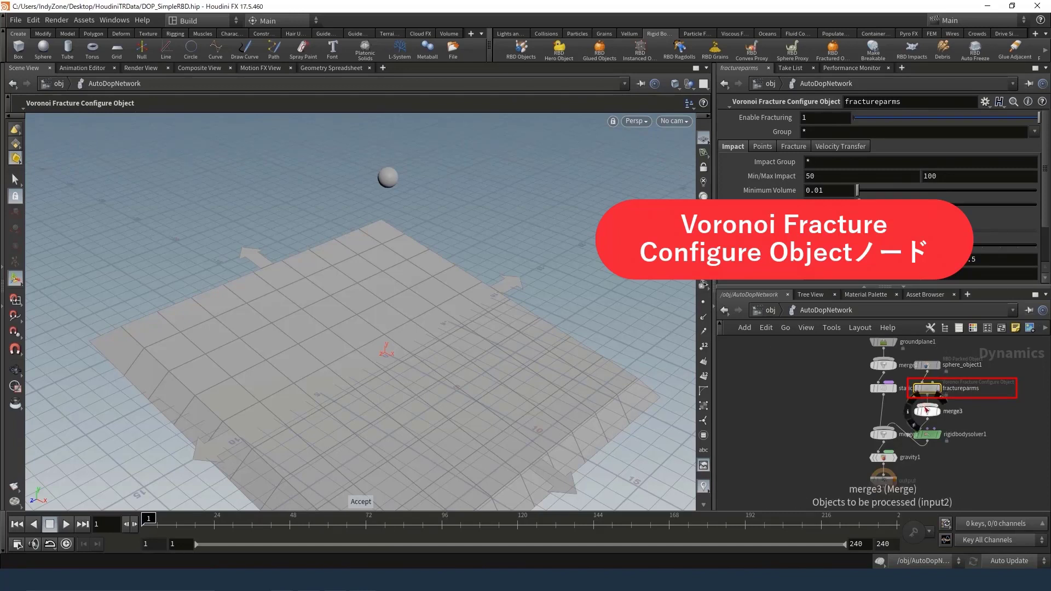
Play the breakable sphere simulation until it shatters, stopping around frame 160
click(65, 527)
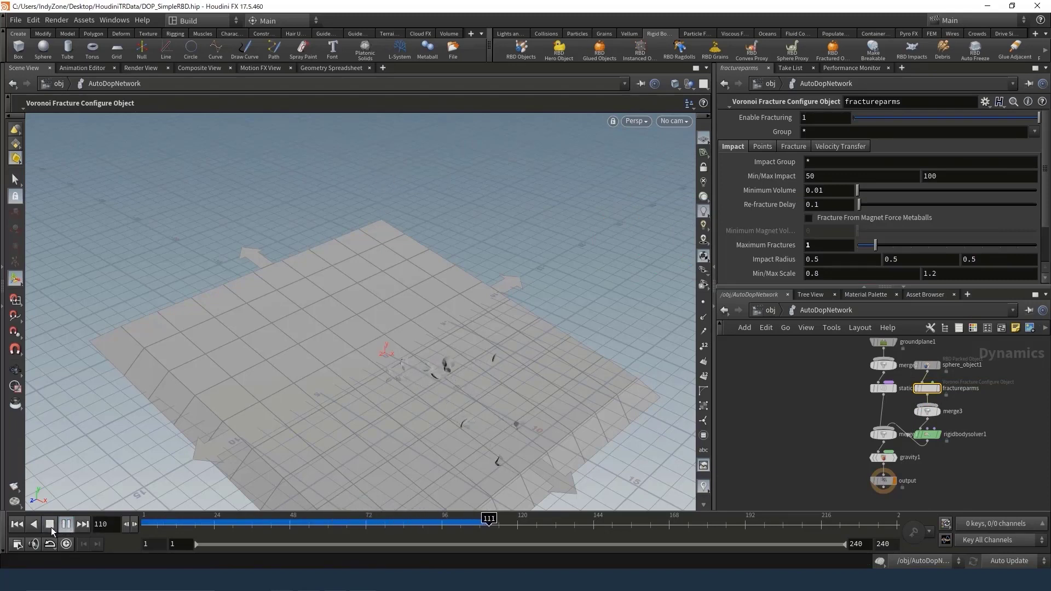
click(50, 525)
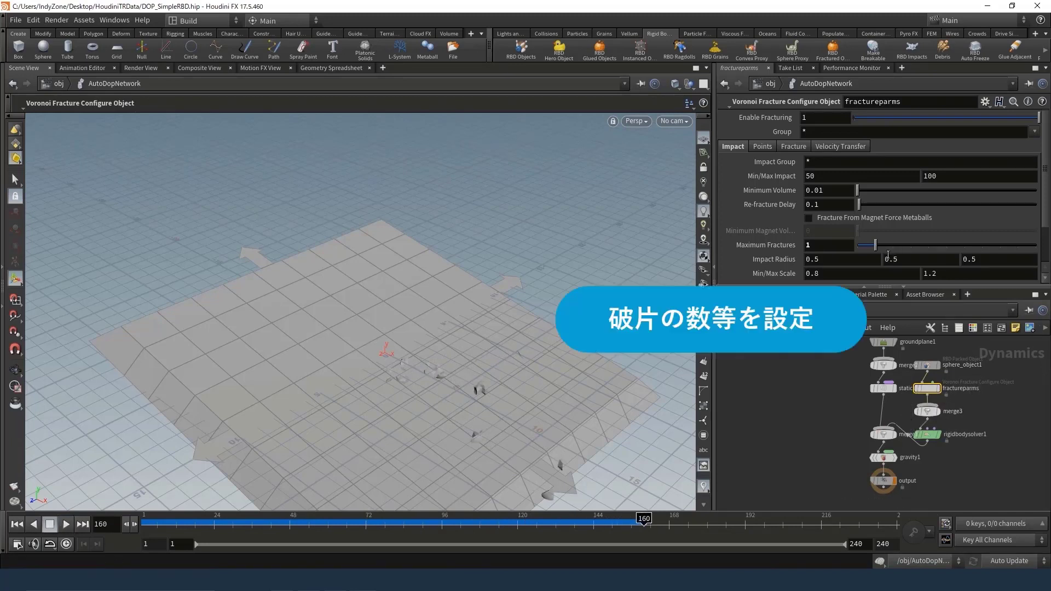
scroll(888, 255, down, 2)
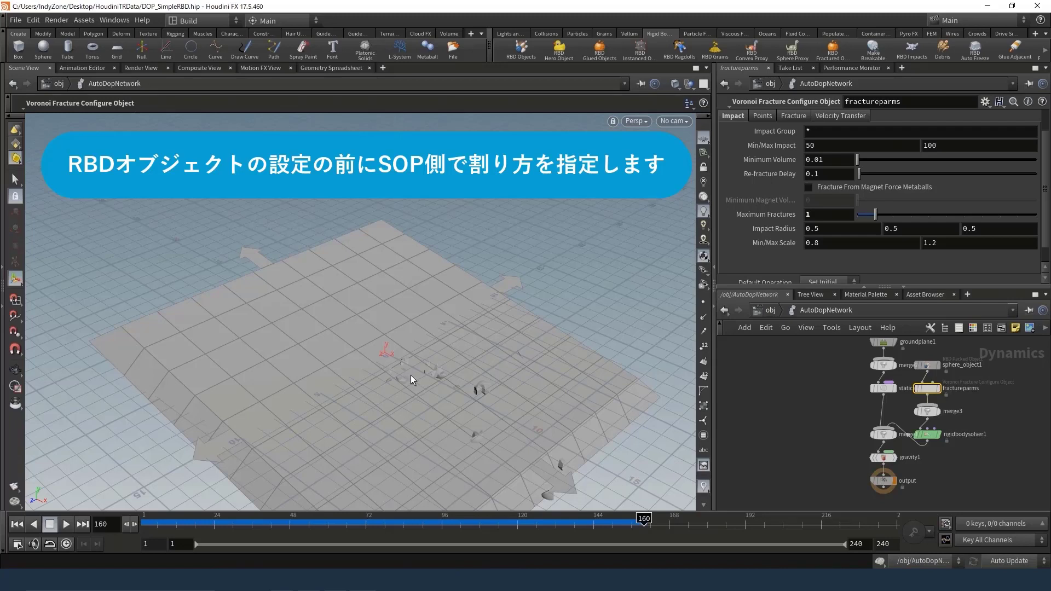
click(16, 21)
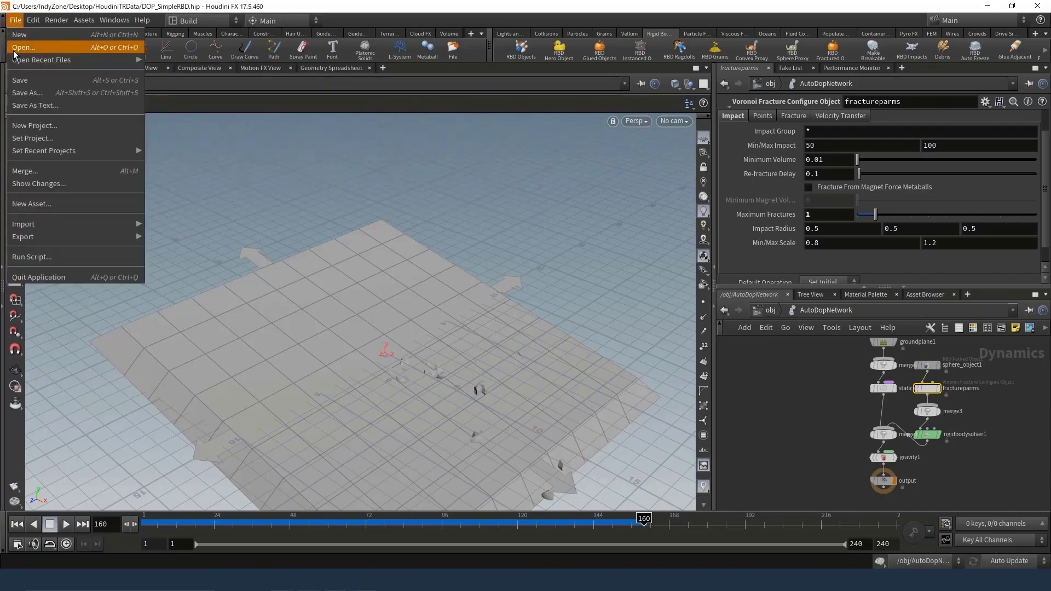
Reload DOP_SimpleRBD.hip past the save-changes prompt to restore the intact sphere
click(14, 49)
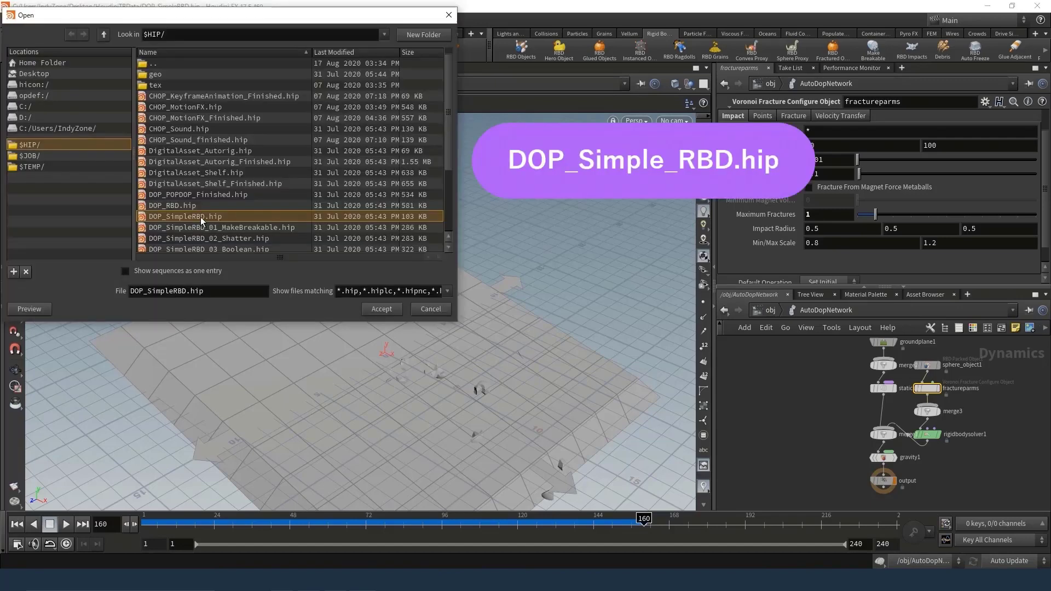
double_click(202, 219)
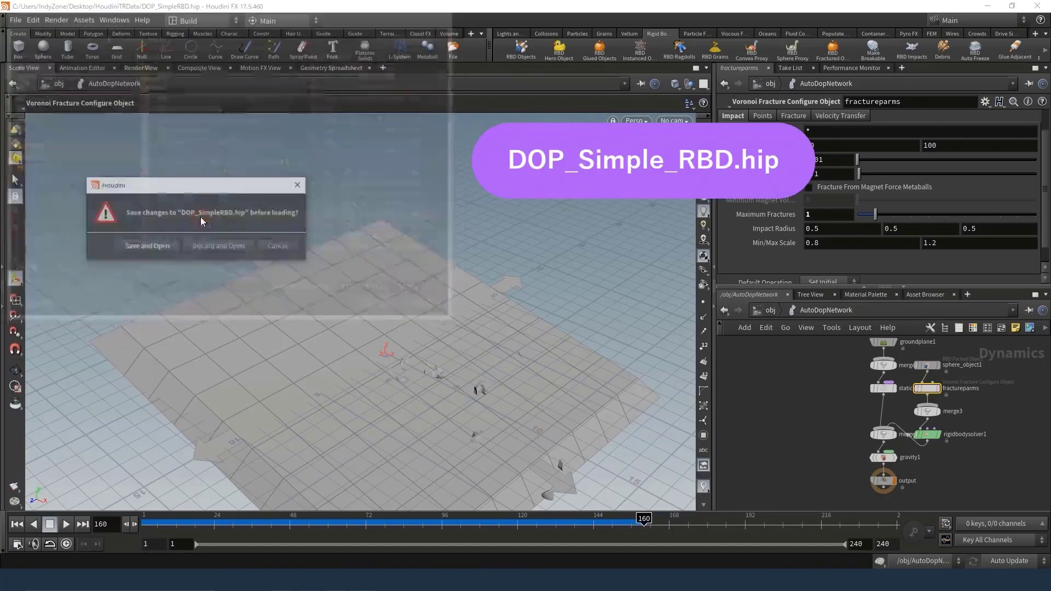
click(220, 248)
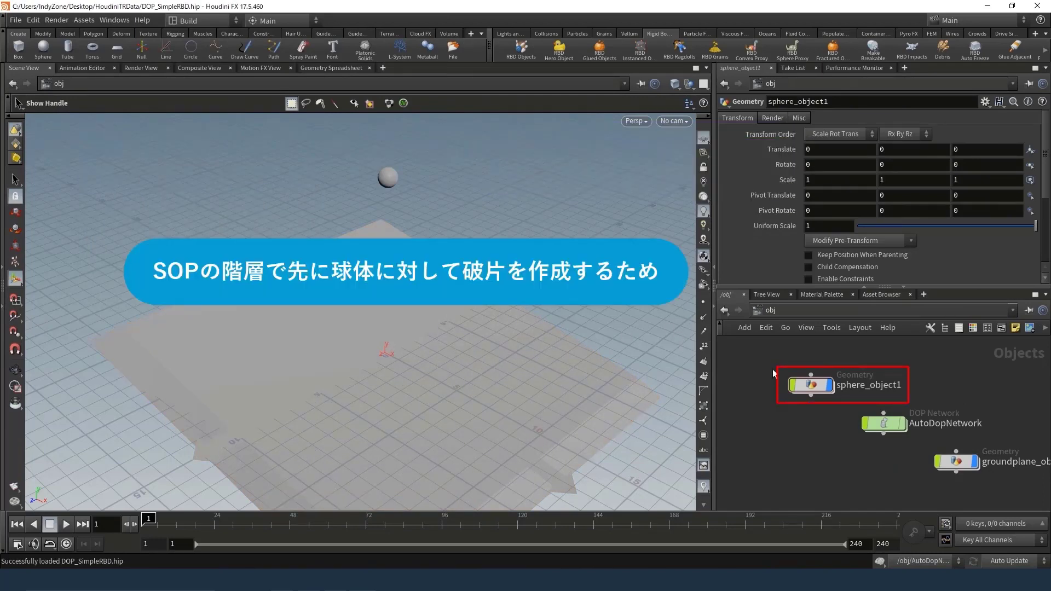
Inside sphere_object1, Voronoi-fracture the sphere with the Model shelf's Shatter tool, then return to /obj
double_click(809, 387)
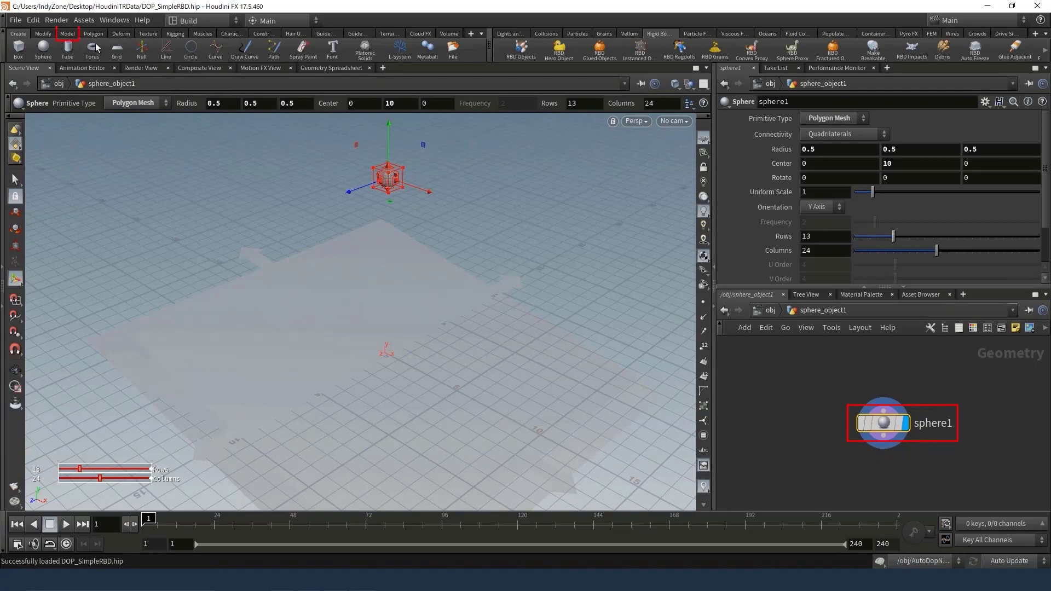
click(67, 36)
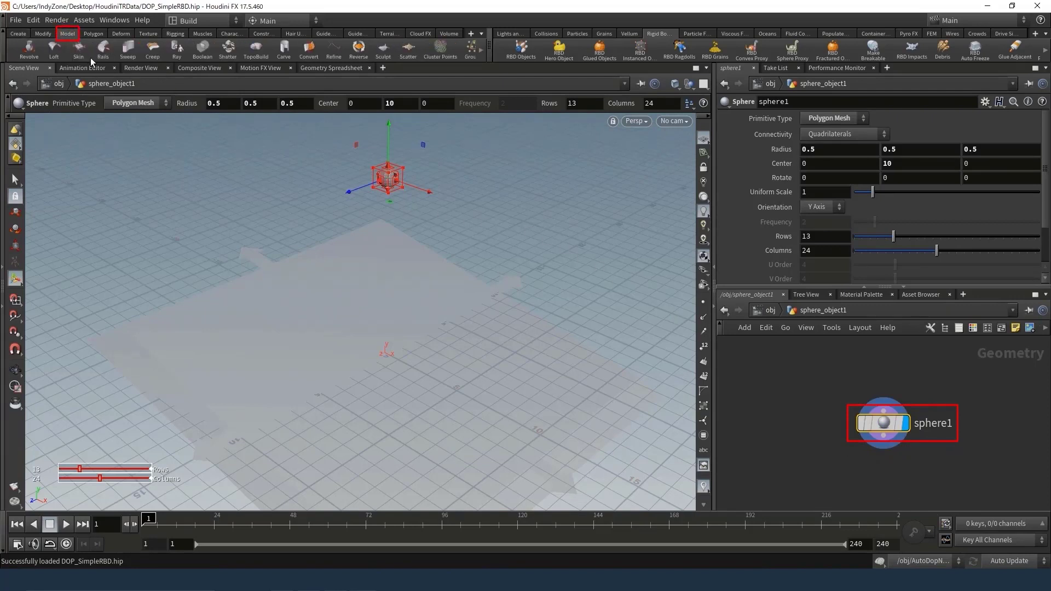
click(230, 55)
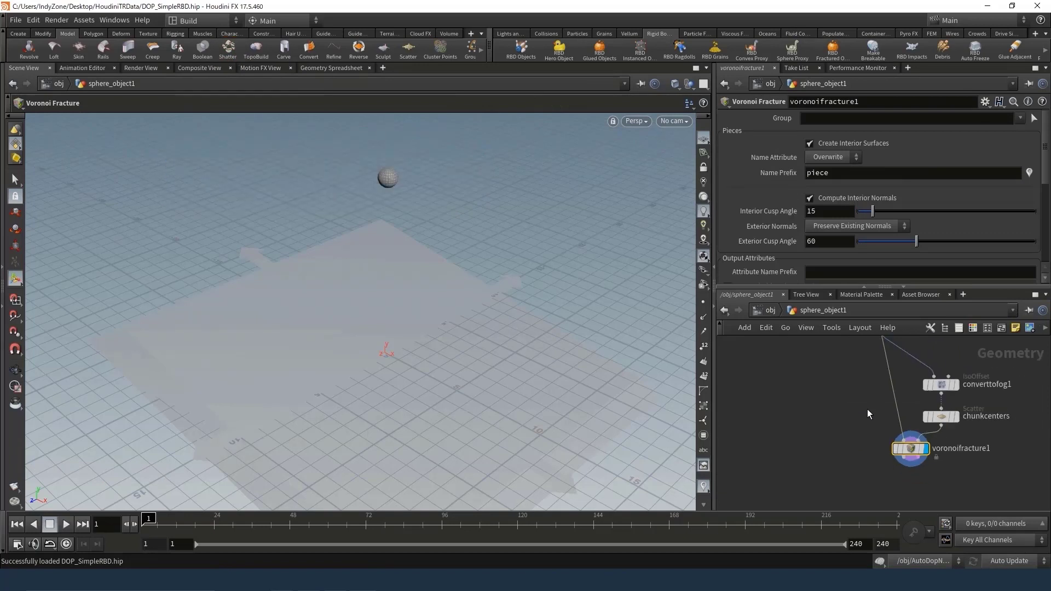
middle_drag(867, 414, 823, 431)
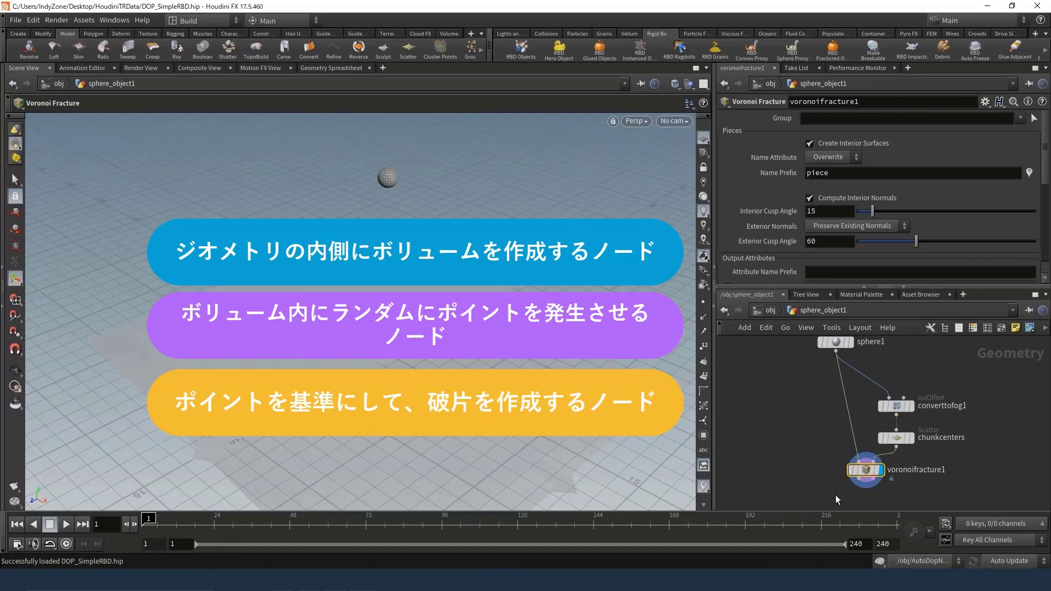
scroll(905, 490, up, 3)
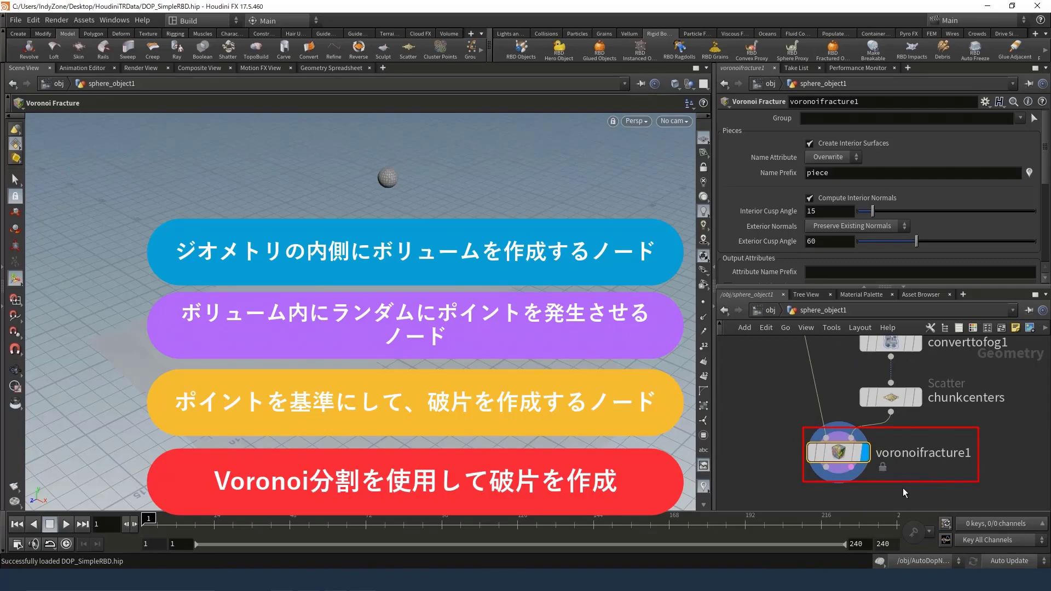
key(u)
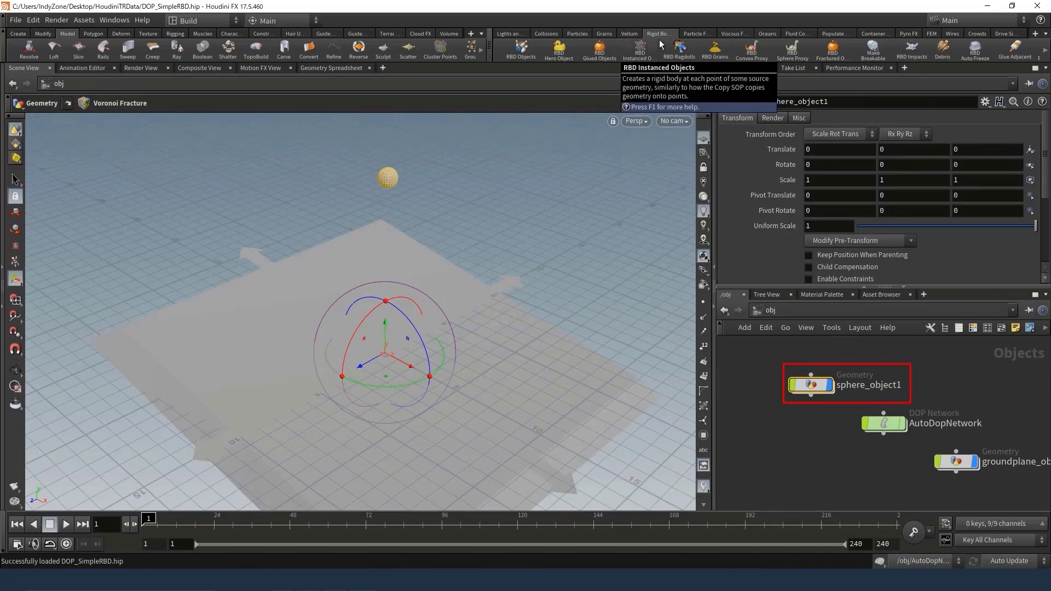
Make the shattered pieces RBD Packed Objects and play until they scatter across the ground
click(838, 54)
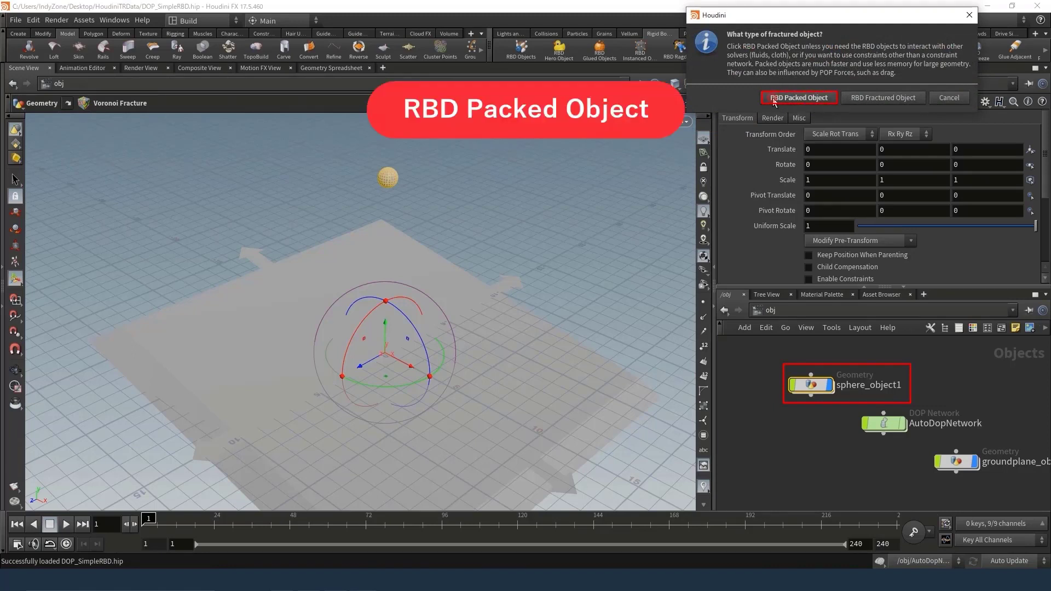
click(771, 102)
click(70, 525)
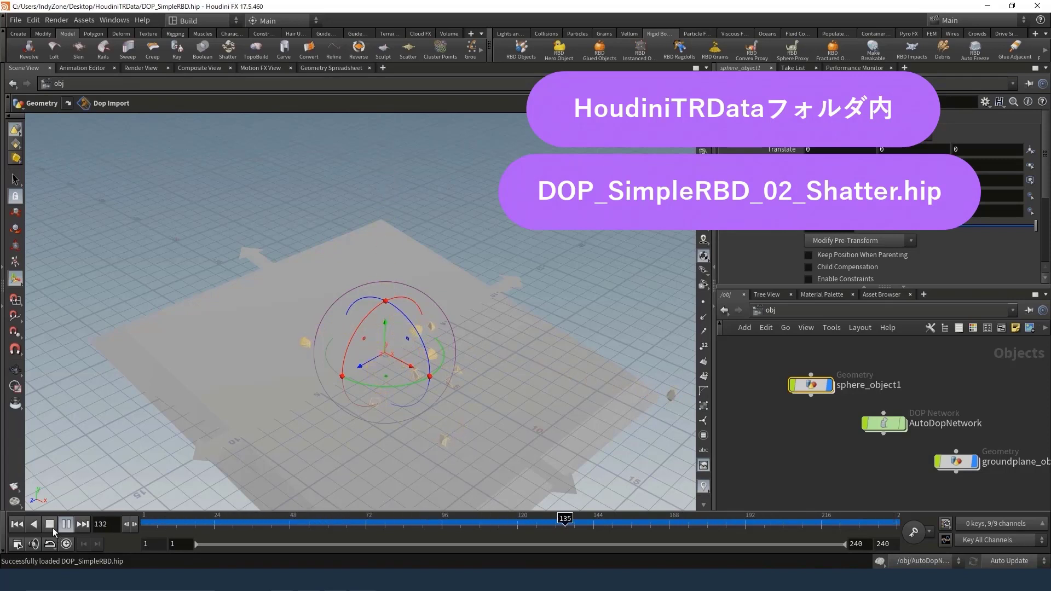
click(66, 523)
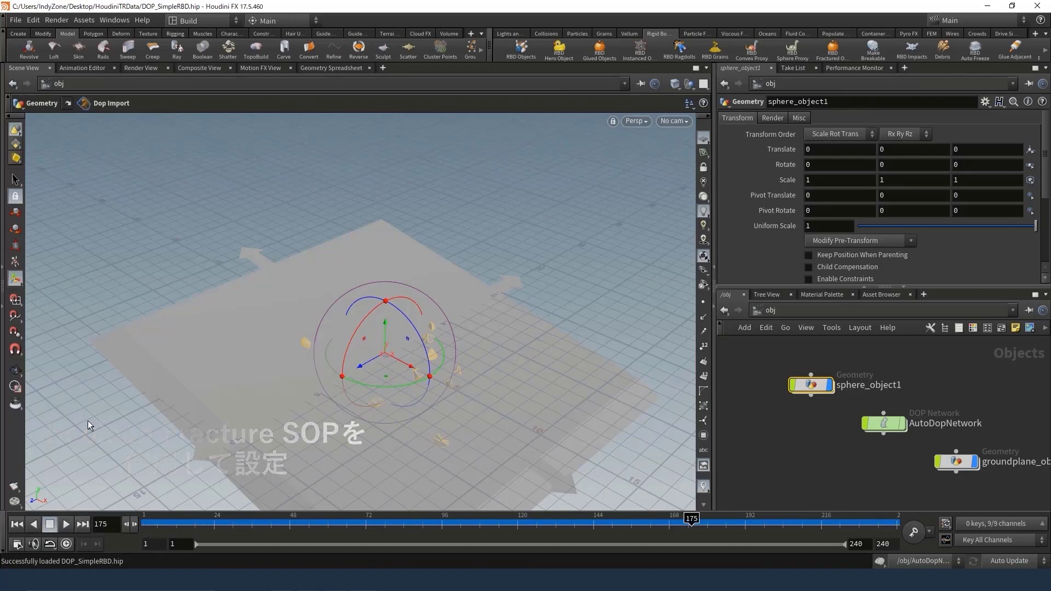
Reload DOP_SimpleRBD.hip, discarding the current unsaved changes
click(16, 20)
click(23, 54)
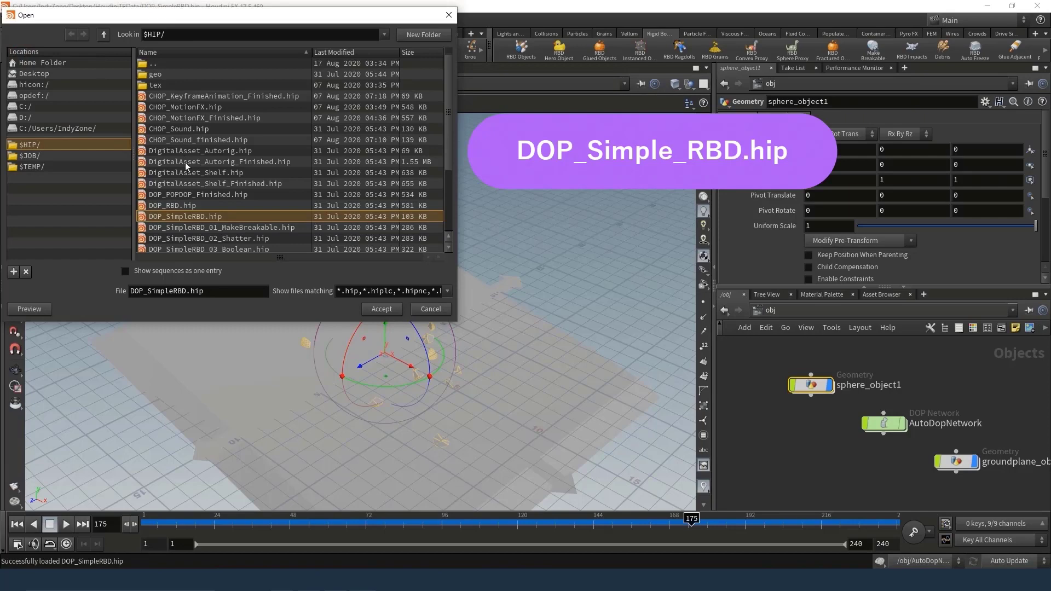
double_click(196, 216)
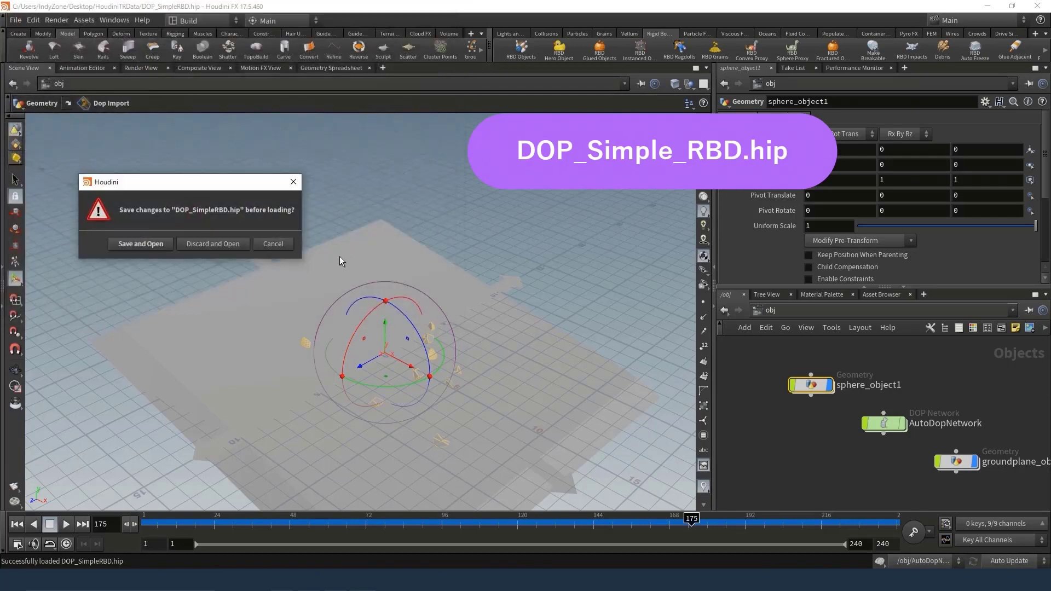
click(239, 244)
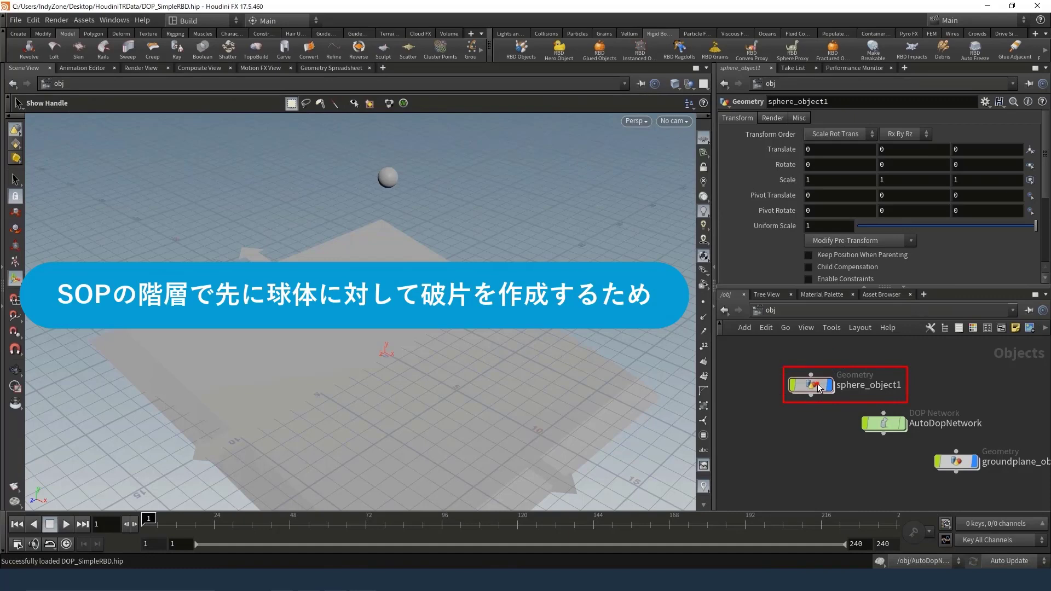
Inside sphere_object1, add a Grid node beside sphere1 and make it the displayed node
double_click(818, 385)
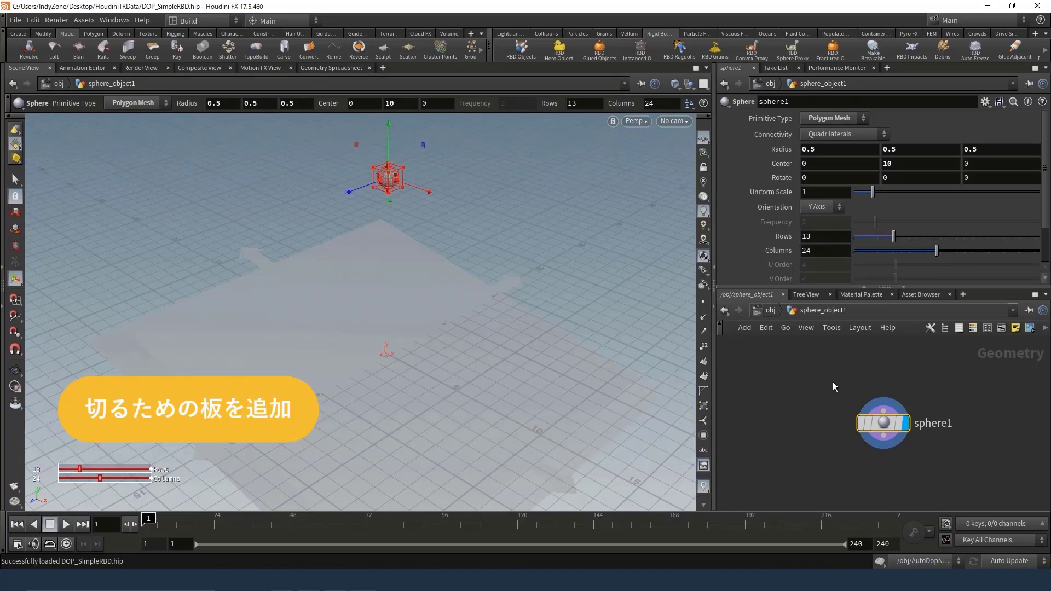
middle_drag(833, 387, 893, 399)
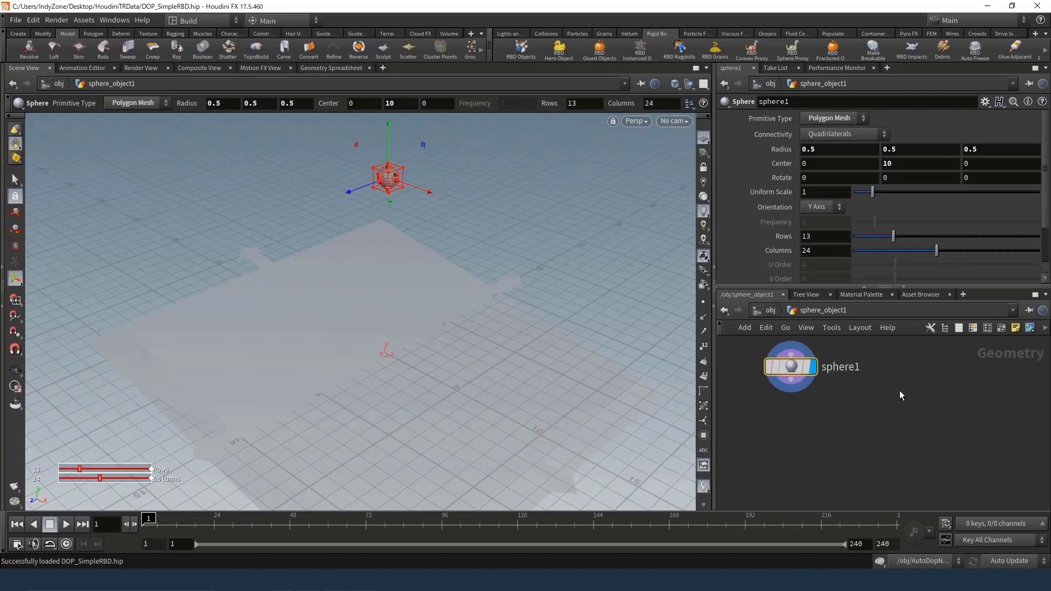
key(Tab)
text(gri)
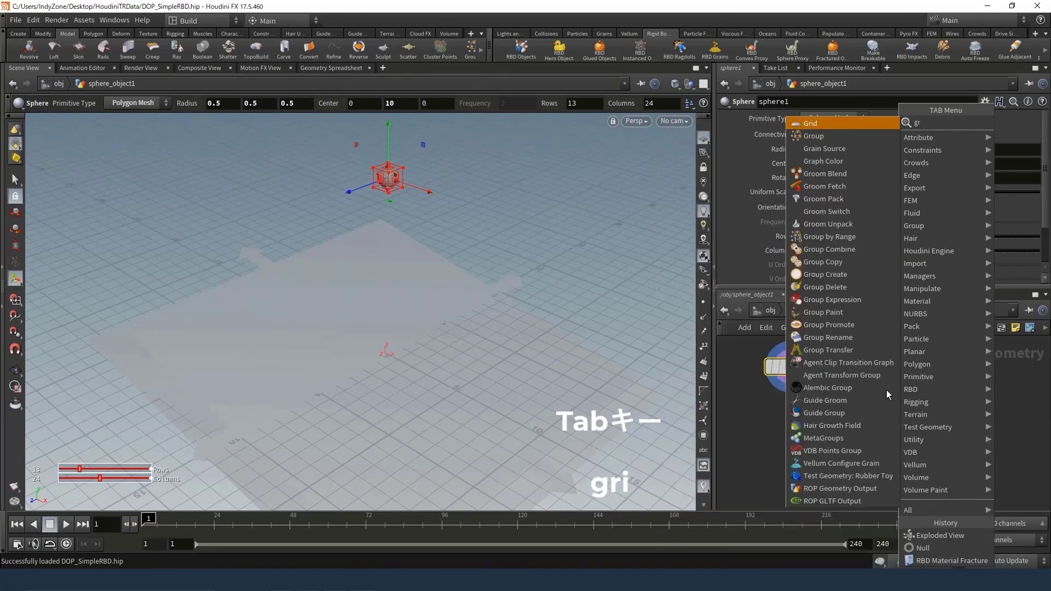
key(Return)
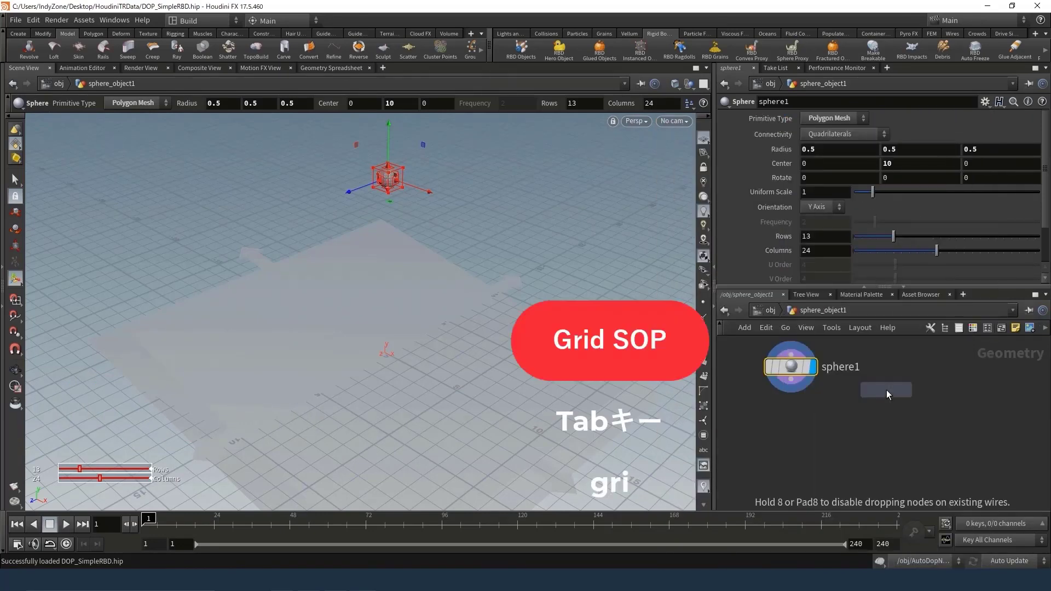
click(885, 389)
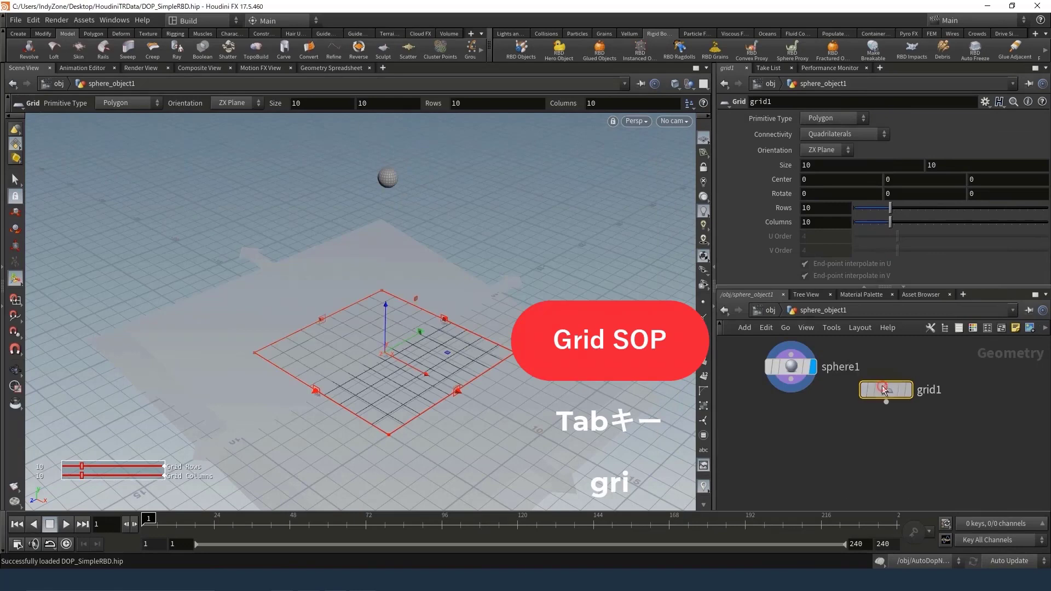
drag(908, 397, 942, 372)
click(941, 373)
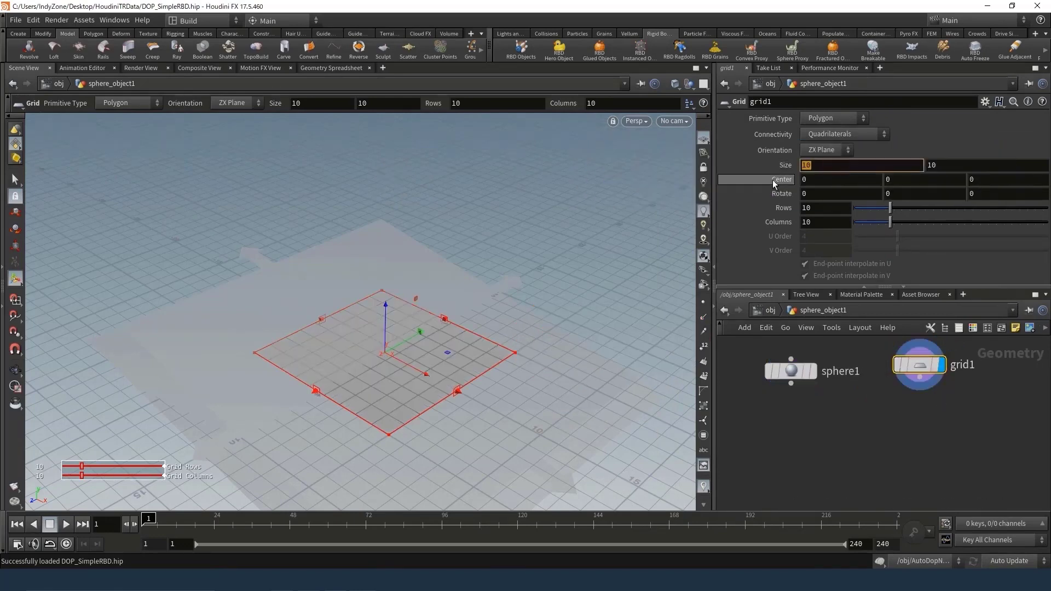
Set grid1's Size to 2 by 2
text(2)
key(Tab)
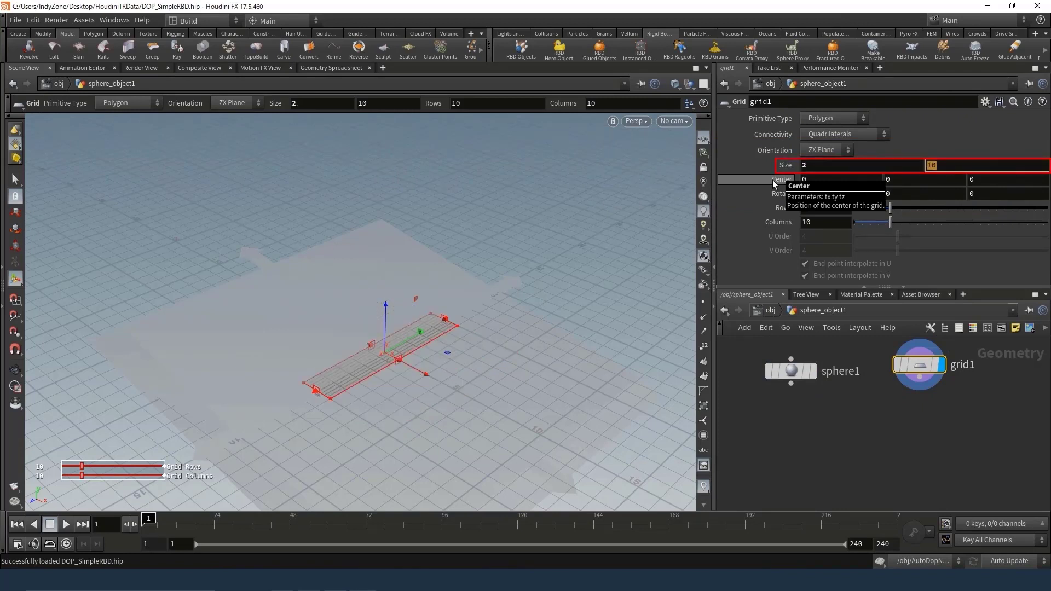
text(2)
key(Return)
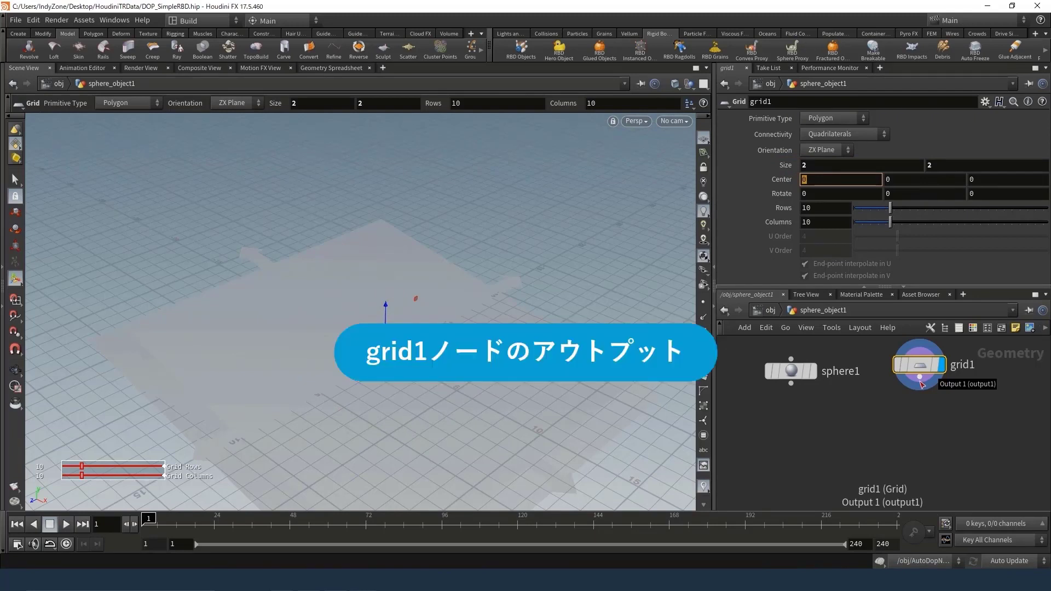
Append a Mountain node below grid1 and display its bumpy, noise-deformed surface
right_click(921, 385)
text(mou)
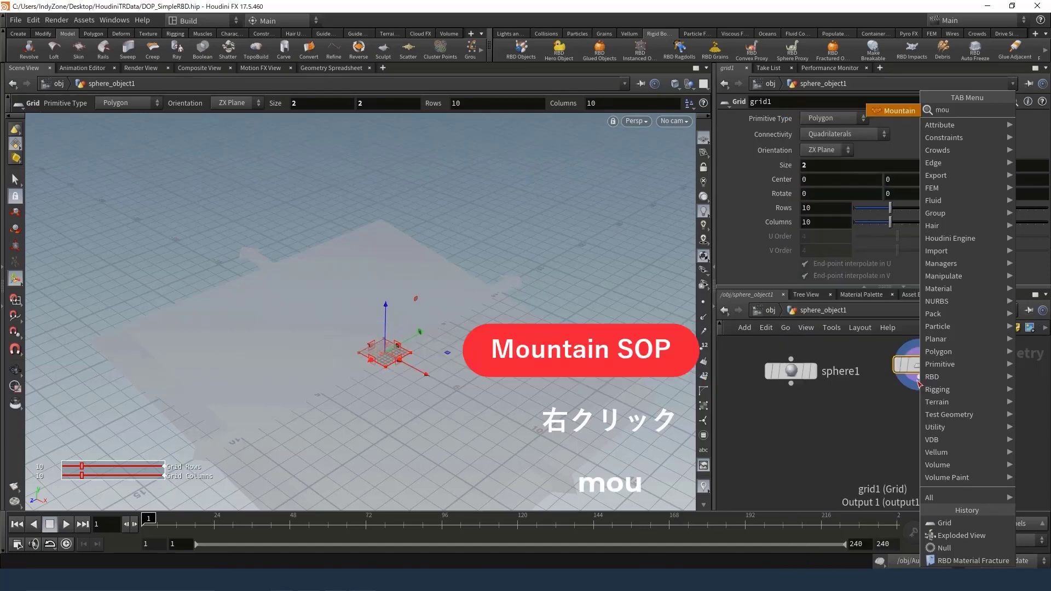
key(Return)
click(919, 414)
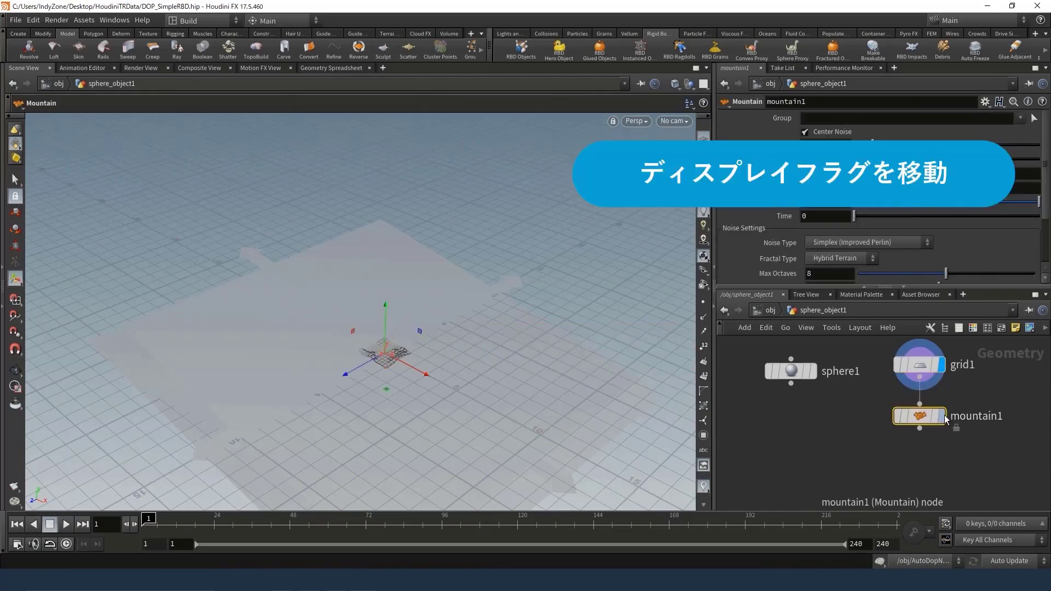
click(943, 417)
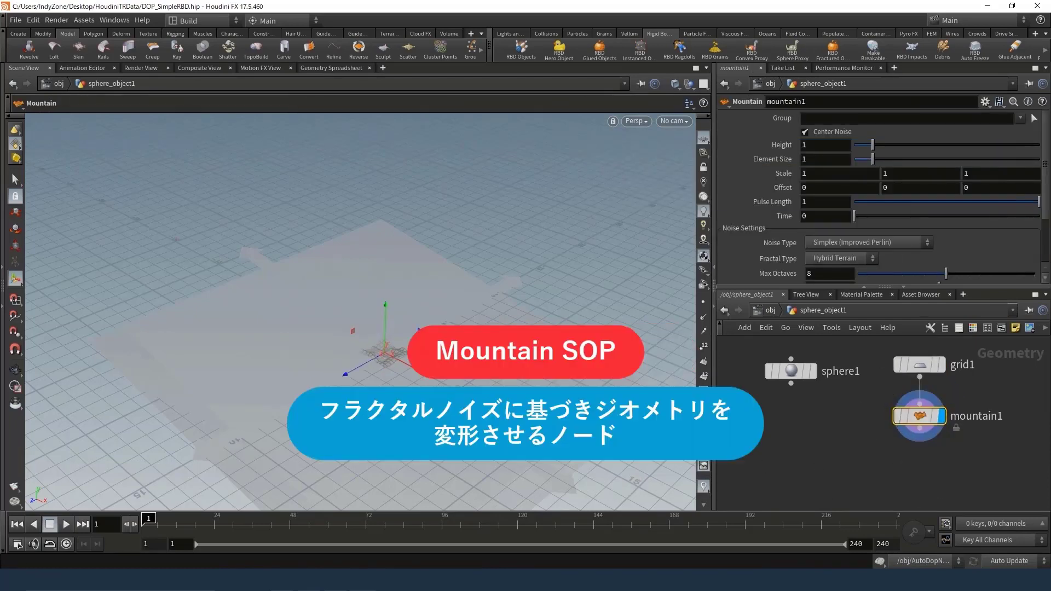
key(Escape)
key(Return)
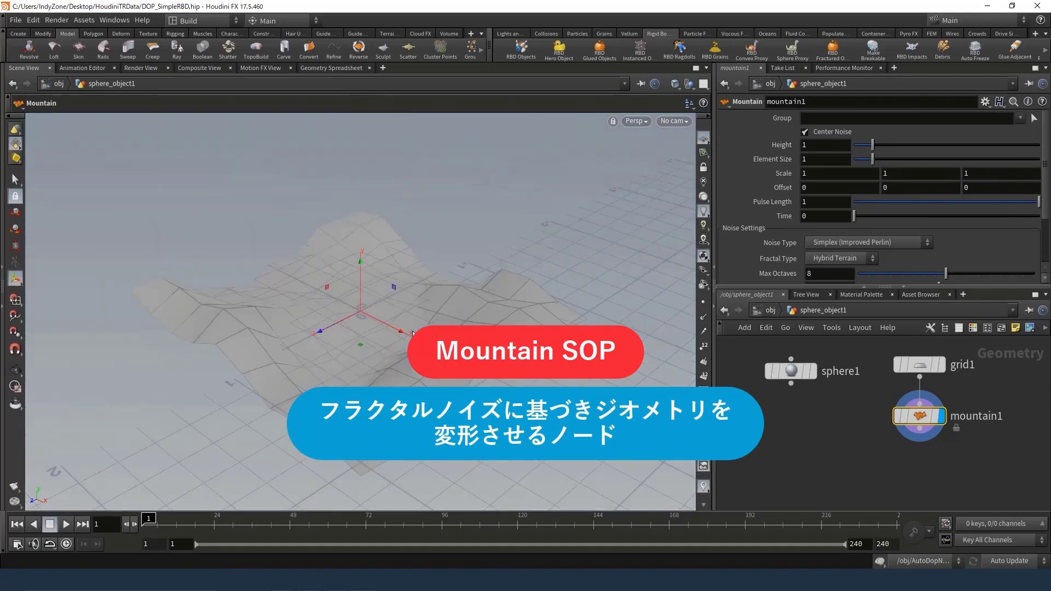
scroll(830, 411, up, 2)
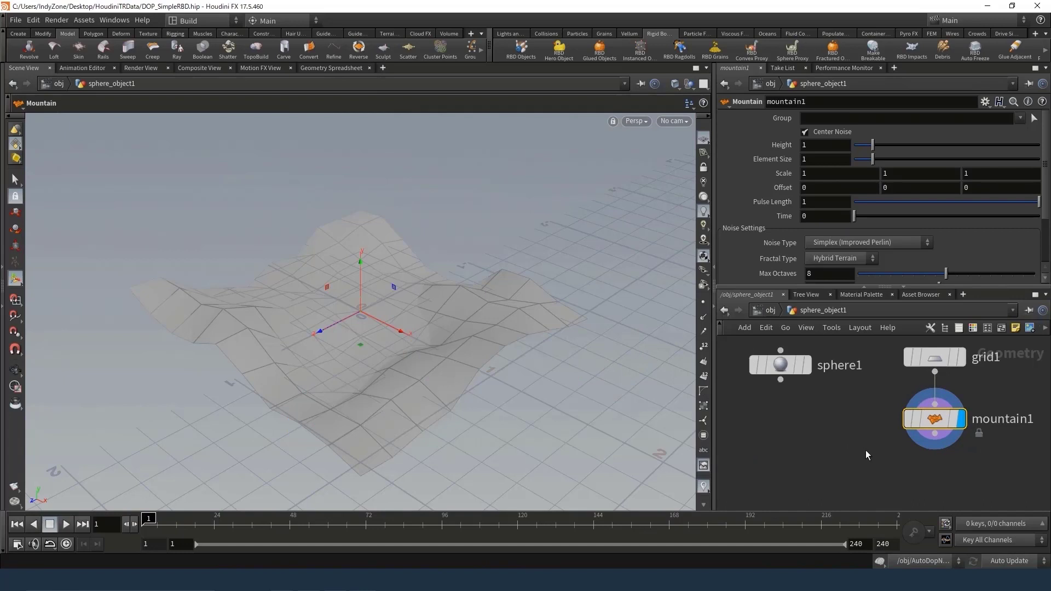
scroll(865, 450, down, 2)
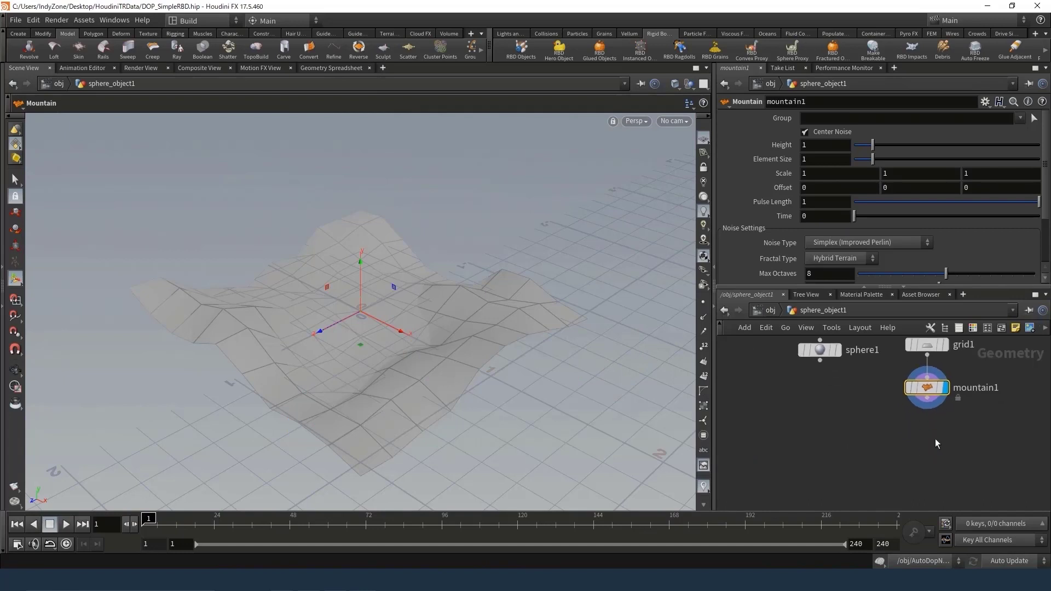
Add a Copy and Transform node below mountain1 and display it
right_click(927, 403)
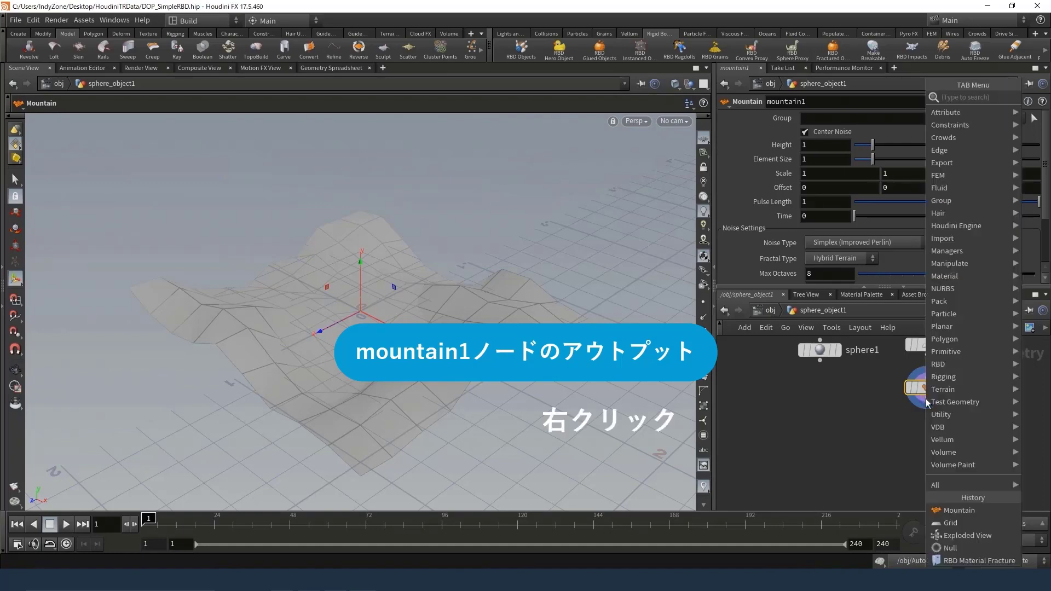
text(cop)
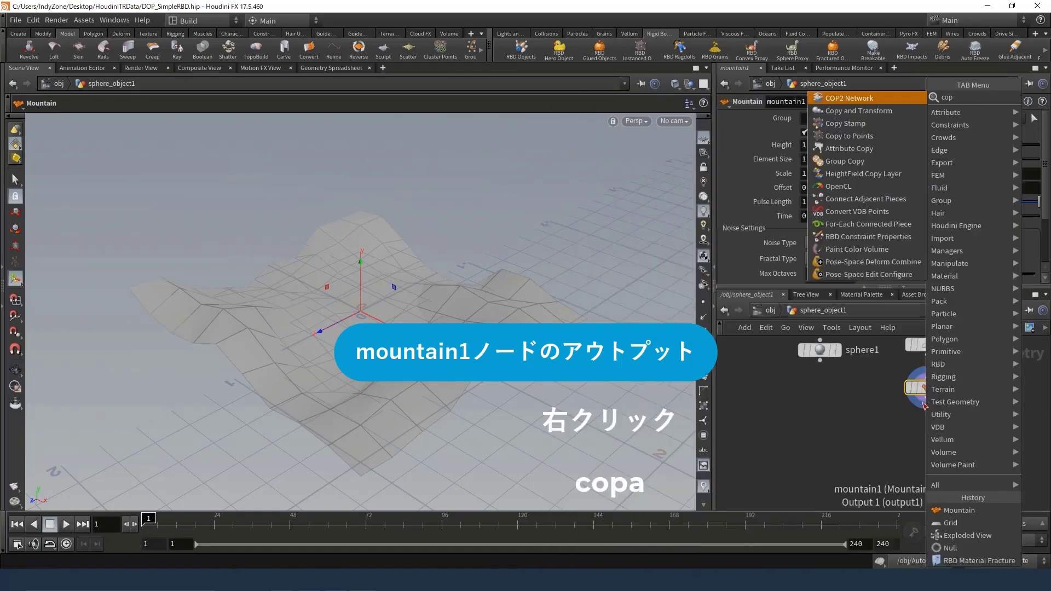
text(a)
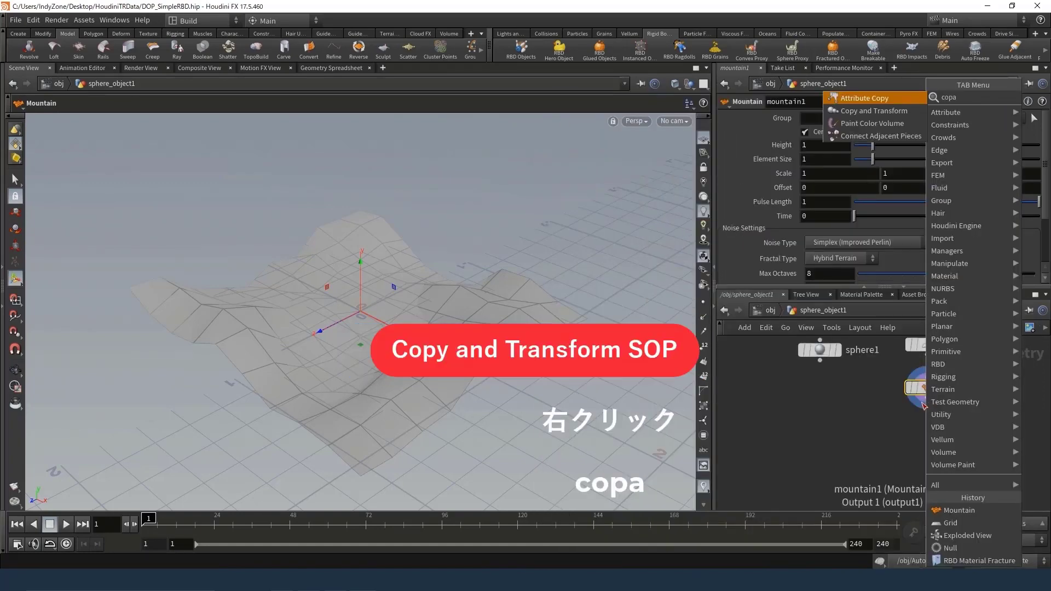
click(875, 113)
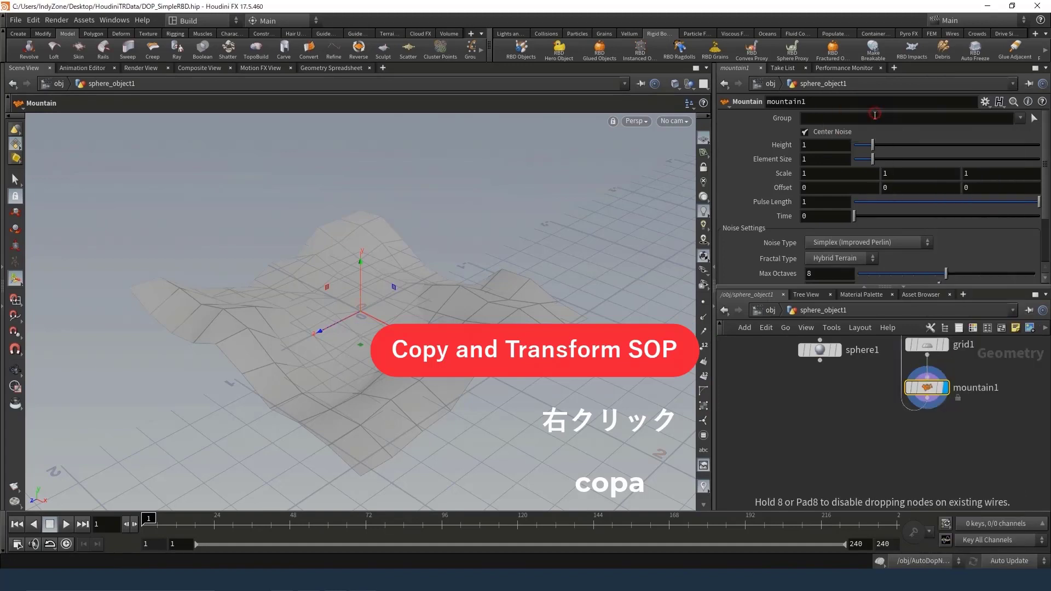
click(931, 439)
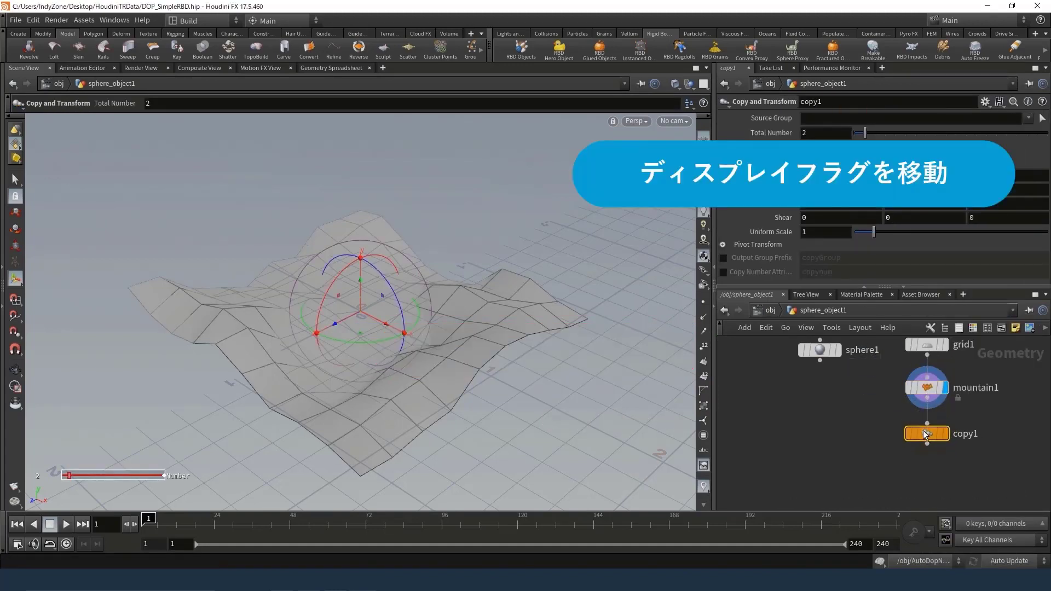
click(947, 436)
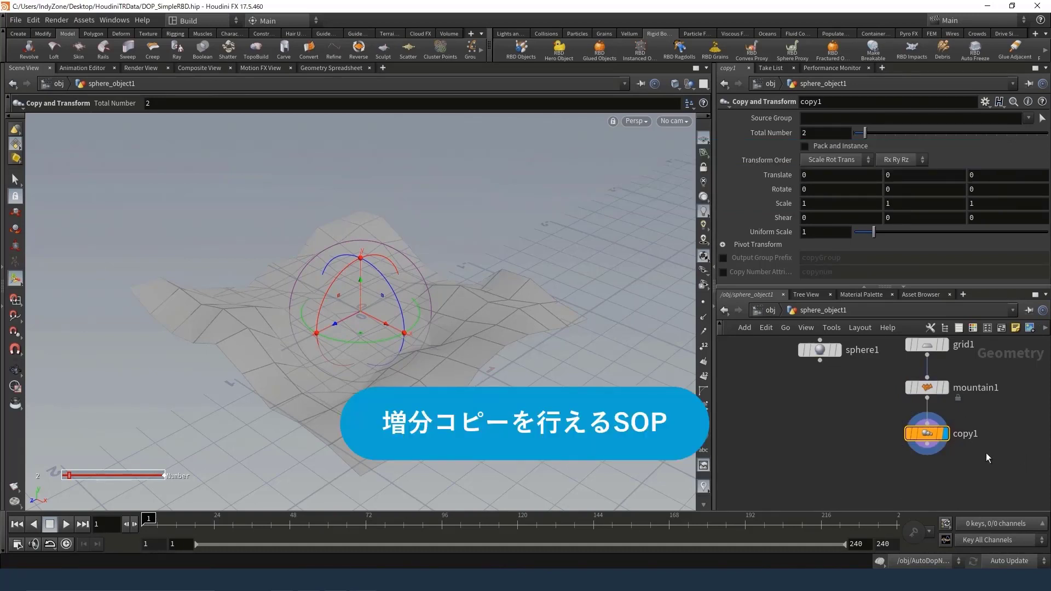
Set the copy node to 8 copies with Rotate 40, 70, 80
double_click(807, 132)
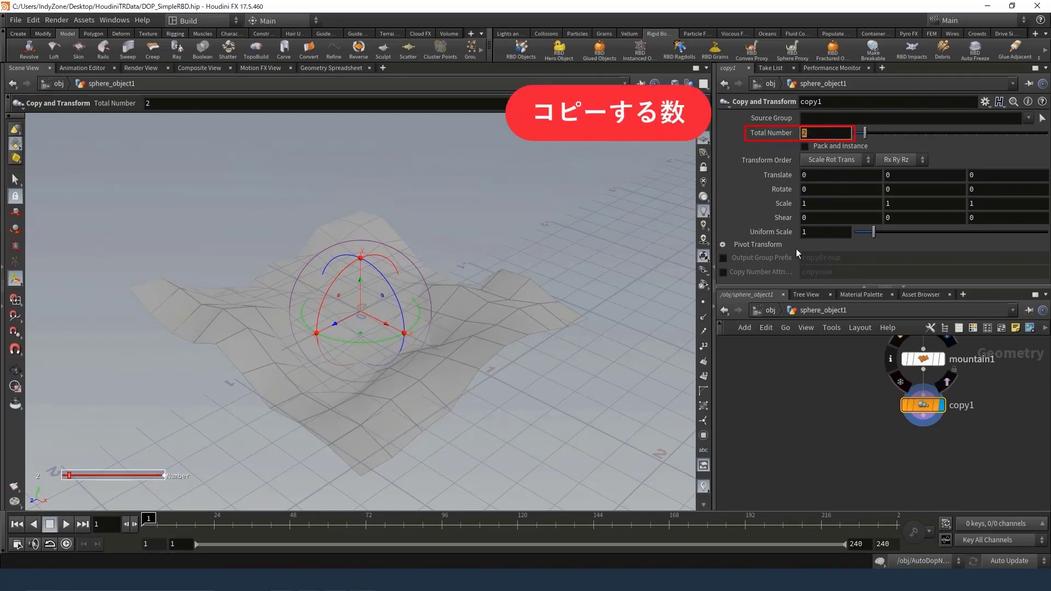
text(8)
key(Return)
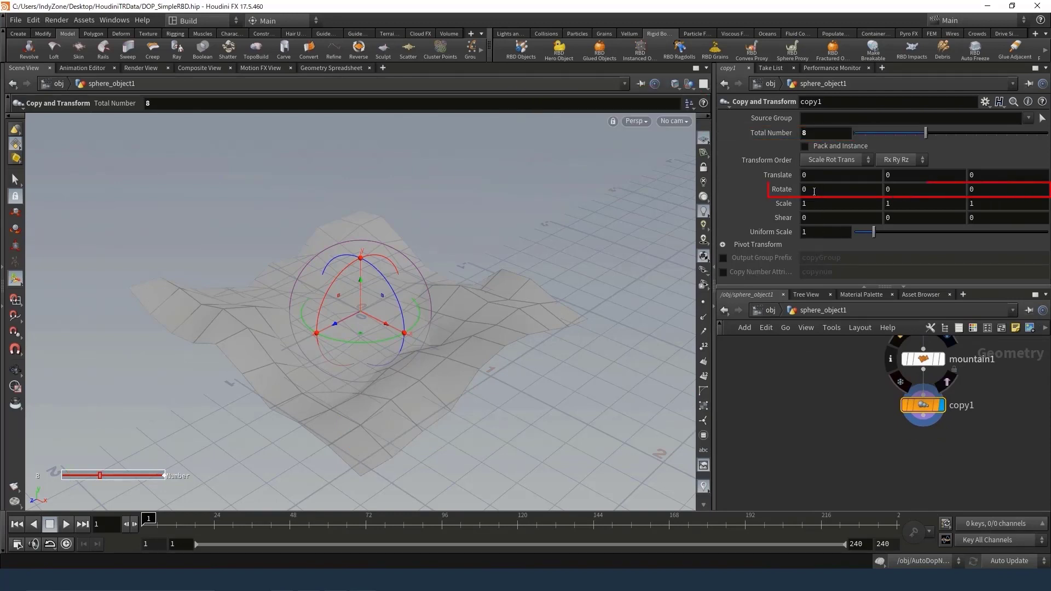
mouse_move(784, 203)
text(40)
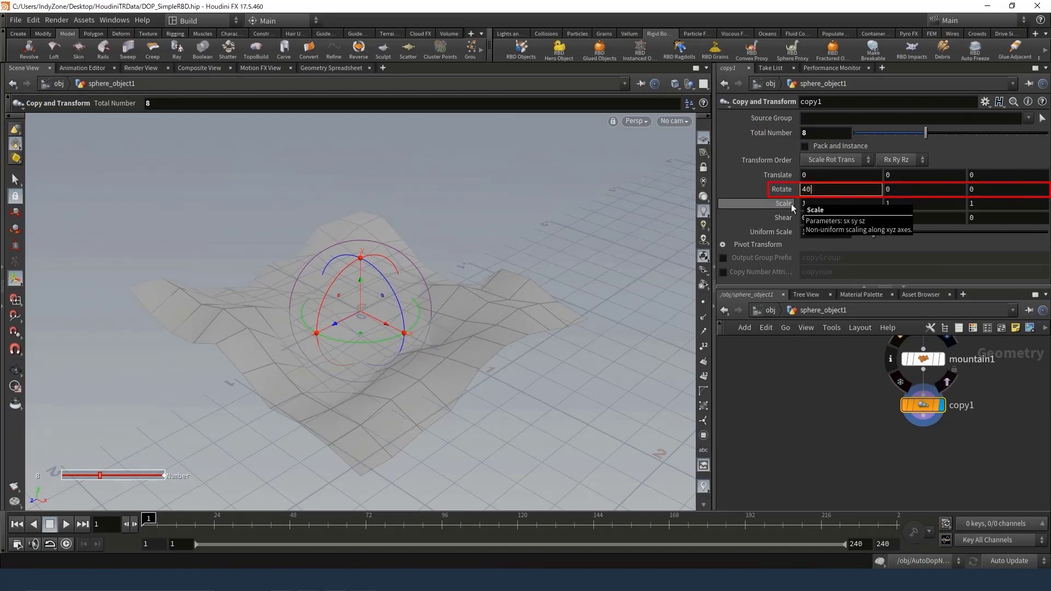
key(Tab)
text(70)
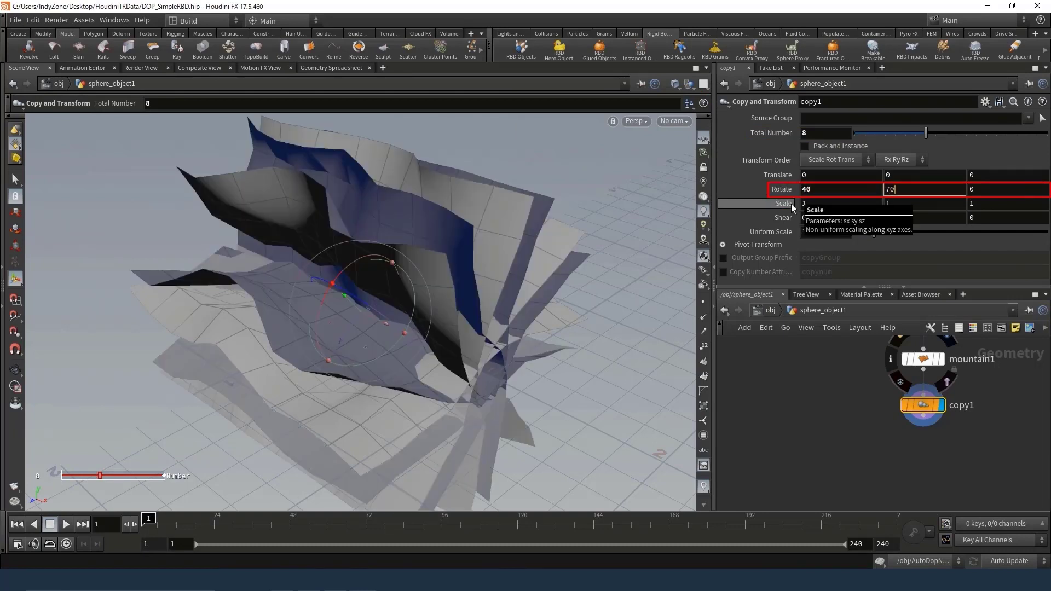
key(Tab)
text(80)
key(Return)
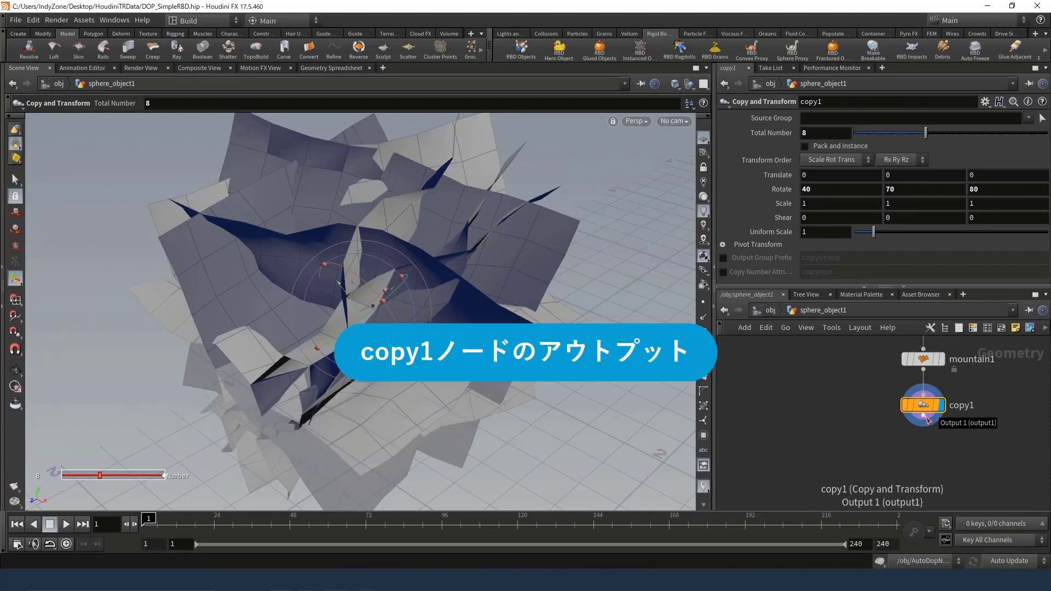
Append a displayed Transform node after copy1 with Translate Y set to 10
right_click(924, 417)
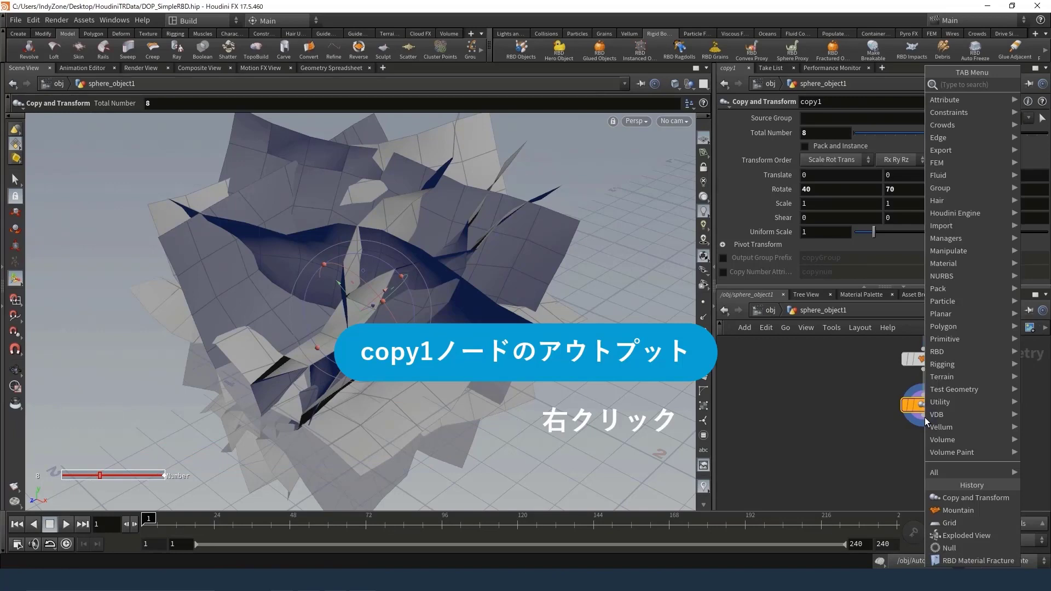
text(tra)
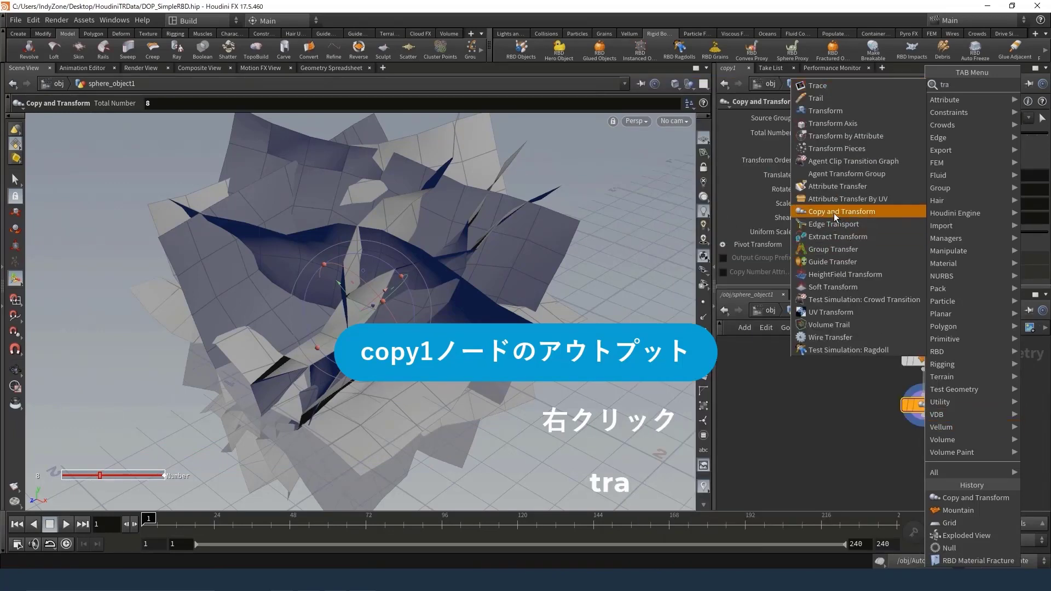
click(835, 109)
click(925, 447)
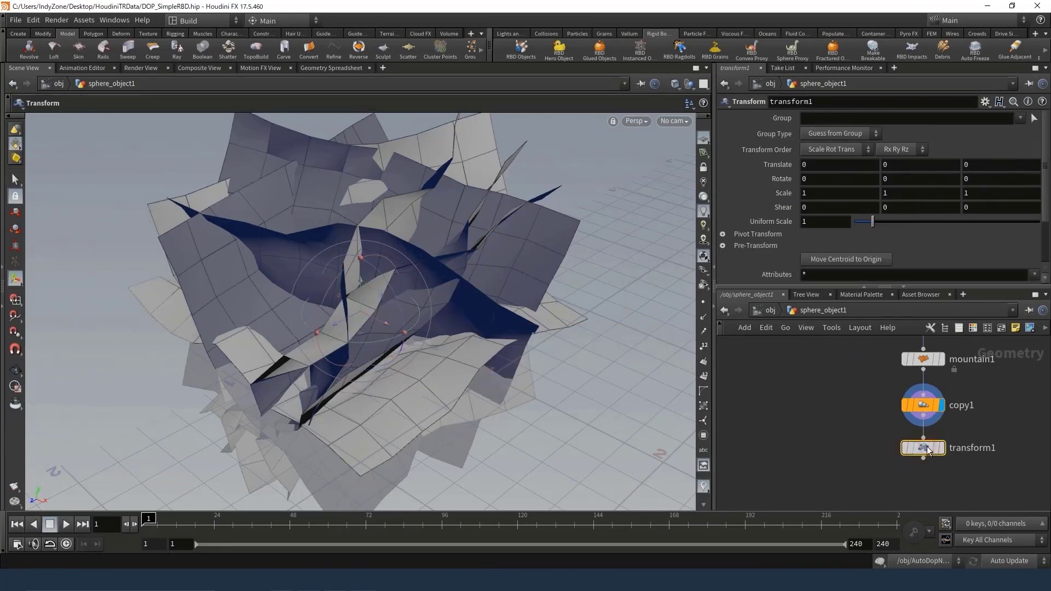
click(942, 450)
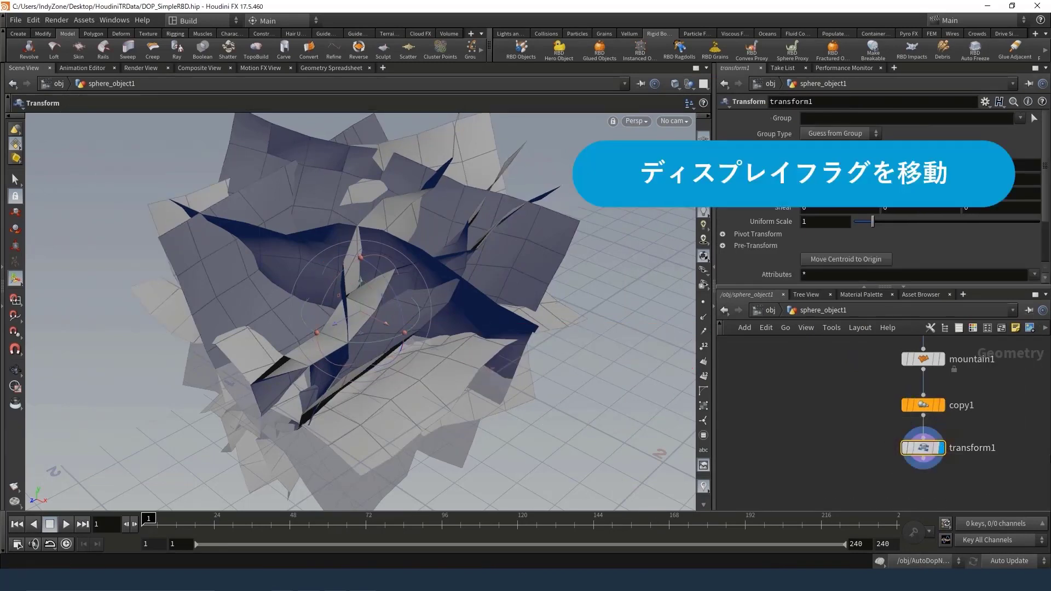
scroll(997, 428, down, 1)
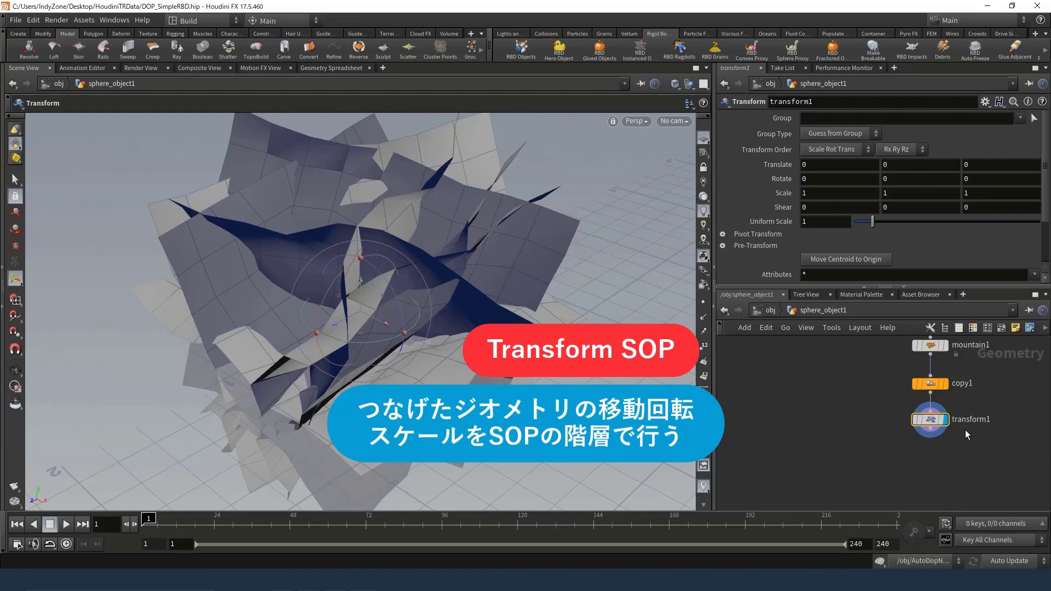
click(896, 164)
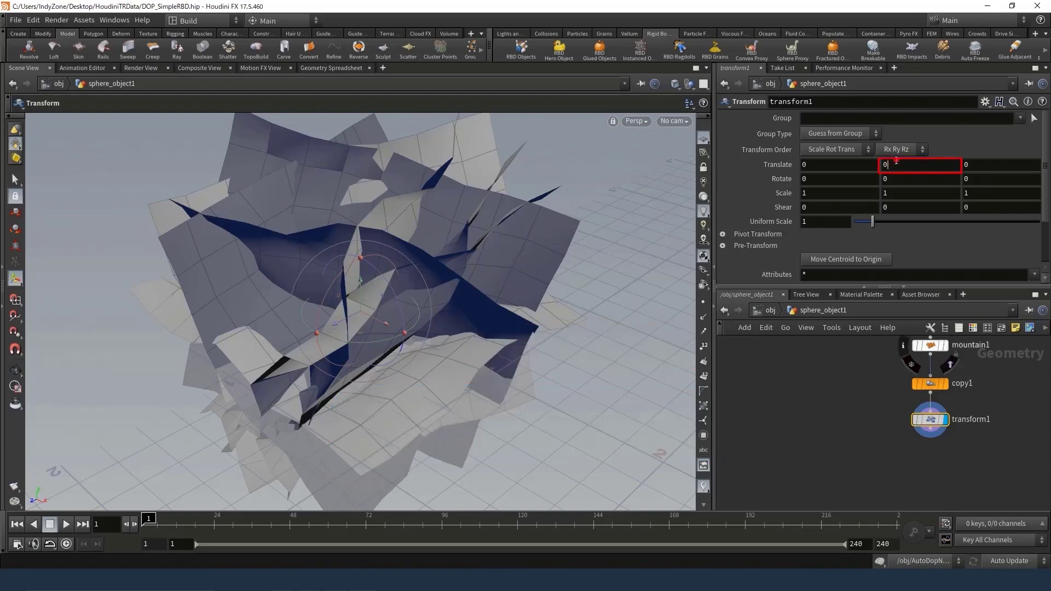
double_click(896, 162)
text(10)
key(Return)
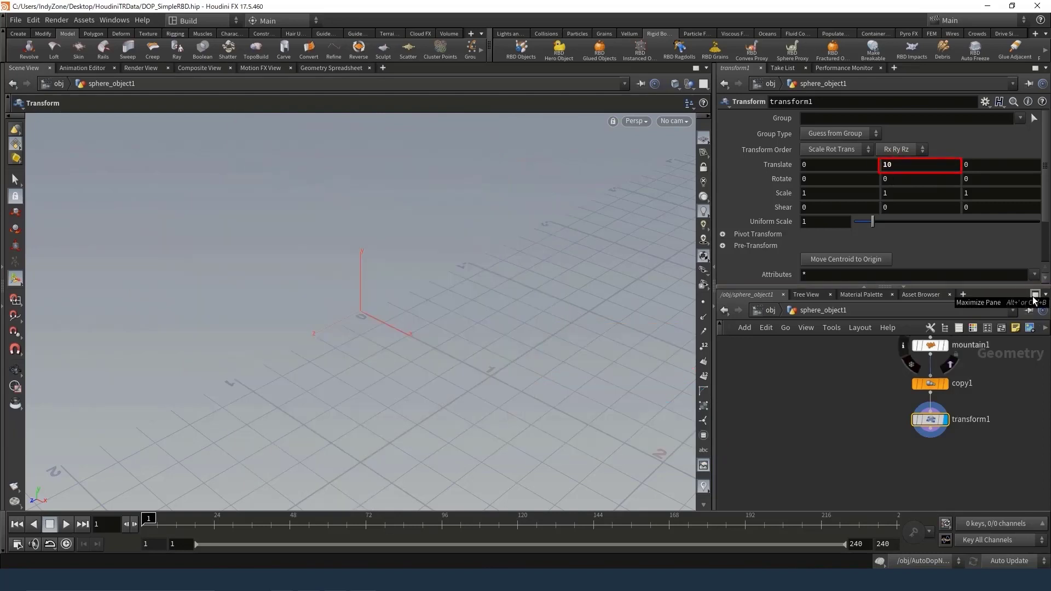
key(h)
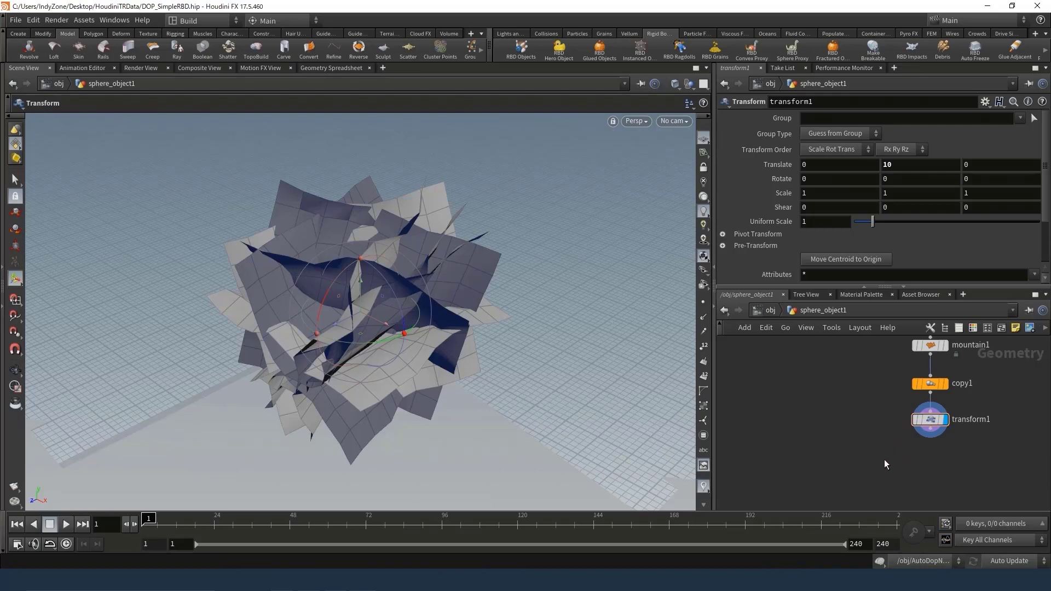
Add a Boolean Fracture fed by sphere1 and transform1 as cutter, and display it
key(Tab)
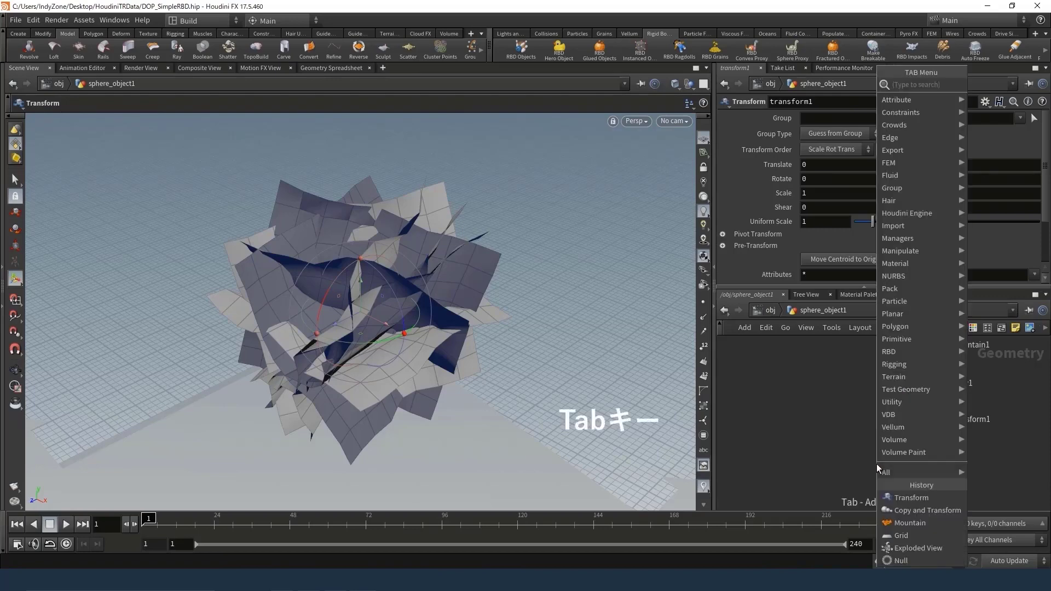
text(bf)
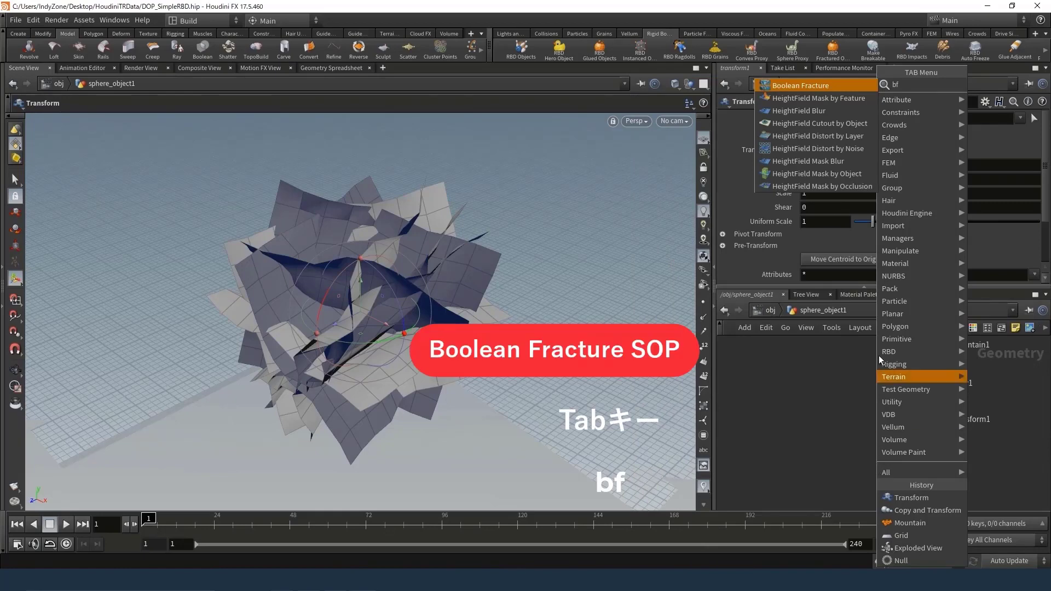
click(809, 87)
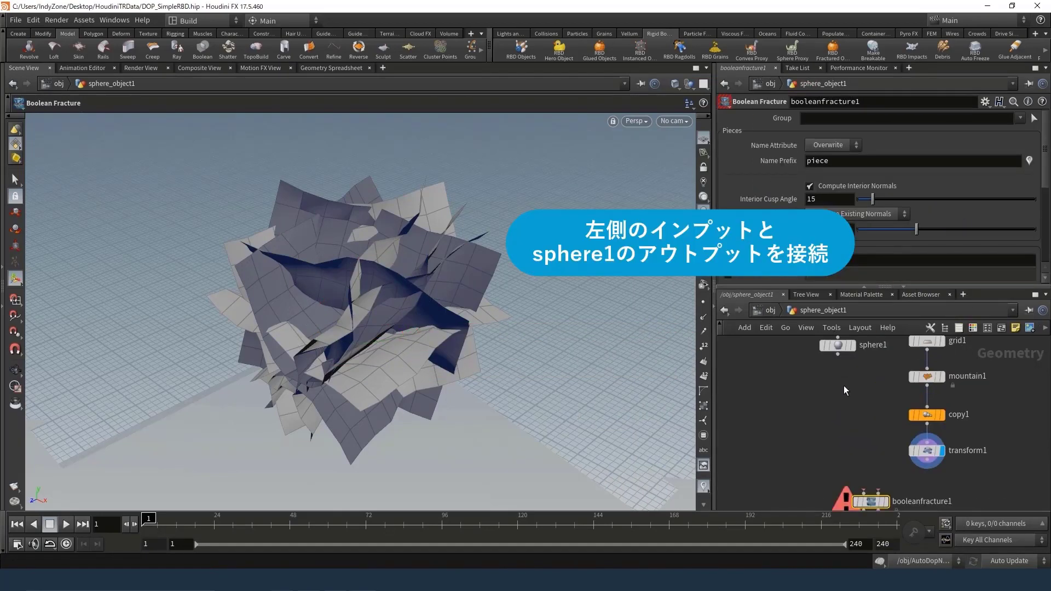
click(837, 354)
click(863, 491)
click(878, 491)
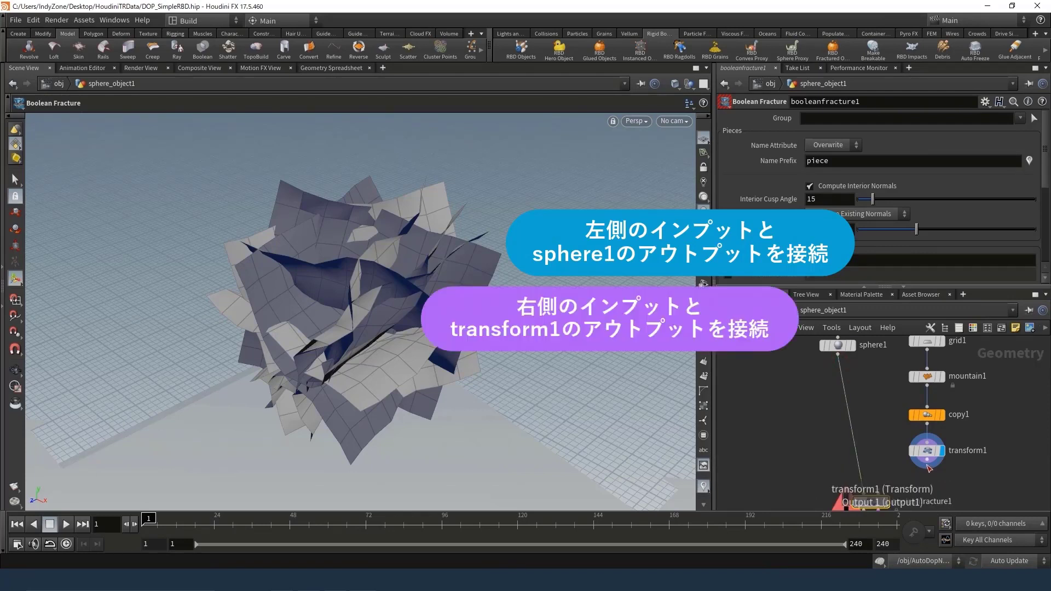
click(927, 465)
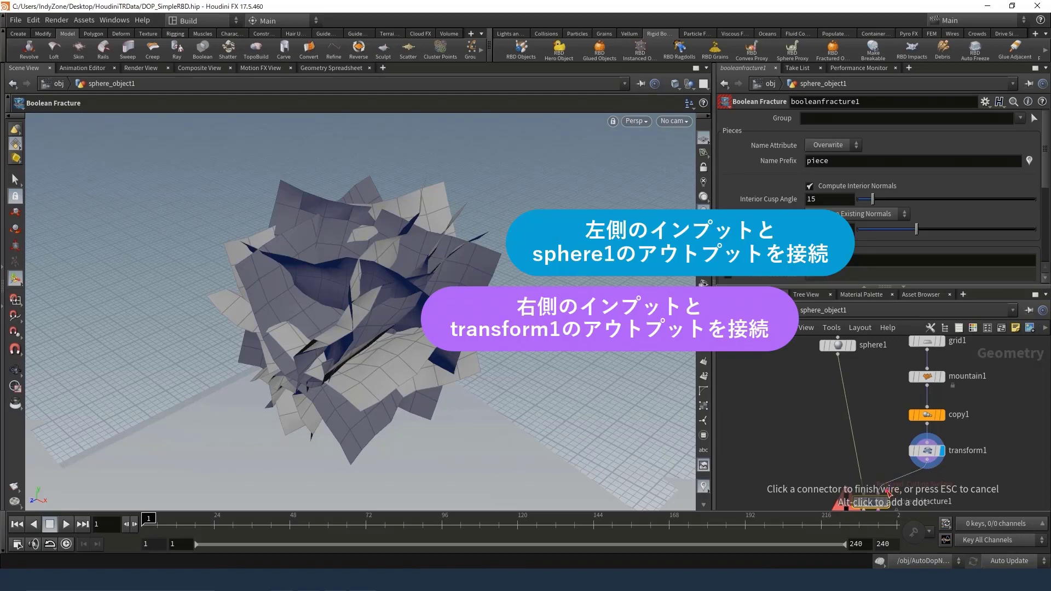
key(f)
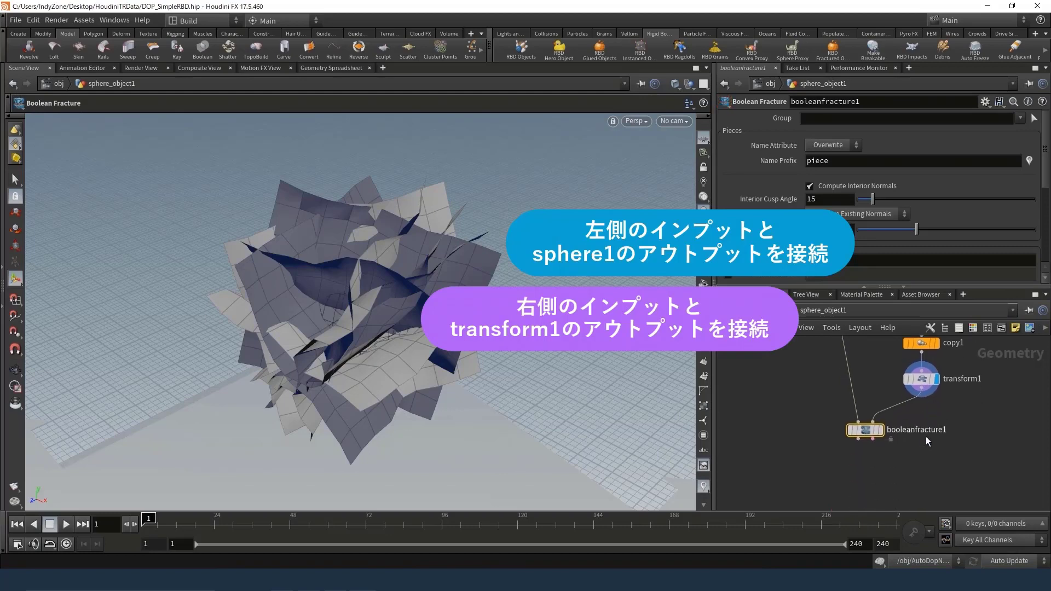
click(879, 429)
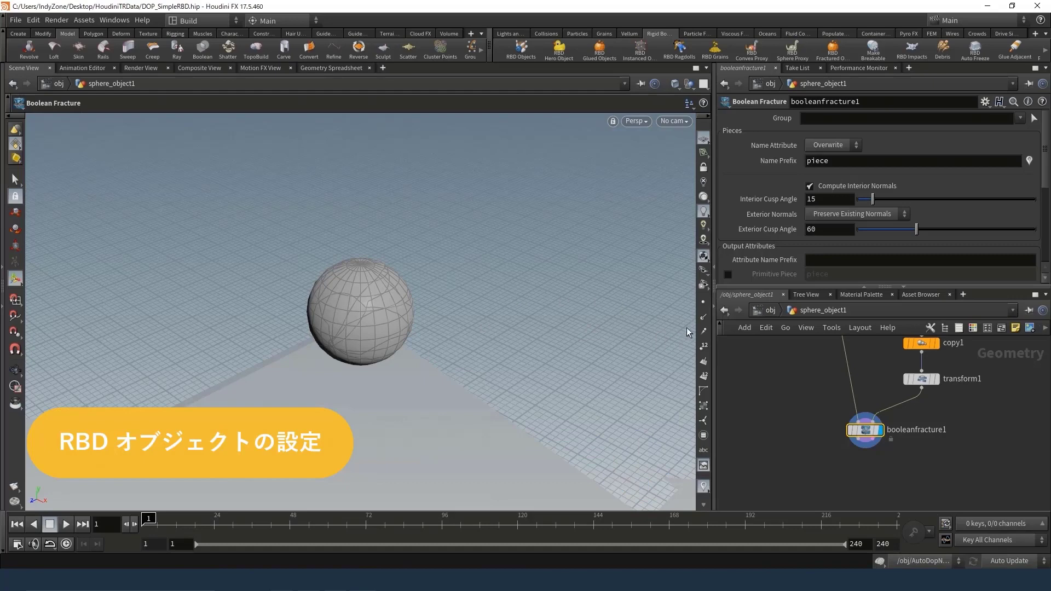
At /obj, make sphere_object1 an RBD Packed Object and play the falling pieces
click(763, 311)
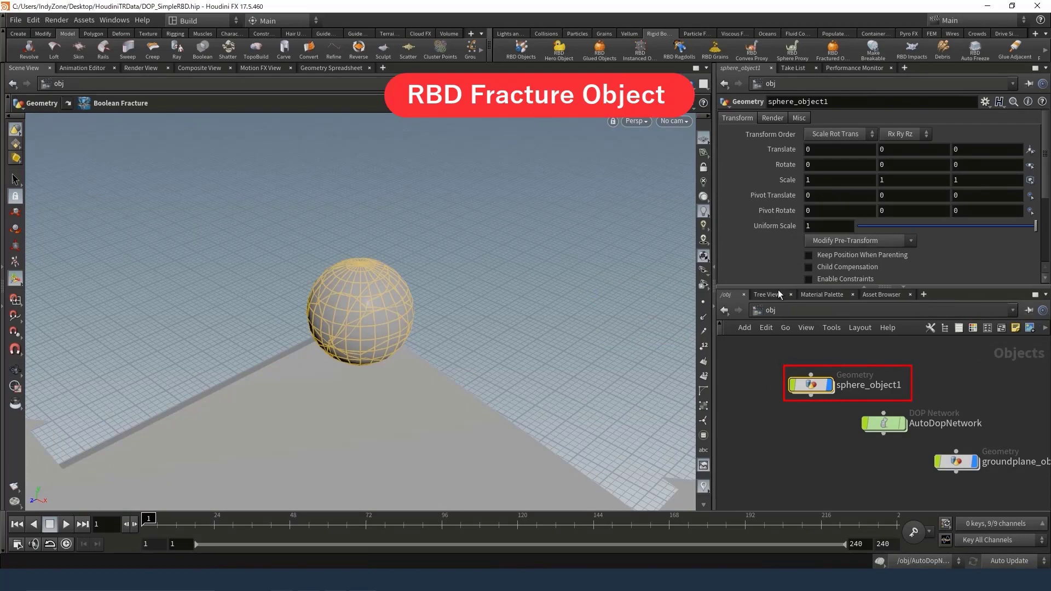
click(834, 52)
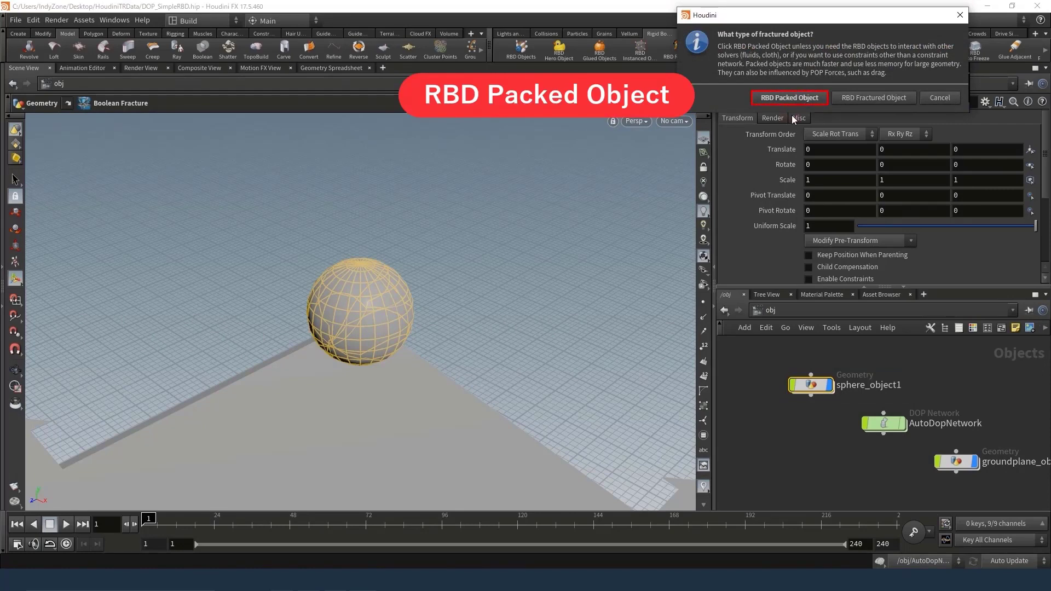
click(789, 97)
click(66, 525)
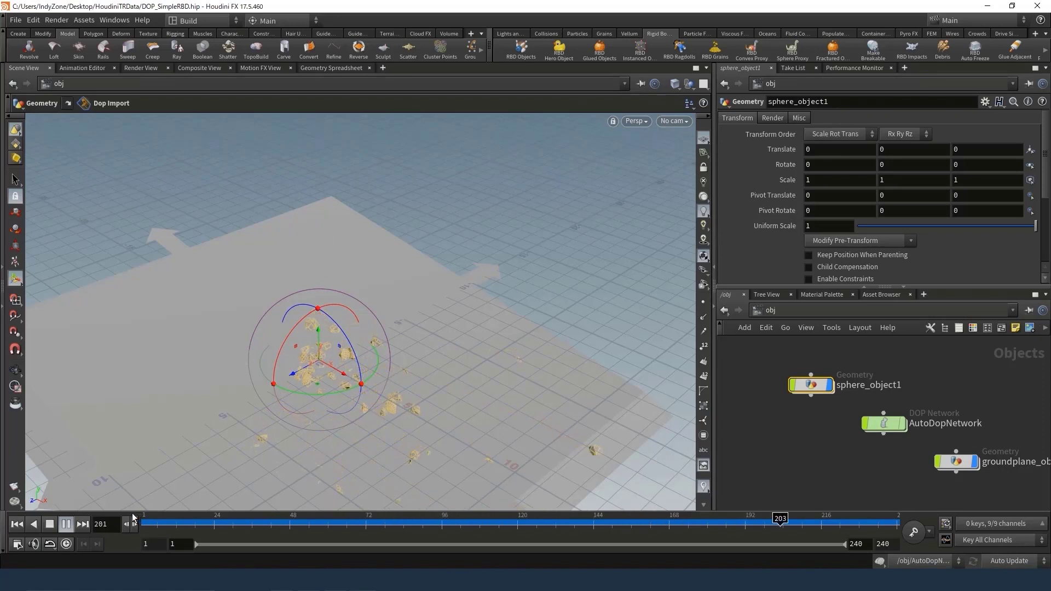
click(49, 524)
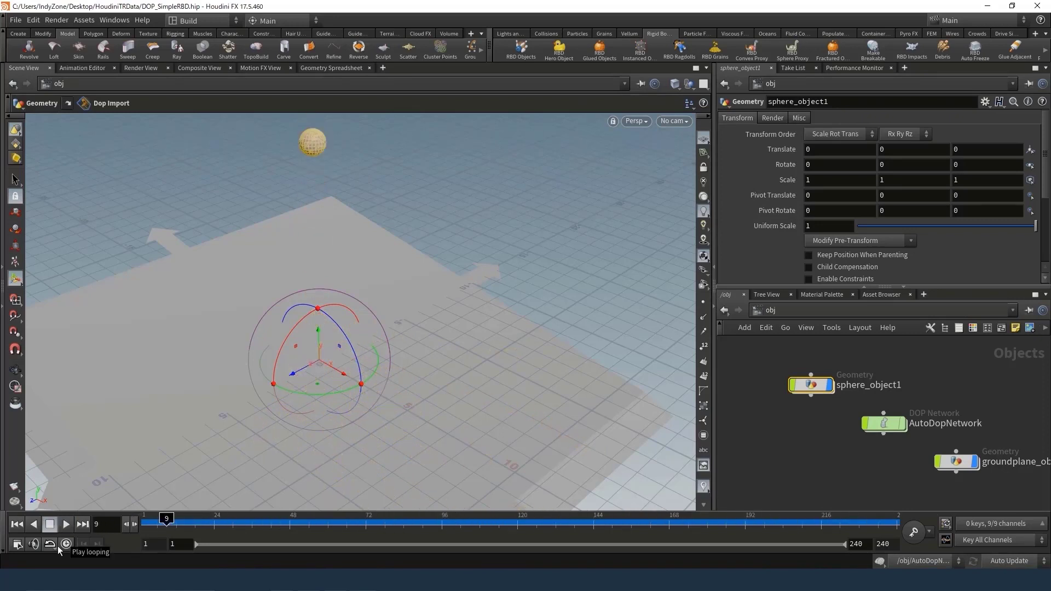
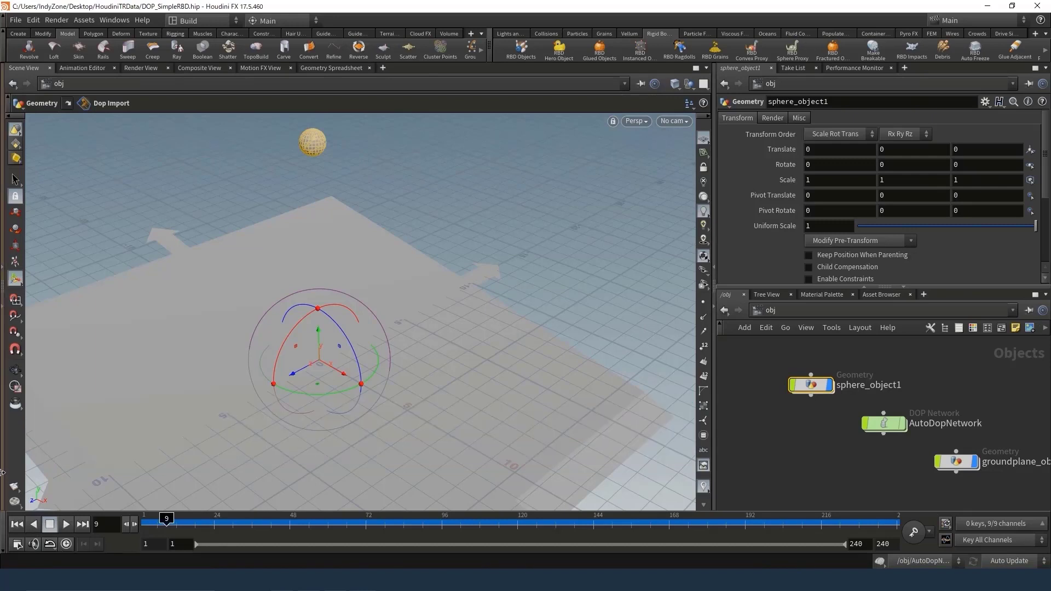
Save DOP_SimpleRBD with Save and New, leaving an empty untitled scene
click(16, 20)
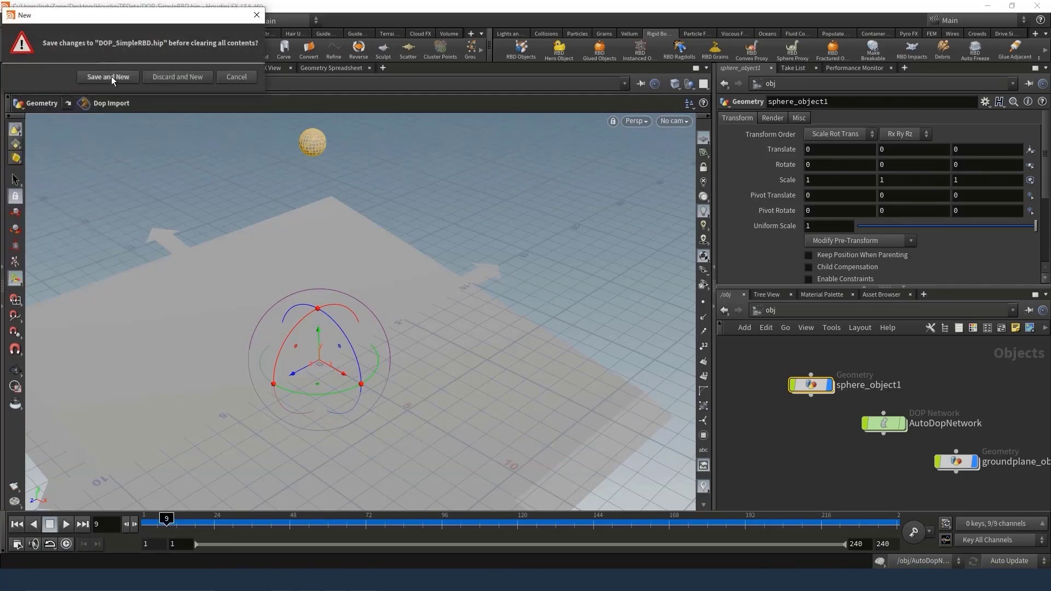
click(171, 77)
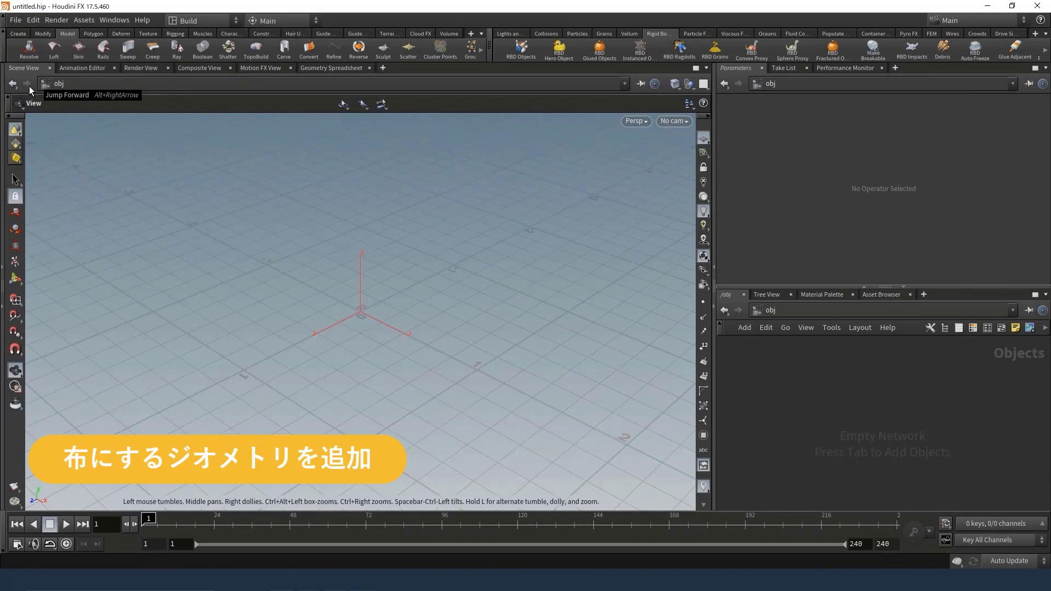
click(18, 34)
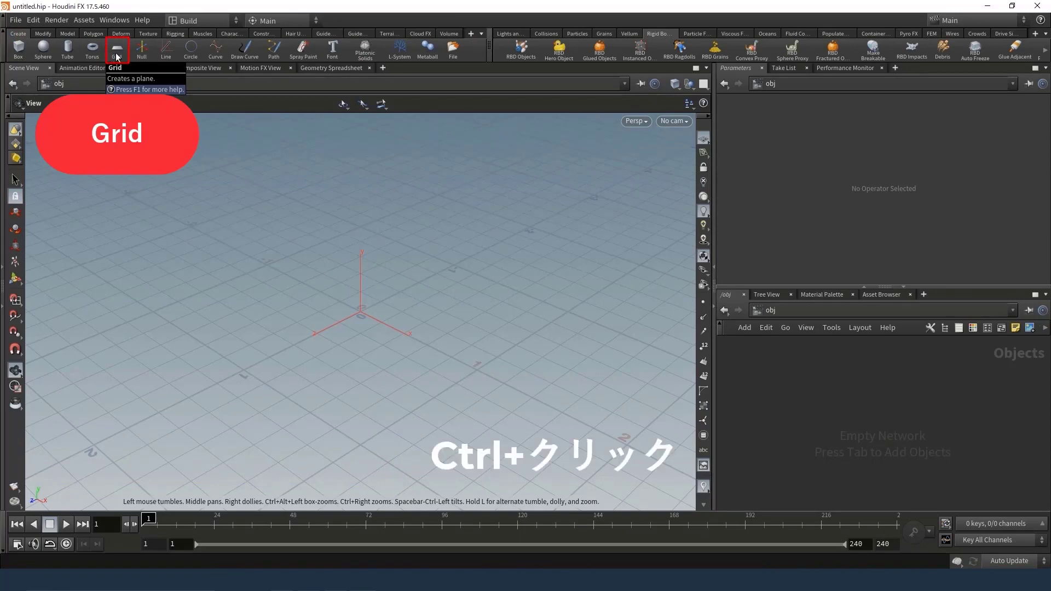
Add a grid object and set its size to 5 by 5
ctrl+click(107, 56)
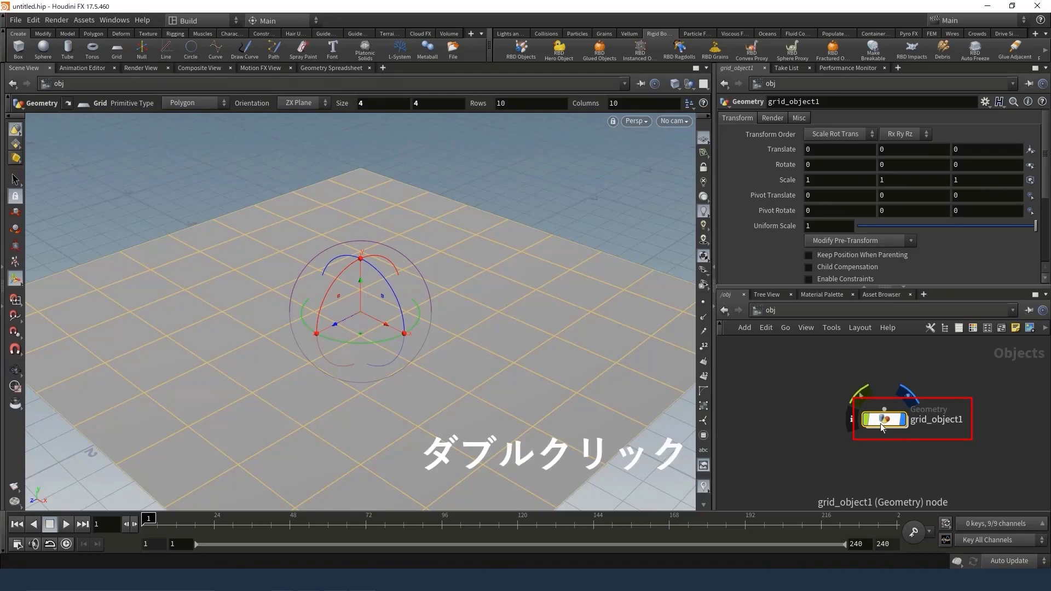
double_click(877, 422)
double_click(805, 164)
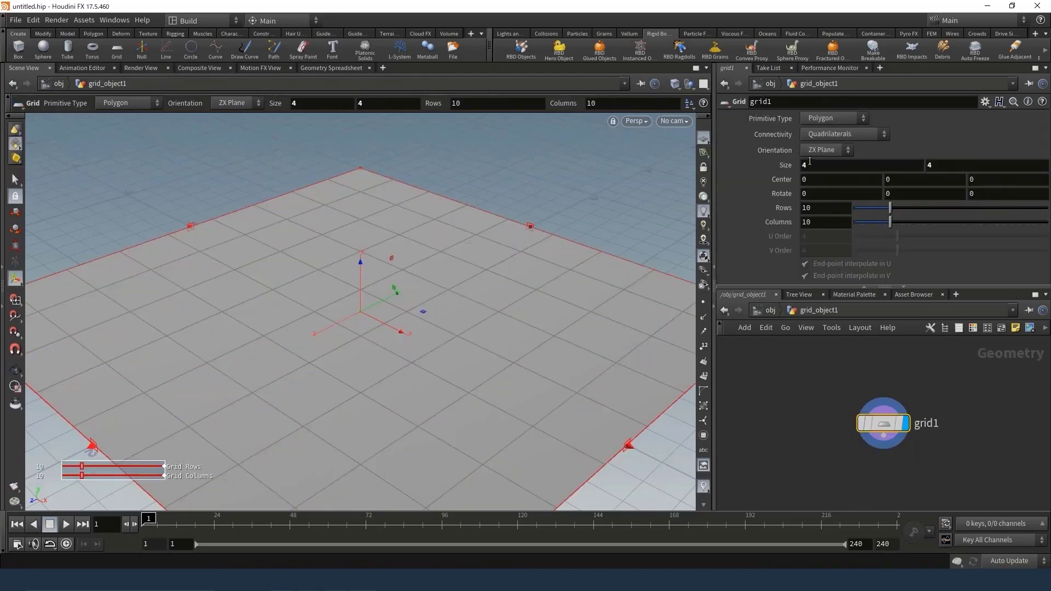
text(5)
key(Tab)
text(5)
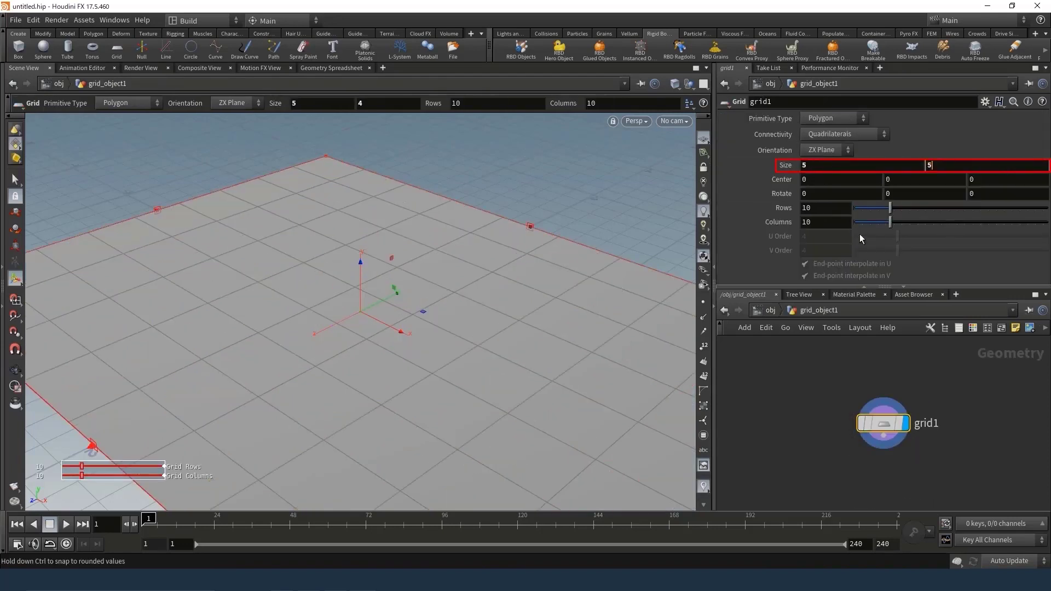
key(Tab)
Raise the grid to Center Y 5 with 50 rows and 50 columns, then frame it
key(Tab)
text(5)
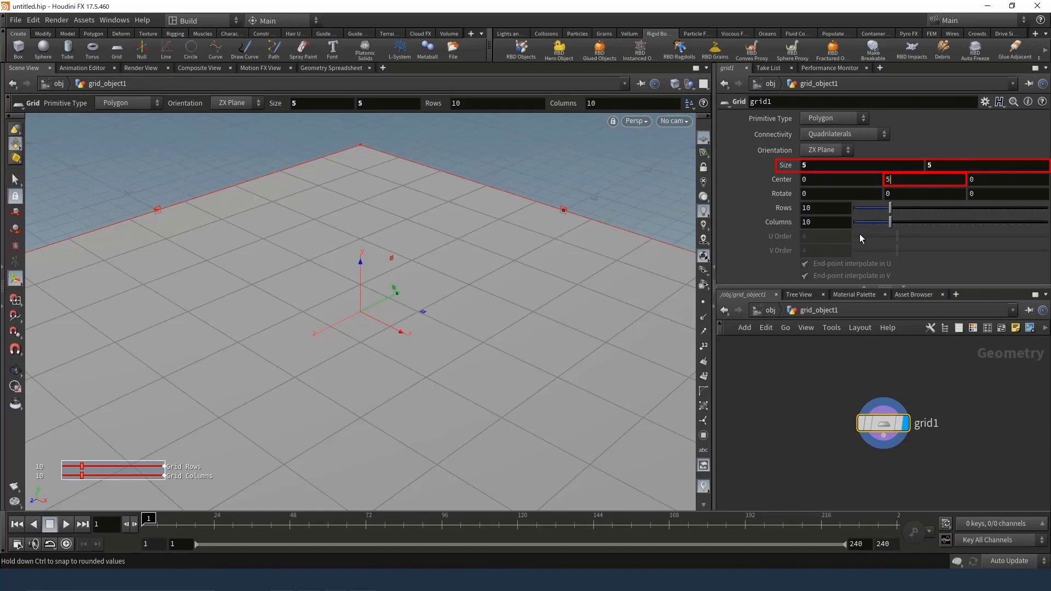
key(Tab)
key(Tab)
key(Tab)
key(Tab)
key(Tab)
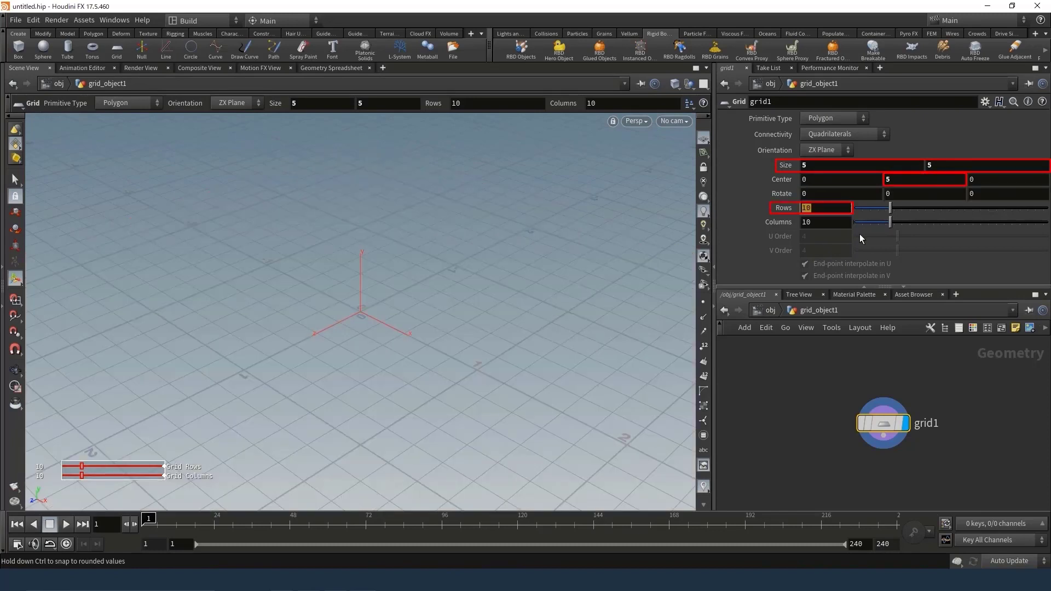
text(50)
key(Tab)
text(5)
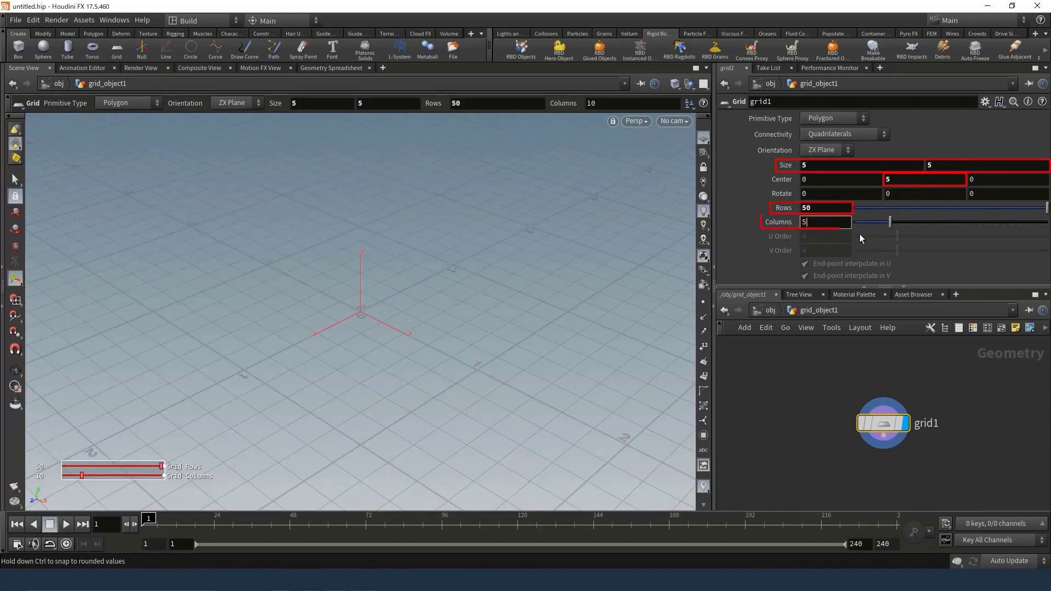
text(0)
key(Return)
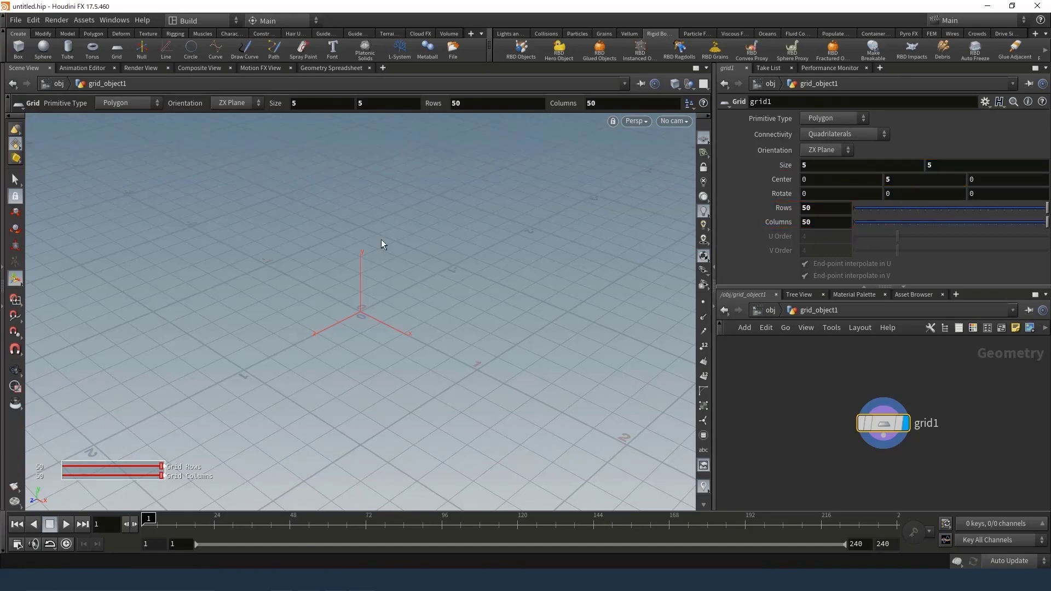
key(Escape)
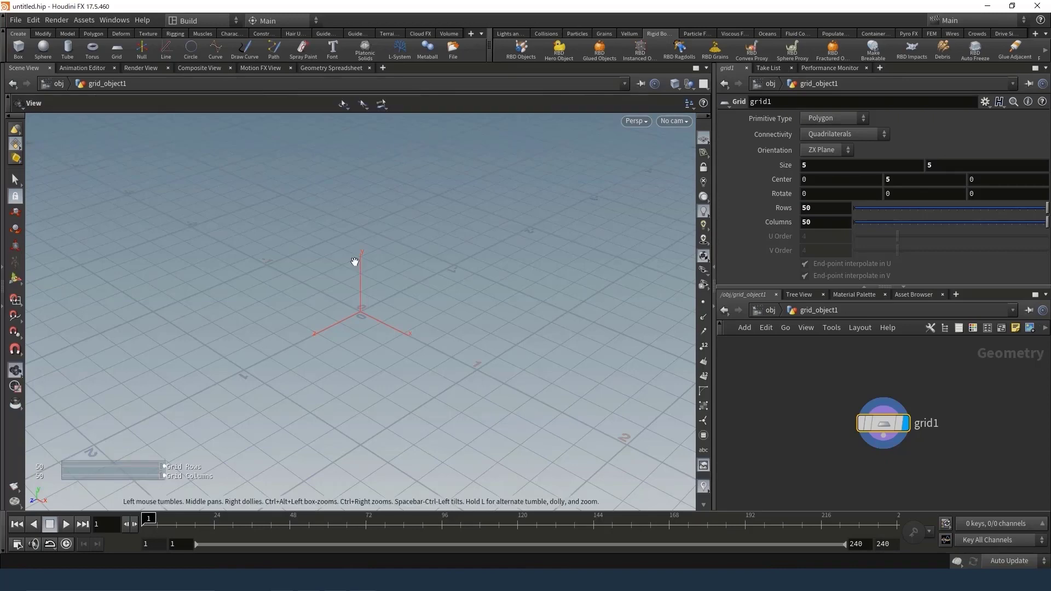
key(space+f)
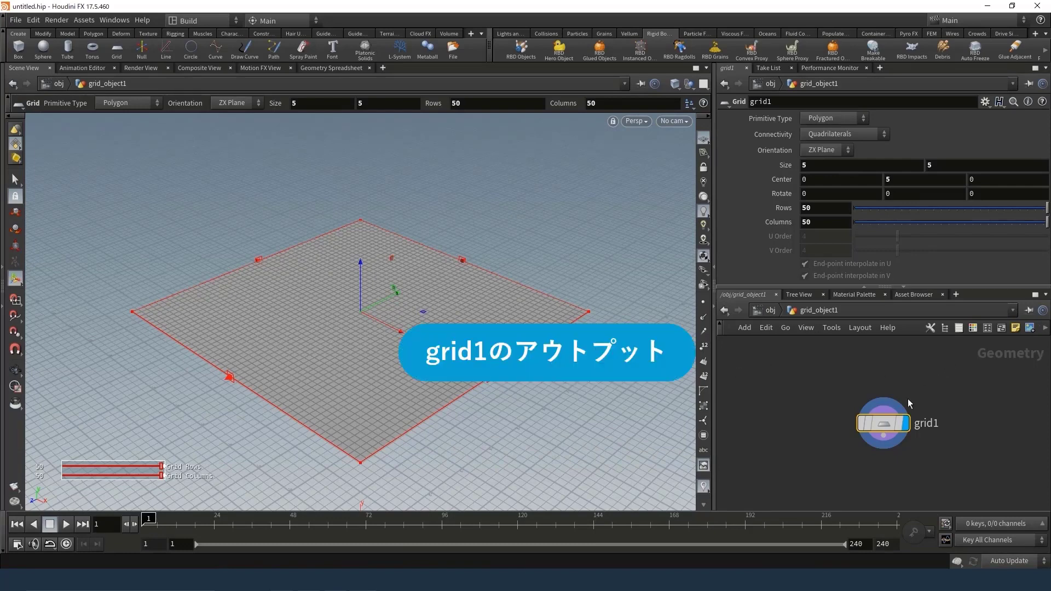
Append a Vellum Configure Cloth node (vellumcloth1) below grid1, then search the Vellum nodes
right_click(885, 437)
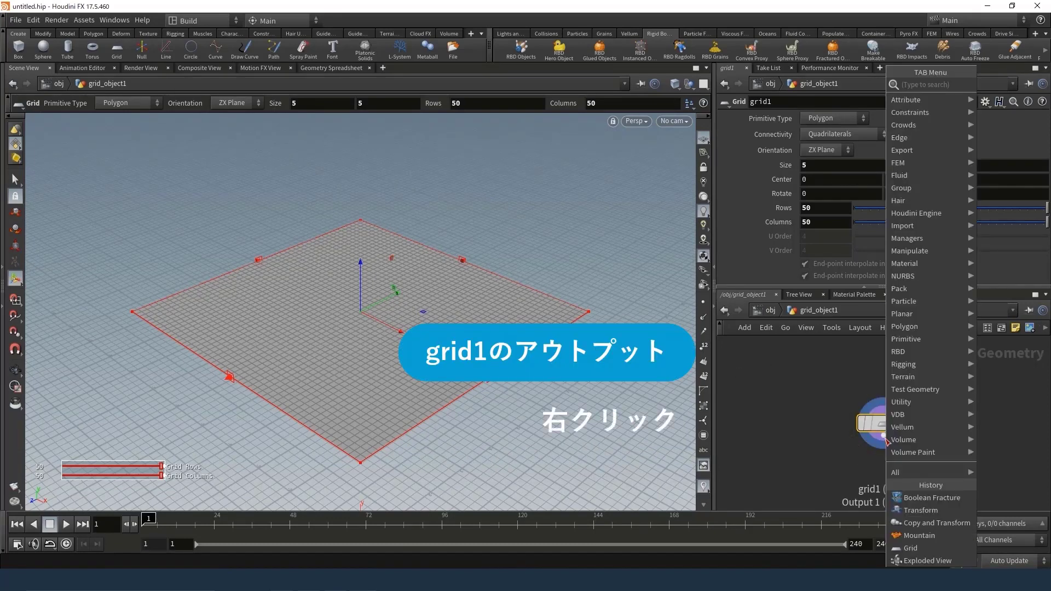
text(vc)
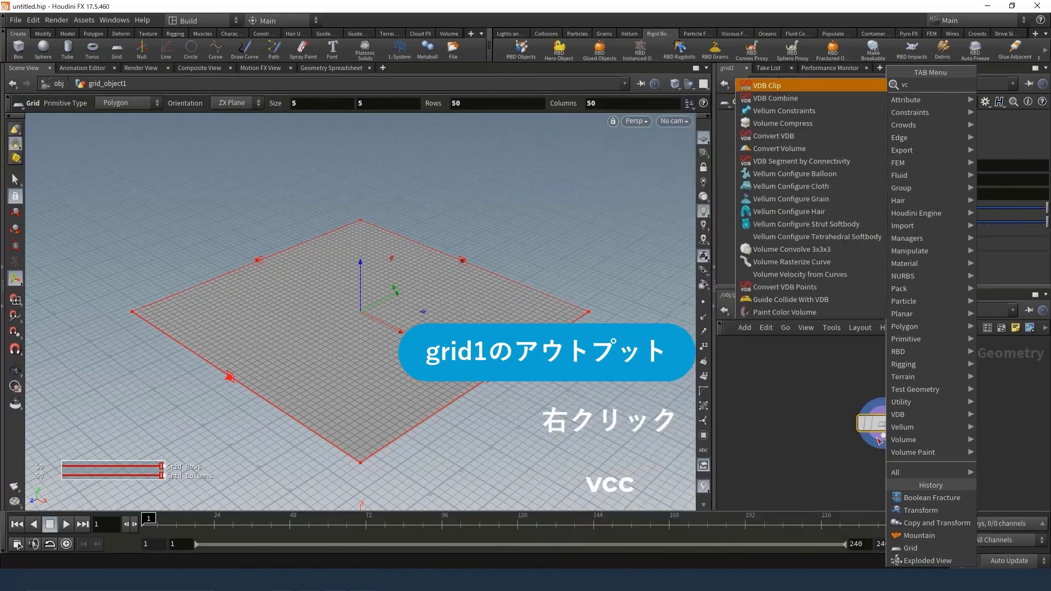
text(c)
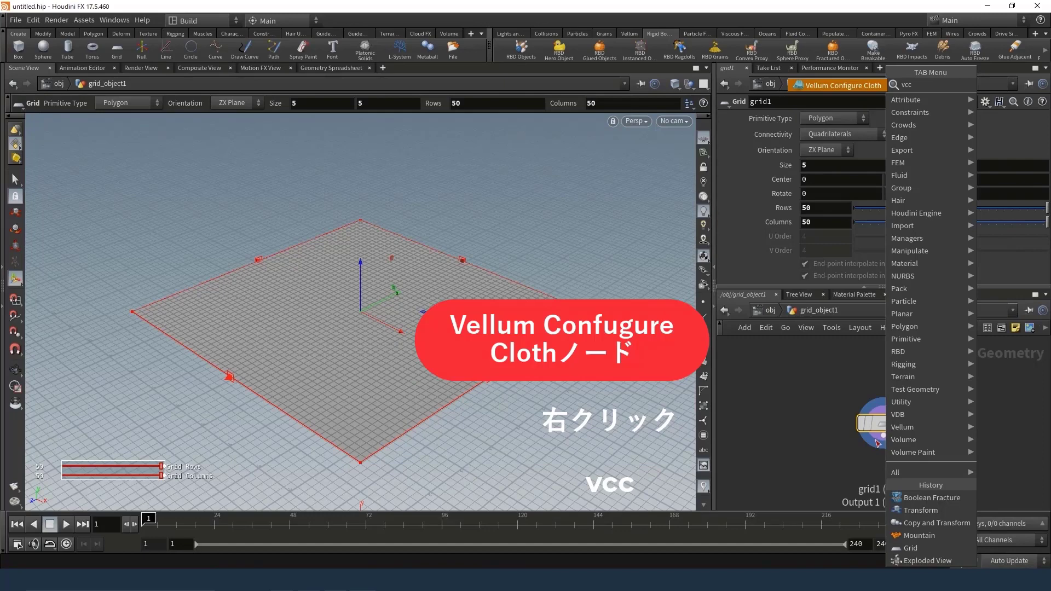
click(843, 86)
click(907, 484)
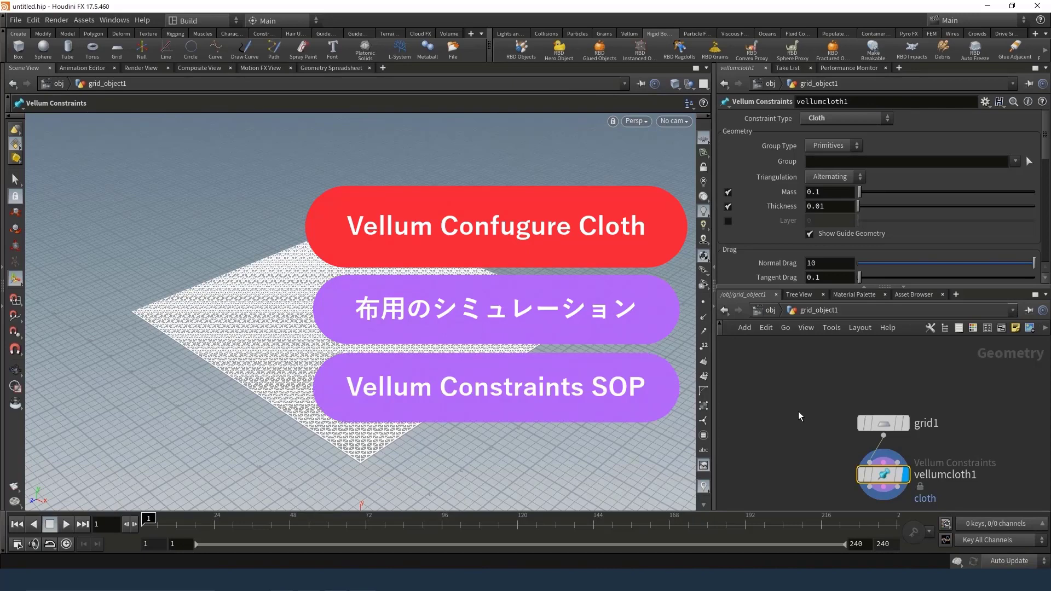
key(Tab)
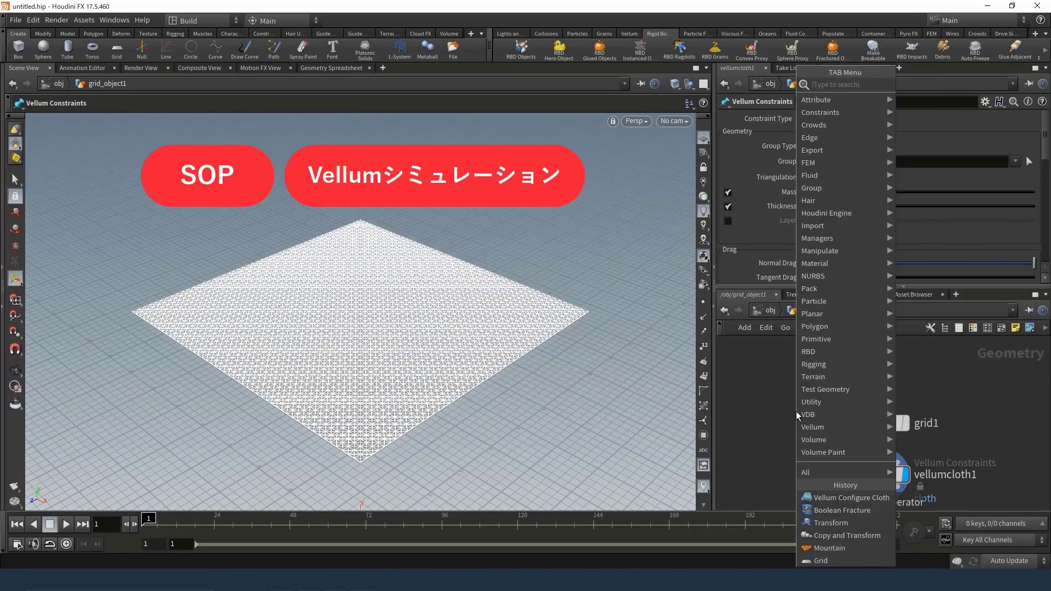
text(vellu)
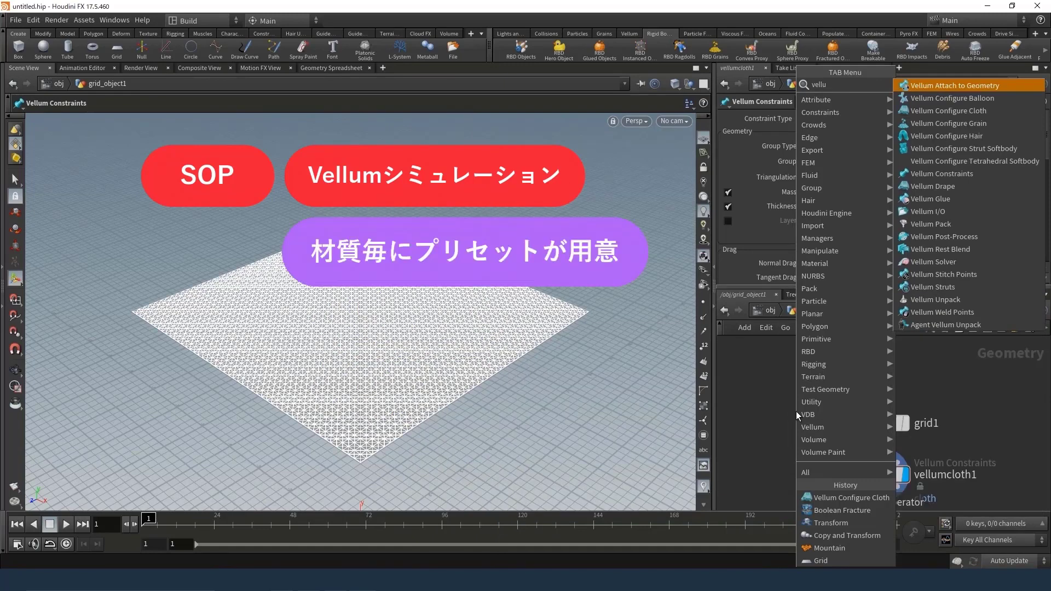
text(conf)
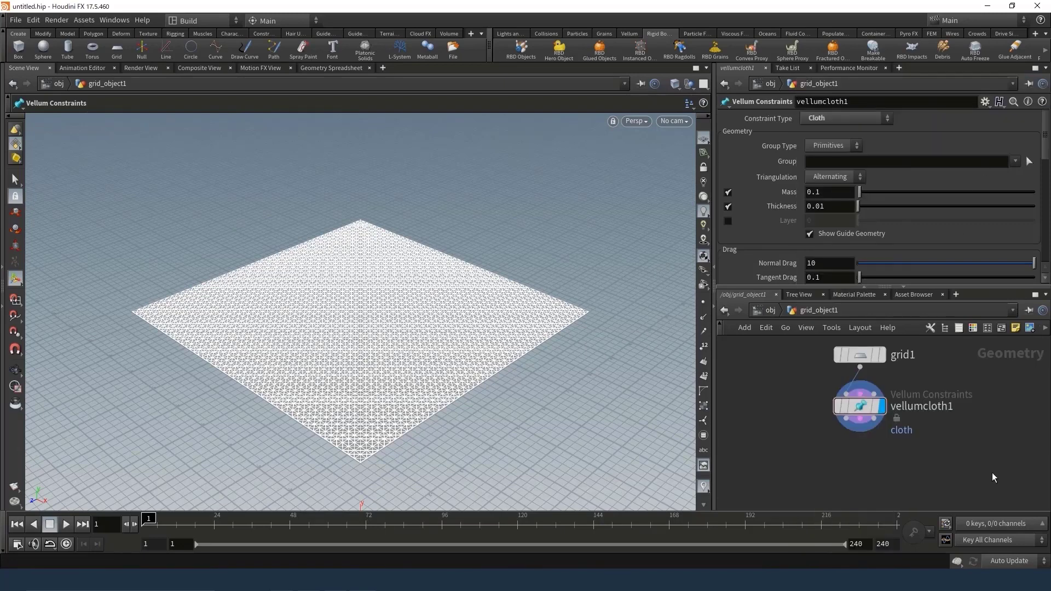
Add a Test Geometry: Shader Ball at uniform scale 4 and wire it into vellumcloth1's third input
middle_drag(1007, 419, 946, 433)
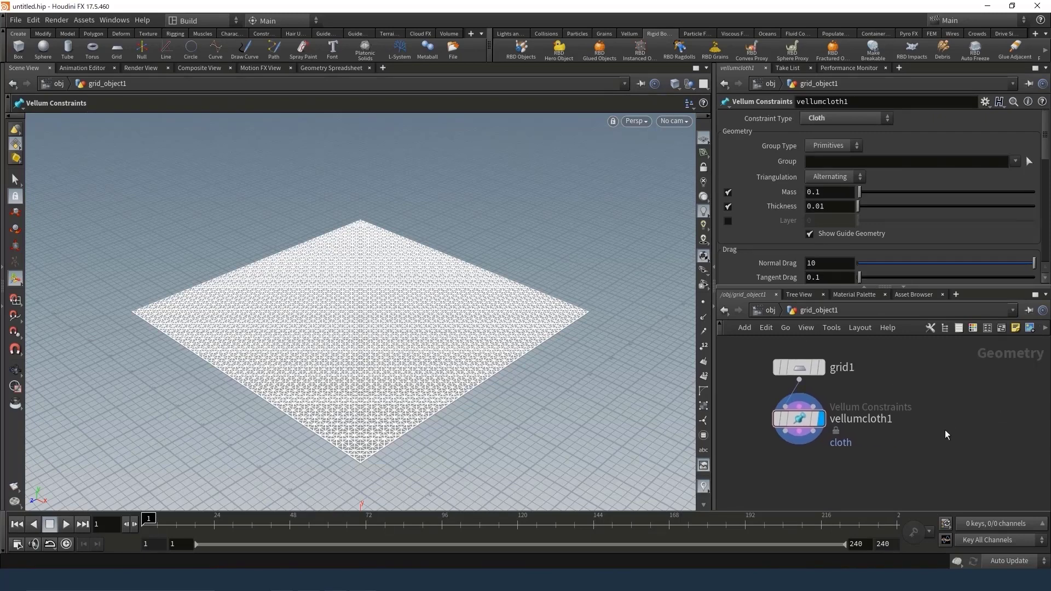
key(Tab)
text(t)
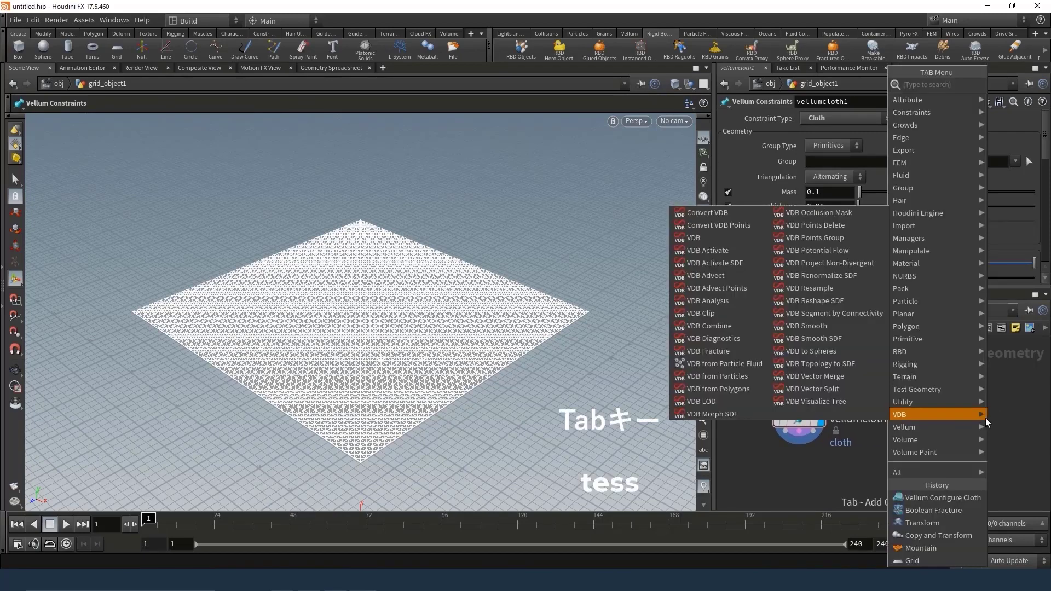
text(ess)
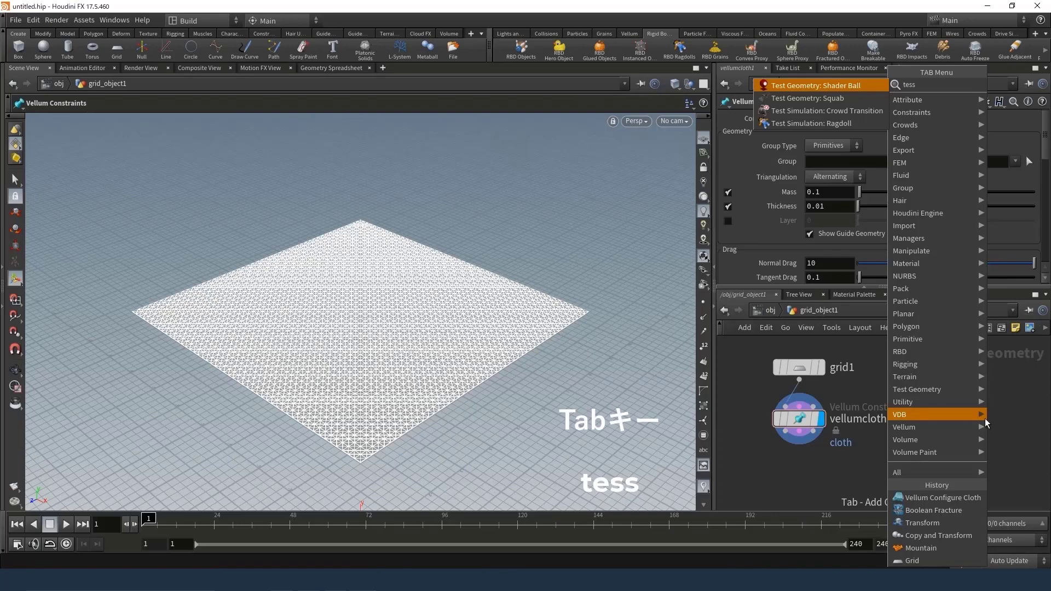
click(839, 89)
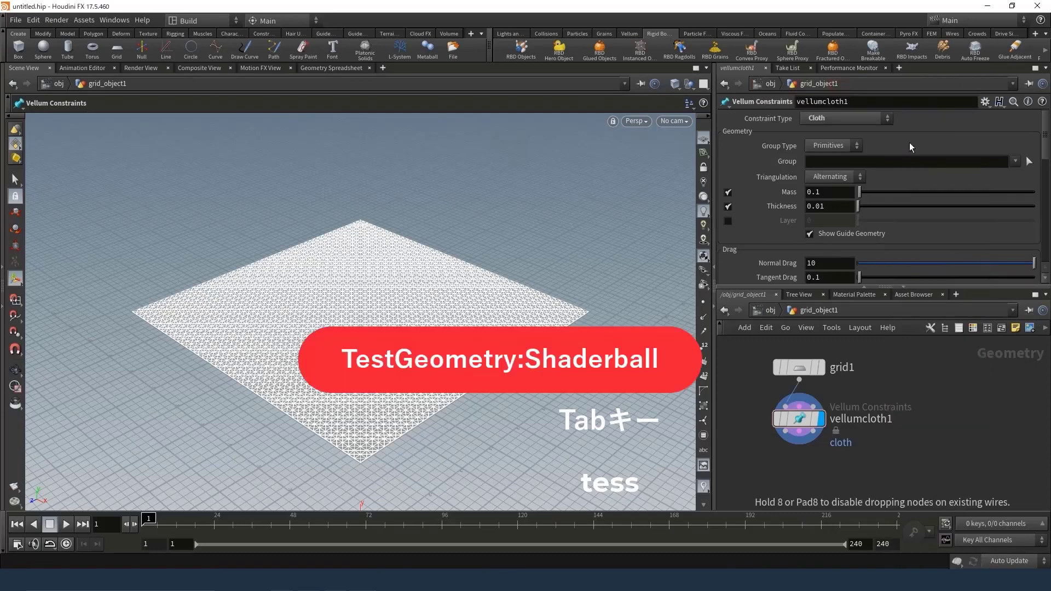
click(943, 385)
double_click(825, 198)
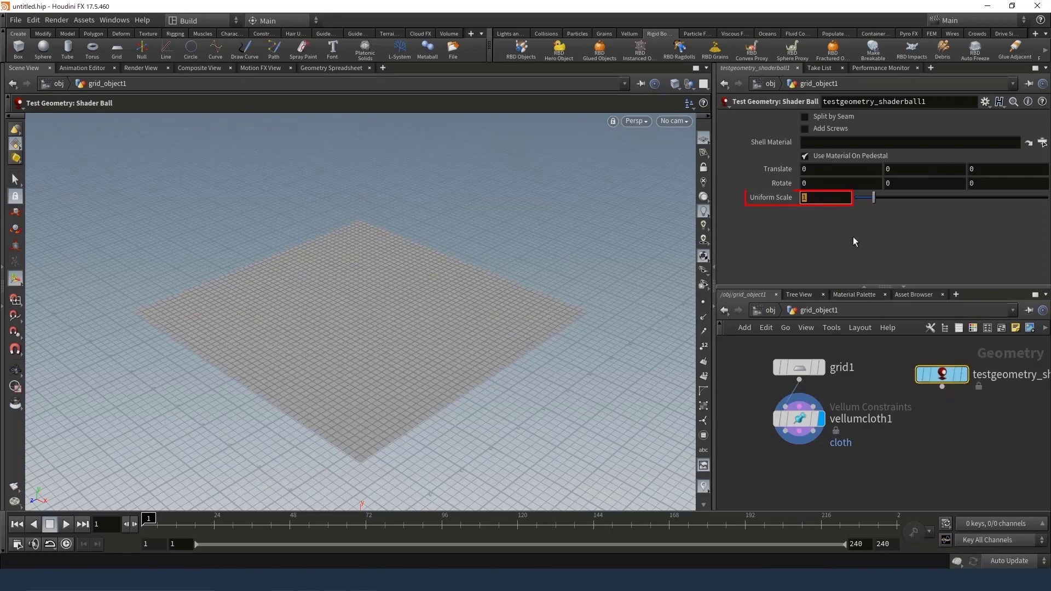
text(4)
key(Return)
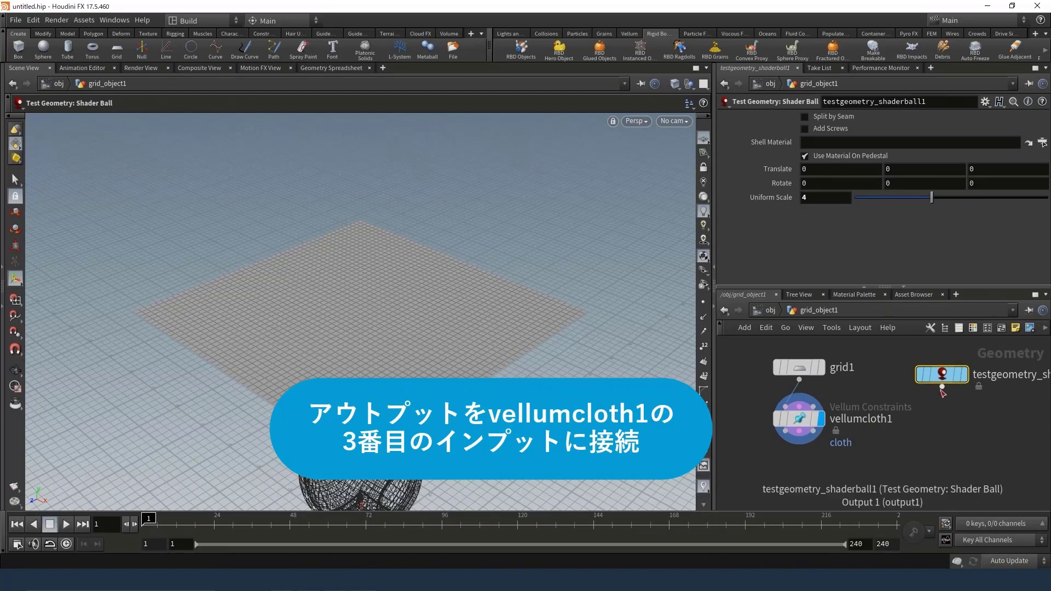
click(942, 391)
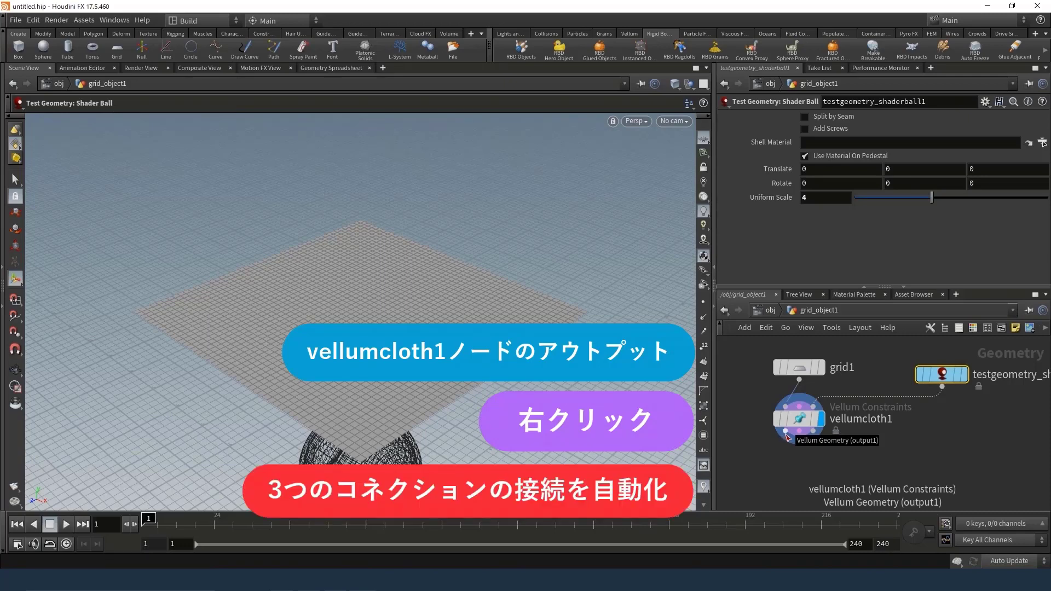
Add and display a Vellum Solver below vellumcloth1, then play the cloth simulation
right_click(786, 436)
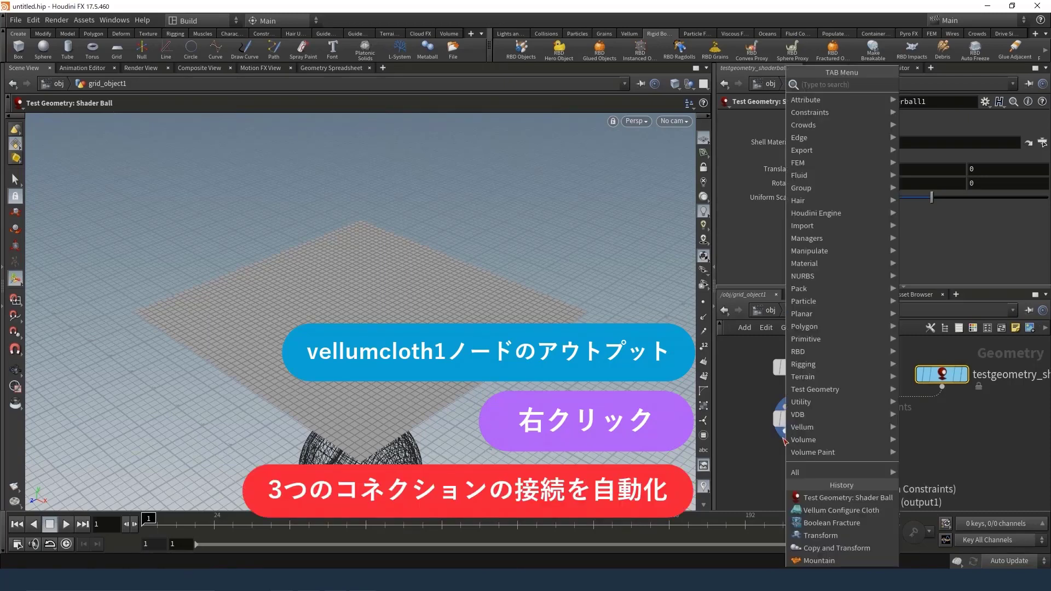
text(vso)
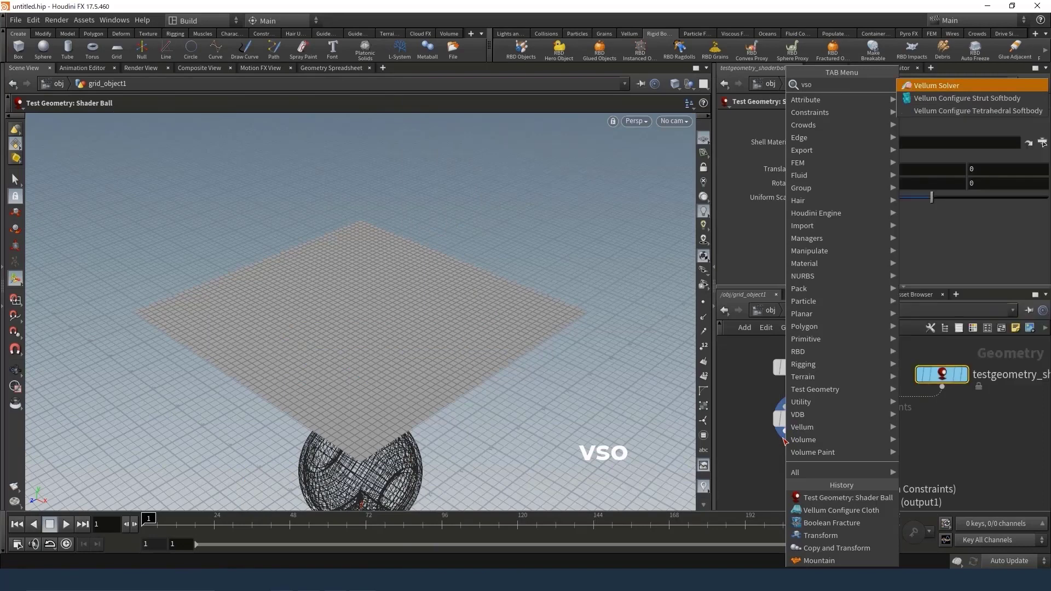
key(Return)
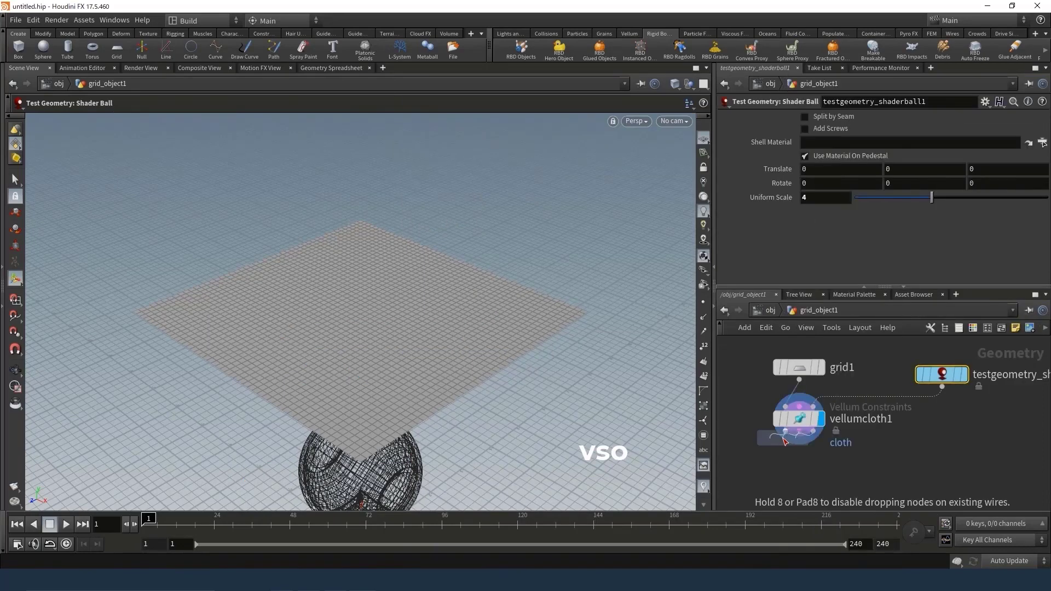
click(809, 444)
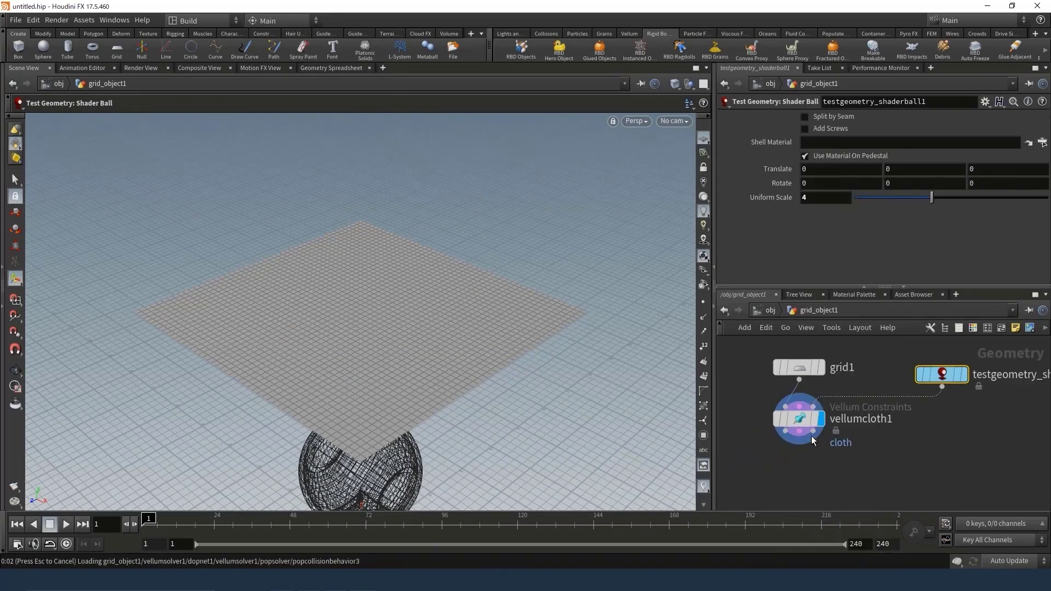
click(824, 470)
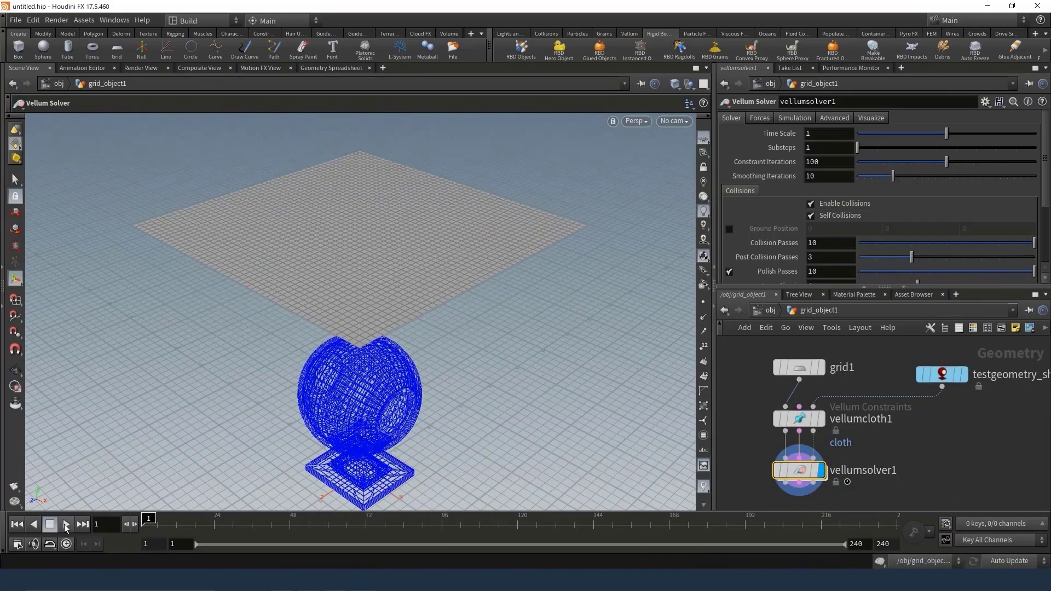
click(64, 524)
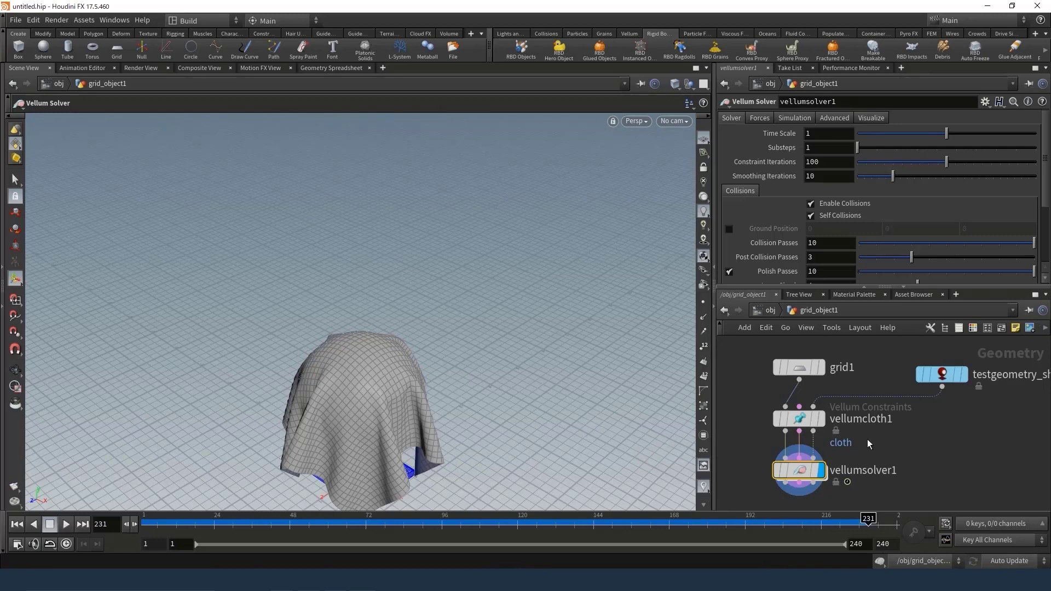
Add null1 fed by the solver's constraint output and display it
key(Tab)
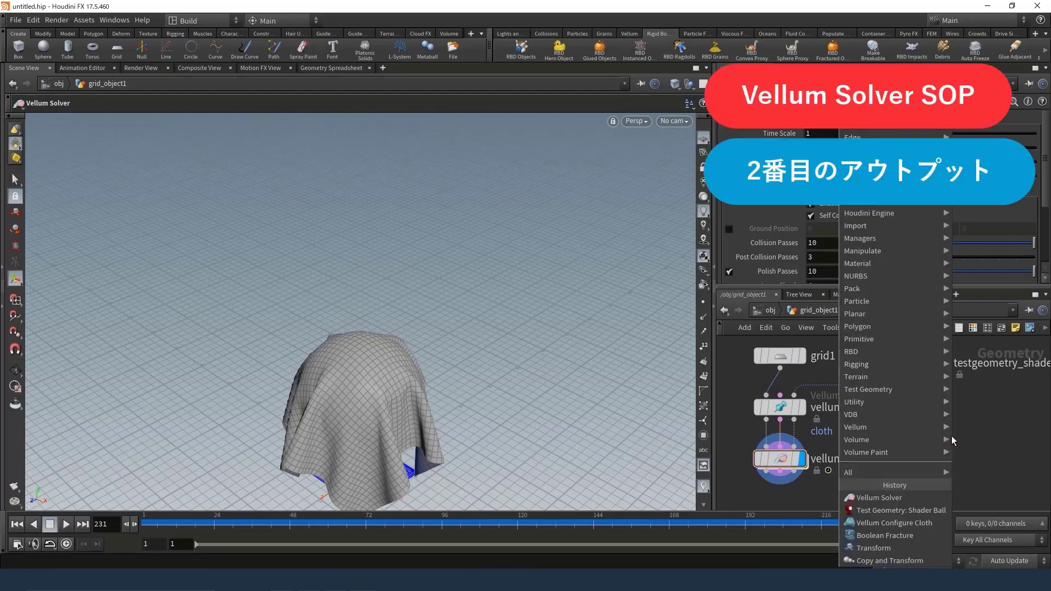
text(null)
key(Return)
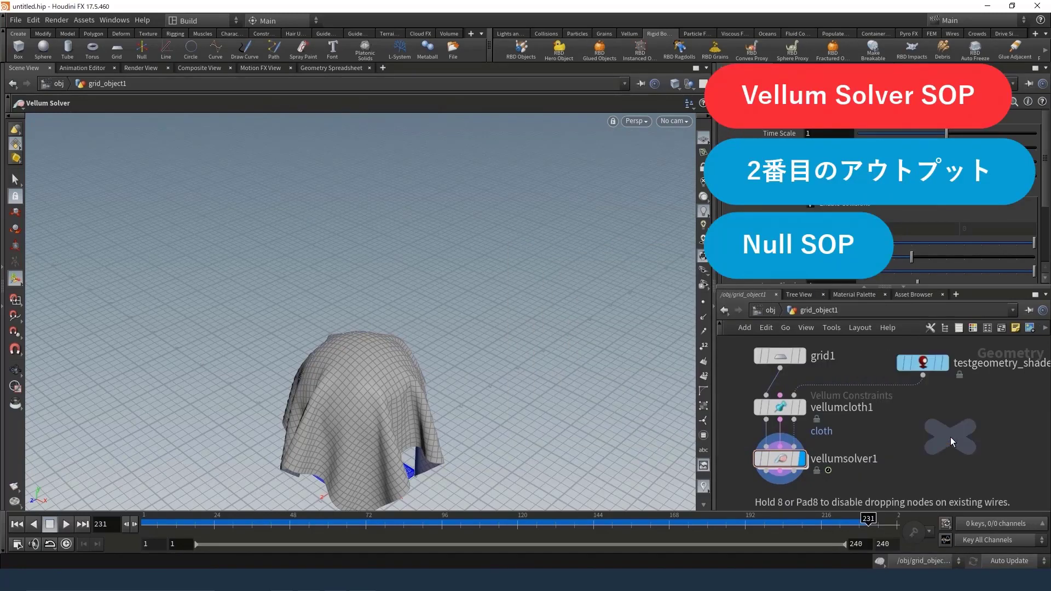
click(940, 438)
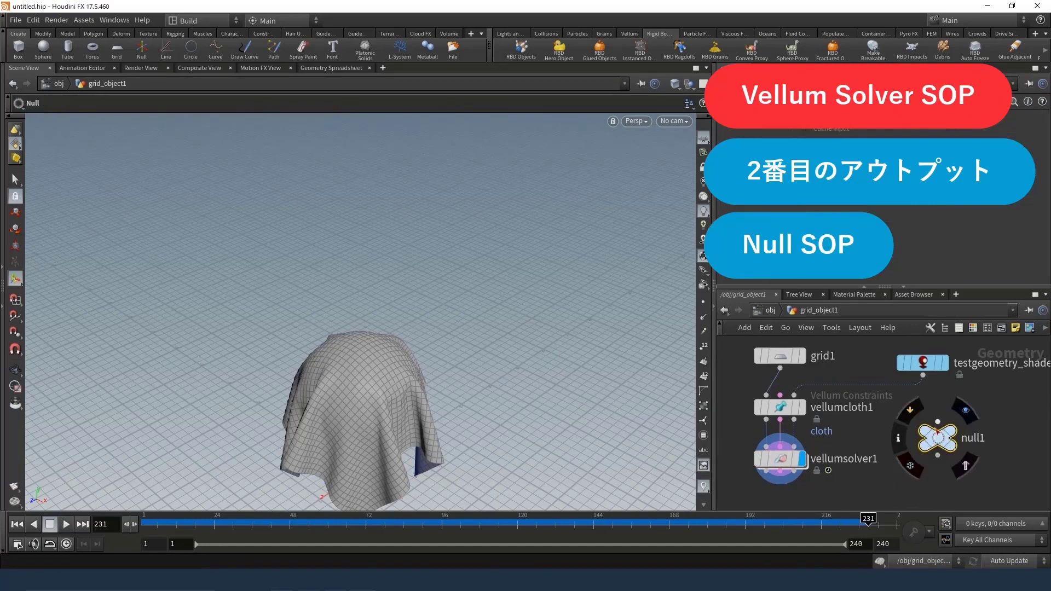
click(779, 421)
click(955, 438)
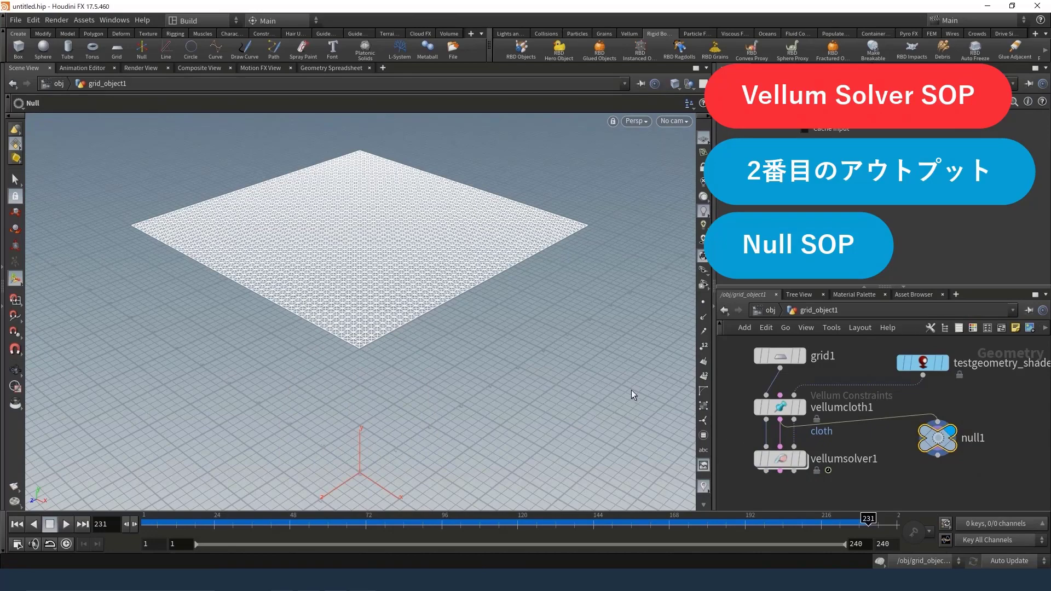
drag(606, 397, 462, 413)
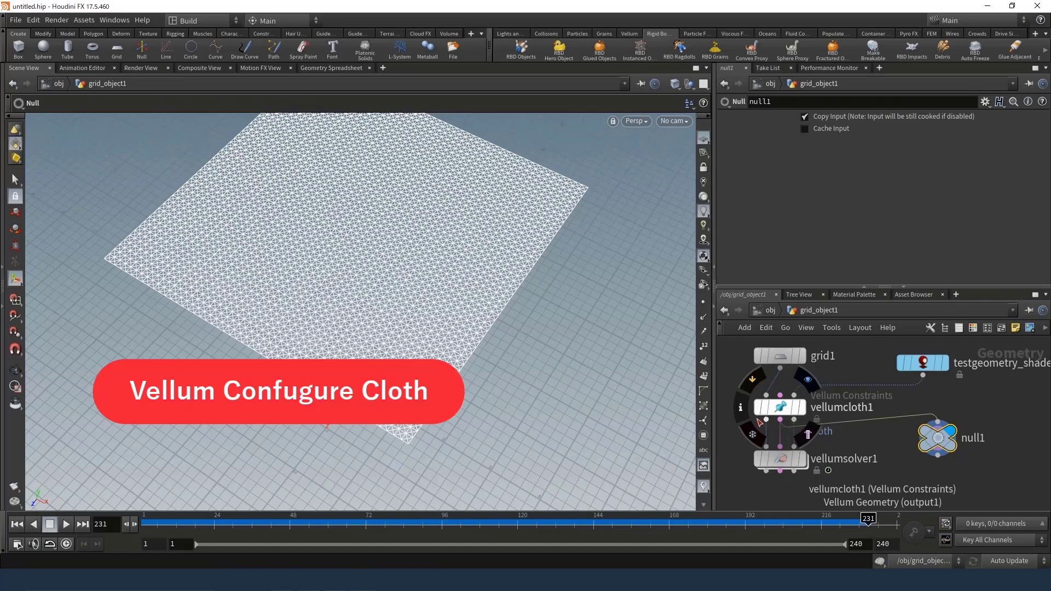
Set vellumcloth1's triangulation to Alternating
click(780, 408)
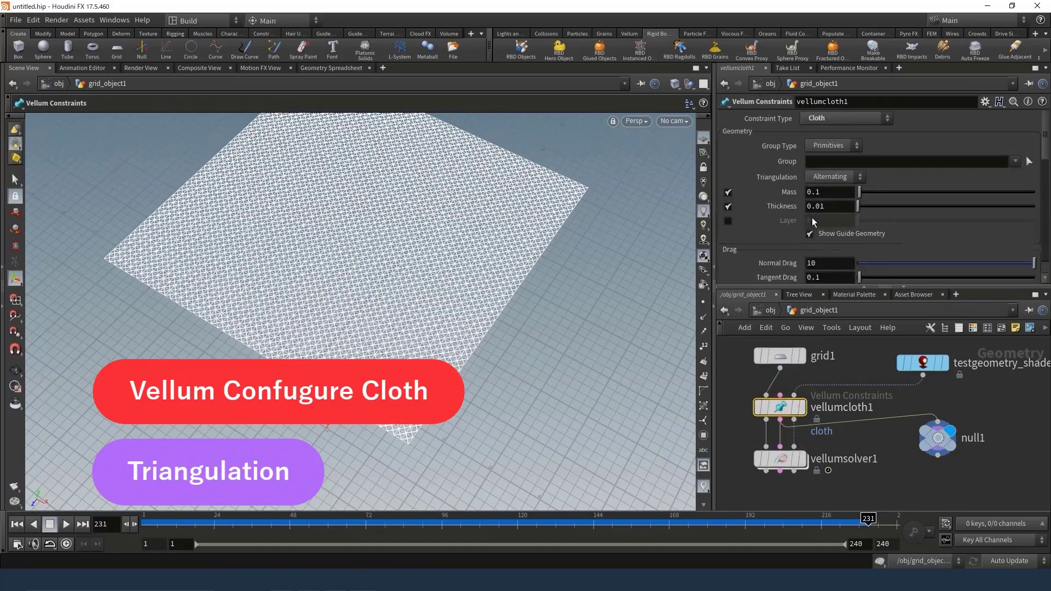
click(820, 178)
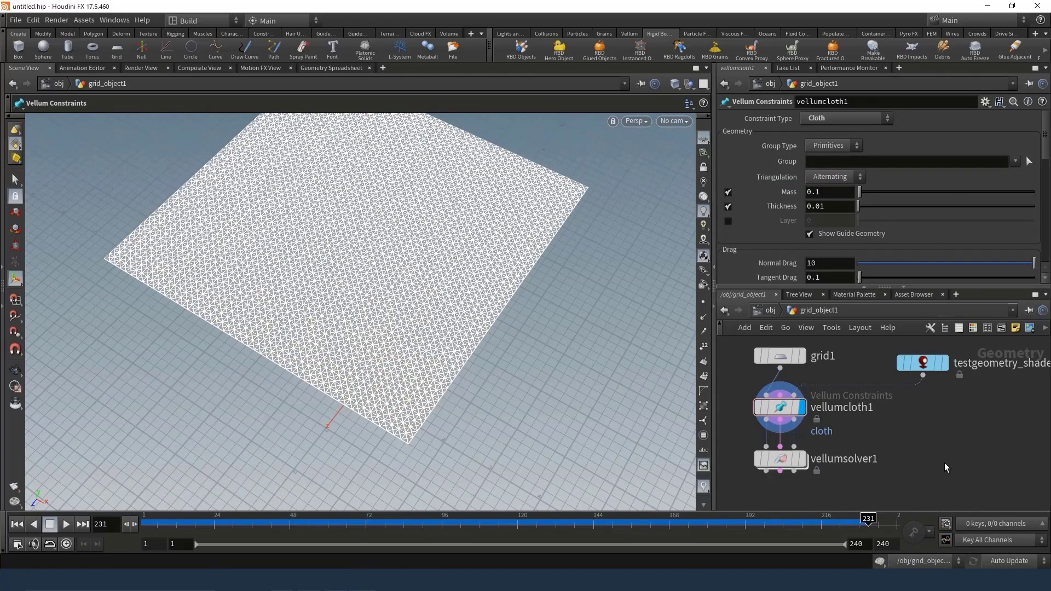
mouse_move(905, 463)
middle_down()
mouse_move(915, 432)
mouse_move(938, 420)
middle_up()
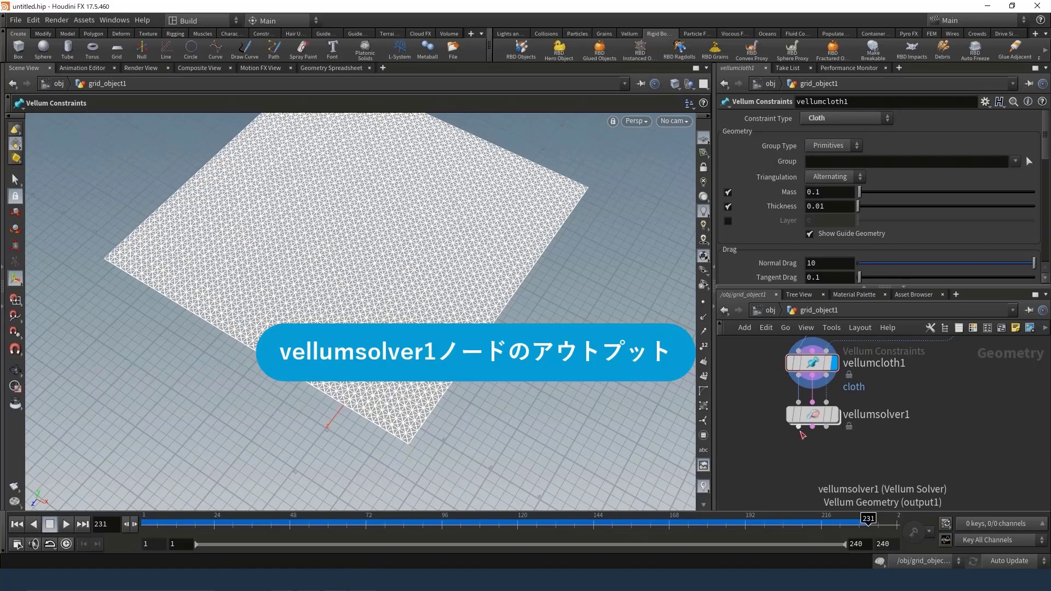
Add a Vellum Post-Process node aligned under vellumsolver1
right_click(801, 432)
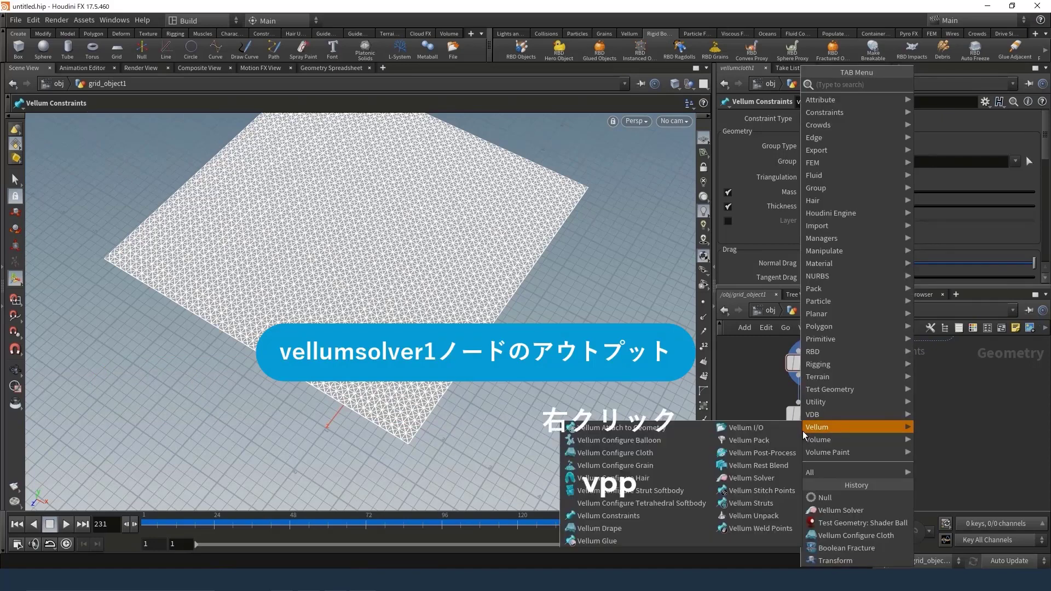
text(vpp)
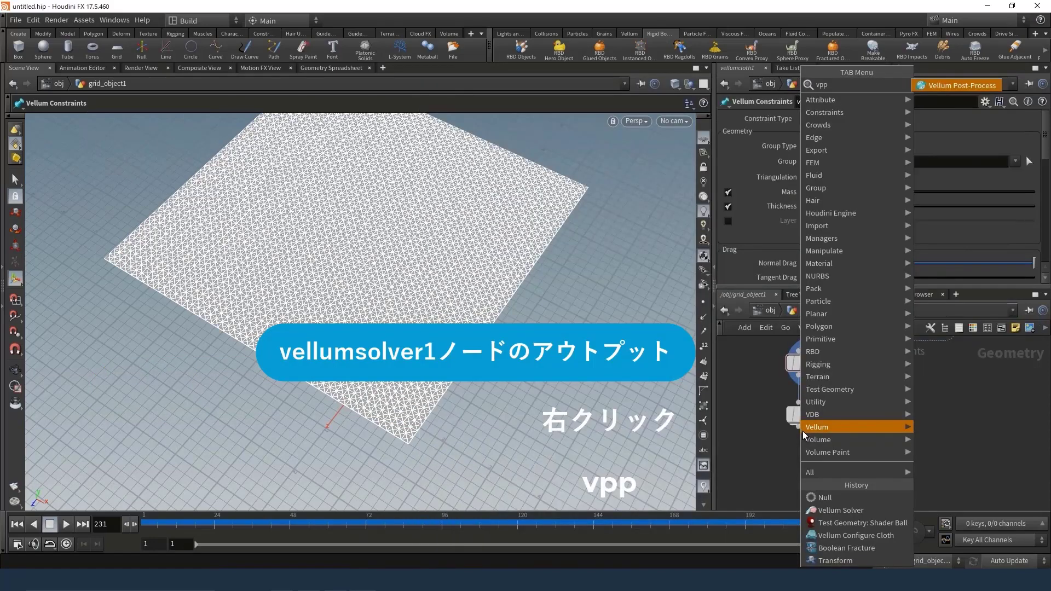
key(Return)
click(805, 468)
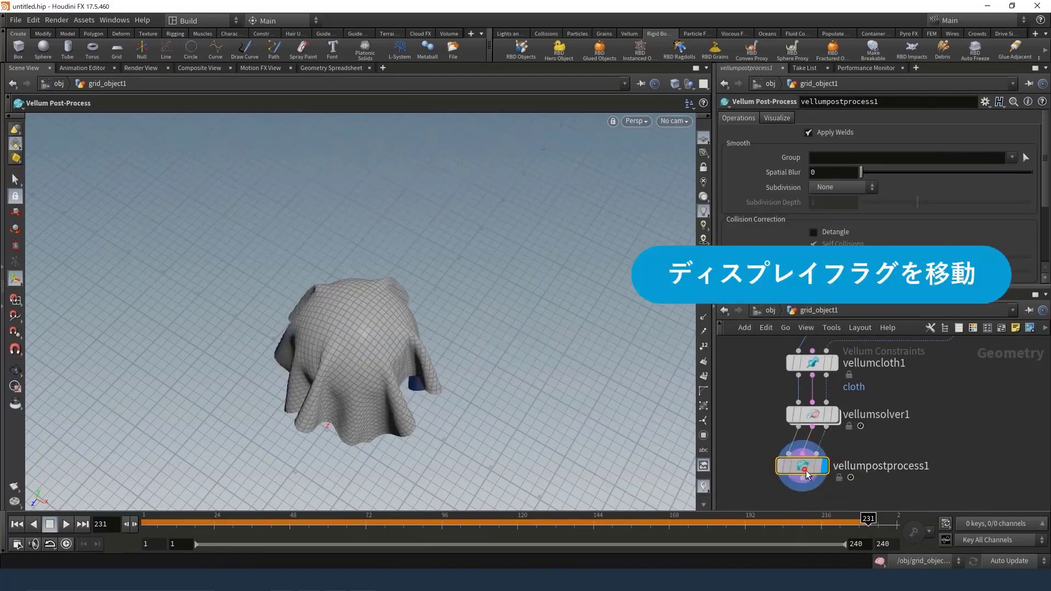
drag(806, 474, 816, 464)
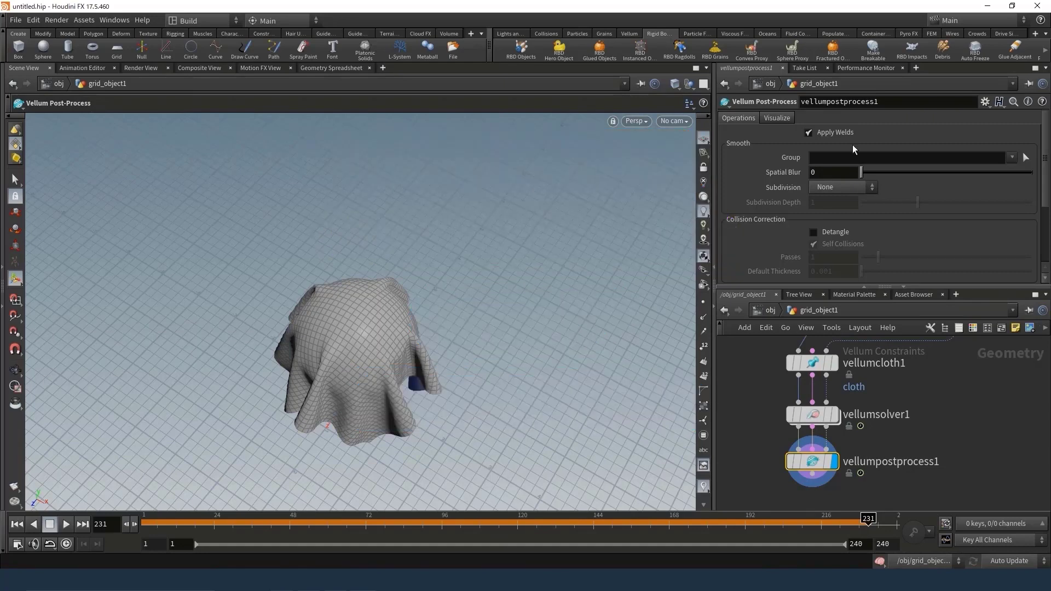
Set Spatial Blur to 0.3 and Subdivision to Catmull-Clark
click(822, 179)
text(0.)
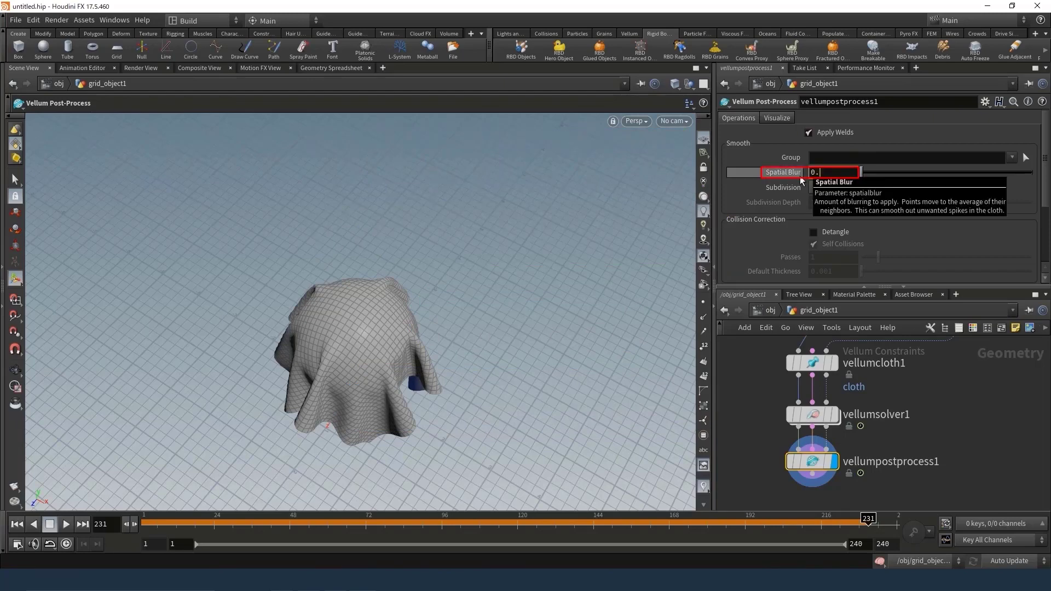
text(3)
key(Return)
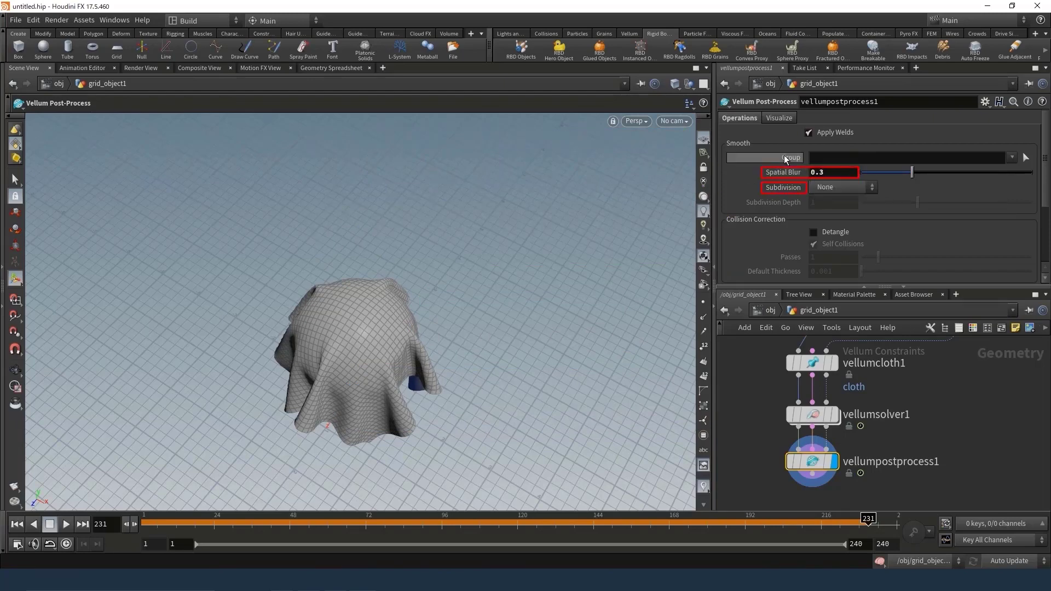
click(829, 187)
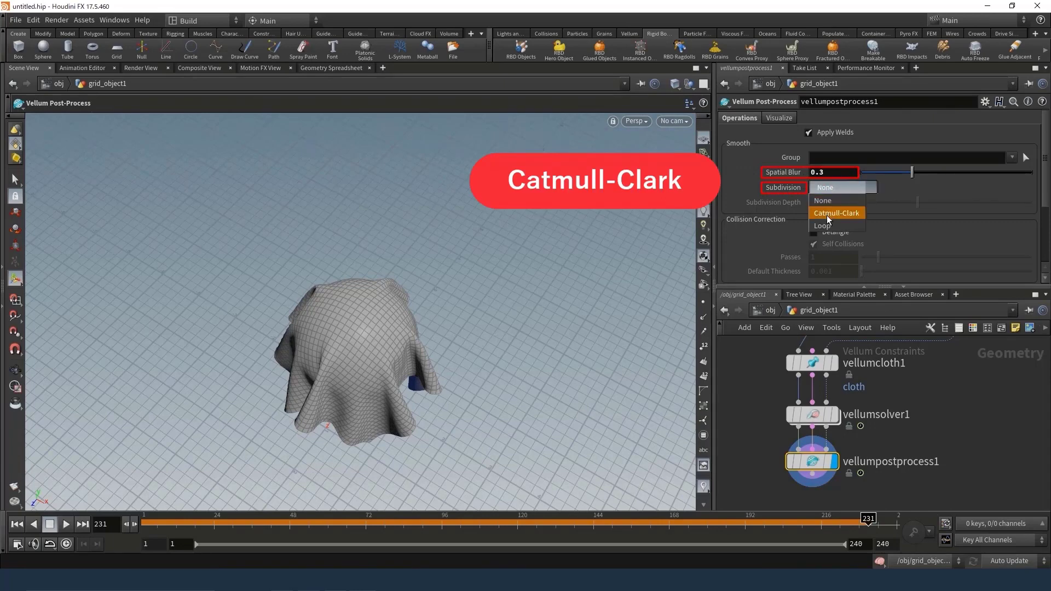
click(827, 213)
Orbit and zoom to inspect the smoothed cloth and review the visualization settings
key(Escape)
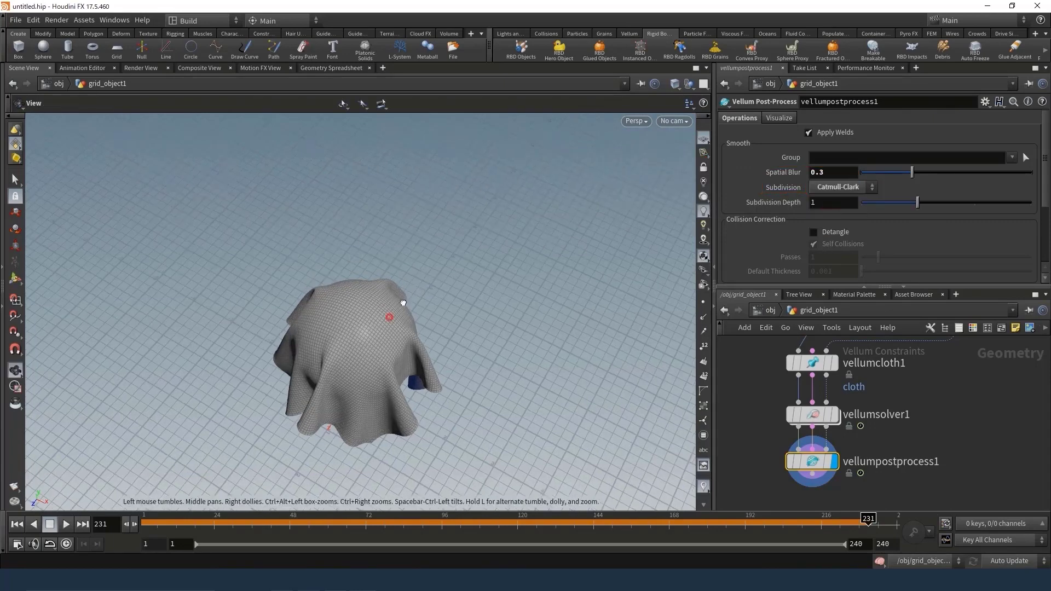
drag(403, 303, 420, 201)
scroll(412, 236, up, 2)
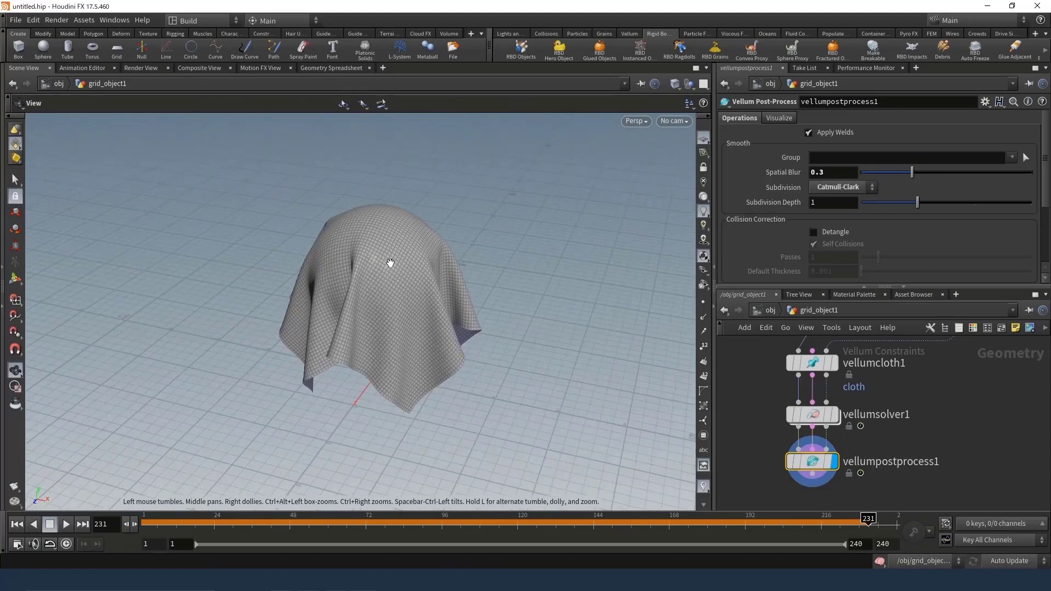
scroll(392, 262, up, 2)
scroll(383, 293, up, 3)
scroll(390, 294, up, 3)
drag(405, 300, 399, 274)
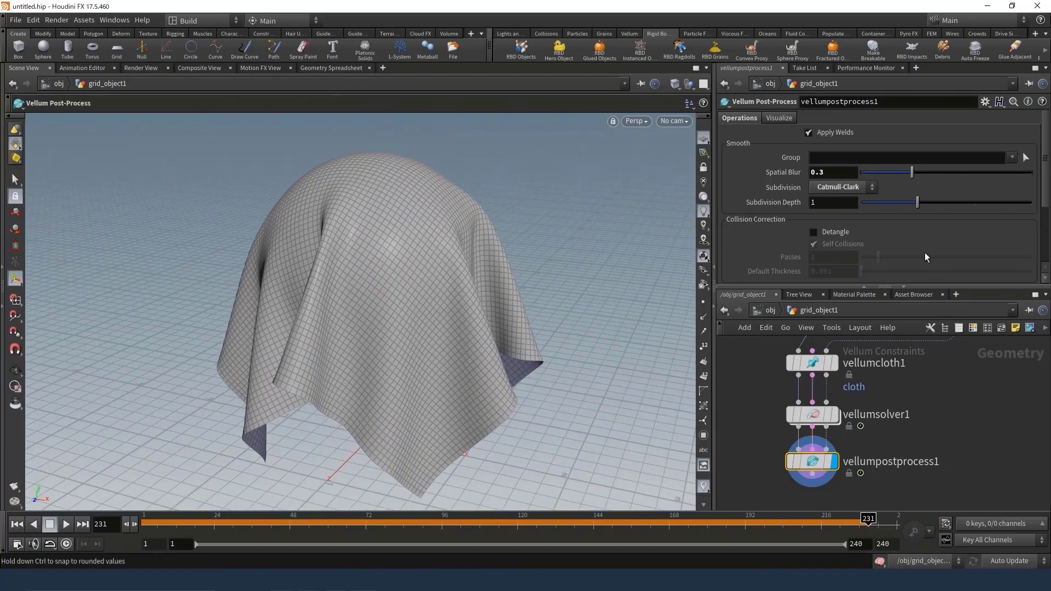
click(773, 119)
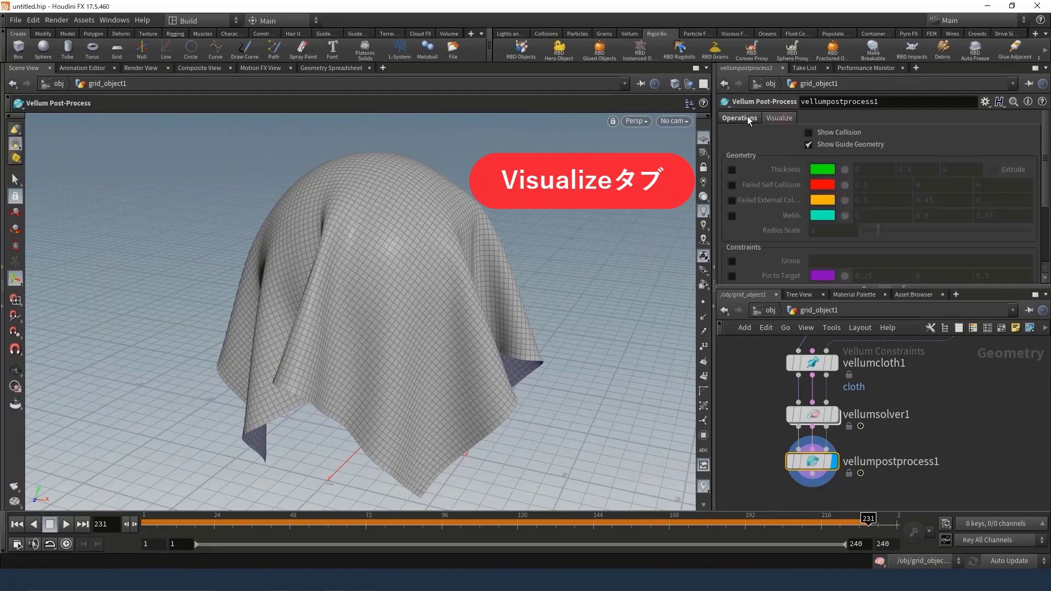
click(747, 117)
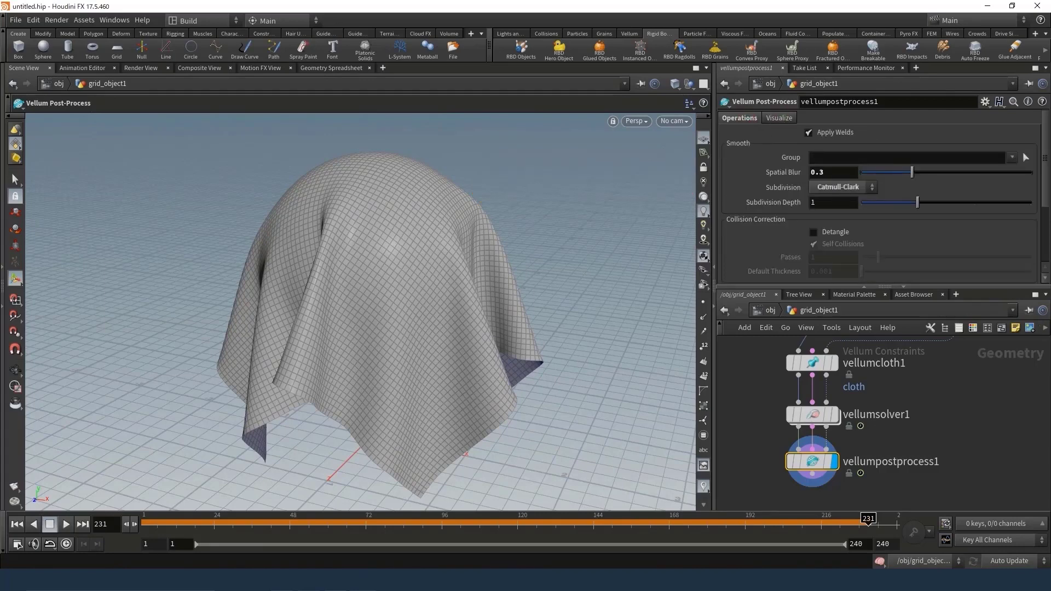
click(968, 397)
Branch a Vellum I/O node off vellumsolver1 caching geometry and constraints over frames 1–240
key(Tab)
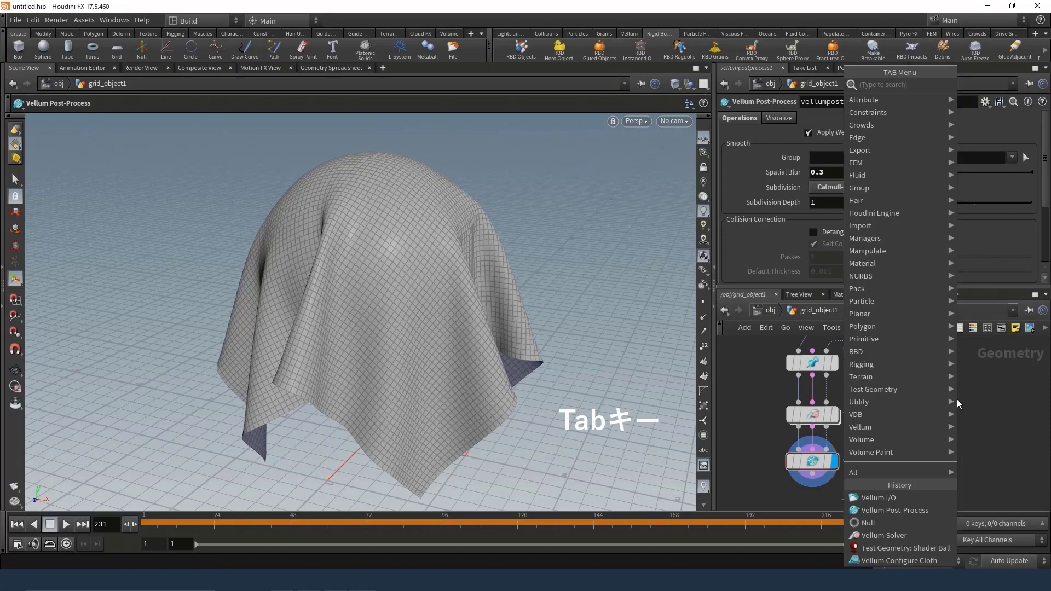
text(vio)
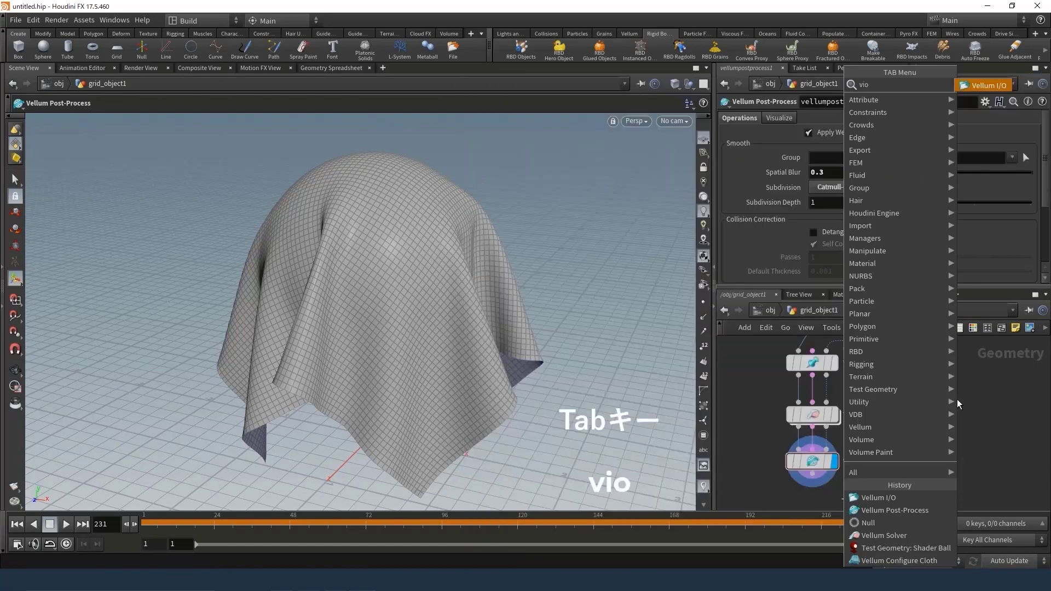
key(Return)
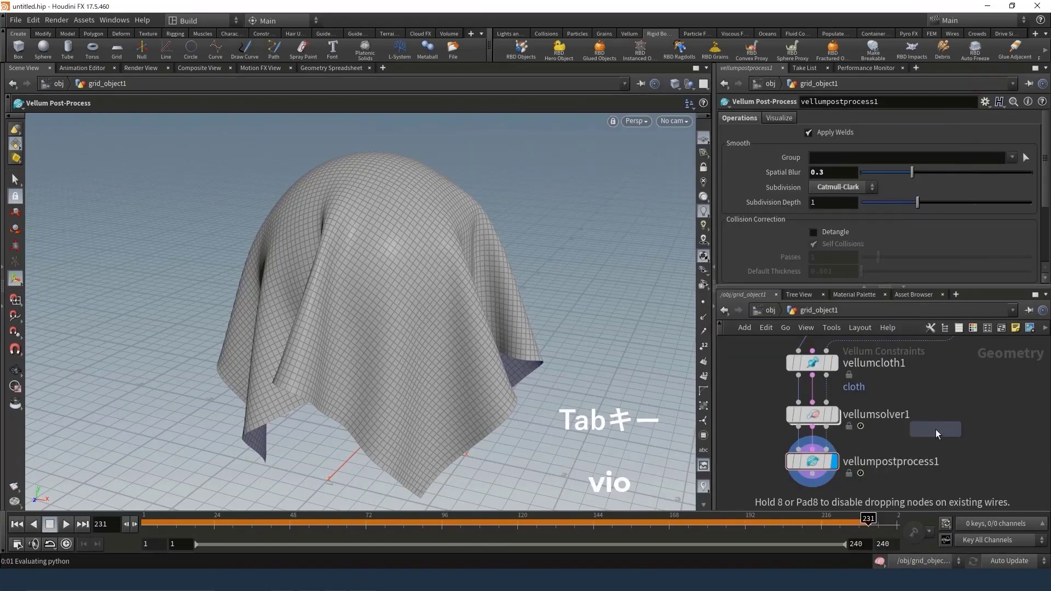
click(954, 419)
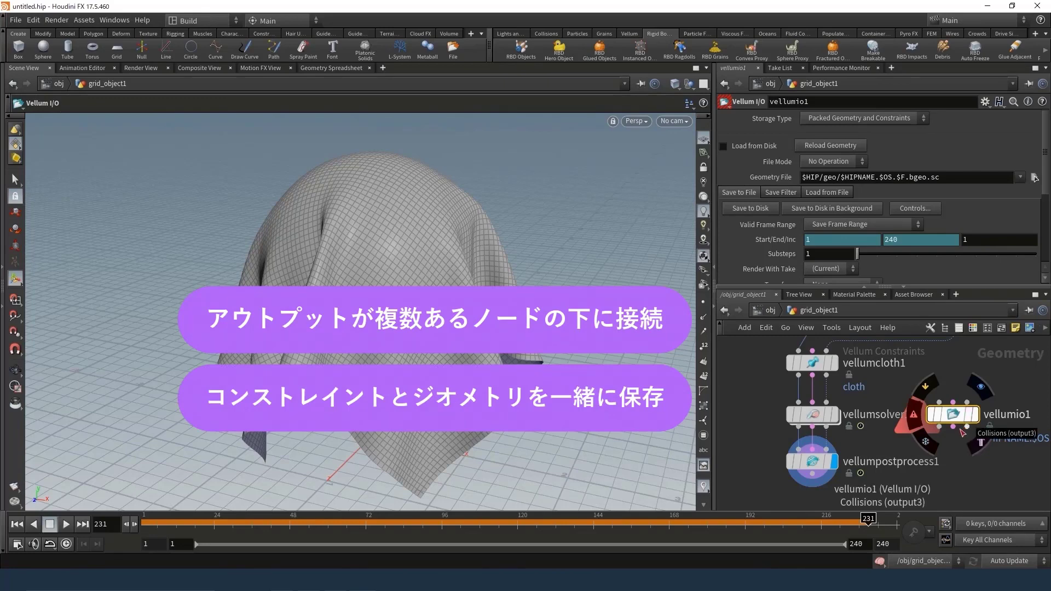
scroll(923, 478, down, 2)
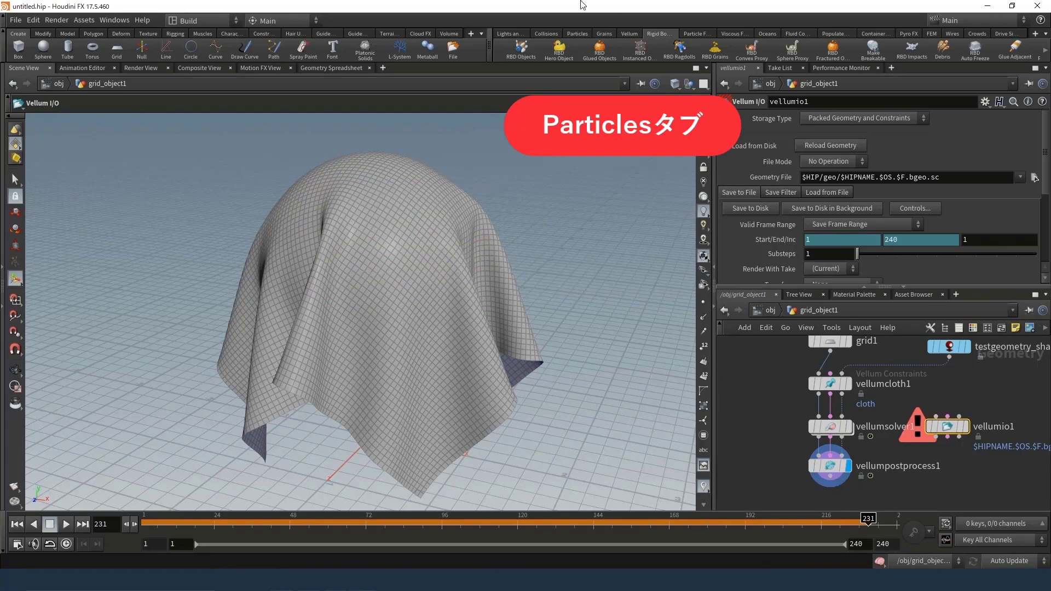
click(575, 34)
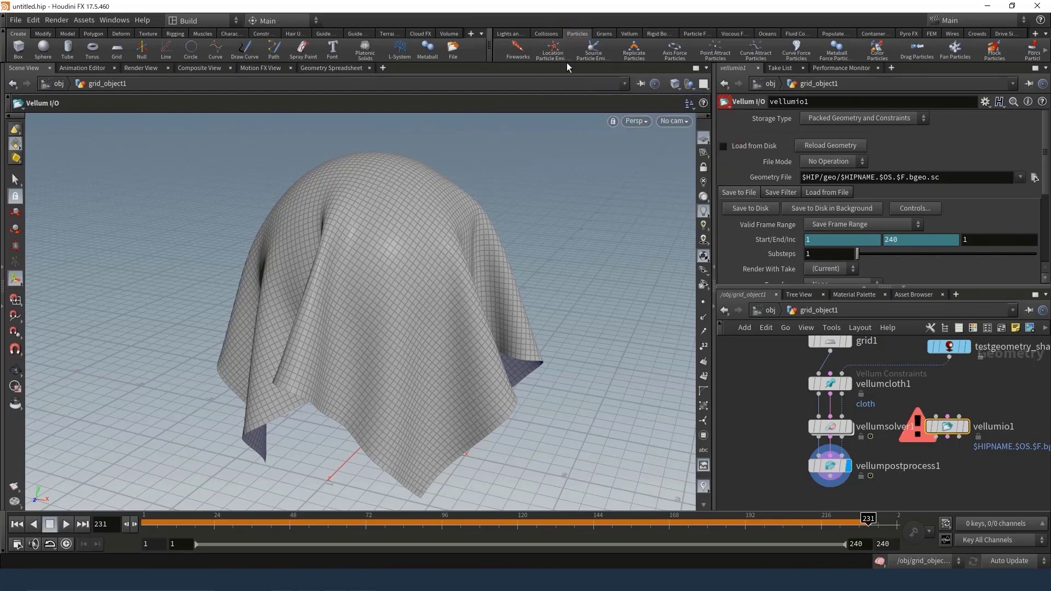
Start another new, empty scene
click(16, 22)
click(21, 37)
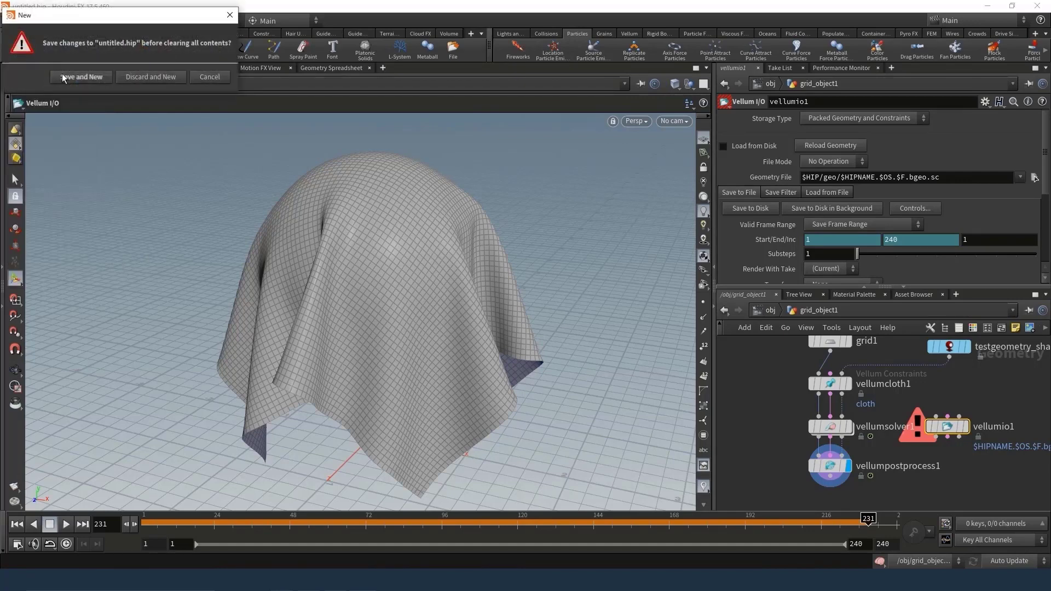
click(132, 78)
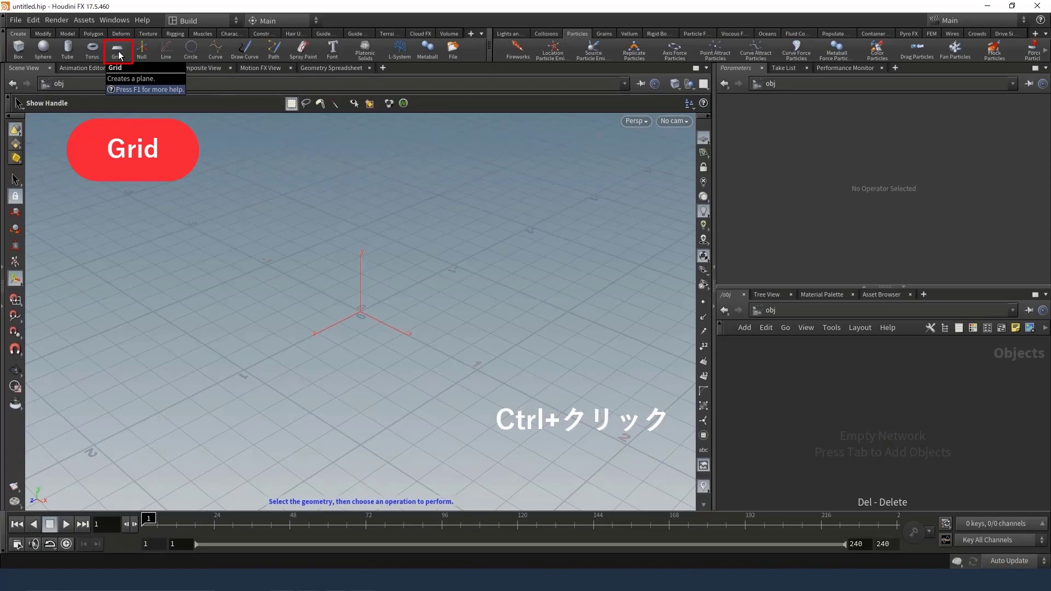
Create a grid at the origin and set both its size values to 10
ctrl+click(119, 54)
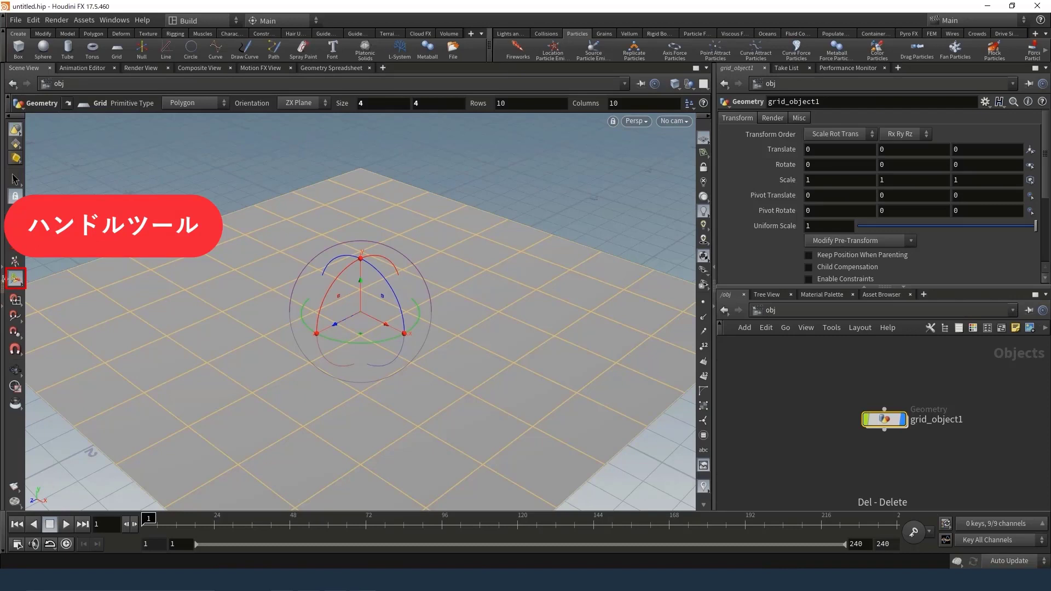
click(377, 105)
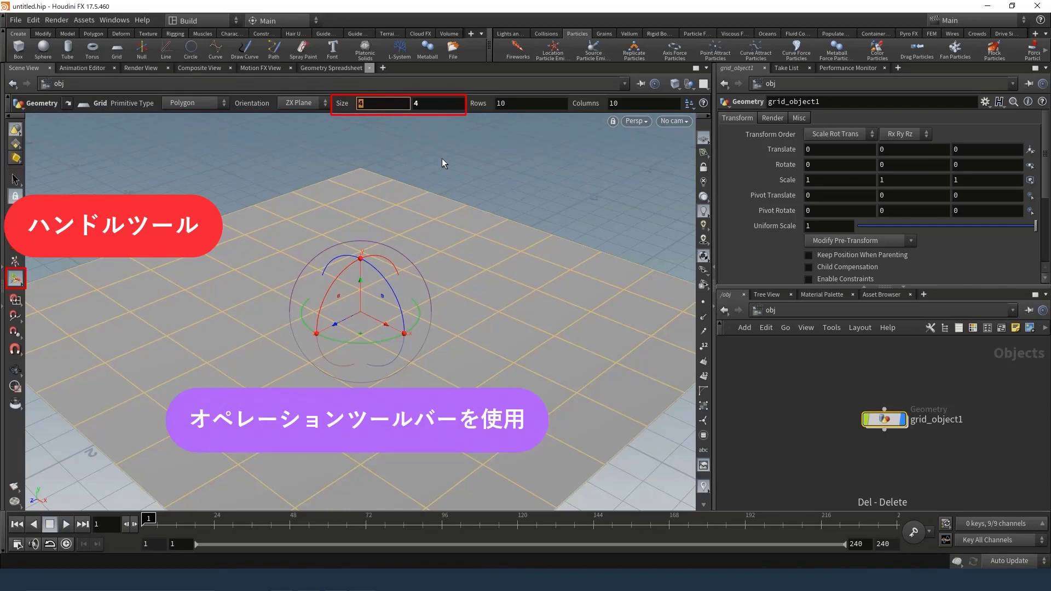
text(10)
key(Tab)
text(10)
key(Tab)
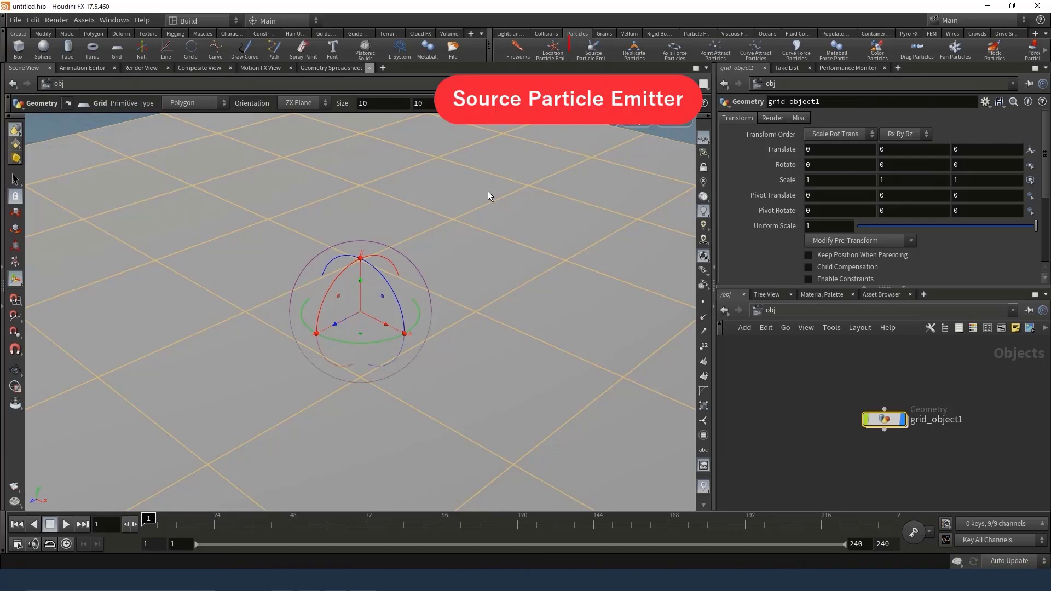
Emit particles from the grid with Source Particle Emitter, then return to the obj level
click(589, 55)
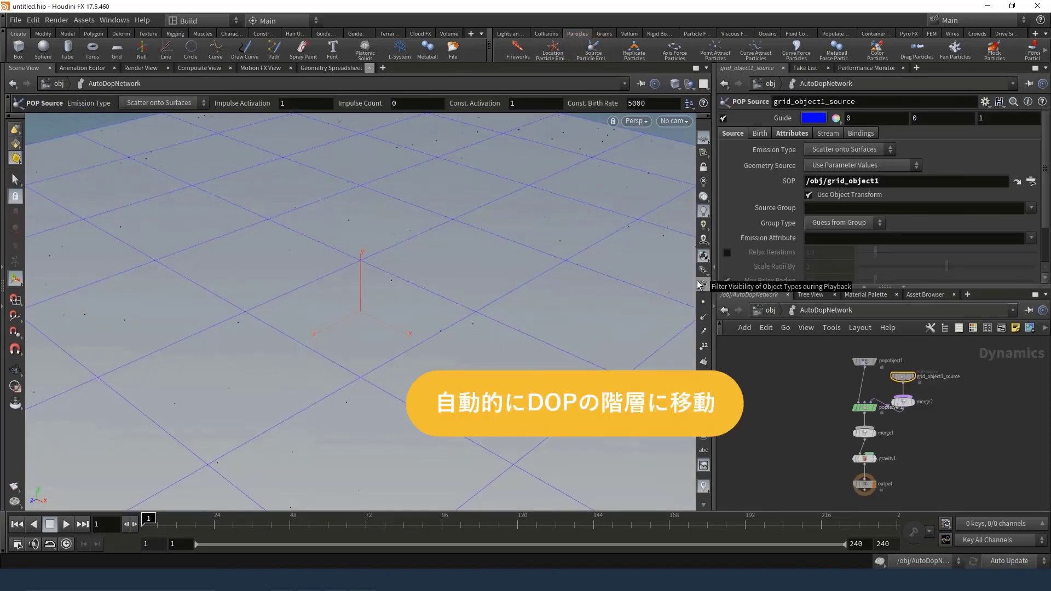
click(769, 314)
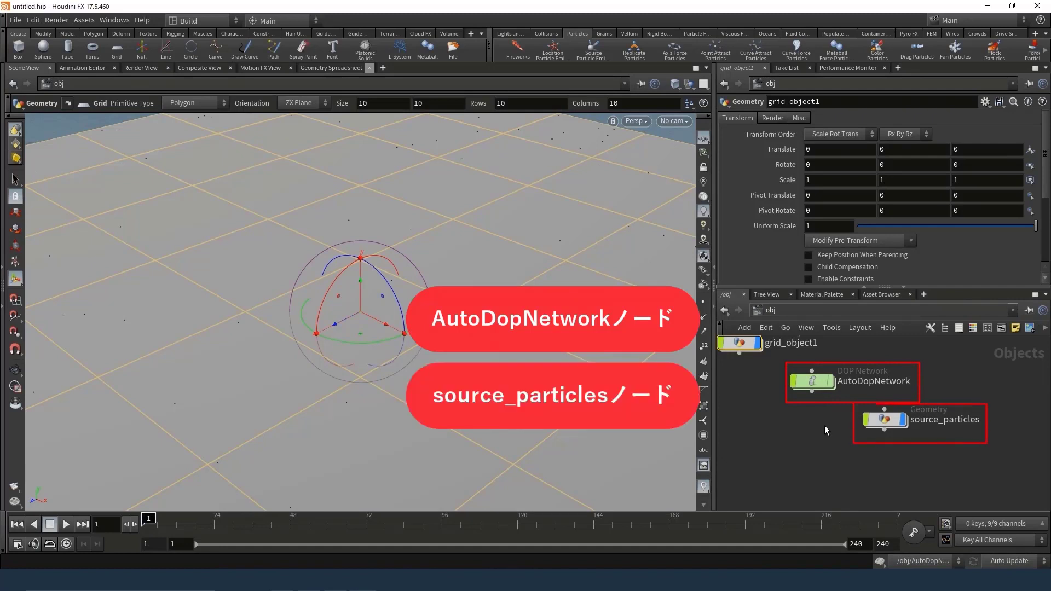
middle_drag(825, 423, 834, 436)
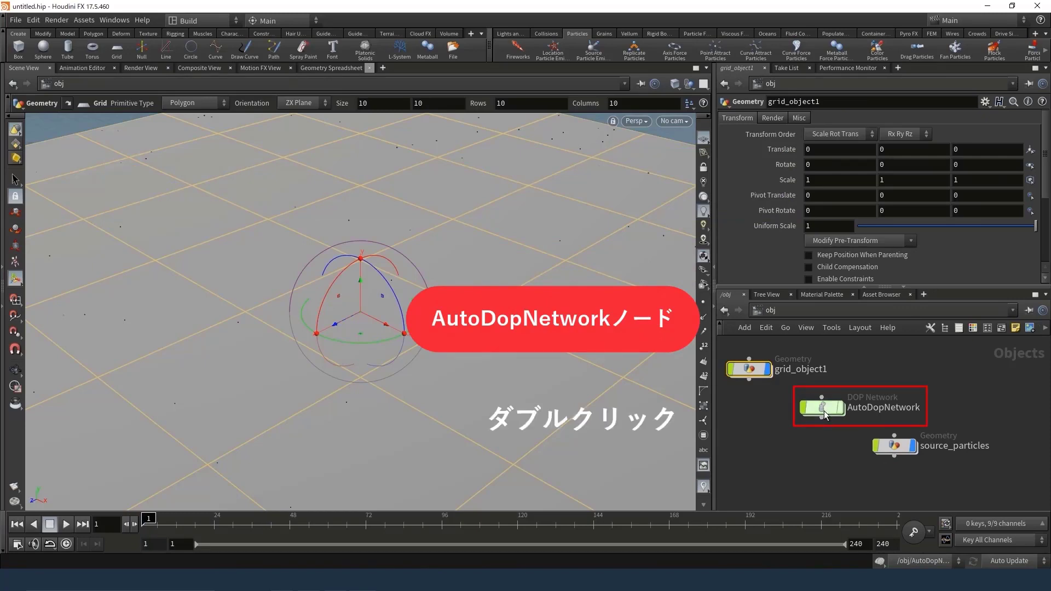
Inside AutoDopNetwork, inspect popobject1, grid_object1_source and popsolver1, then view merge1, gravity1 and output
double_click(824, 408)
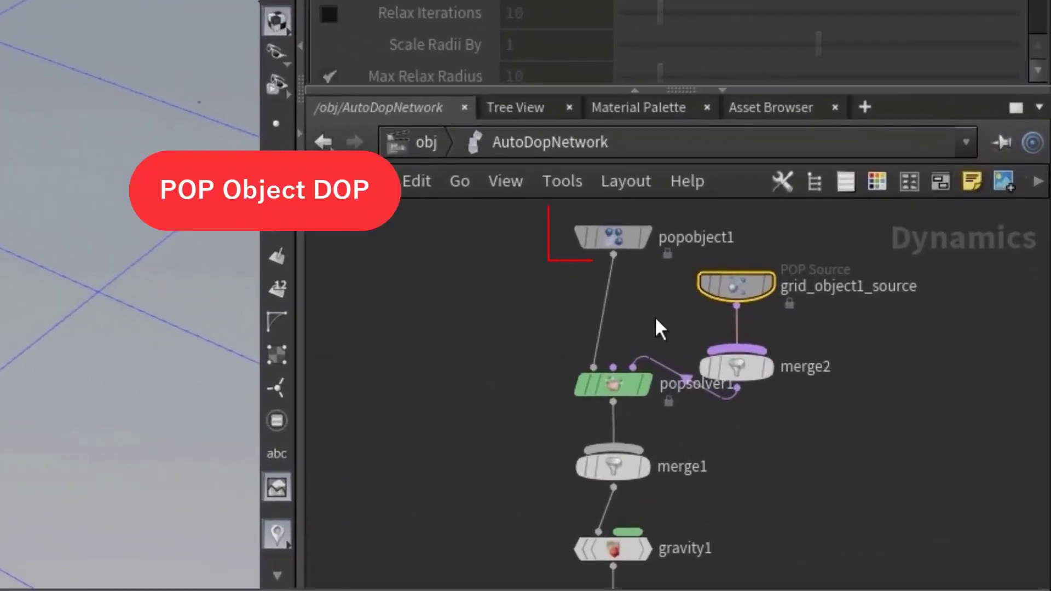
click(619, 238)
mouse_move(736, 366)
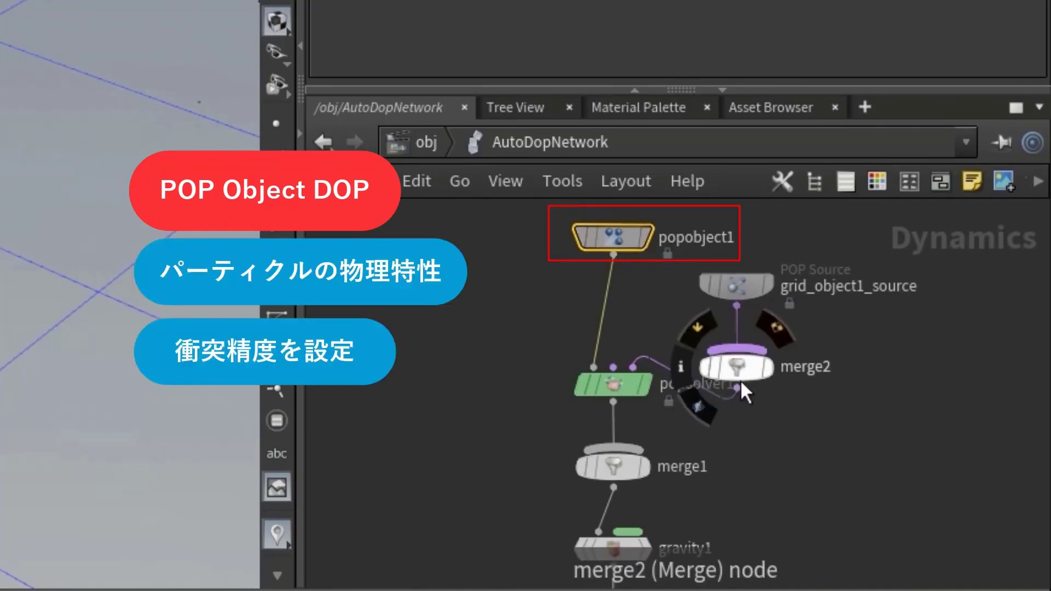
click(742, 289)
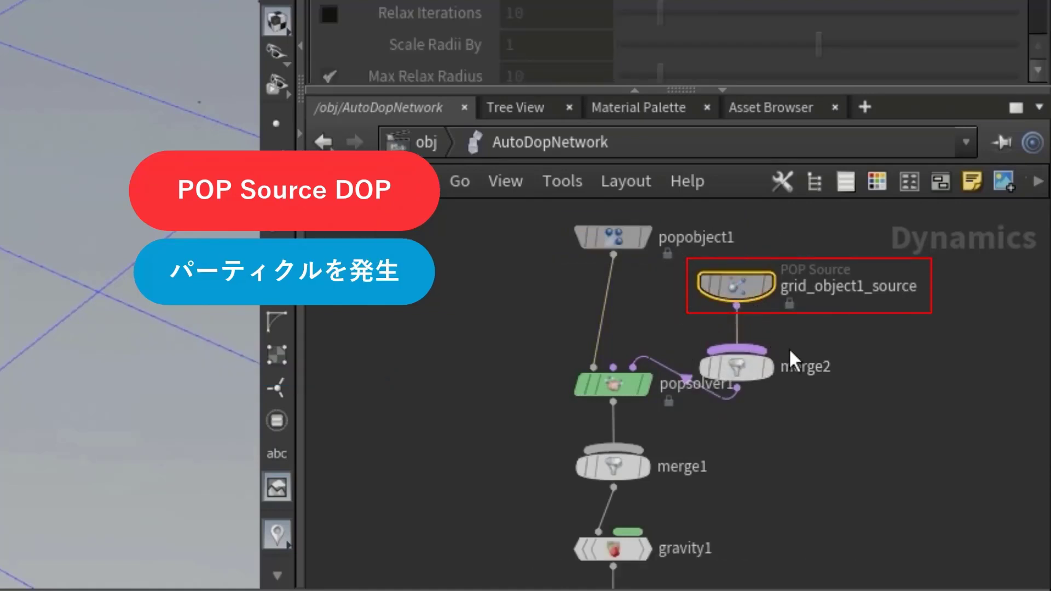
click(619, 386)
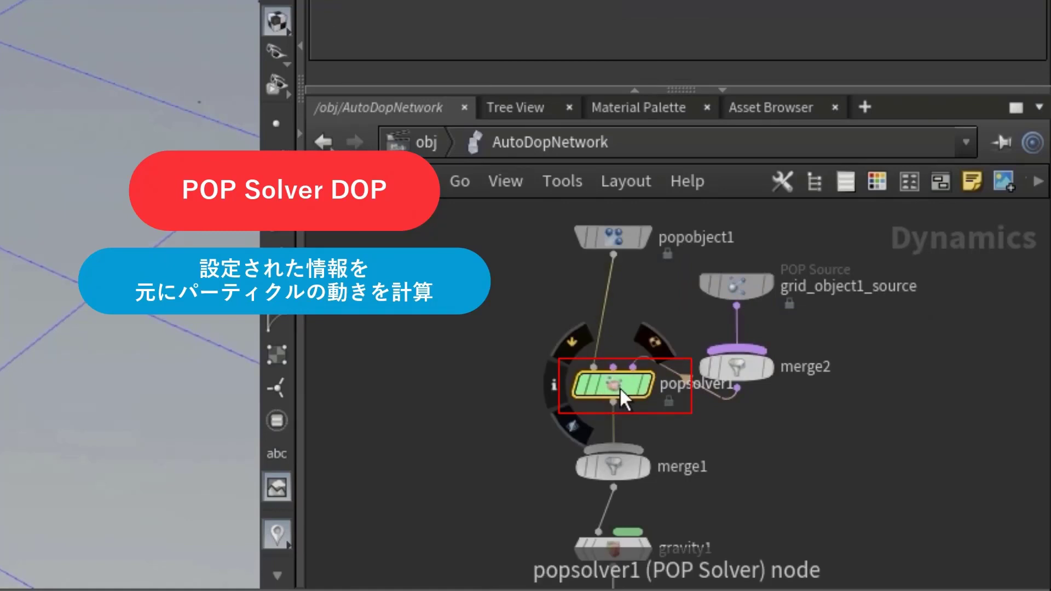
middle_drag(732, 537, 703, 345)
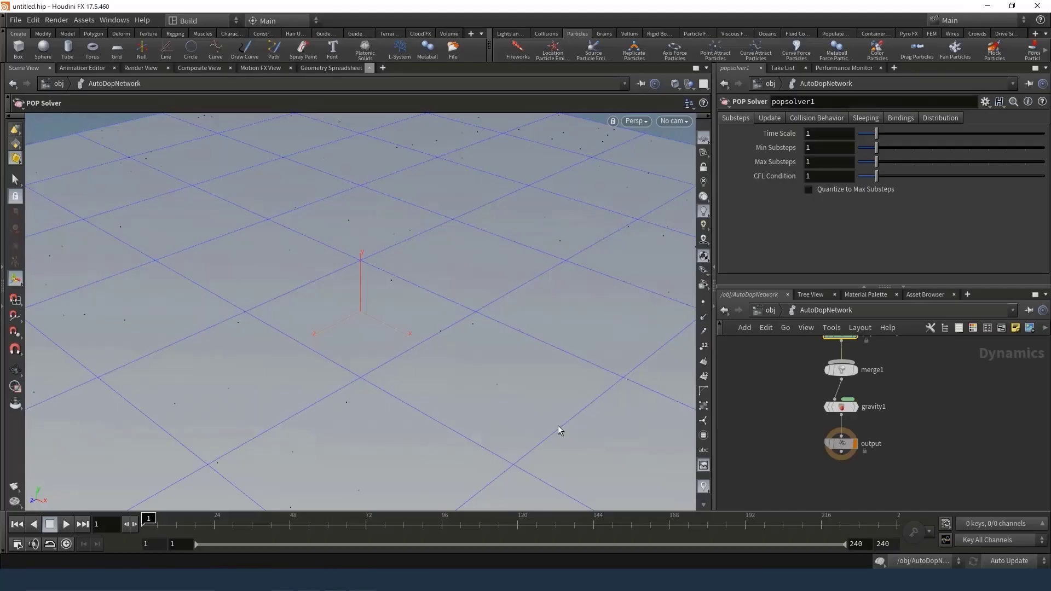
Home the viewport on the particle grid and play the simulation to frame 176
key(h)
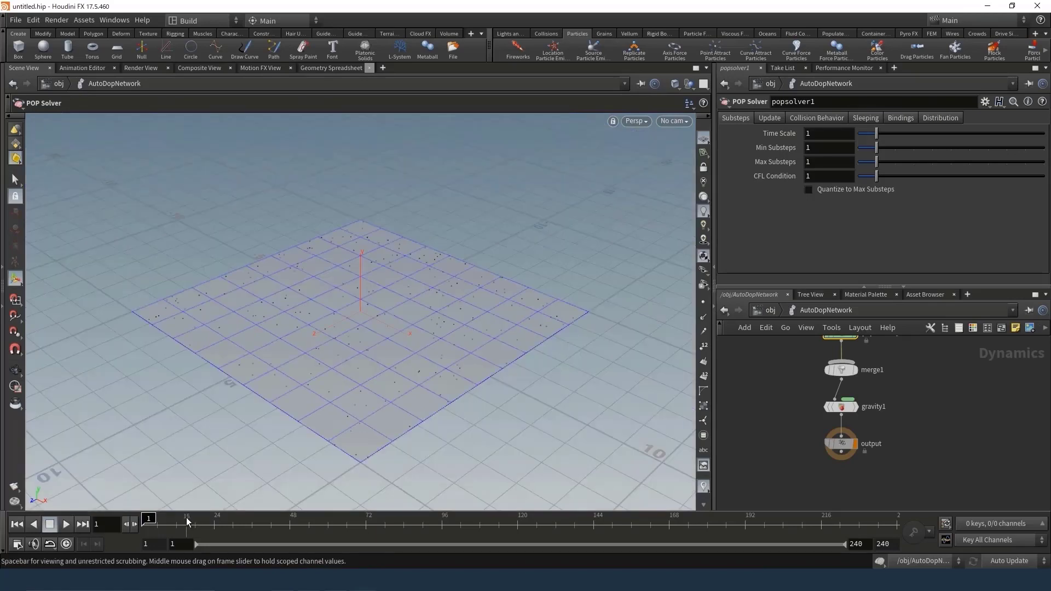
click(66, 526)
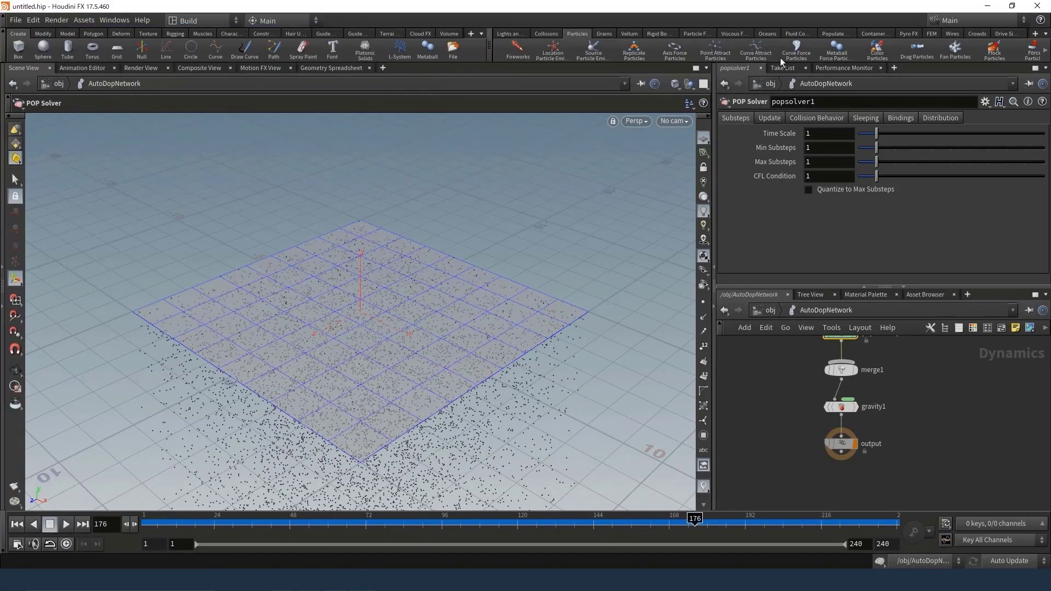
Add POP Force and POP Drag nodes from the Particles shelf and bring them into view
click(1033, 53)
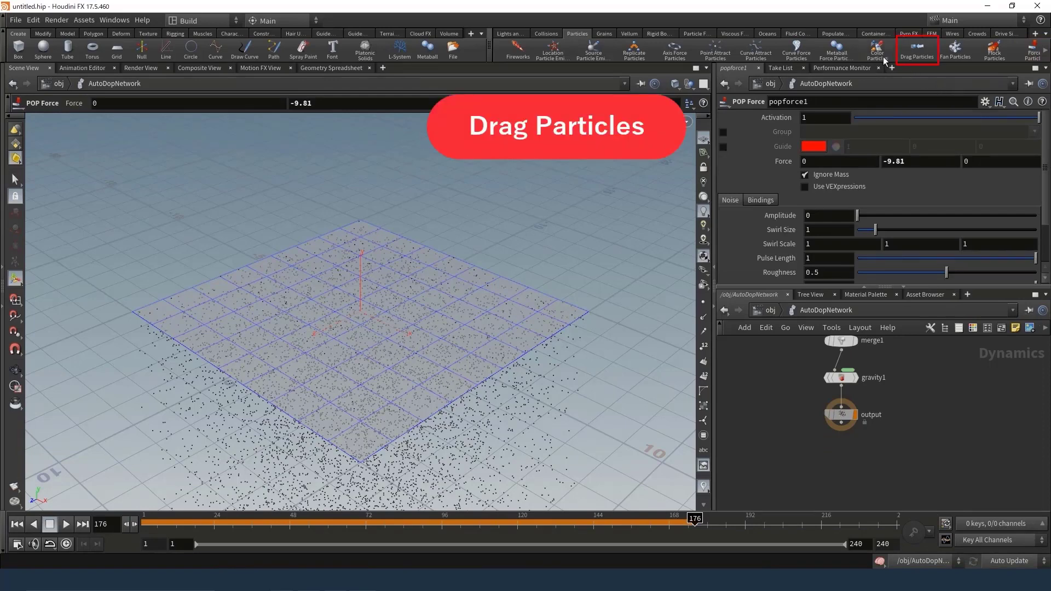
click(915, 52)
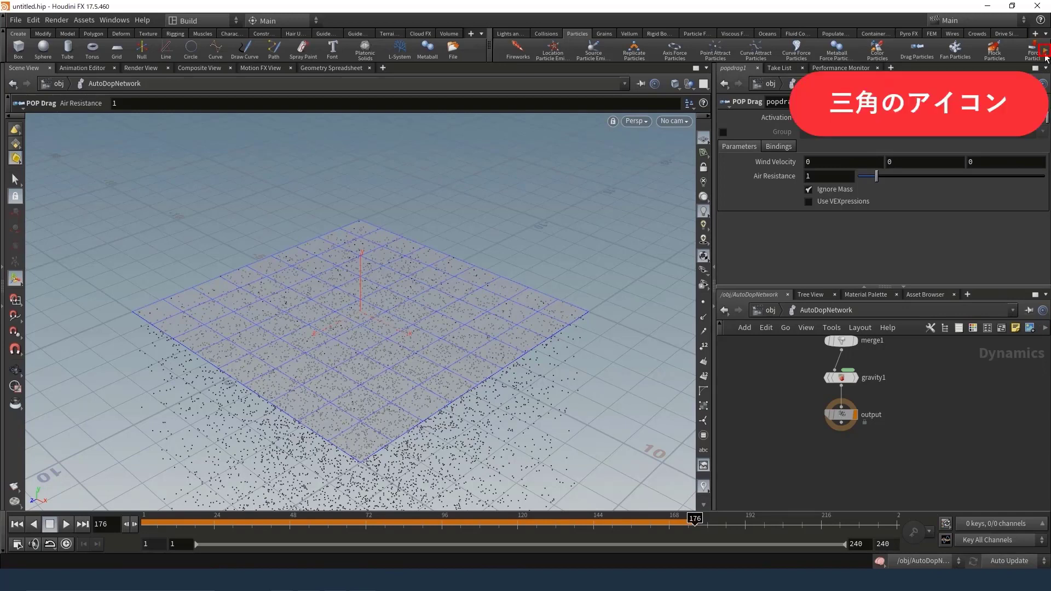
click(1045, 57)
click(1046, 57)
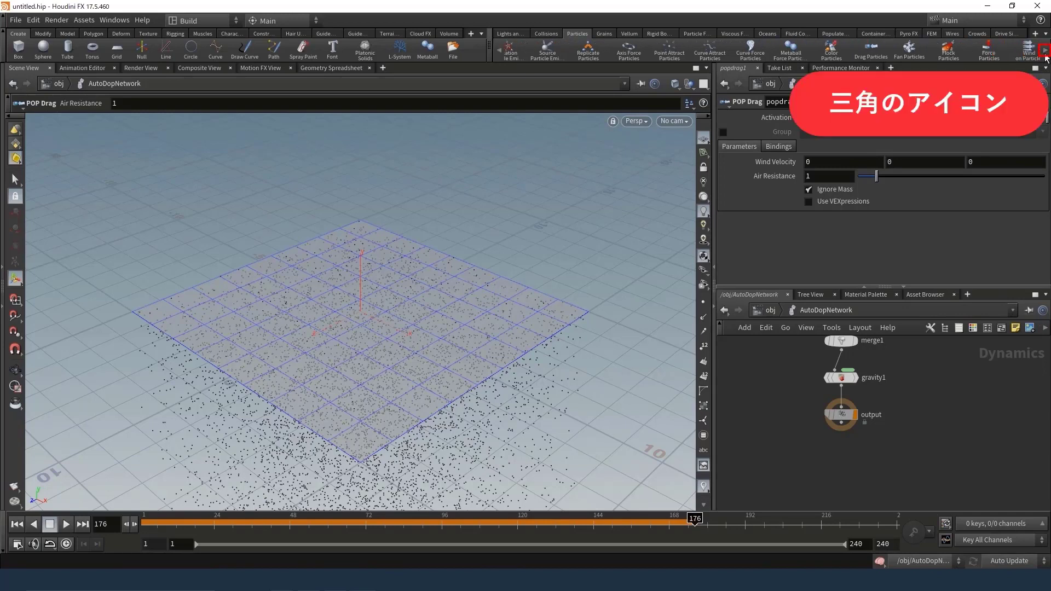
click(1046, 56)
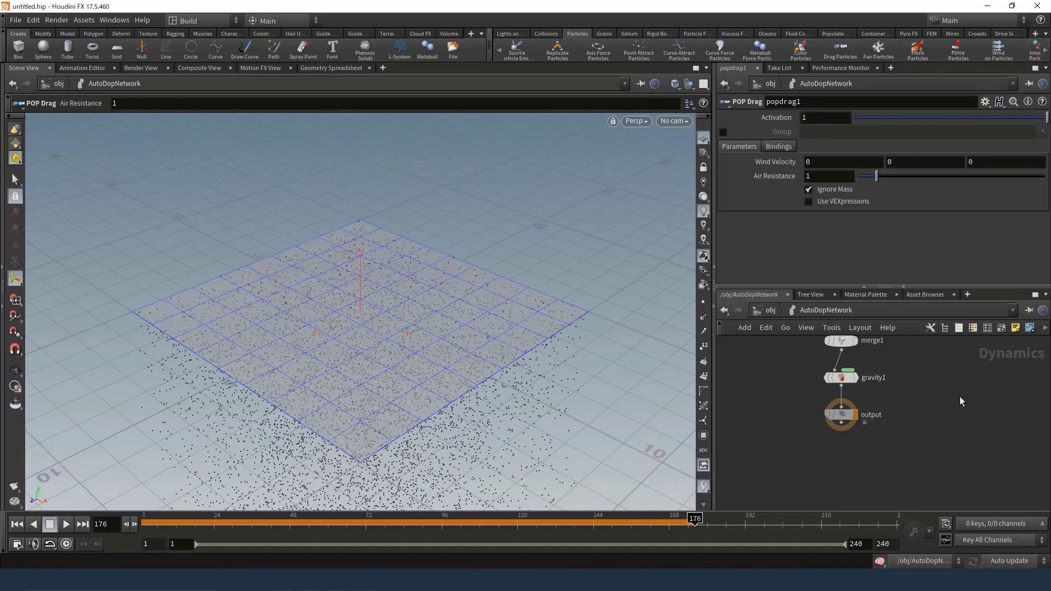
middle_drag(960, 396, 961, 533)
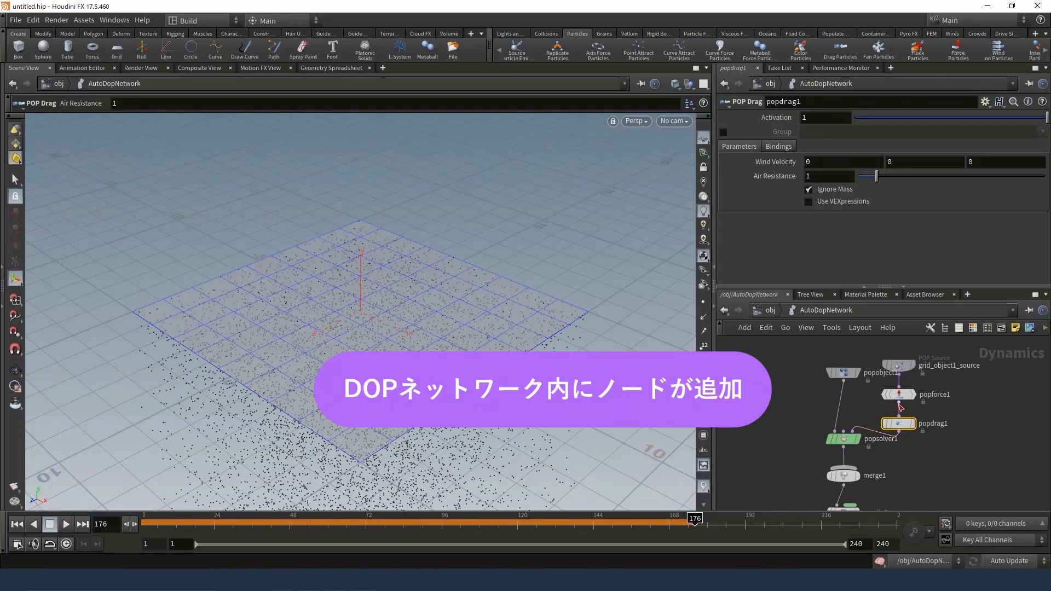
scroll(965, 472, down, 2)
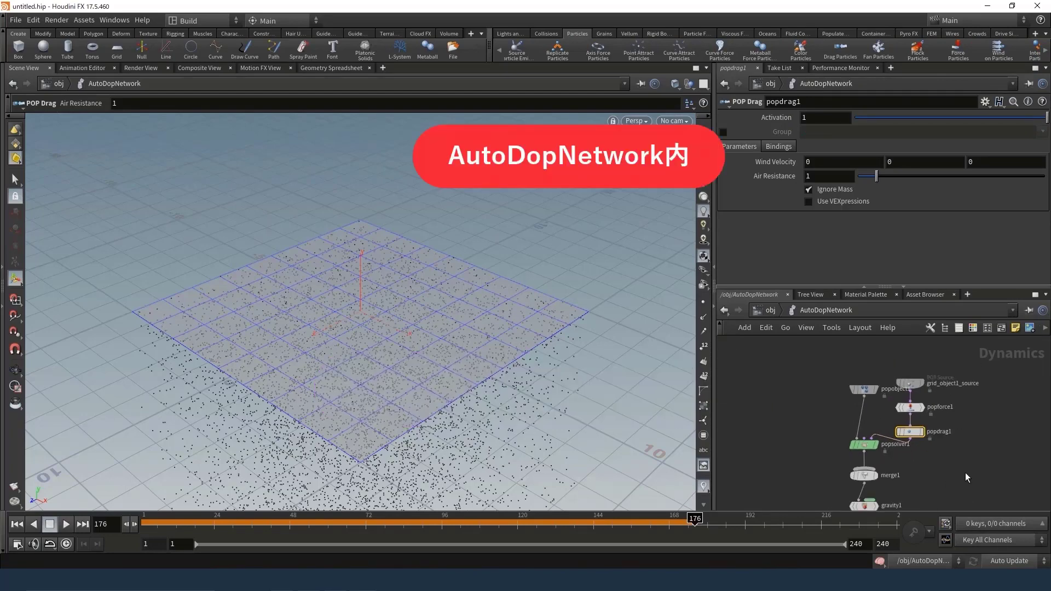
middle_drag(967, 468, 967, 403)
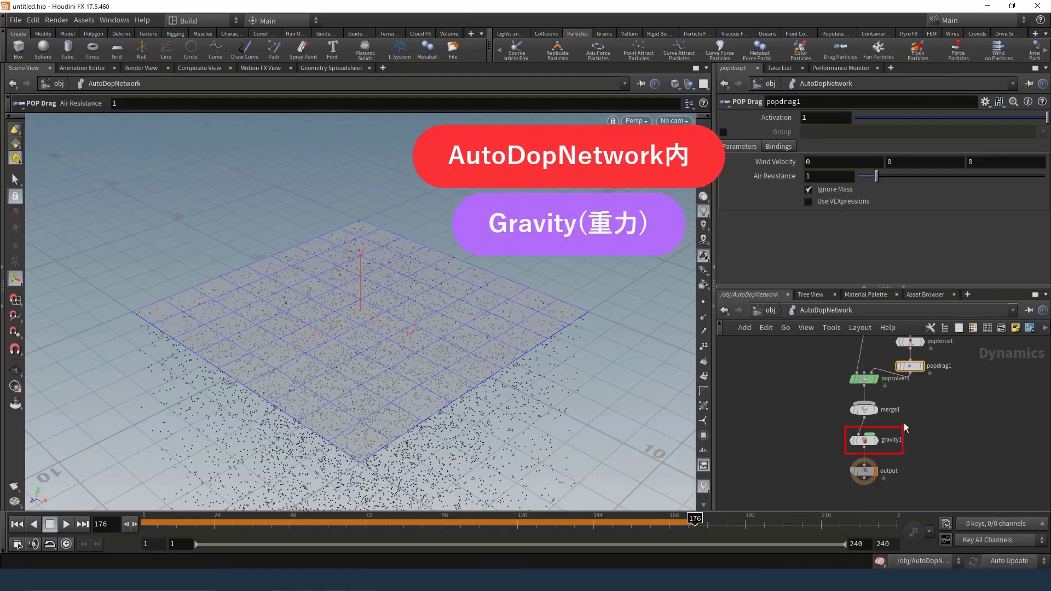
scroll(905, 423, up, 1)
middle_drag(930, 422, 927, 481)
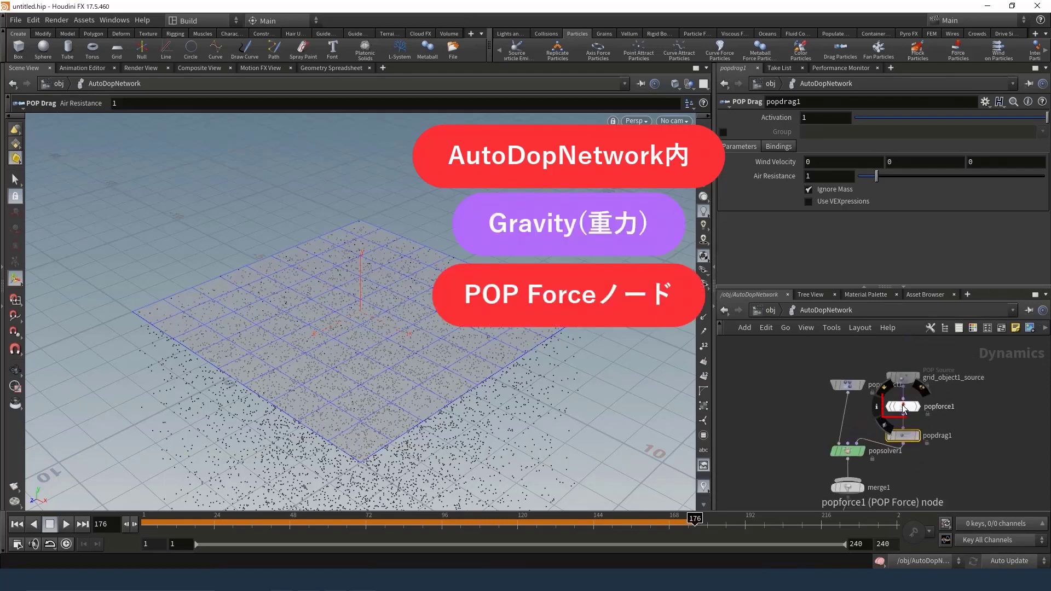
mouse_move(903, 407)
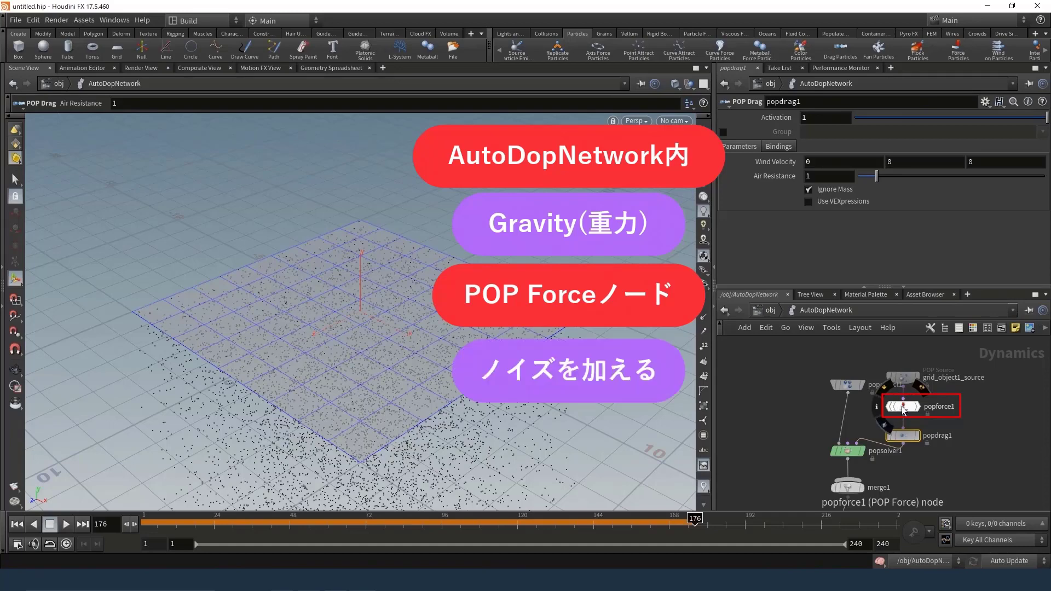
Set popforce1's Force Y to 0 to remove its downward pull
click(904, 408)
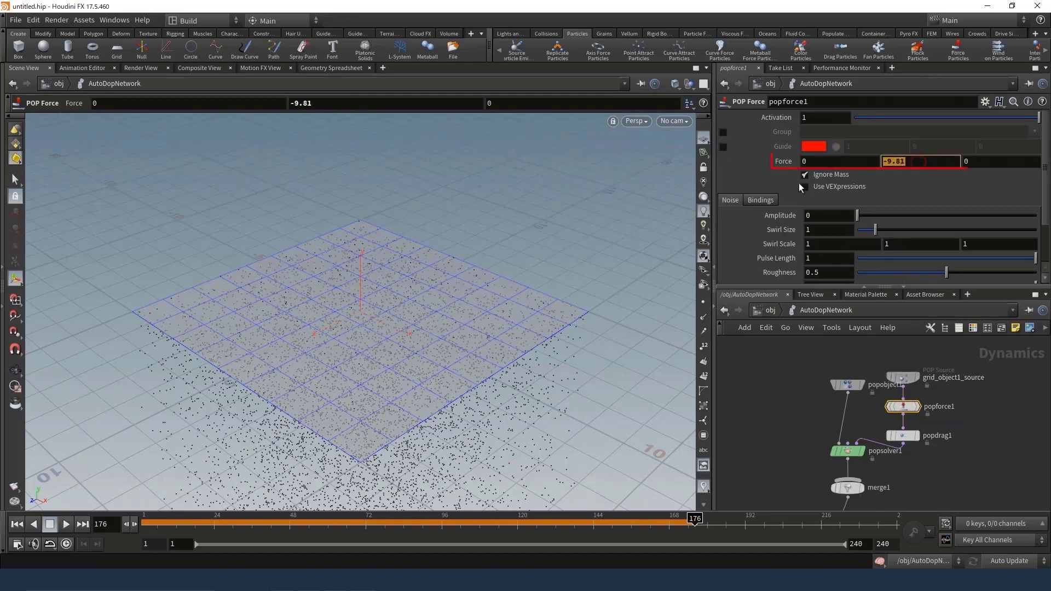
text(0)
key(Return)
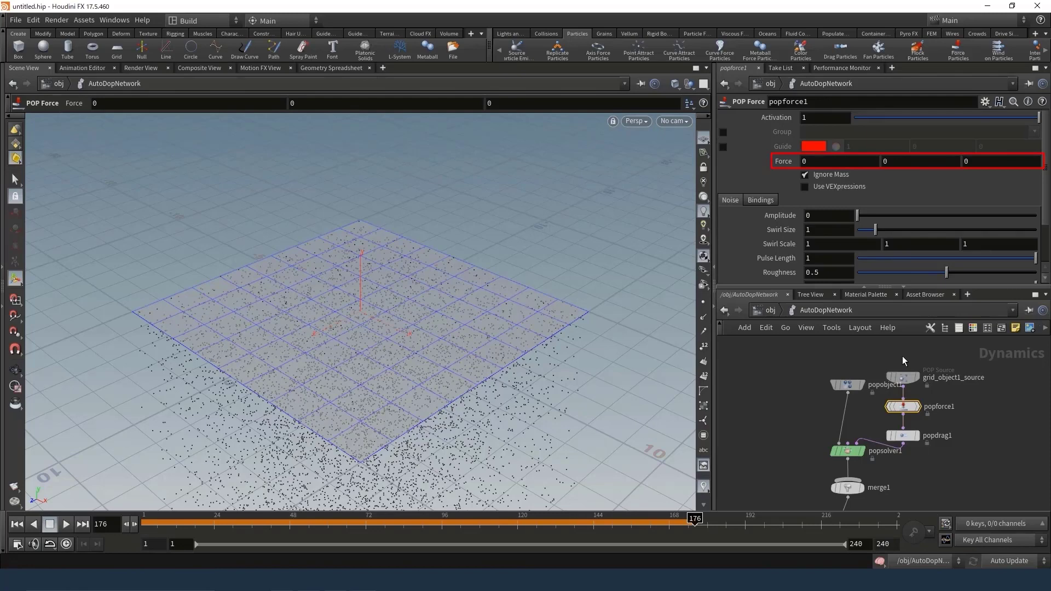
Give the force noise amplitude 10 and swirl size 5, then rewind to frame 1
click(814, 215)
double_click(801, 217)
text(0)
key(Return)
key(Tab)
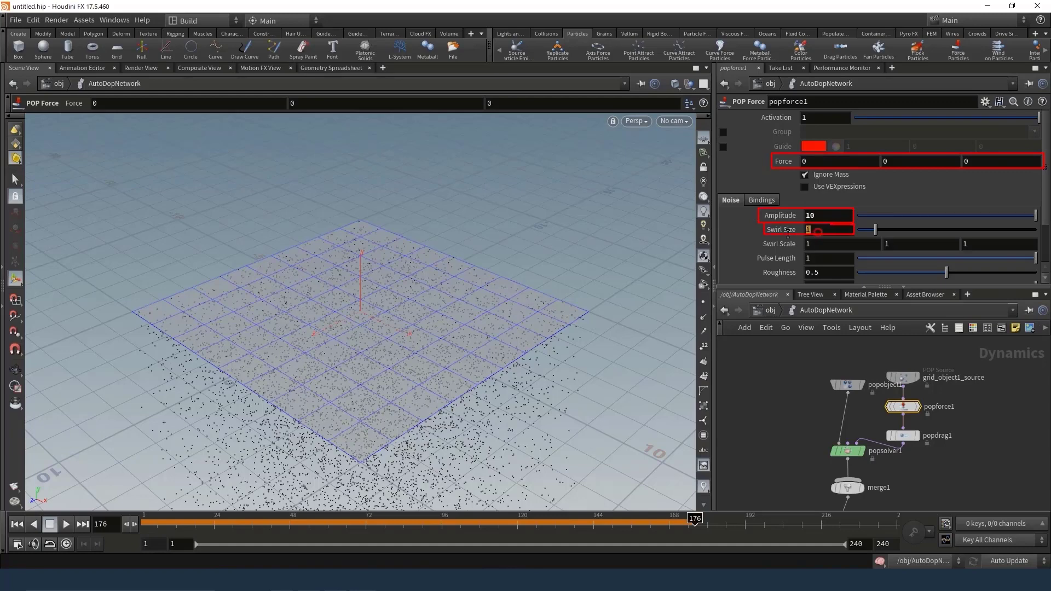
text(5)
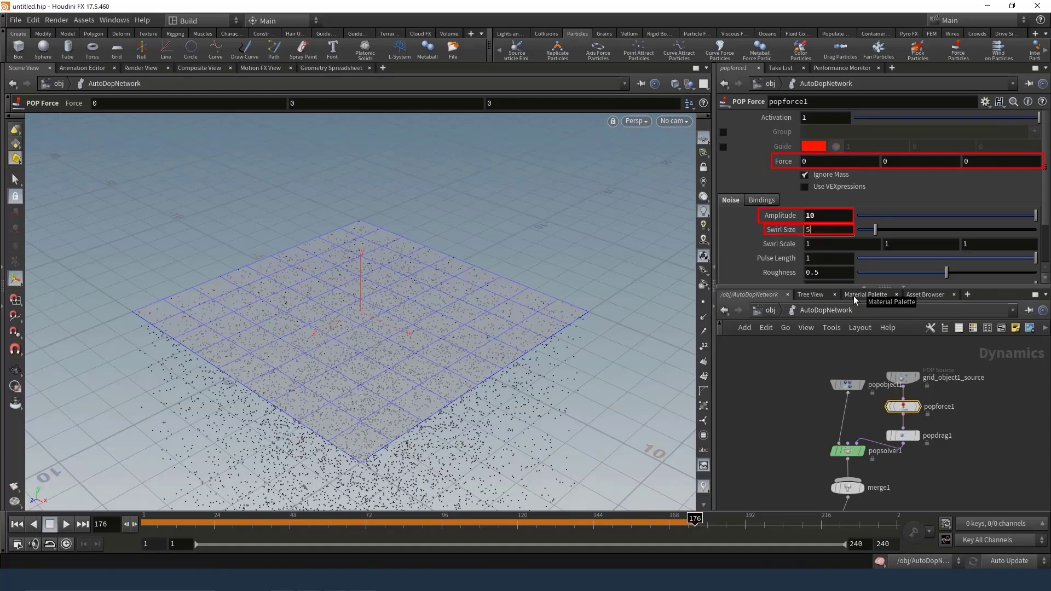
key(Return)
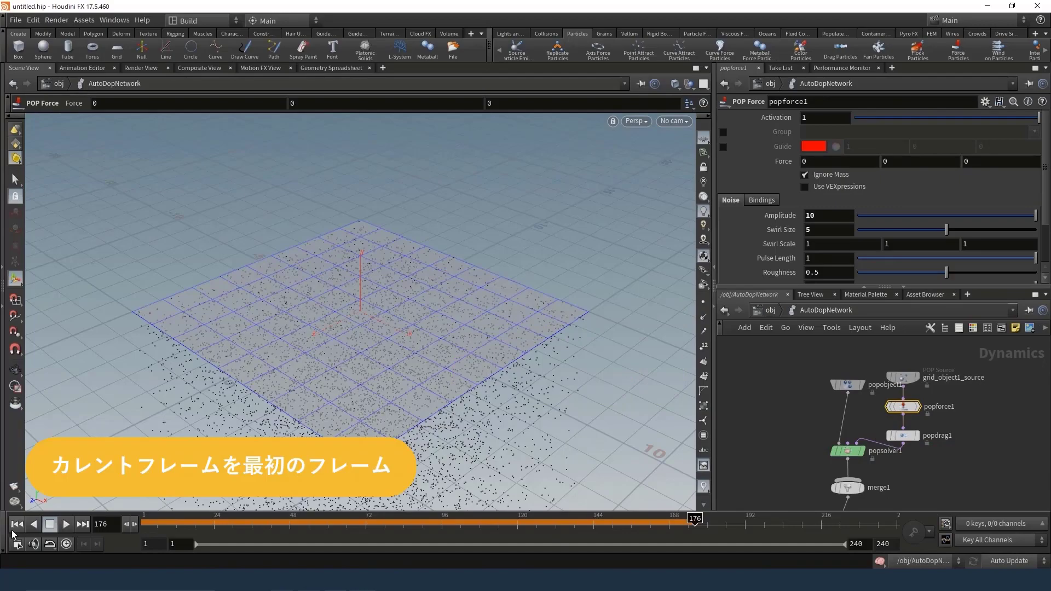
click(17, 524)
Replay the noise-driven, drag-slowed simulation from frame 1 to around frame 65
click(67, 526)
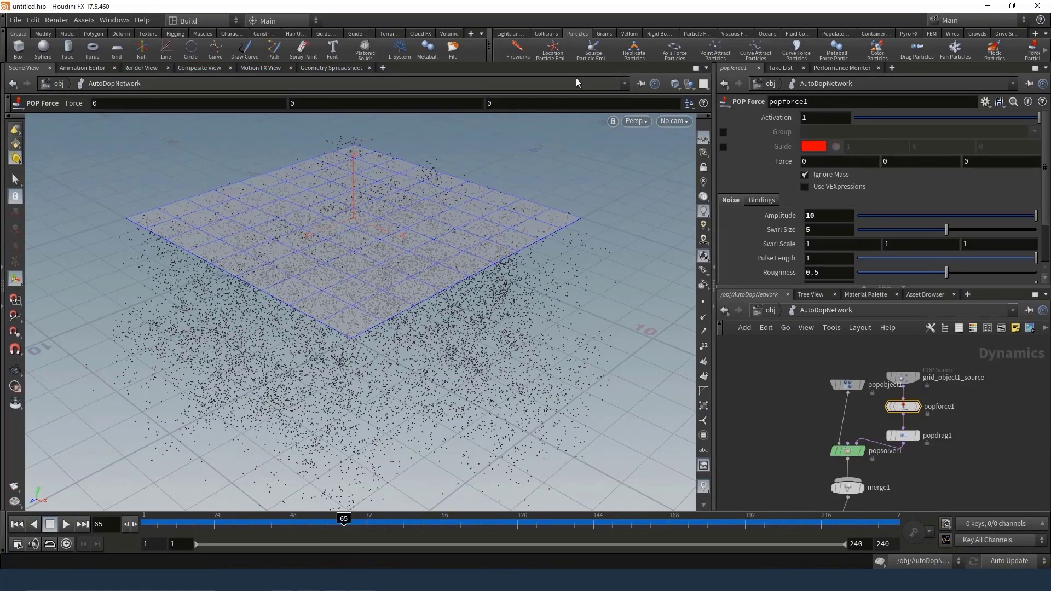
Add a torus-shaped POP Axis Force with radius 5 and height 2
click(674, 55)
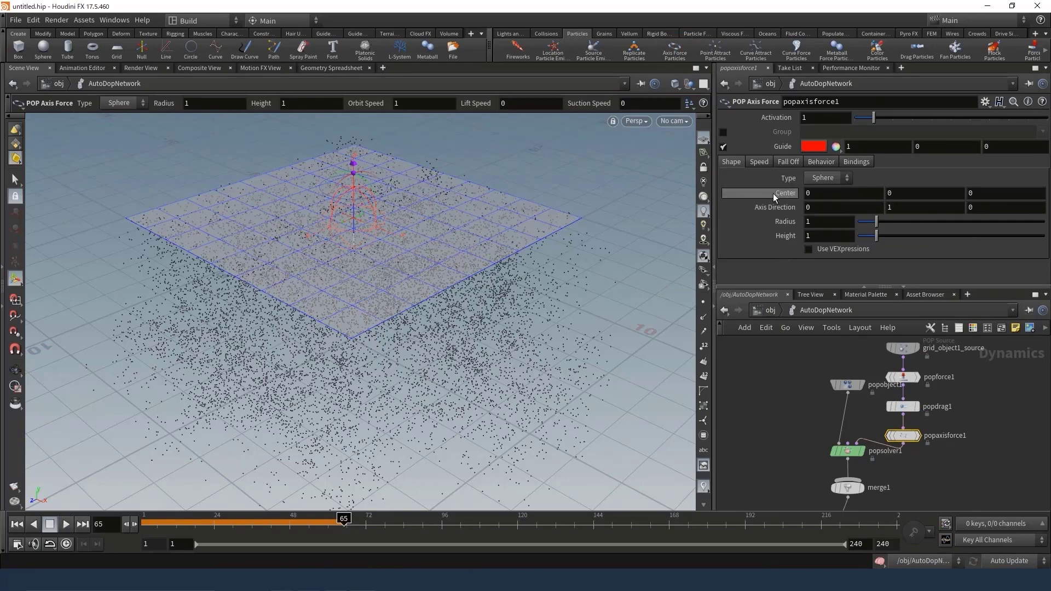
click(824, 178)
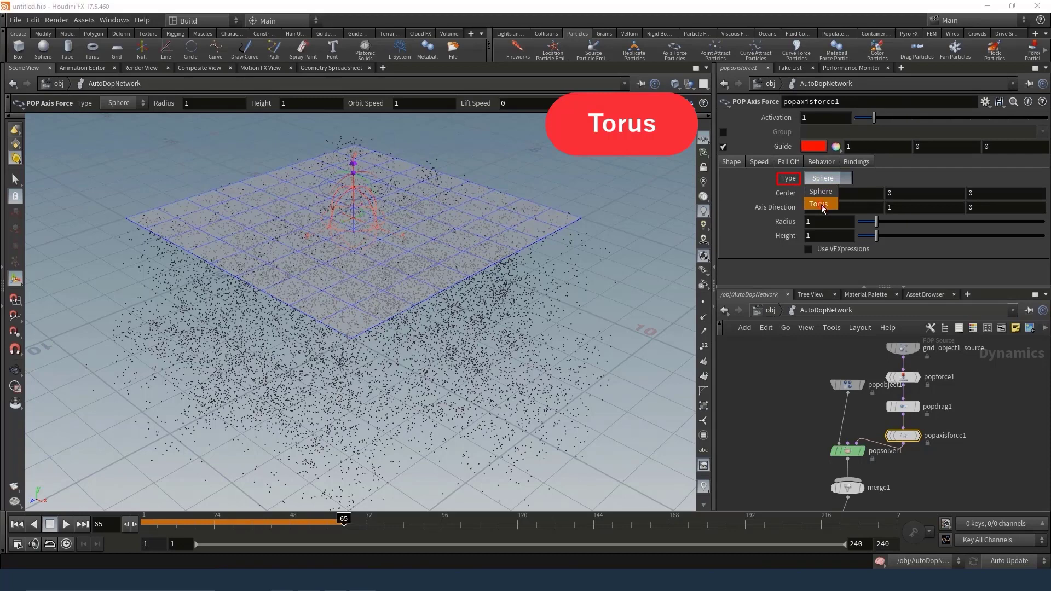
click(822, 205)
text(5)
key(Tab)
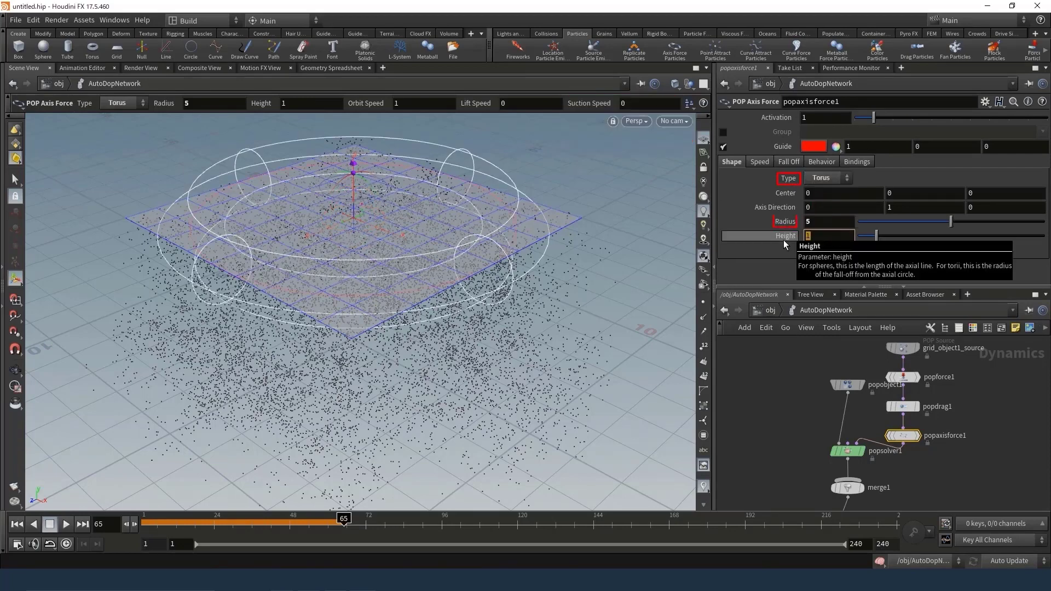
text(2)
key(Return)
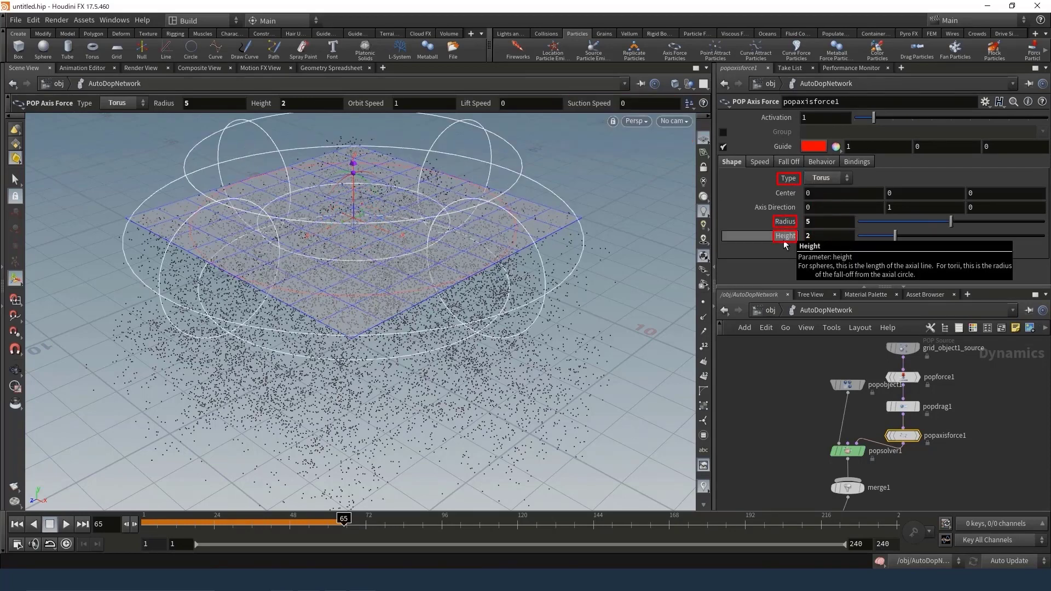
On the Speed tab, set orbit speed 5, lift speed 20 and suction speed 2
click(768, 162)
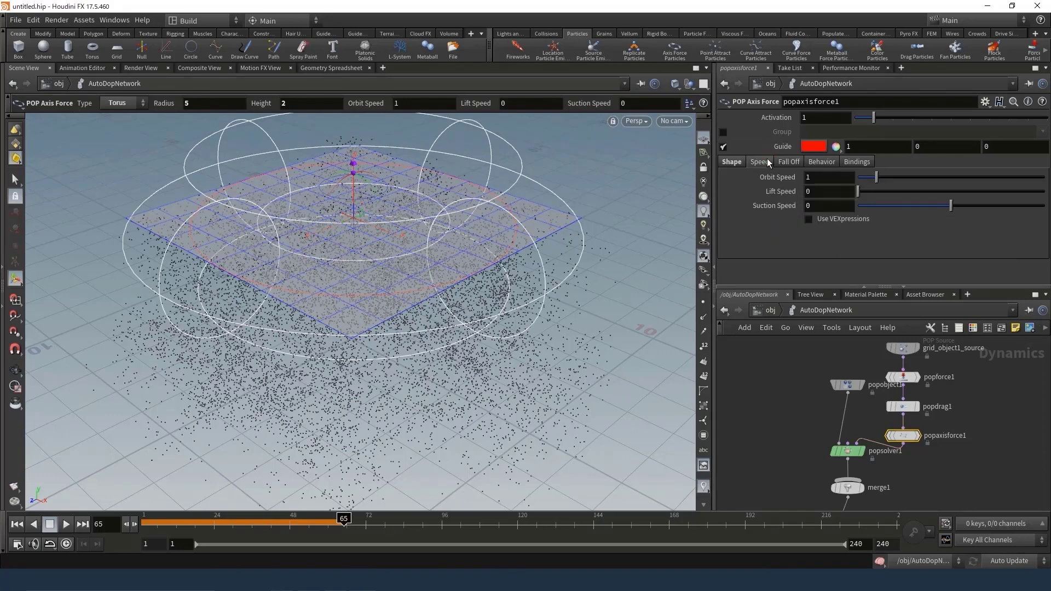
double_click(819, 178)
text(5)
key(Tab)
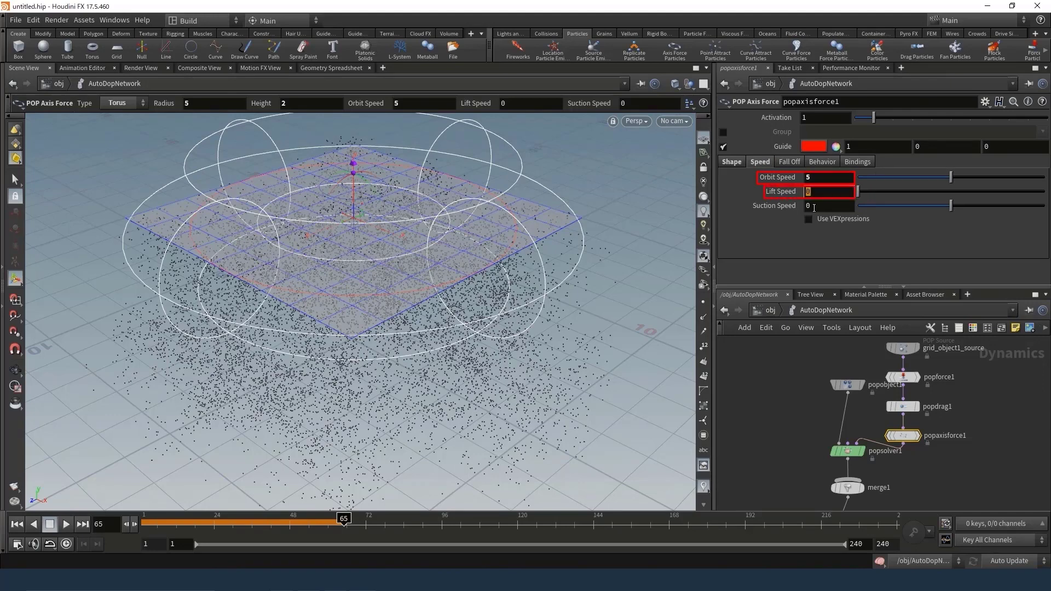
key(Tab)
text(2)
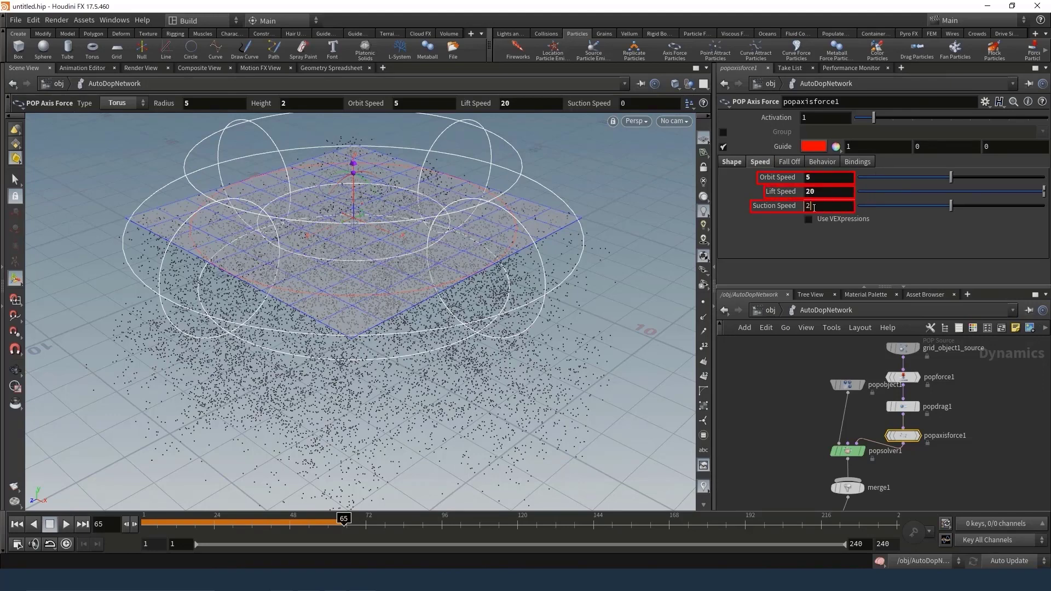
key(Return)
Rewind and play the swirling simulation, orbiting the view, then stop at frame 70
click(16, 525)
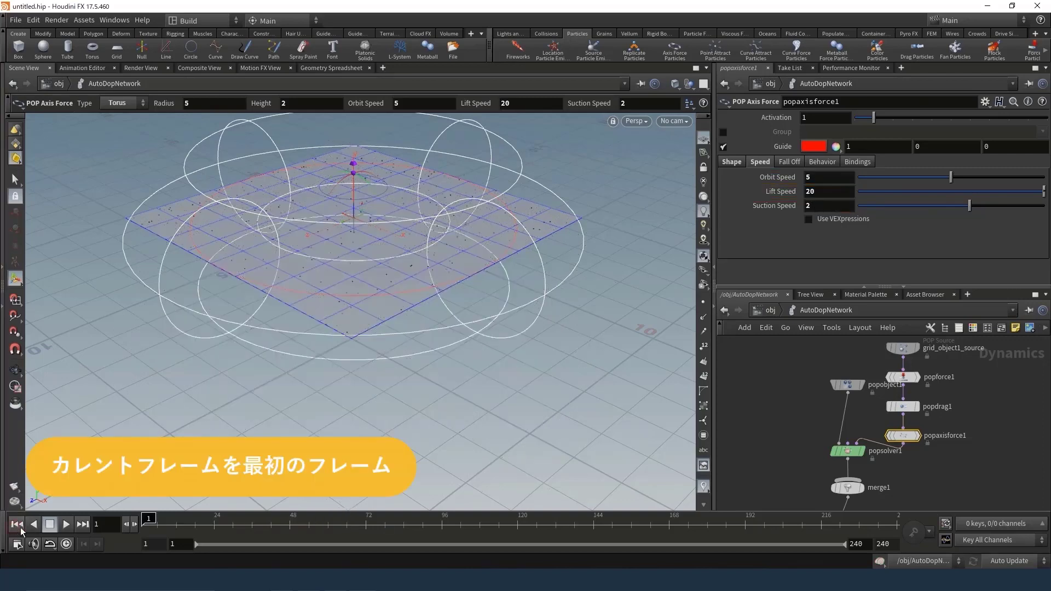
click(64, 525)
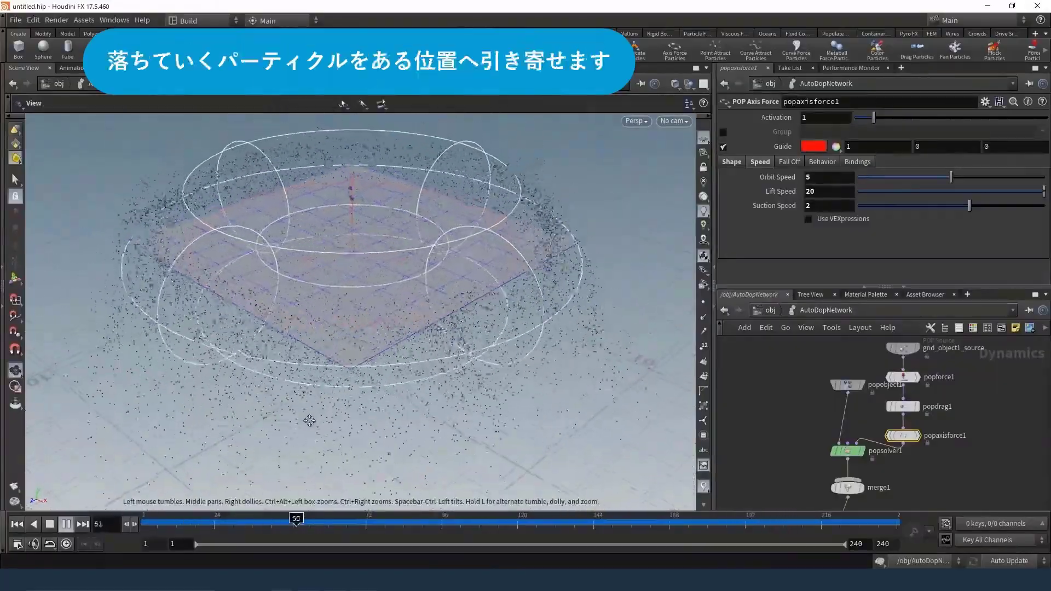
drag(303, 412, 328, 355)
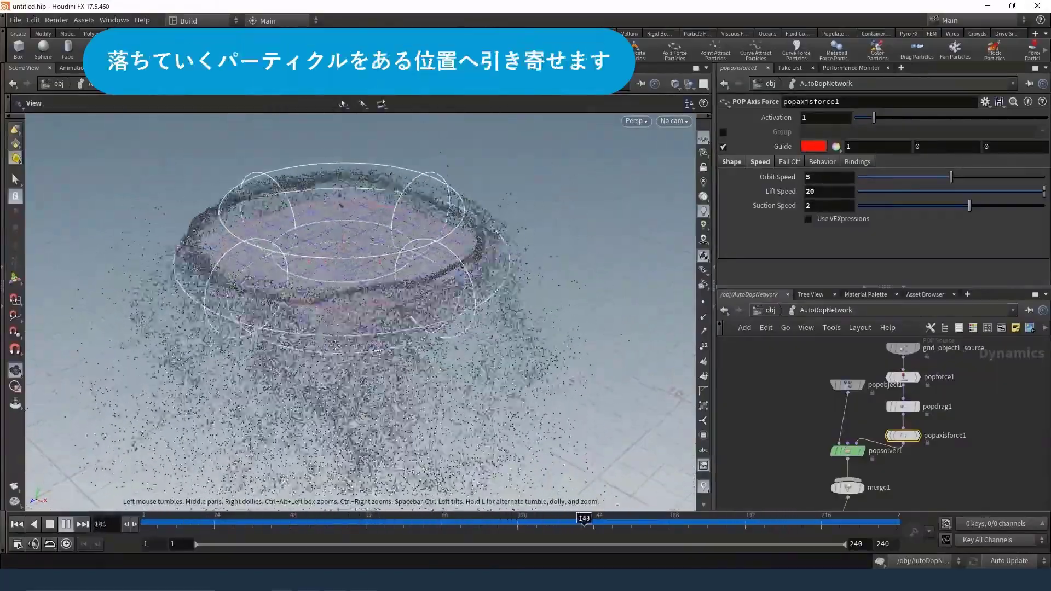
key(Return)
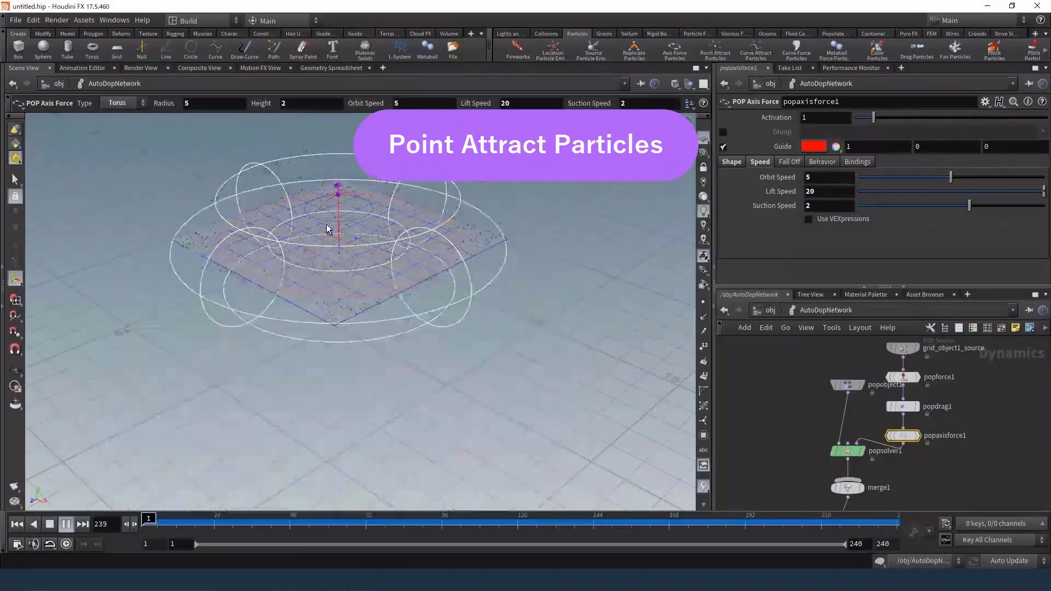
click(49, 524)
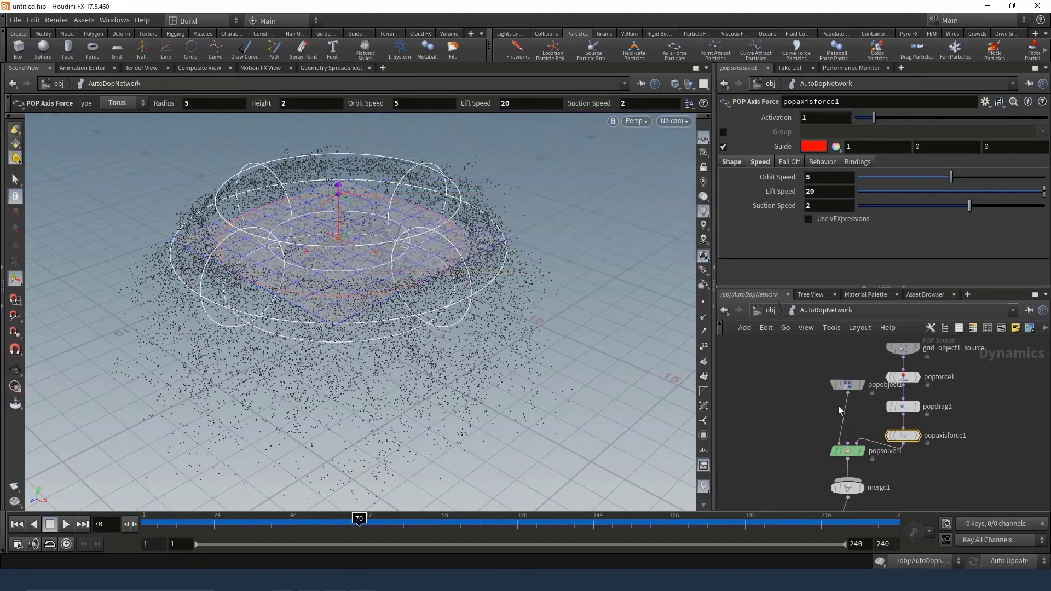
scroll(925, 455, up, 2)
scroll(935, 455, up, 3)
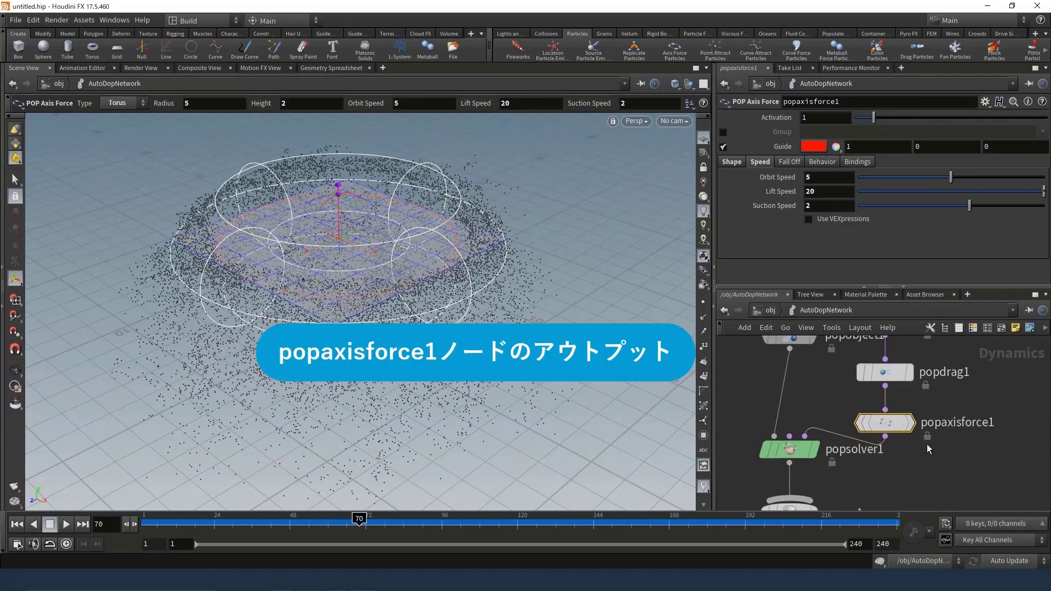
Search 'popa' and drop a POP Attract node onto the wire below popaxisforce1
right_click(884, 439)
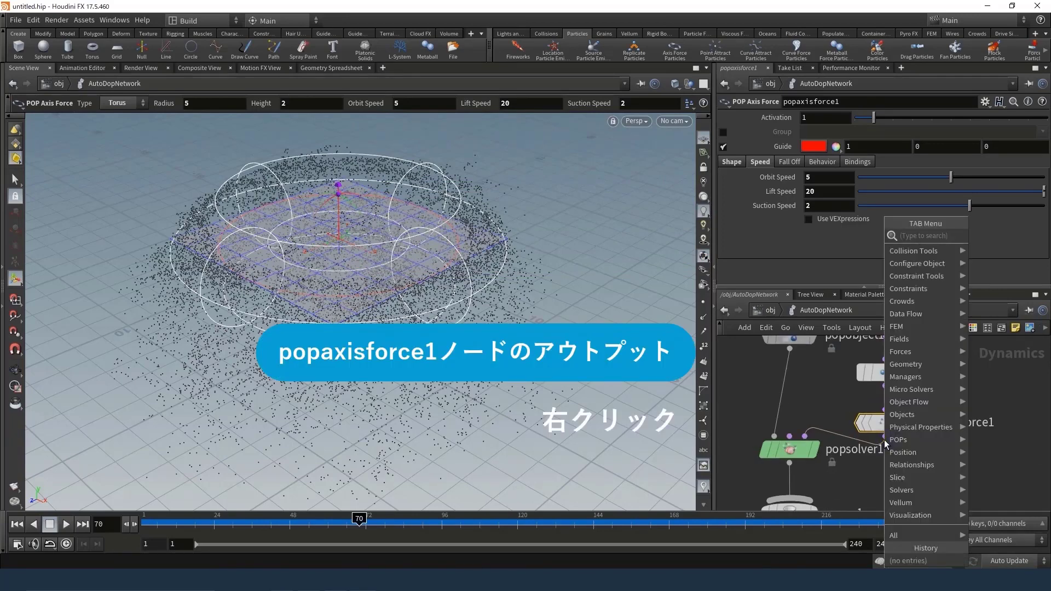
text(popa)
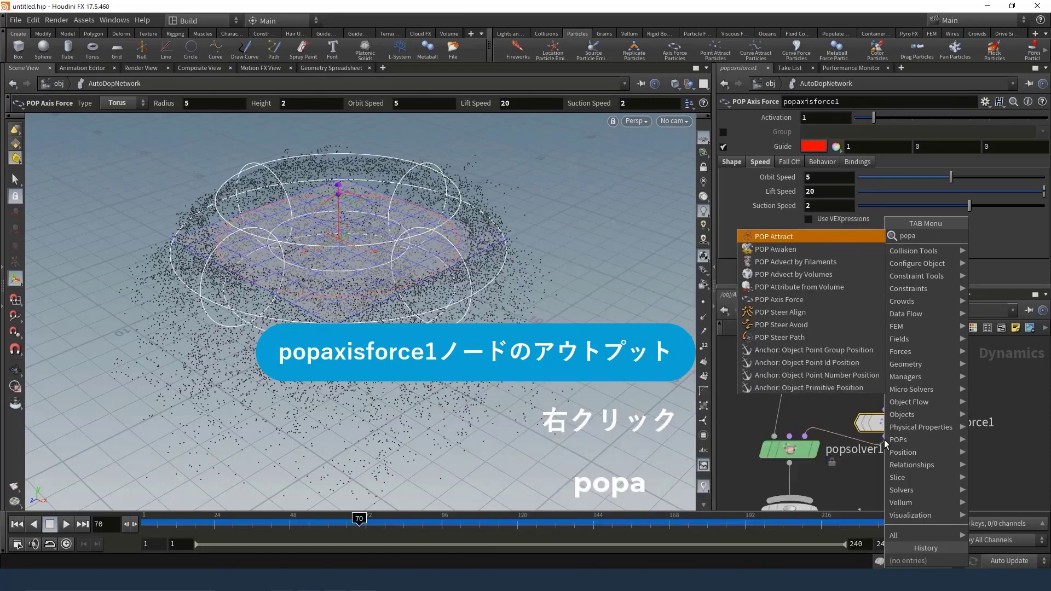
click(804, 234)
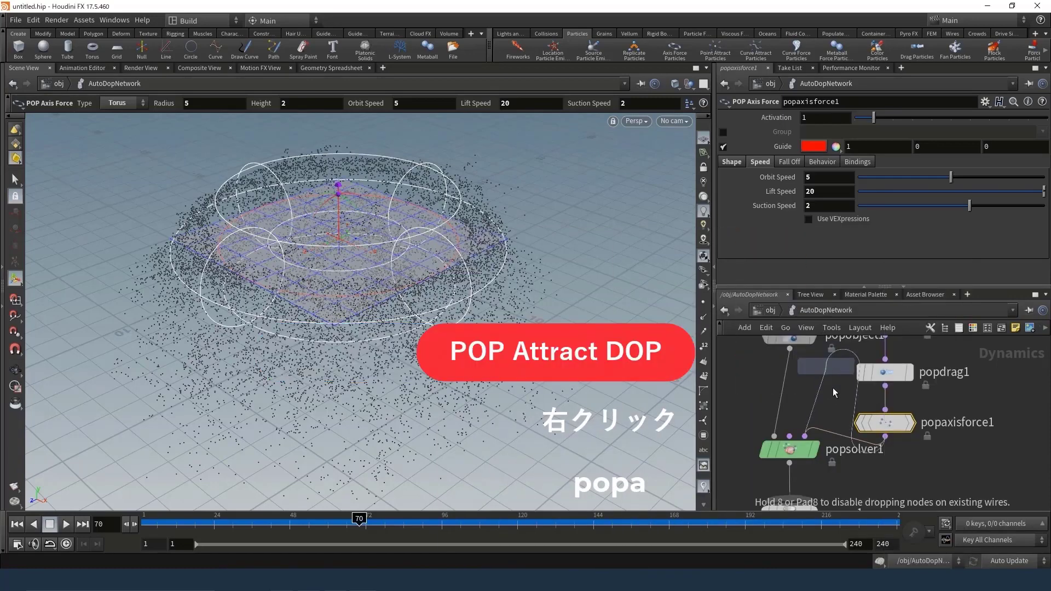
click(843, 446)
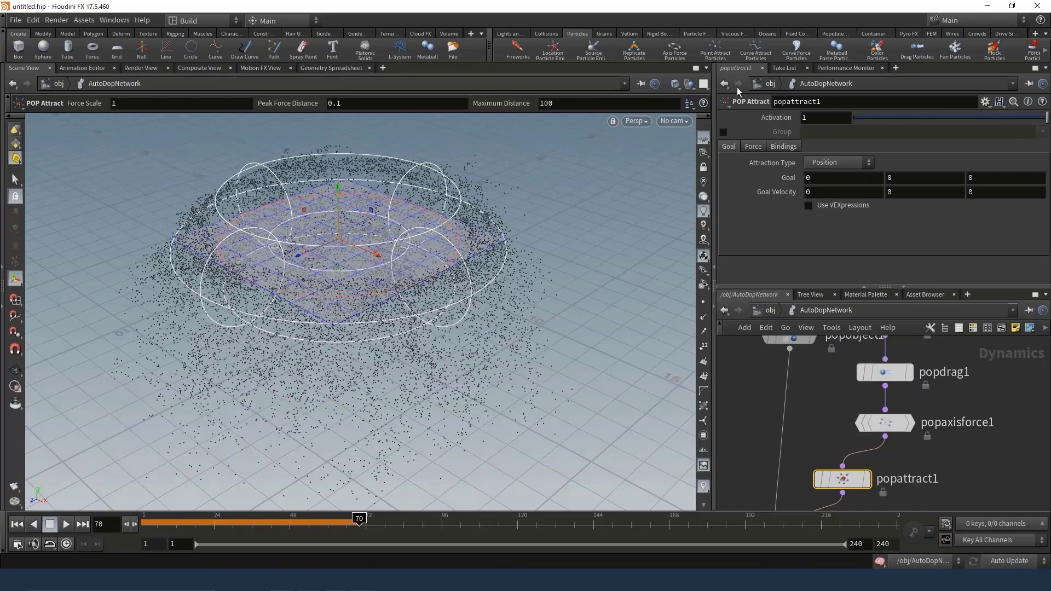
Set popattract1's Force Scale to 50 on the Force tab, then return to Goal
click(753, 147)
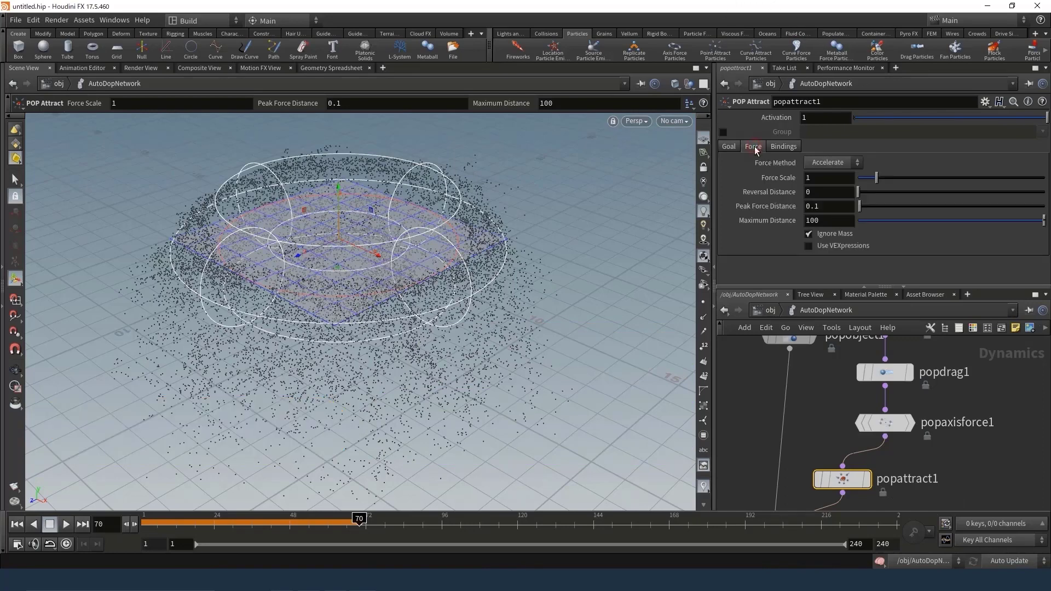
double_click(817, 180)
text(0)
key(Return)
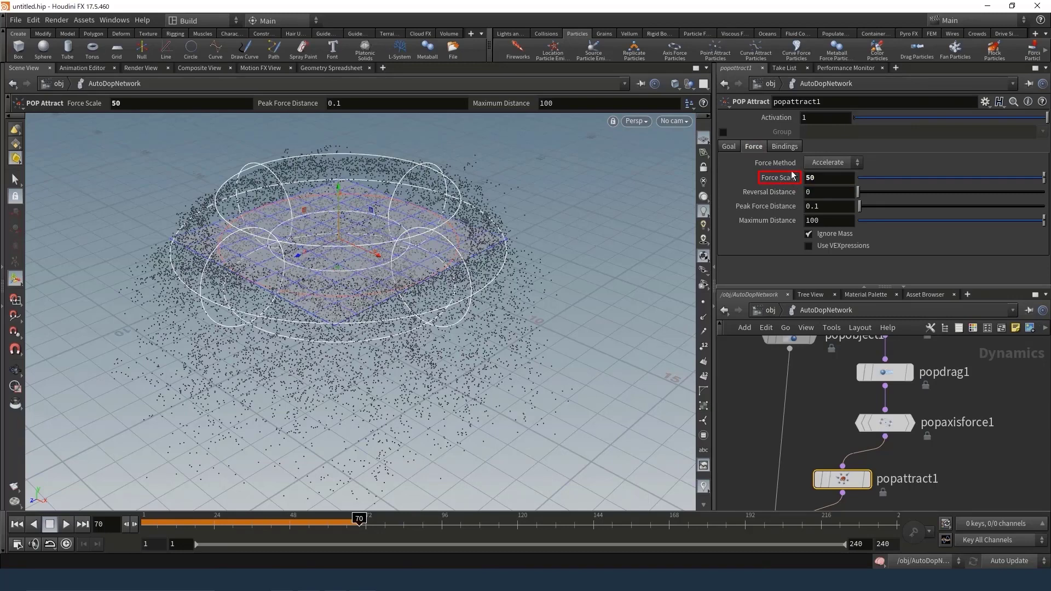
click(729, 148)
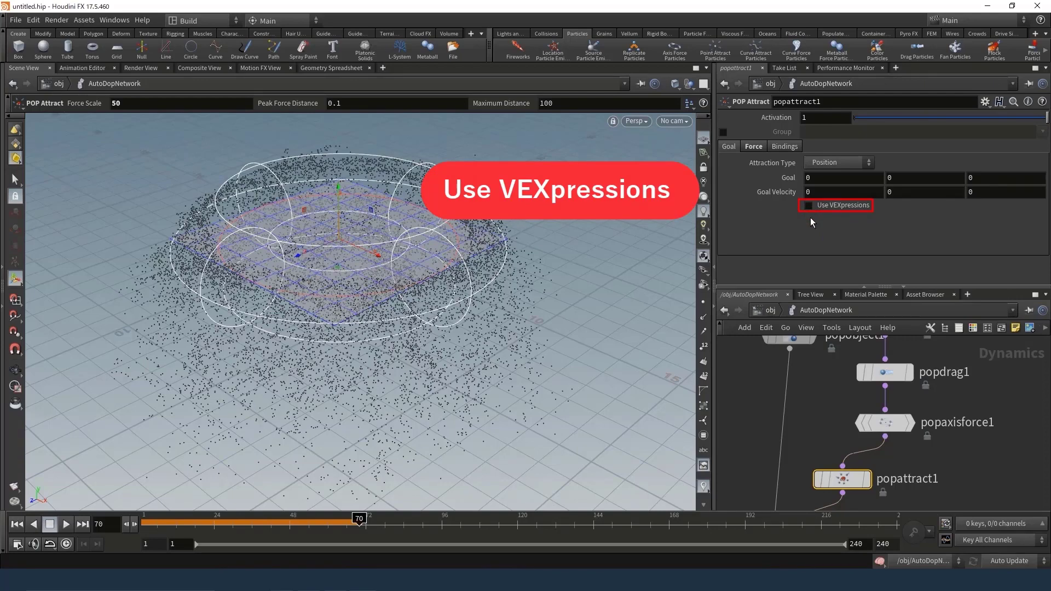
click(809, 206)
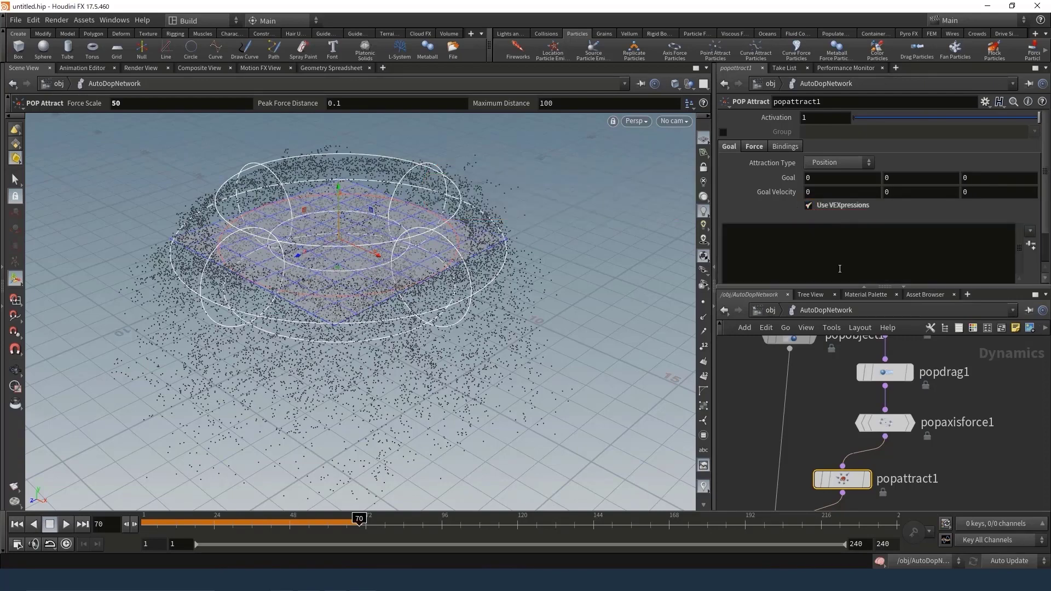
text(float Xval; Xval = 10; goal = set(Xval,10*cos(PI*@Frame/180),0);)
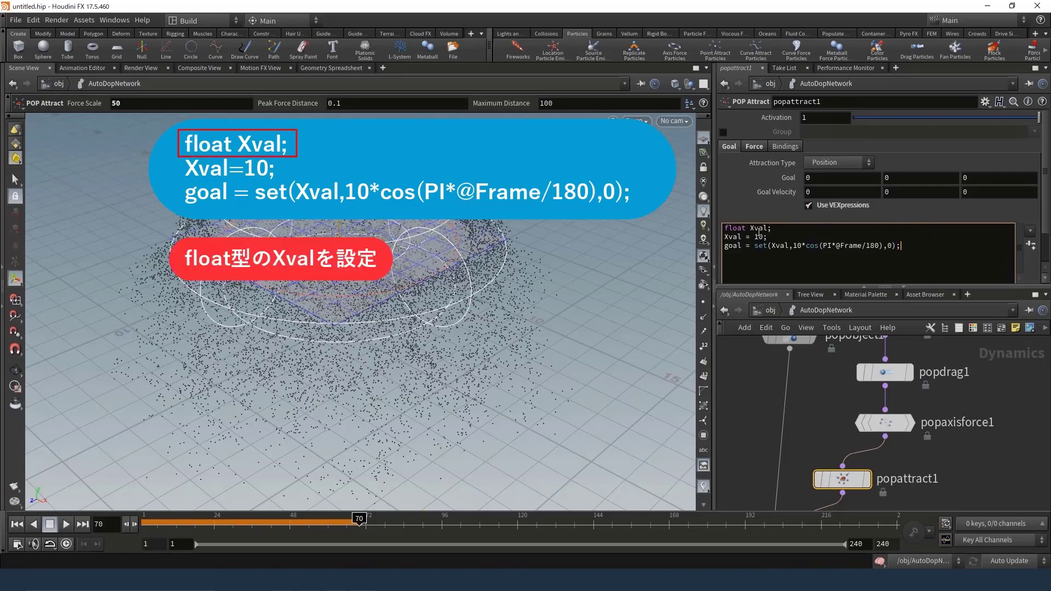
drag(780, 228, 717, 230)
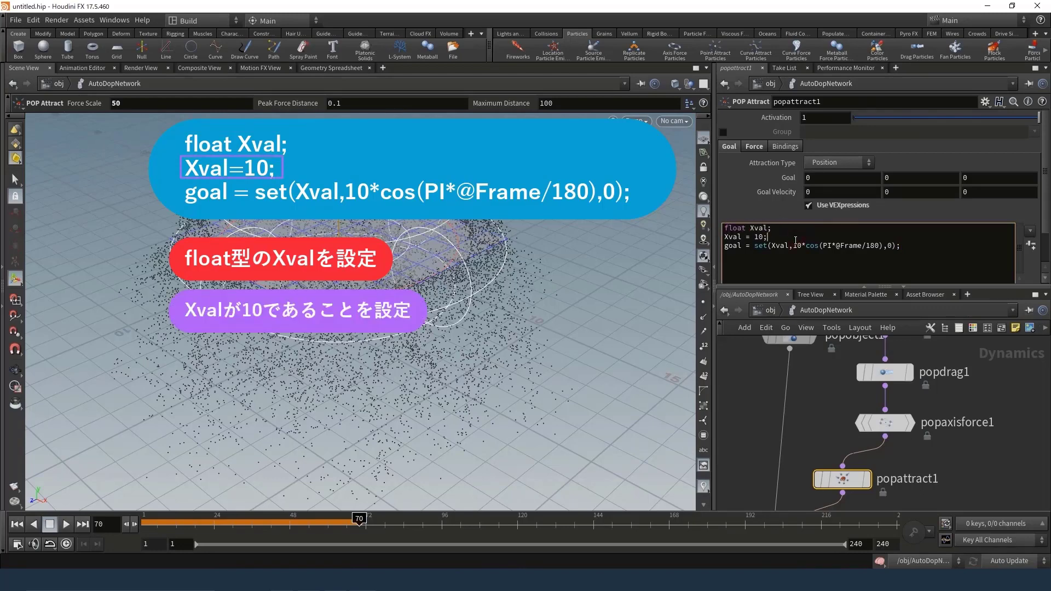
drag(792, 241, 700, 246)
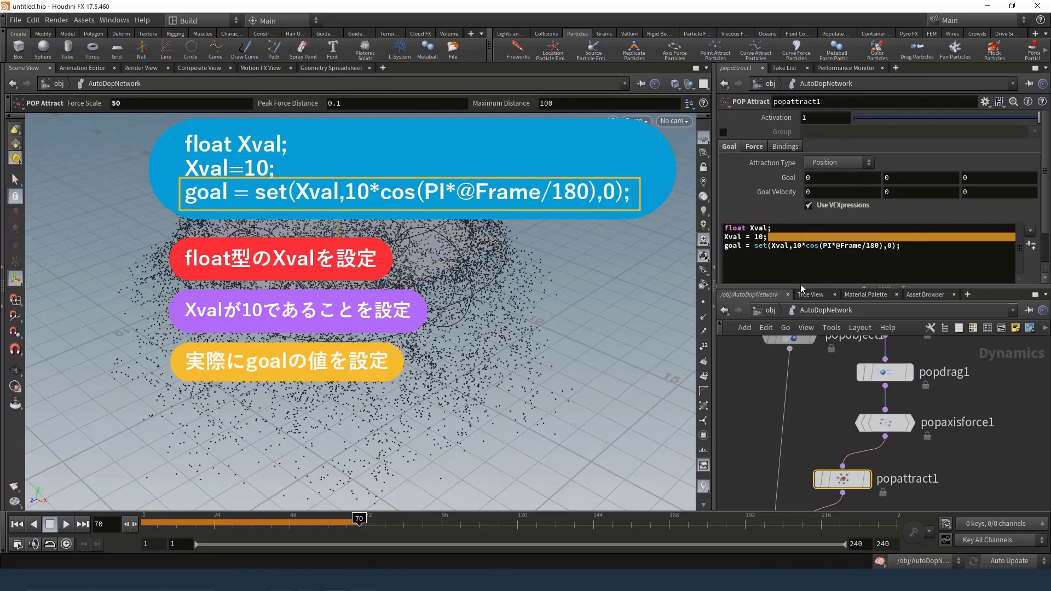
click(784, 271)
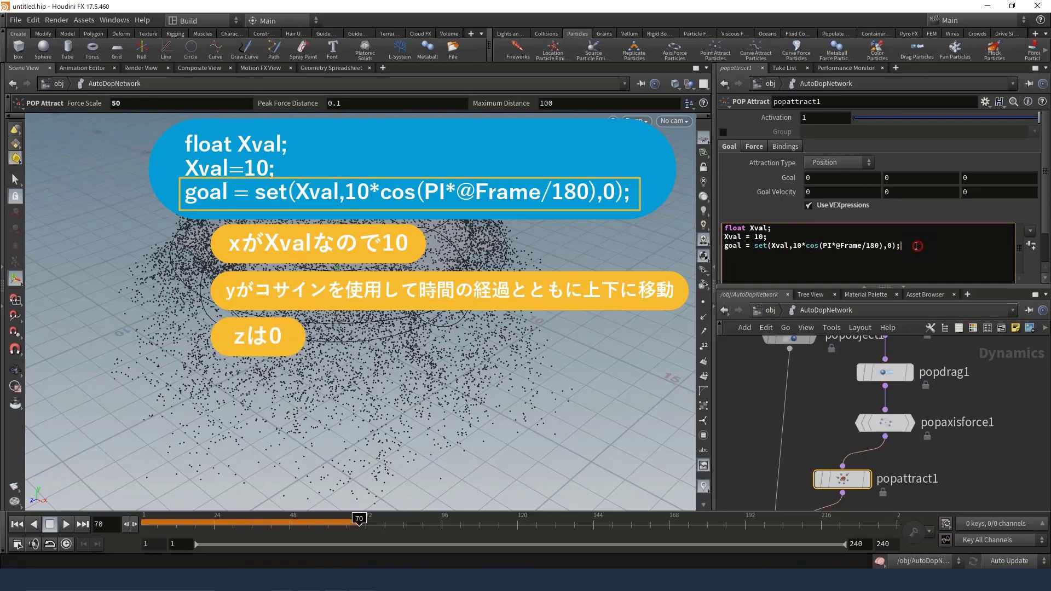
drag(909, 250, 691, 259)
click(816, 266)
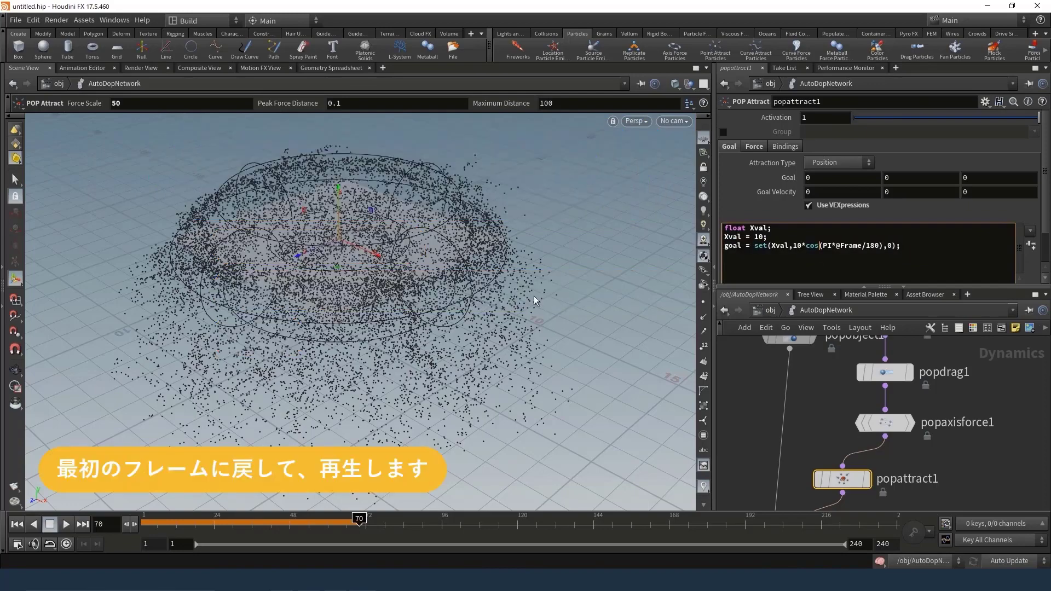
Rewind to the first frame and play the simulation to watch particles drawn toward the moving goal
click(17, 523)
click(66, 527)
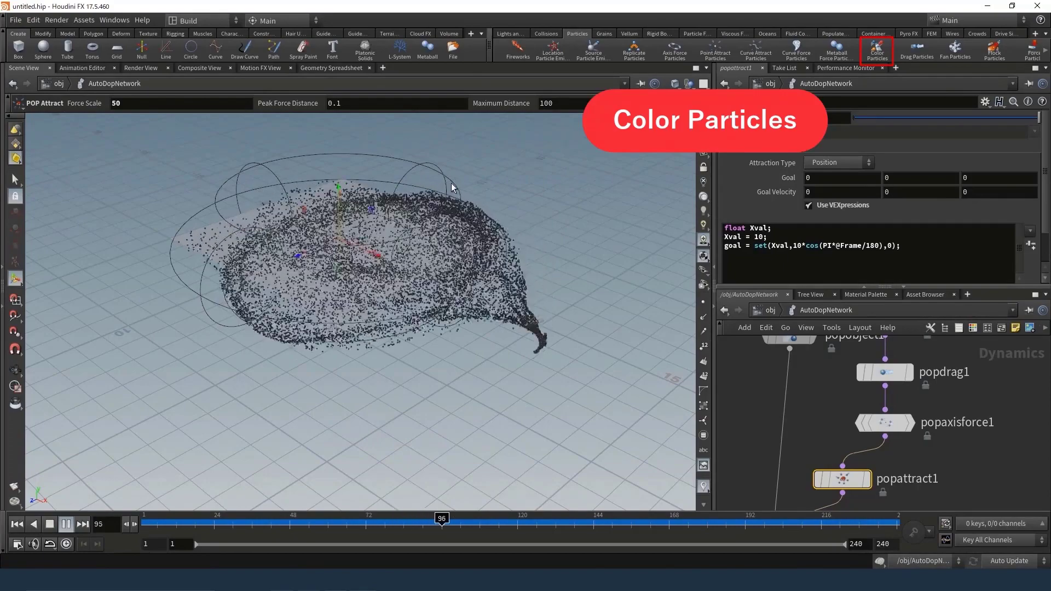
click(878, 52)
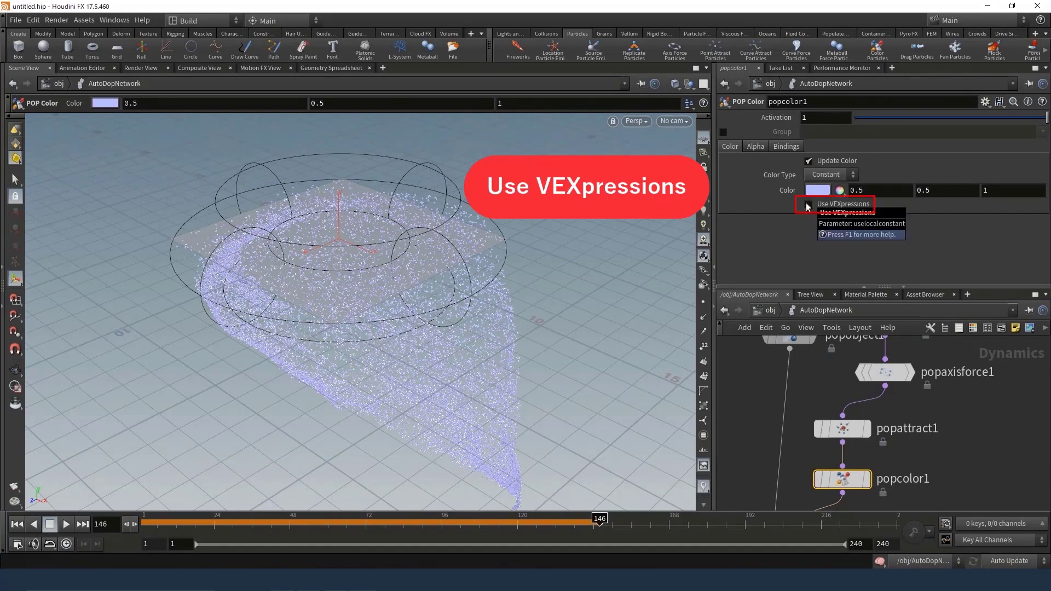
click(807, 206)
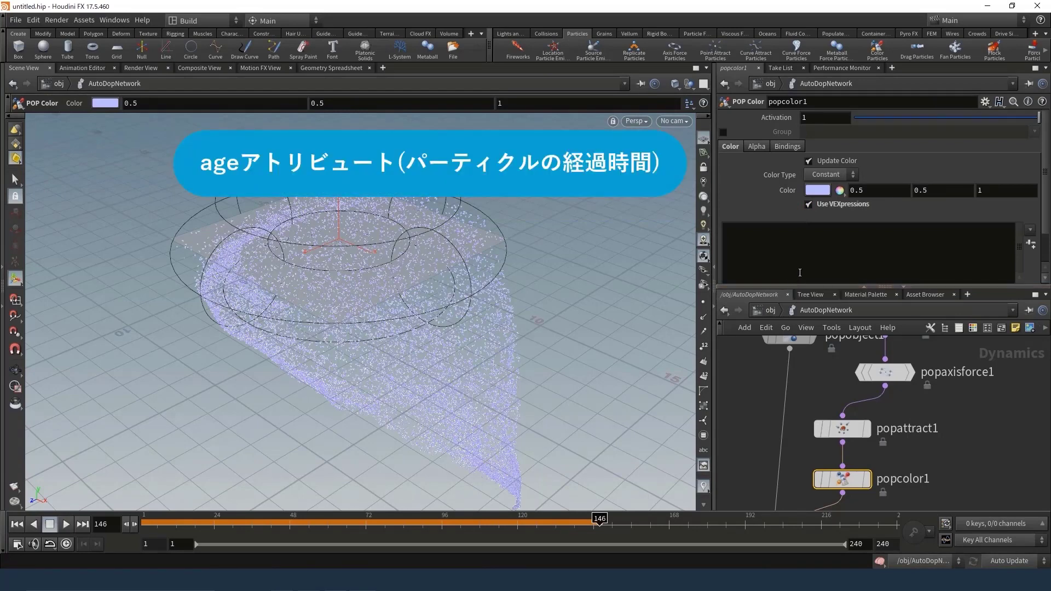
text(color.r = fit(@age,0,5,0,1);)
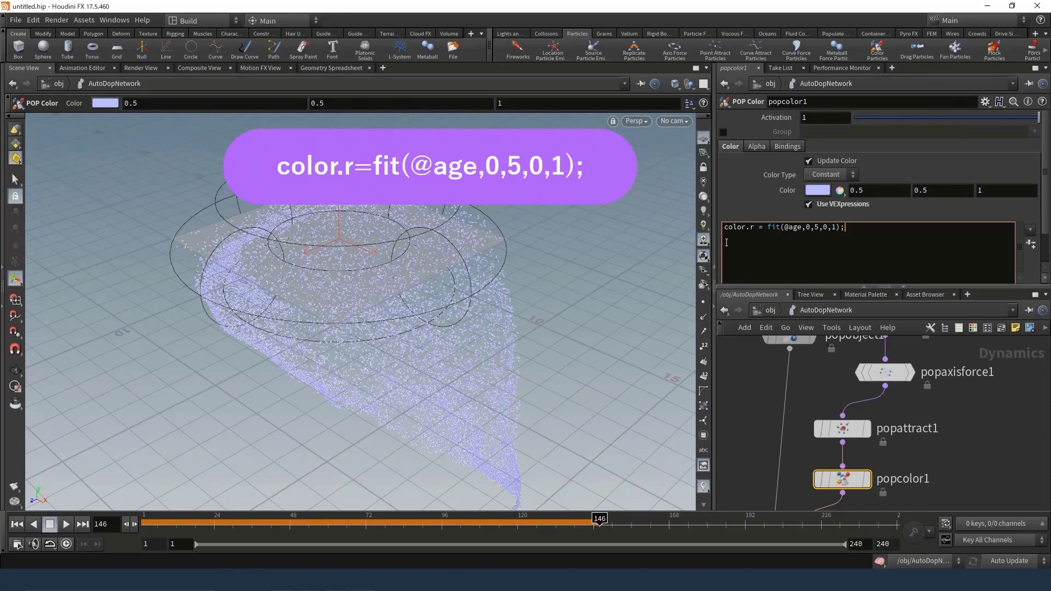
drag(725, 226, 757, 227)
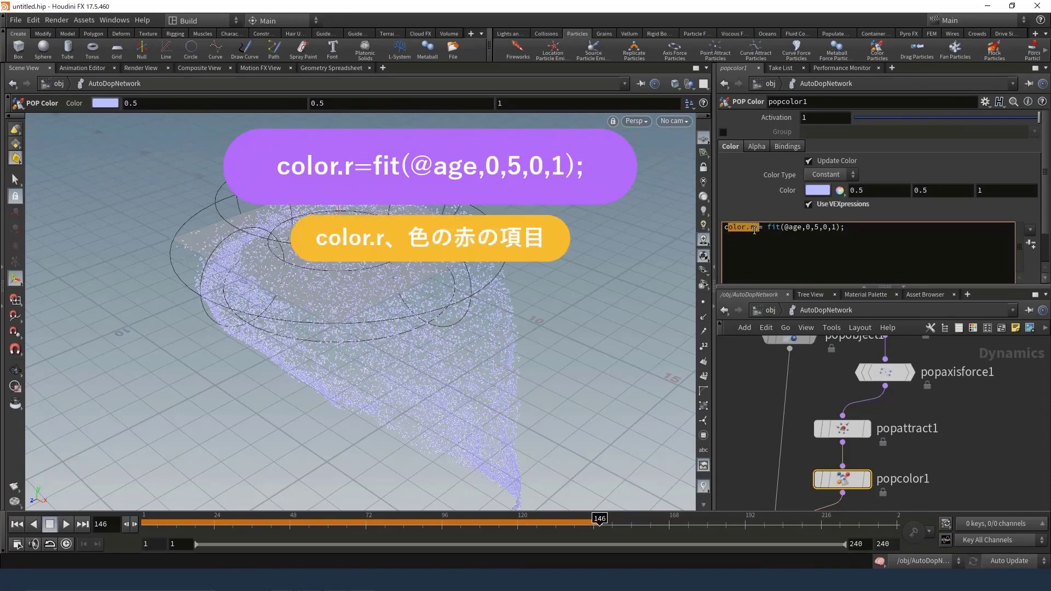
click(767, 276)
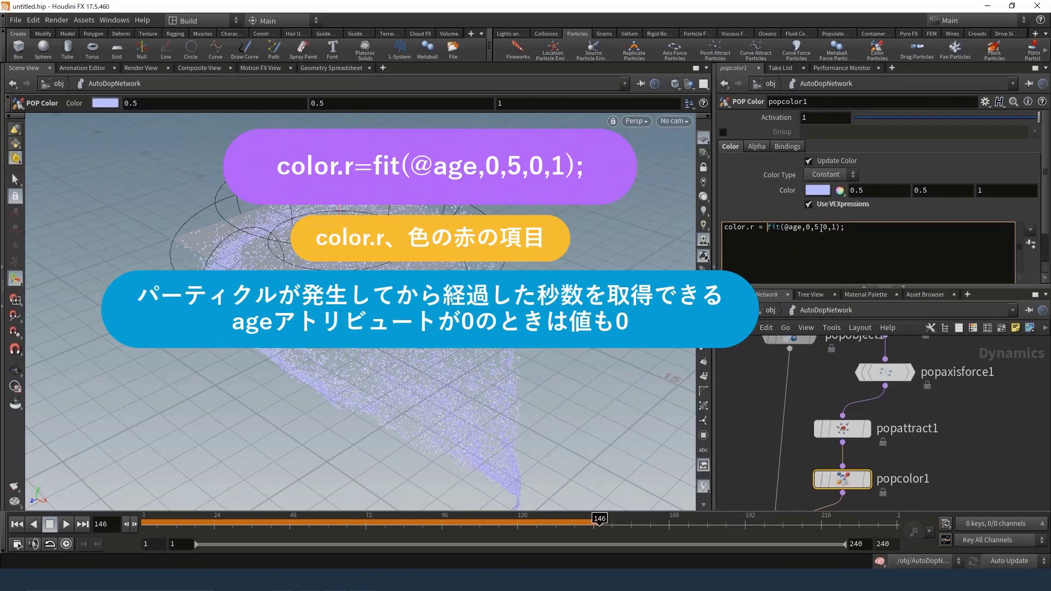
click(824, 234)
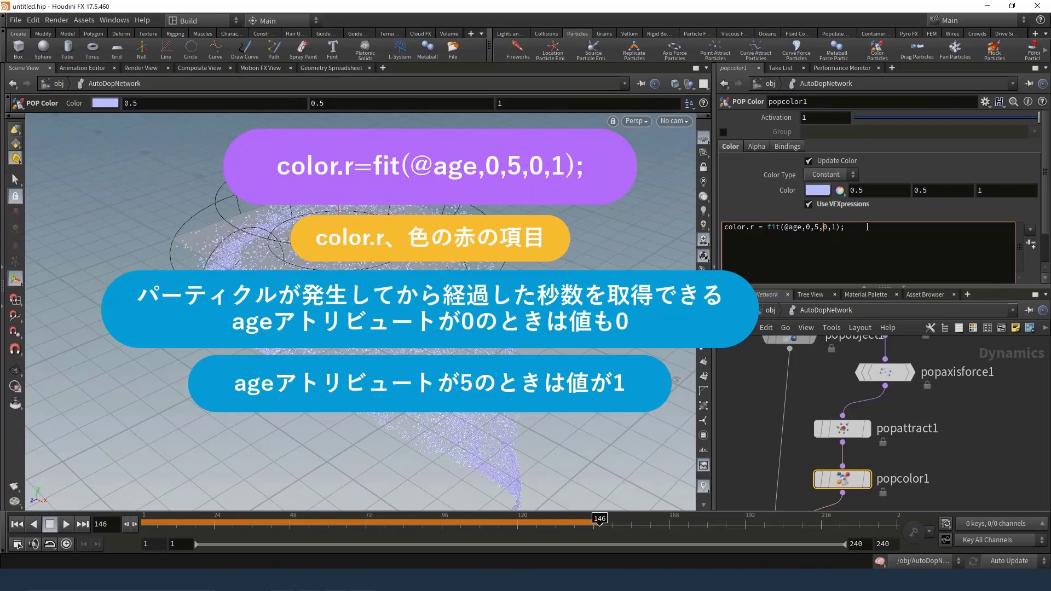
click(17, 524)
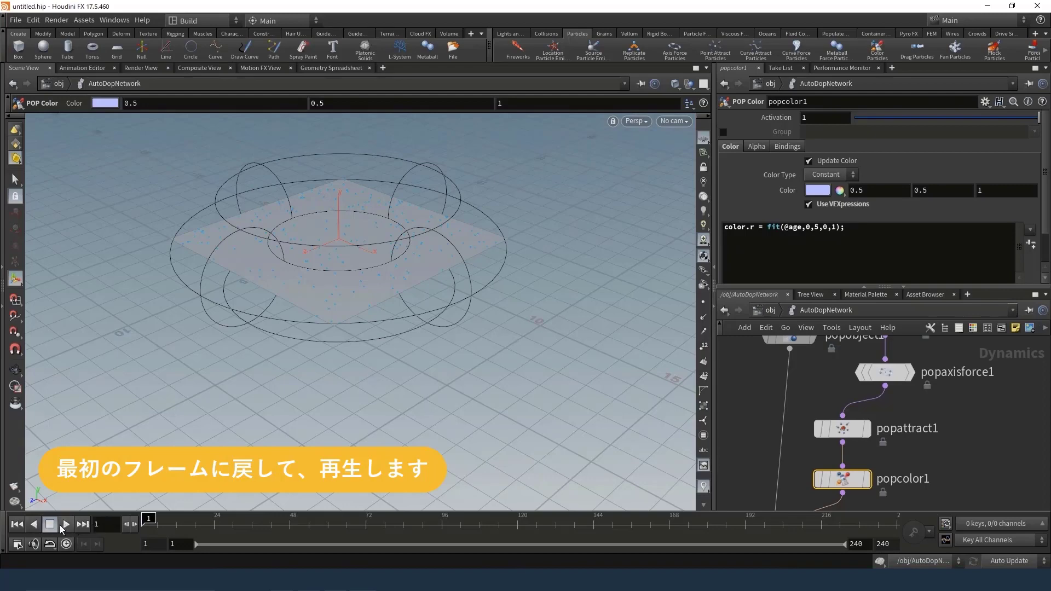
Play the simulation from the first frame to watch older particles turn pinker
click(65, 525)
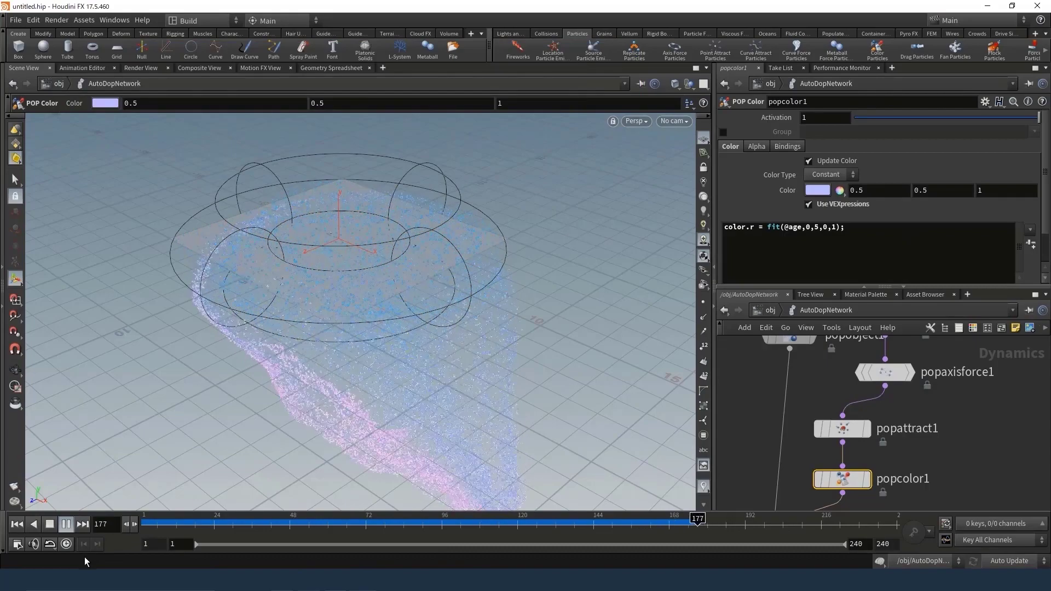
click(50, 525)
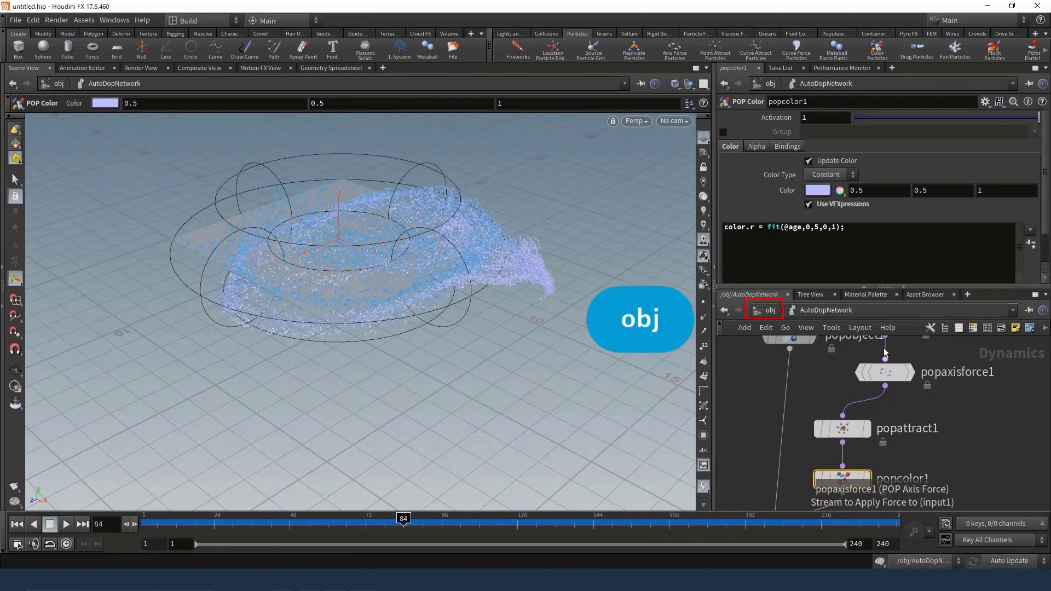
At object level, turn off grid_object1's display flag to hide the source grid
click(766, 312)
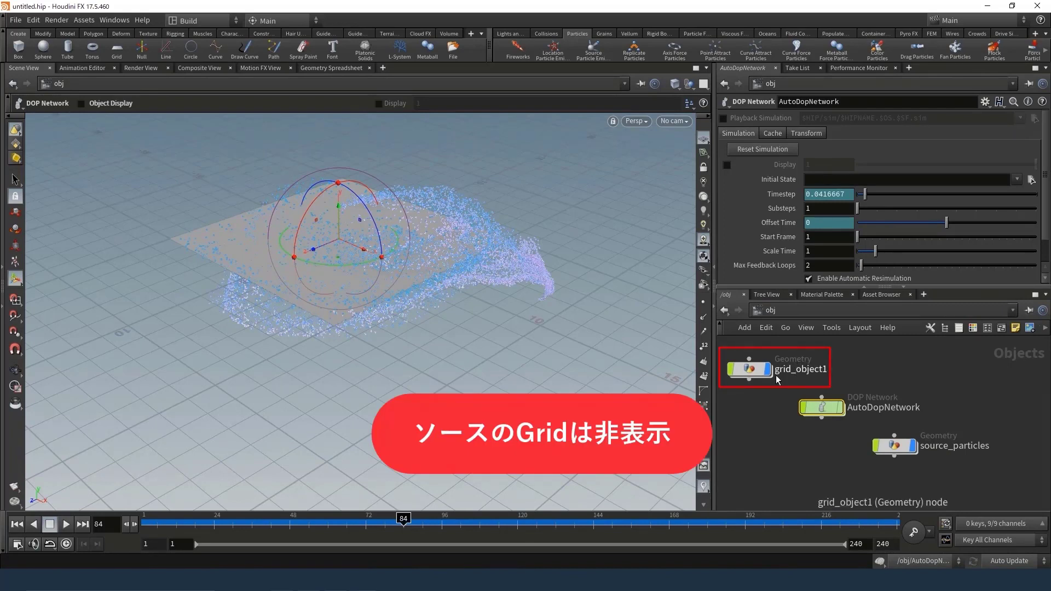
mouse_move(749, 370)
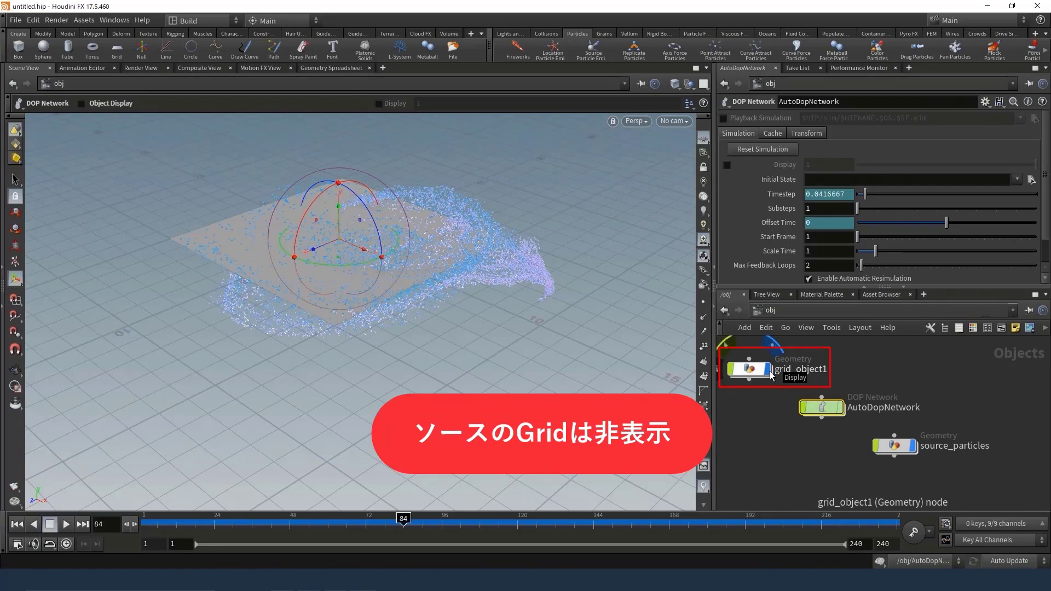
click(768, 370)
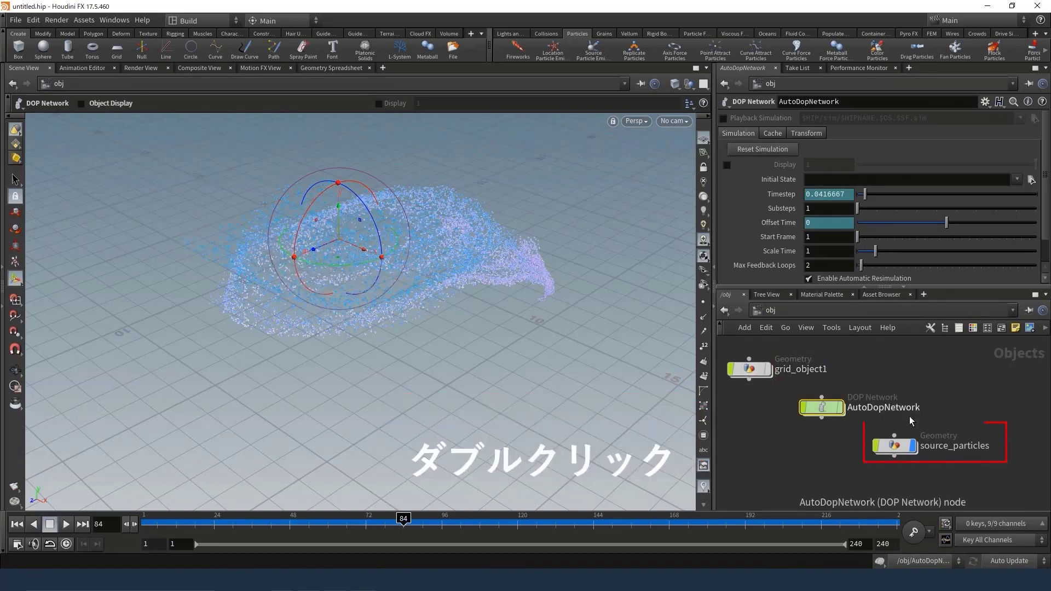
Dive into source_particles and show import_source's point attributes in the Geometry Spreadsheet
double_click(895, 453)
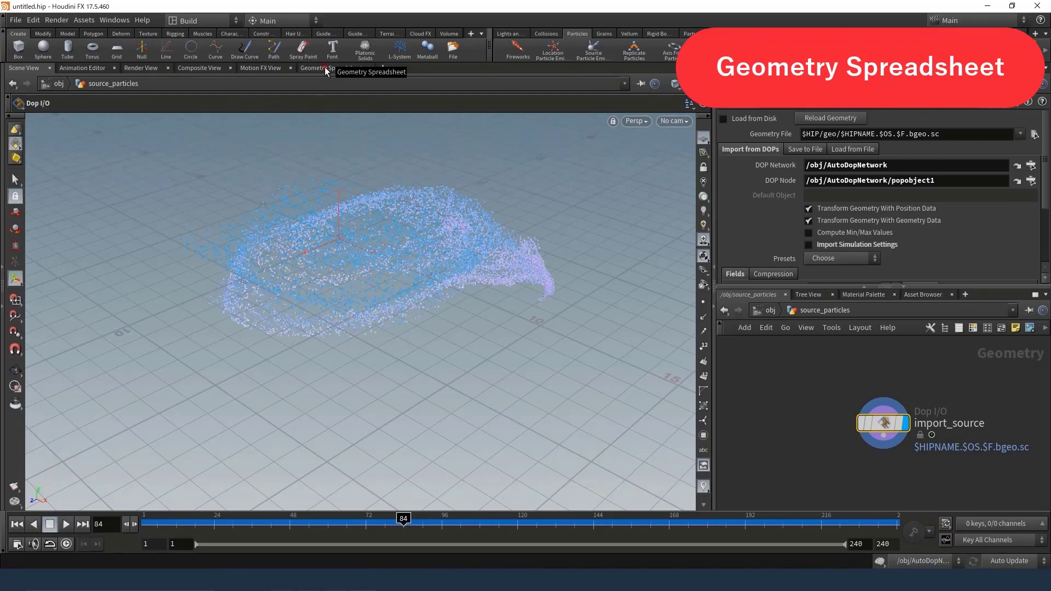
click(325, 68)
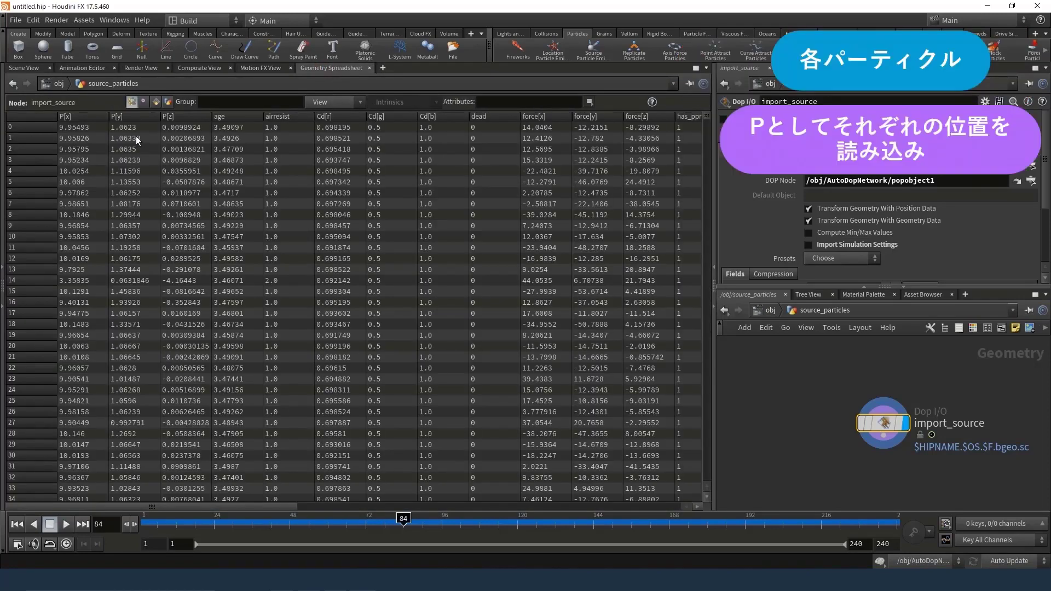
Scroll through the spreadsheet's attribute columns such as age and Cd, then return to Scene View
scroll(204, 175, down, 1)
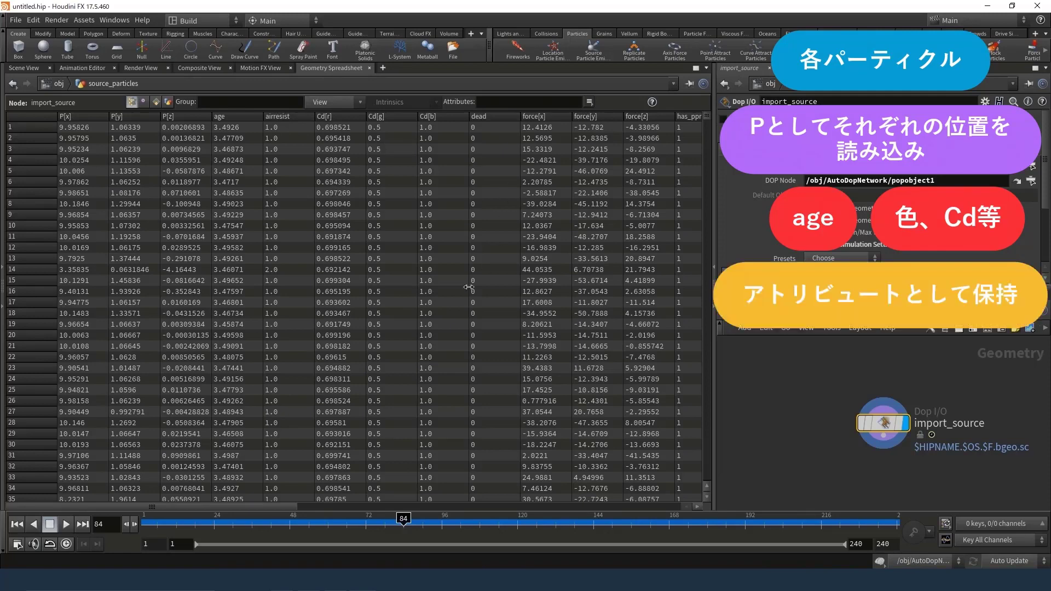
drag(274, 504, 394, 504)
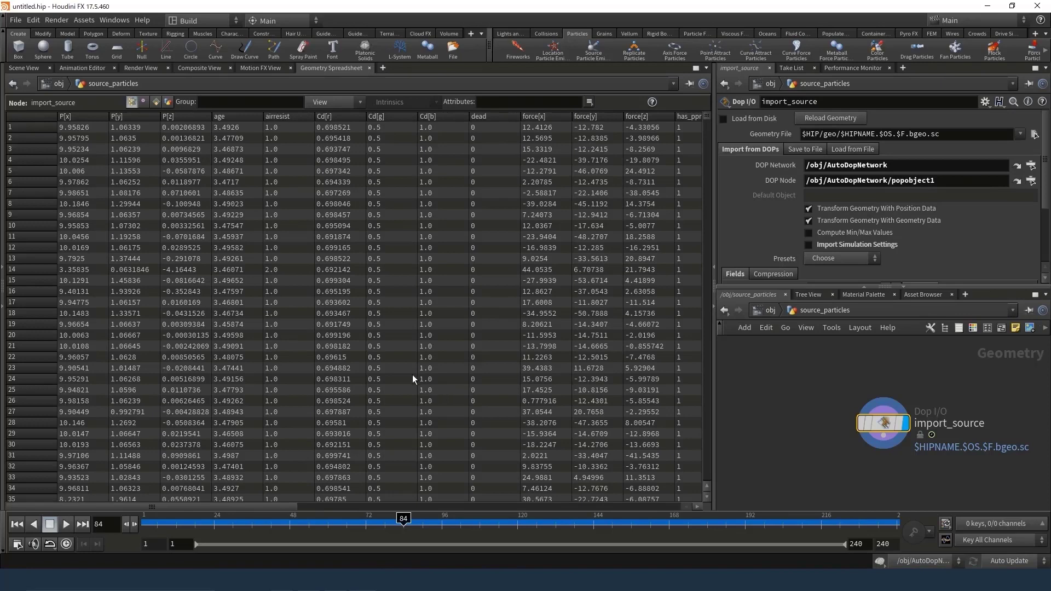
click(30, 68)
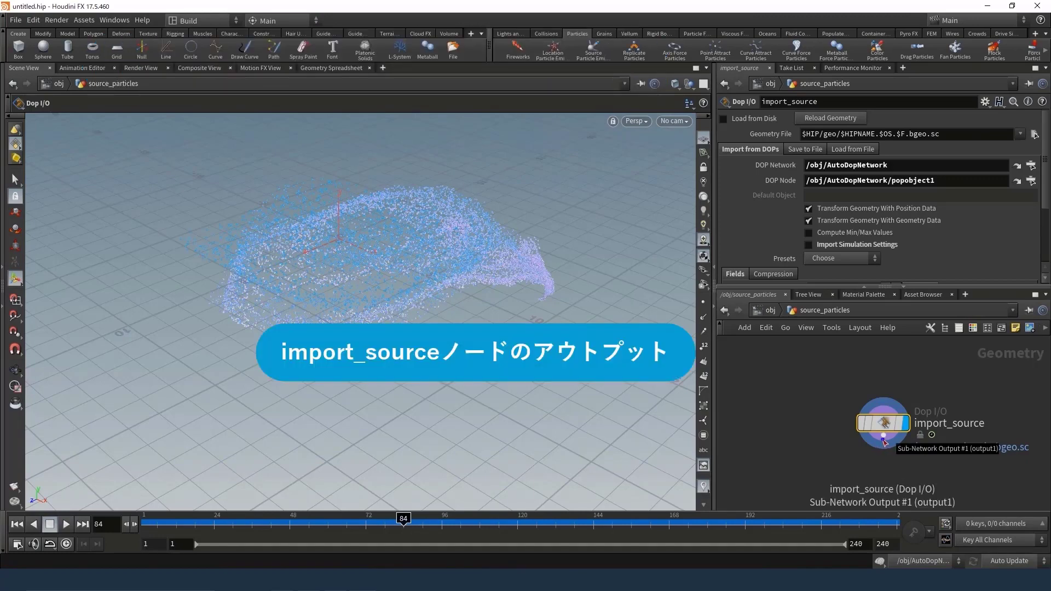
Append a Particle Fluid Surface node below import_source and make it the displayed node
right_click(884, 442)
text(pfs)
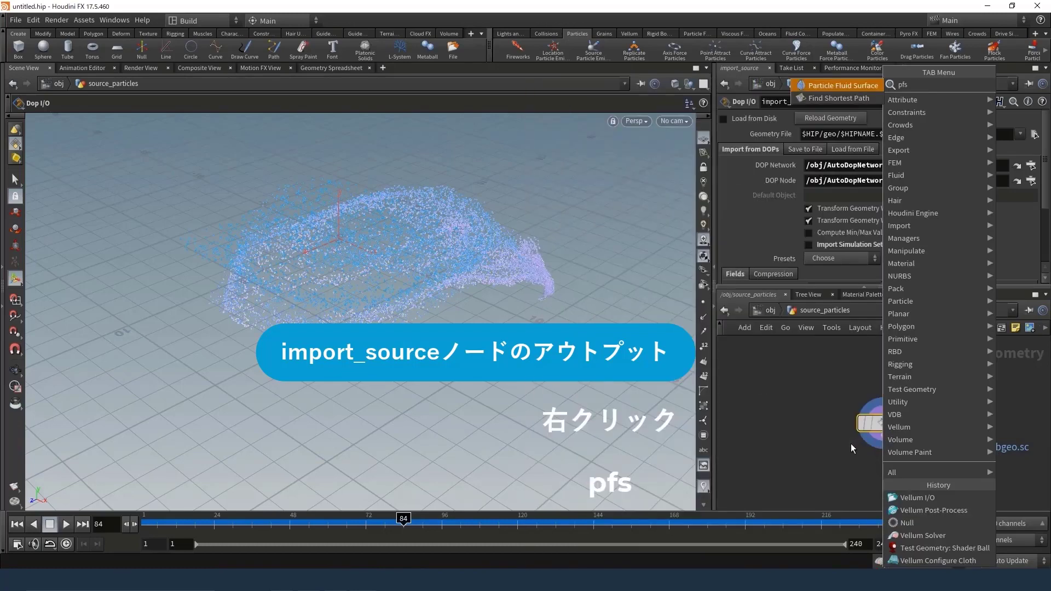
click(866, 87)
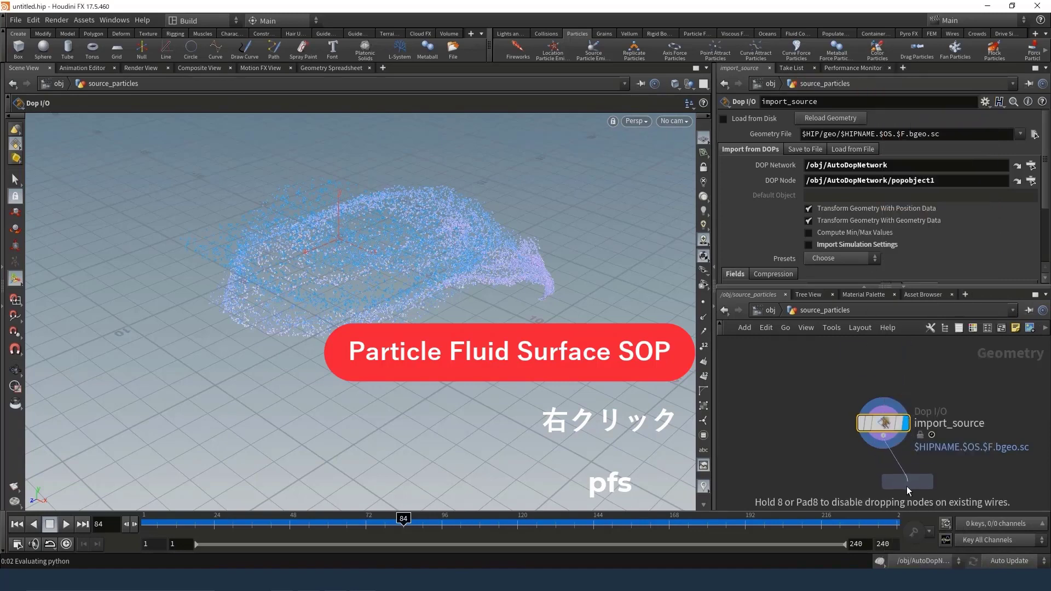
click(908, 477)
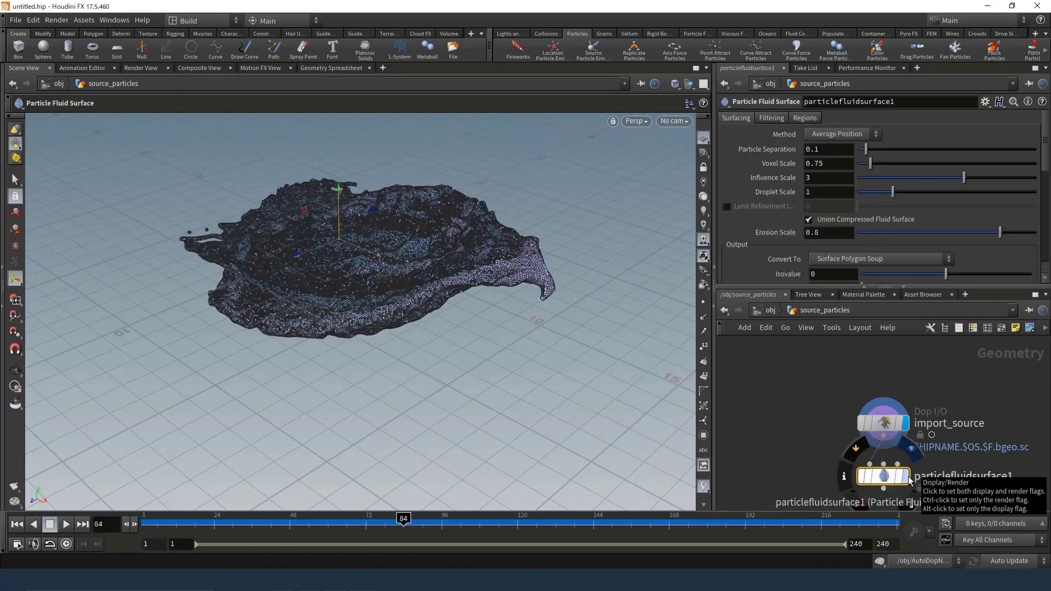
click(908, 476)
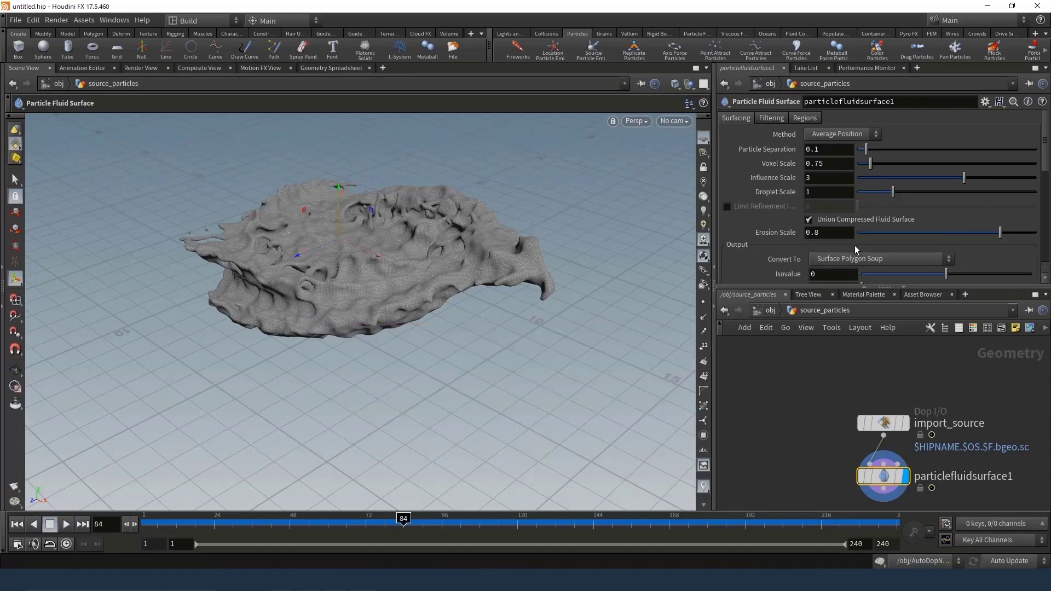
Add Cd to the Particle Fluid Surface's Transfer Attributes list
scroll(824, 259, down, 2)
scroll(730, 210, down, 1)
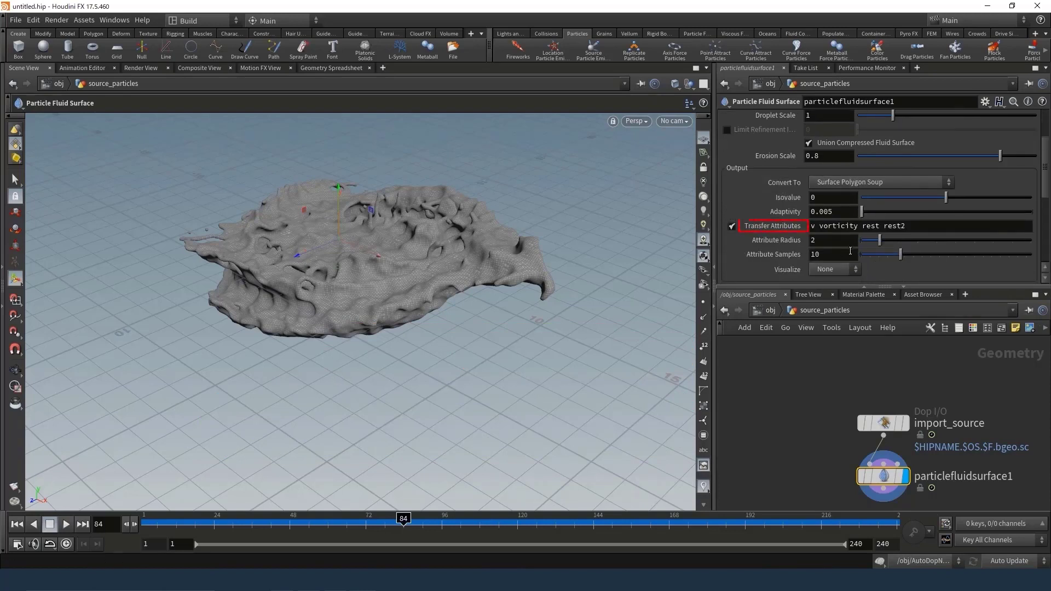
click(905, 226)
text(Cd)
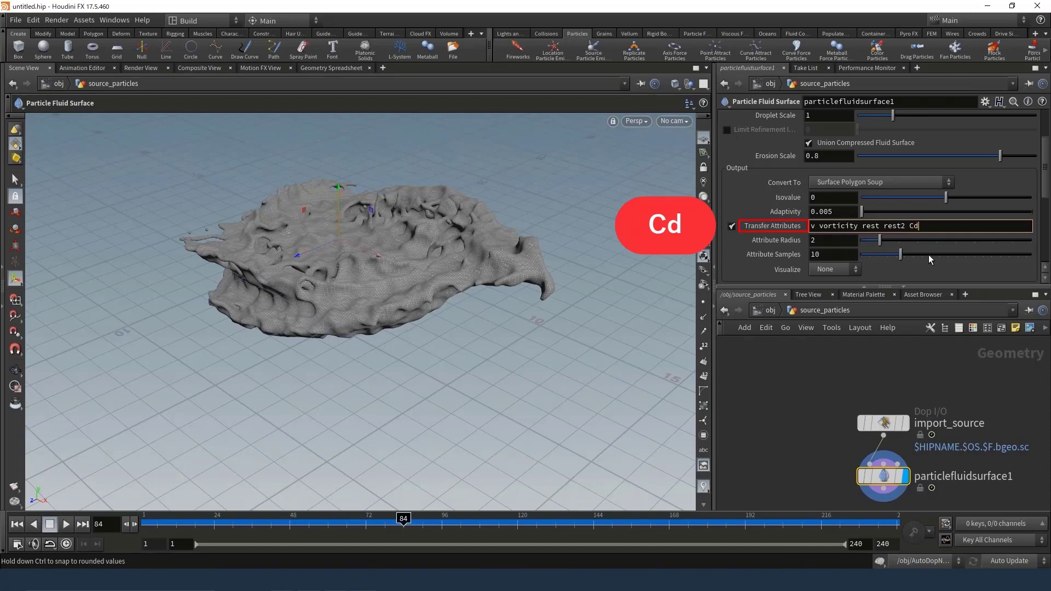
key(Return)
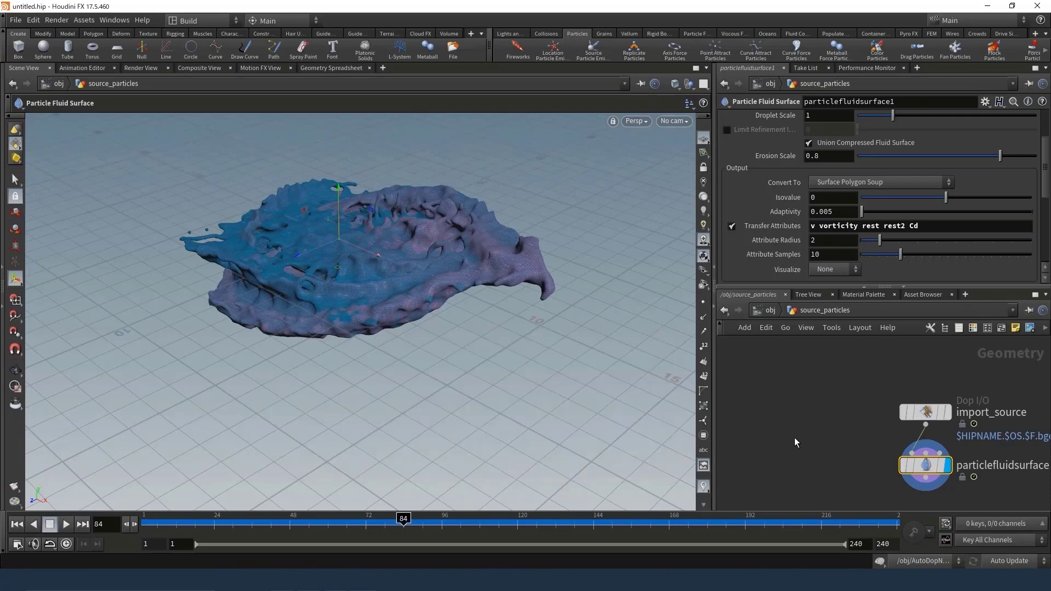
Place a Copy to Points node and wire import_source into its target points input
key(Tab)
text(c)
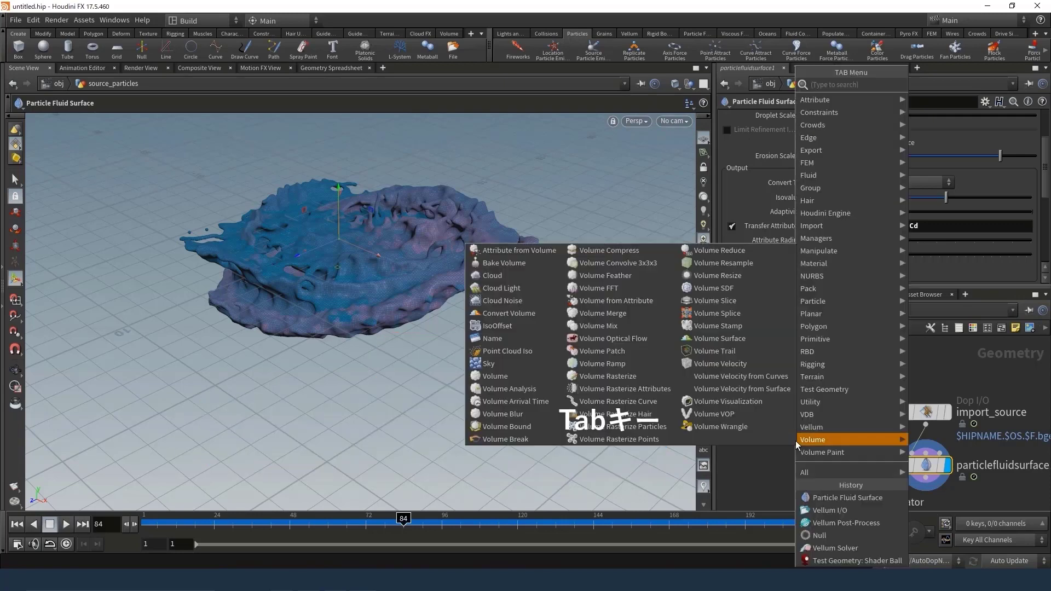
text(tp)
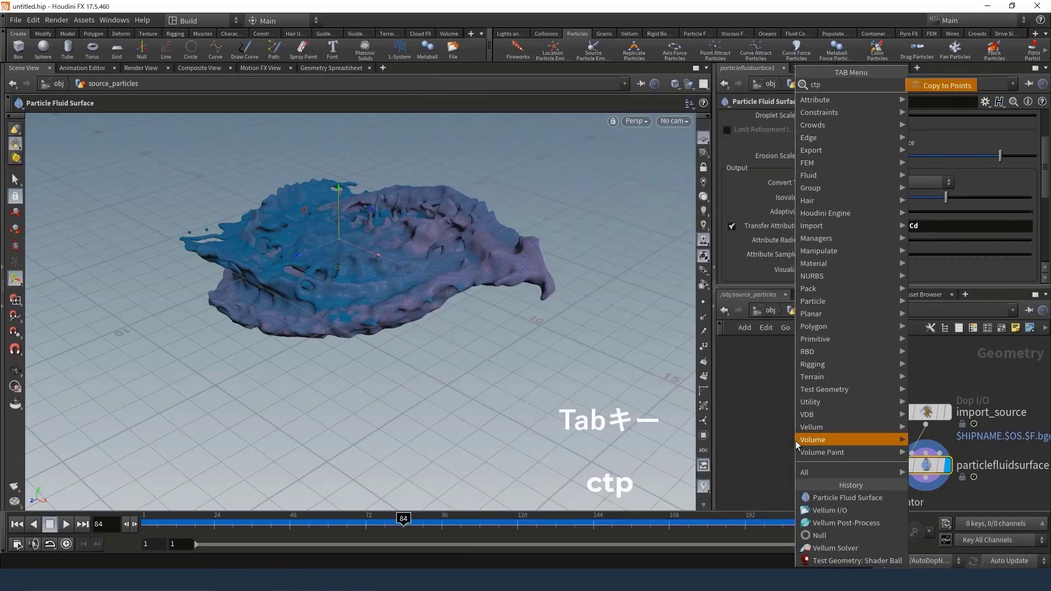
key(Return)
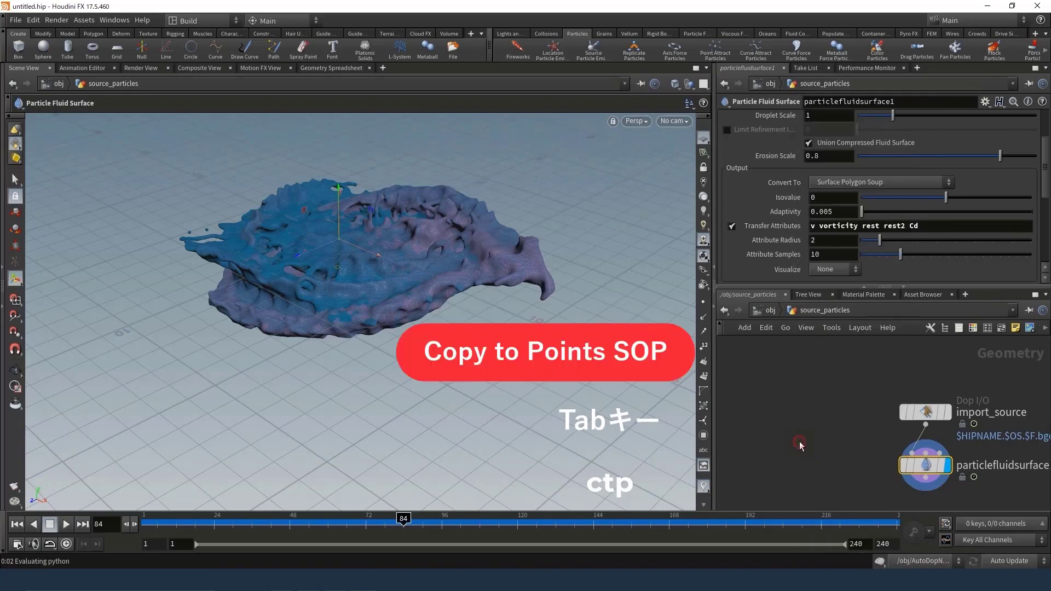
click(799, 441)
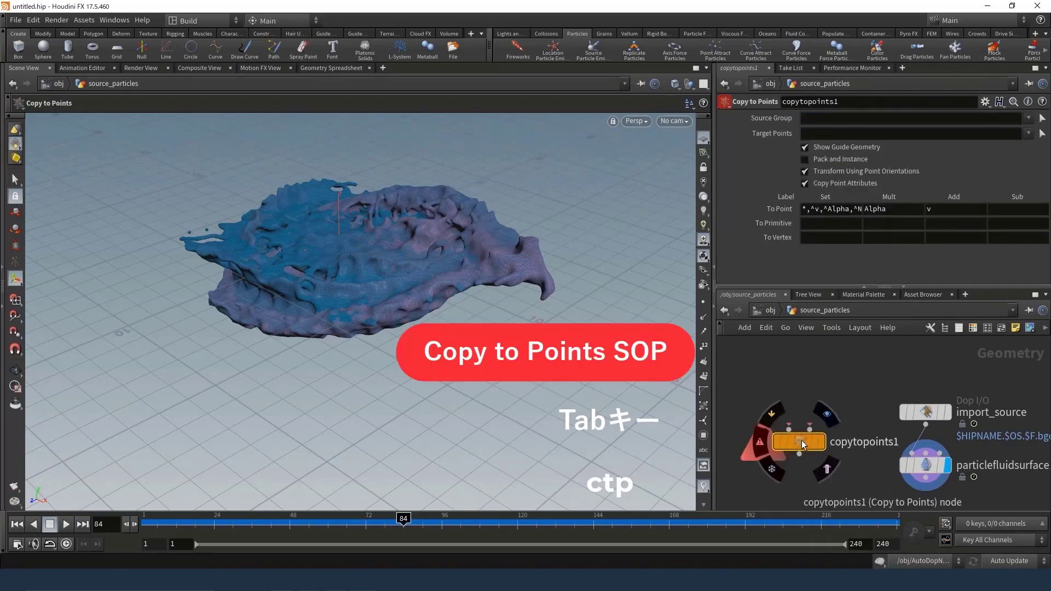
drag(801, 441, 802, 465)
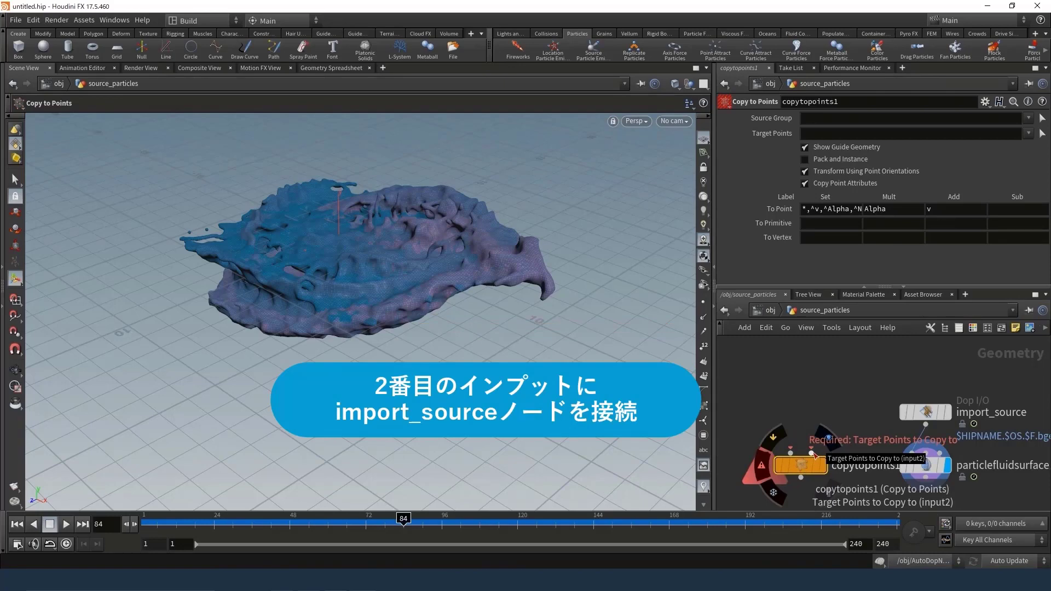
click(814, 455)
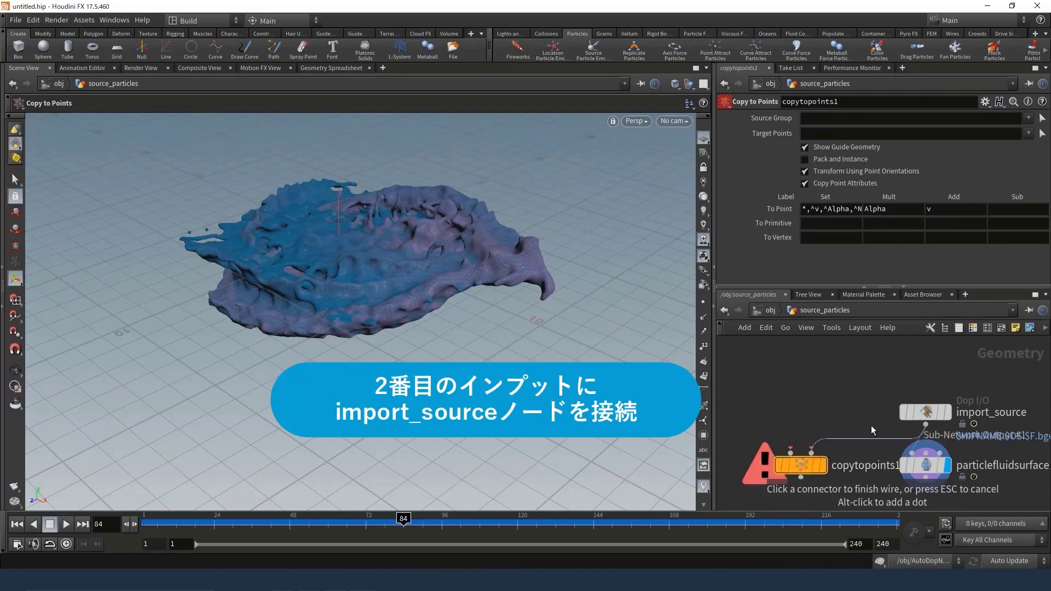
click(927, 433)
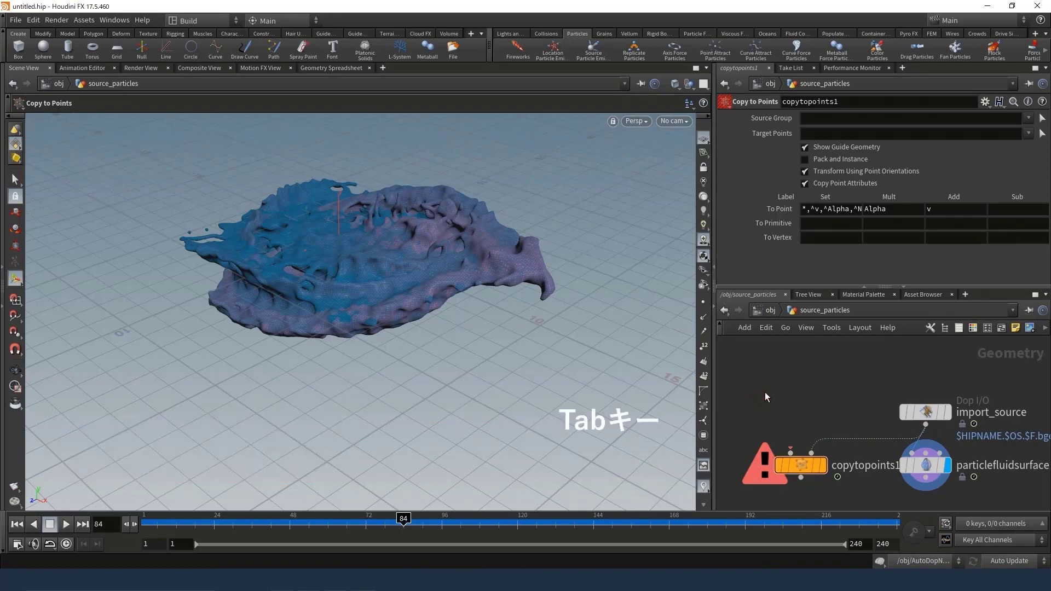
Add a Box node with uniform scale 0.1 and wire it into copytopoints1's first input
key(Tab)
text(box)
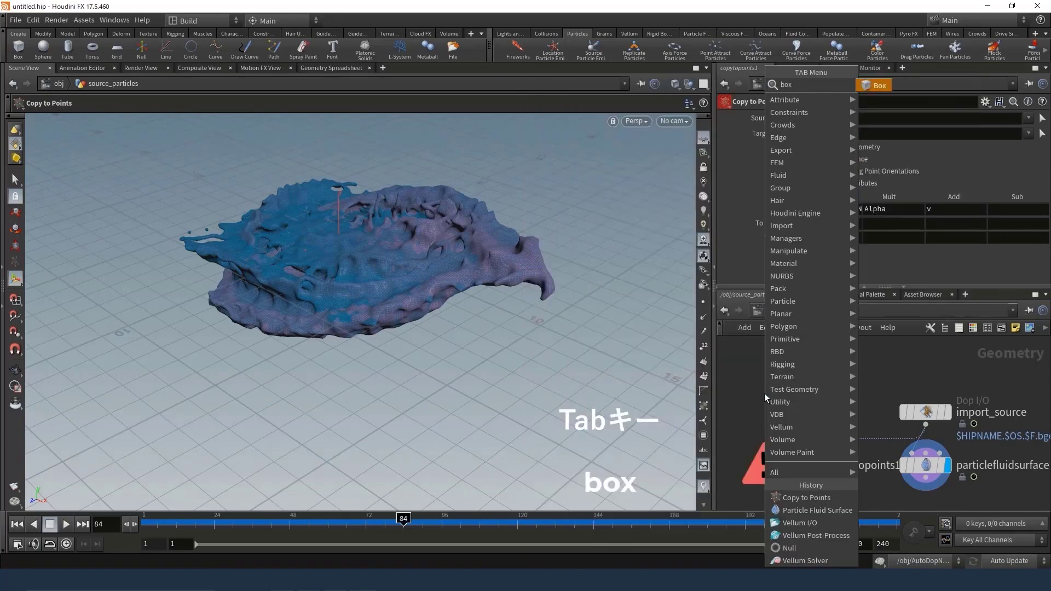
click(869, 86)
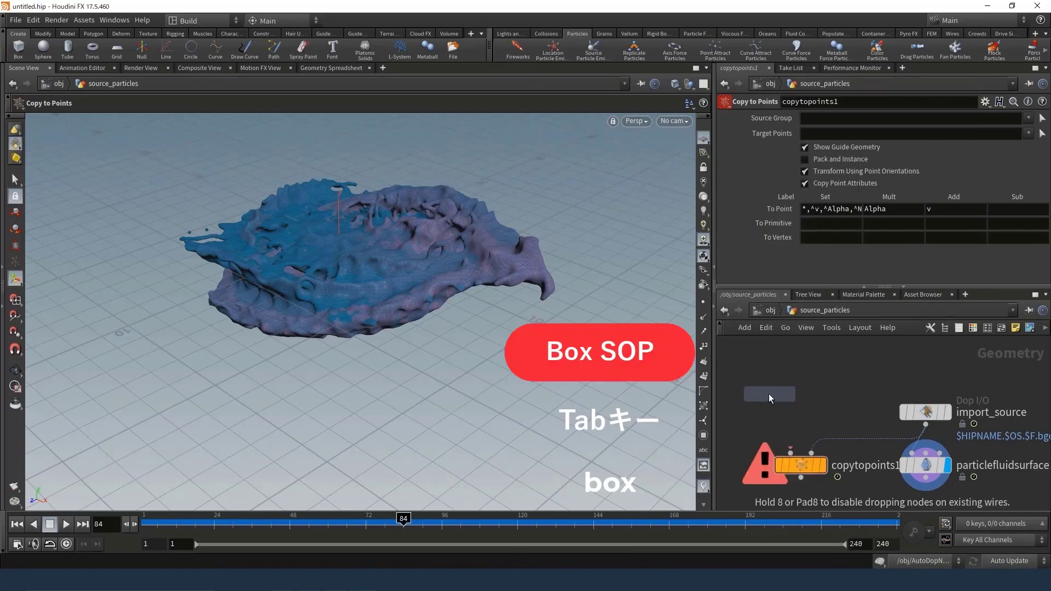
click(769, 393)
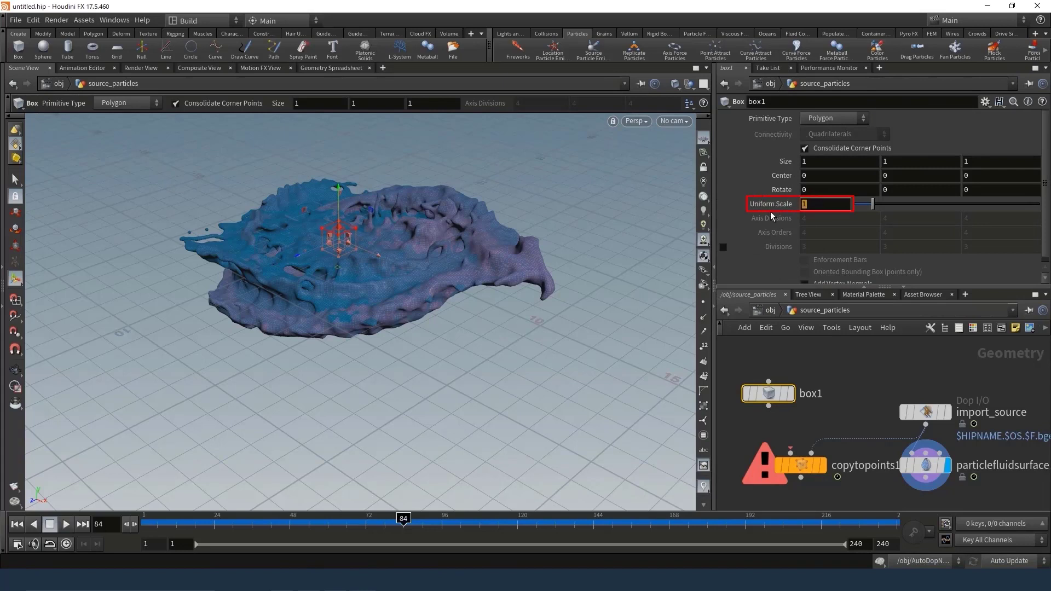
text(0.1)
key(Return)
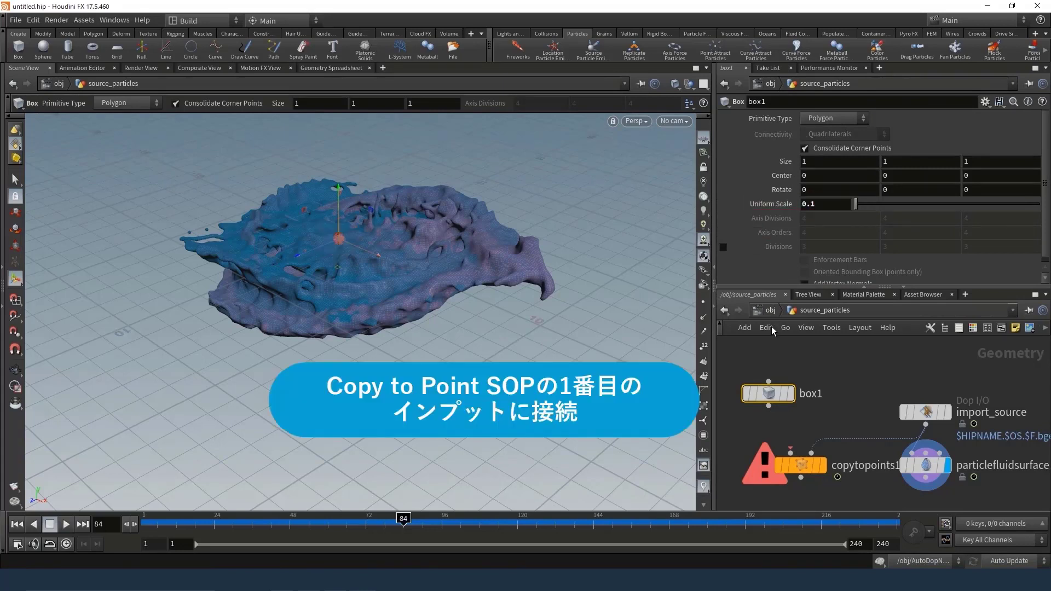
click(790, 454)
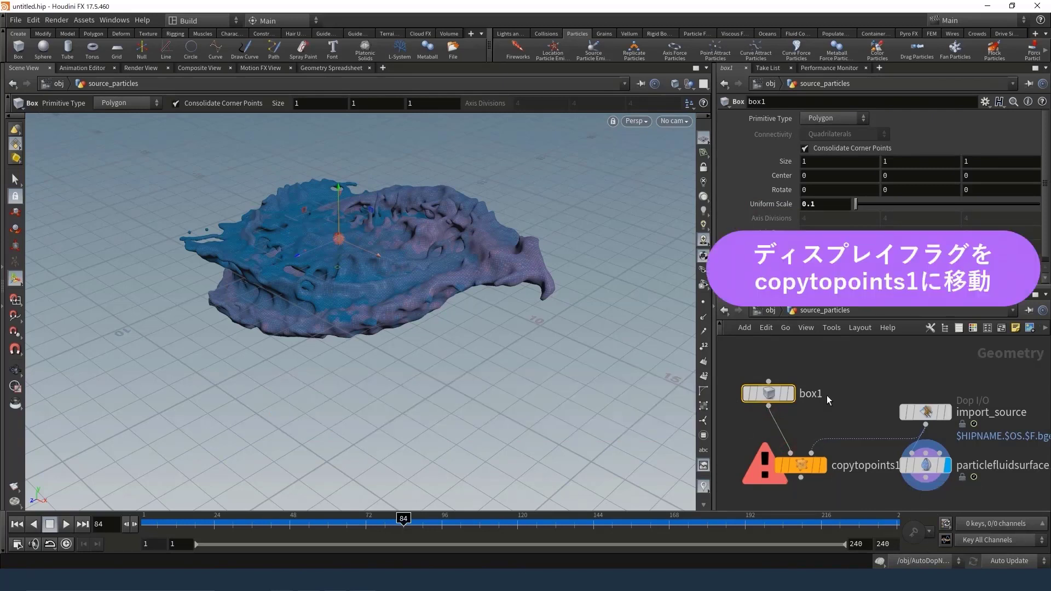
mouse_move(800, 466)
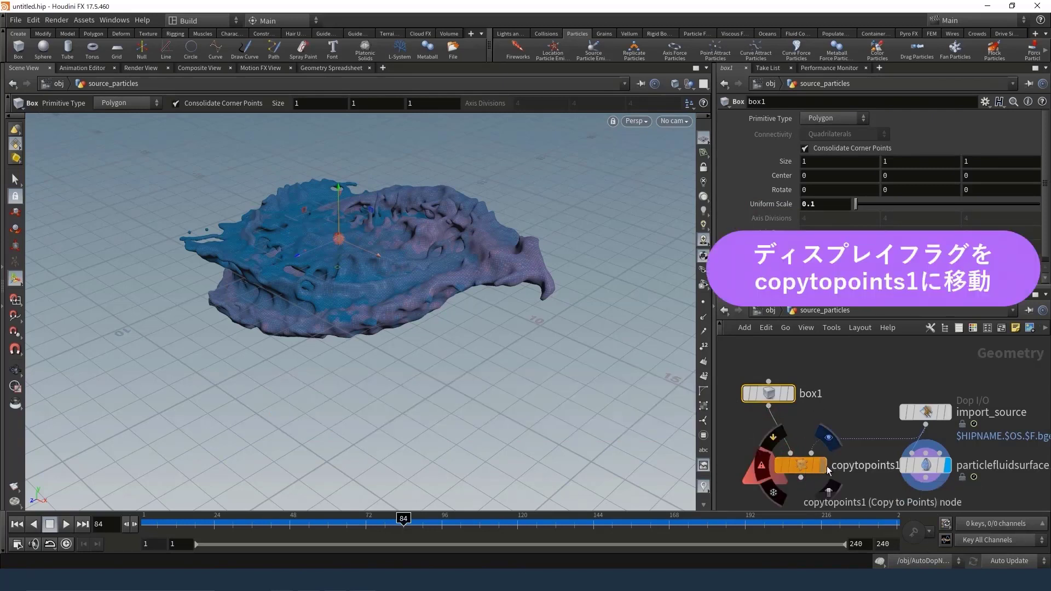
Display copytopoints1, then zoom and orbit to inspect the colored boxes on every particle
click(826, 467)
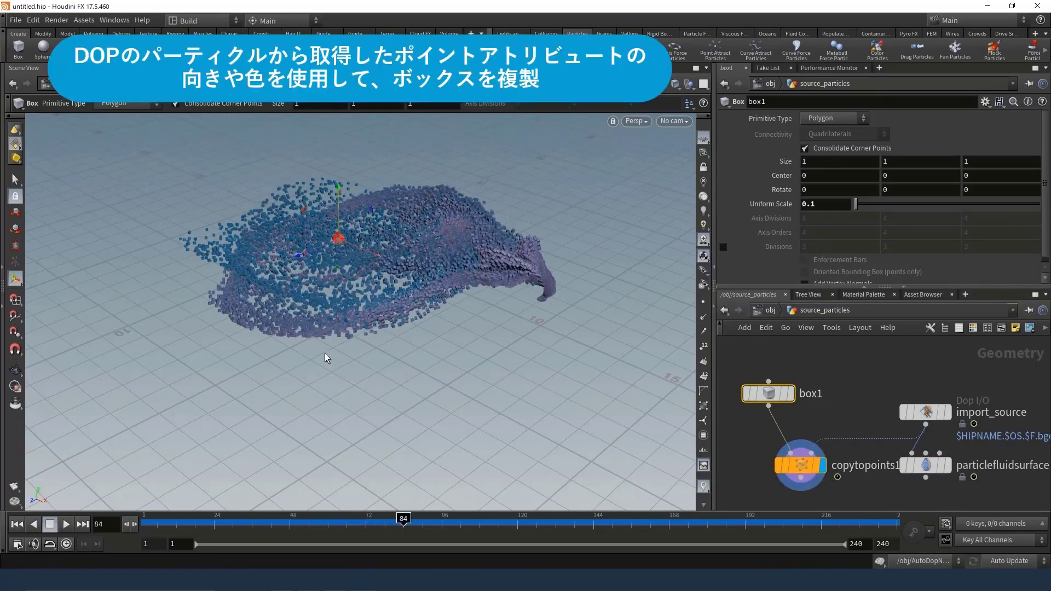
key(Escape)
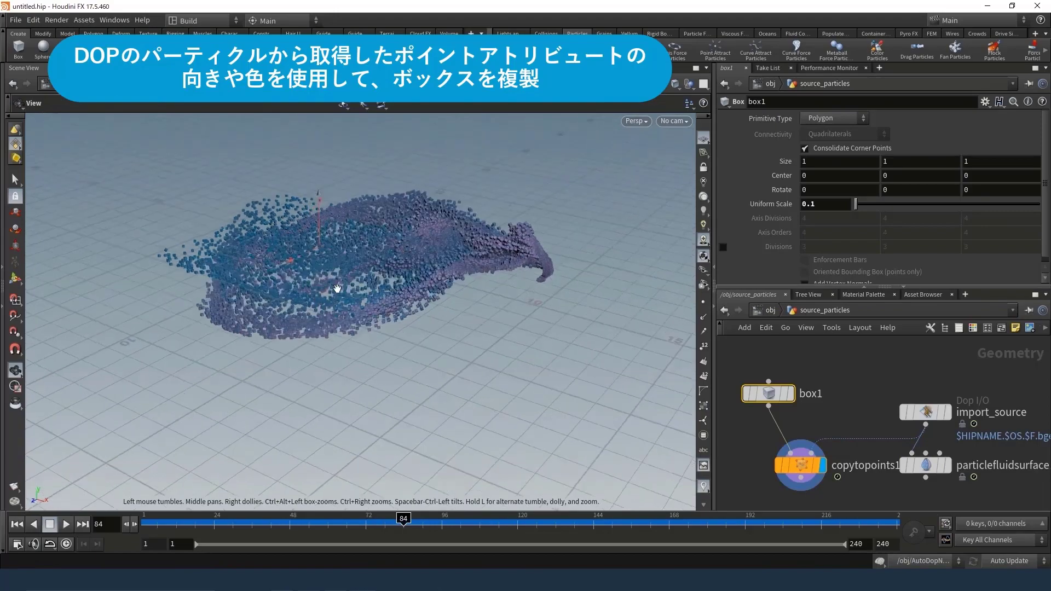
scroll(336, 280, up, 5)
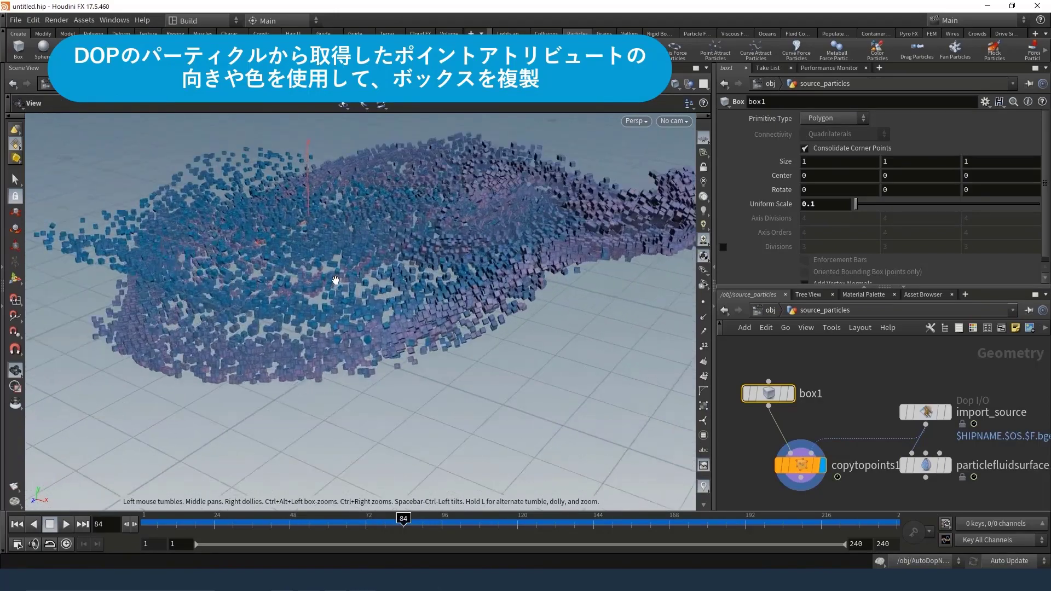
scroll(336, 280, up, 3)
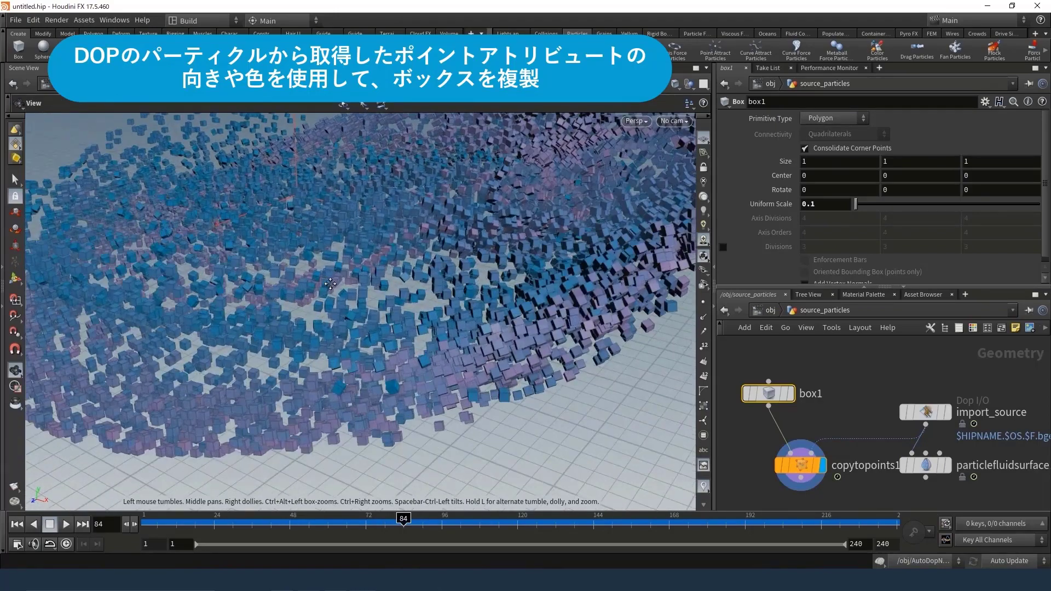
scroll(329, 290, up, 3)
drag(301, 312, 356, 310)
key(Return)
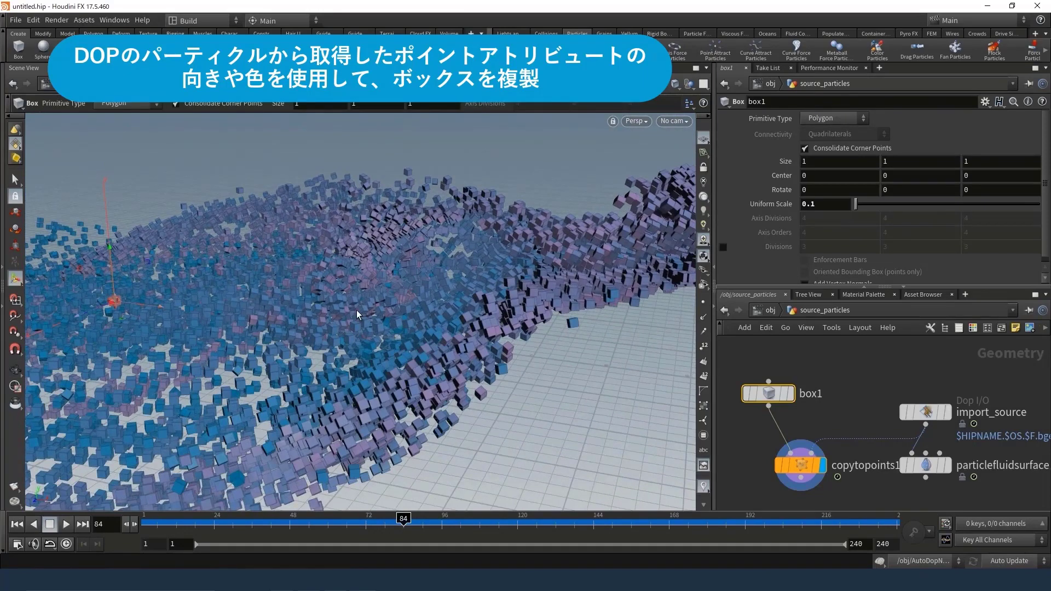